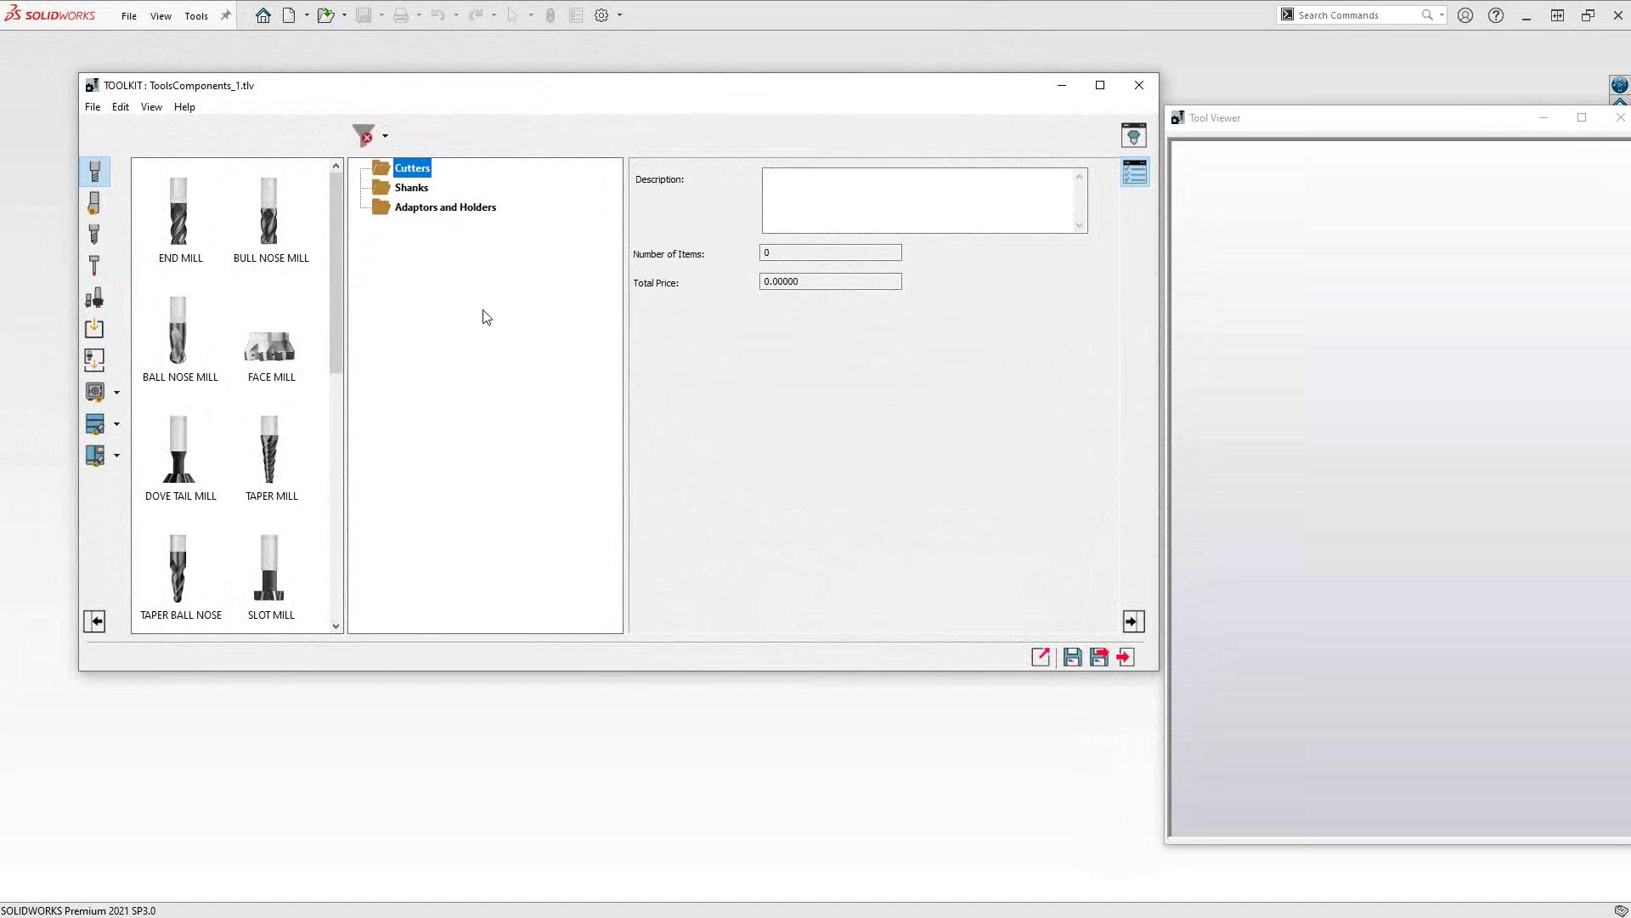
- Add an end mill, a ball nose mill and a thread mill to the Cutters folder
{"action": "left_click_drag", "start_coordinate": [177, 222], "coordinate": [404, 174]}
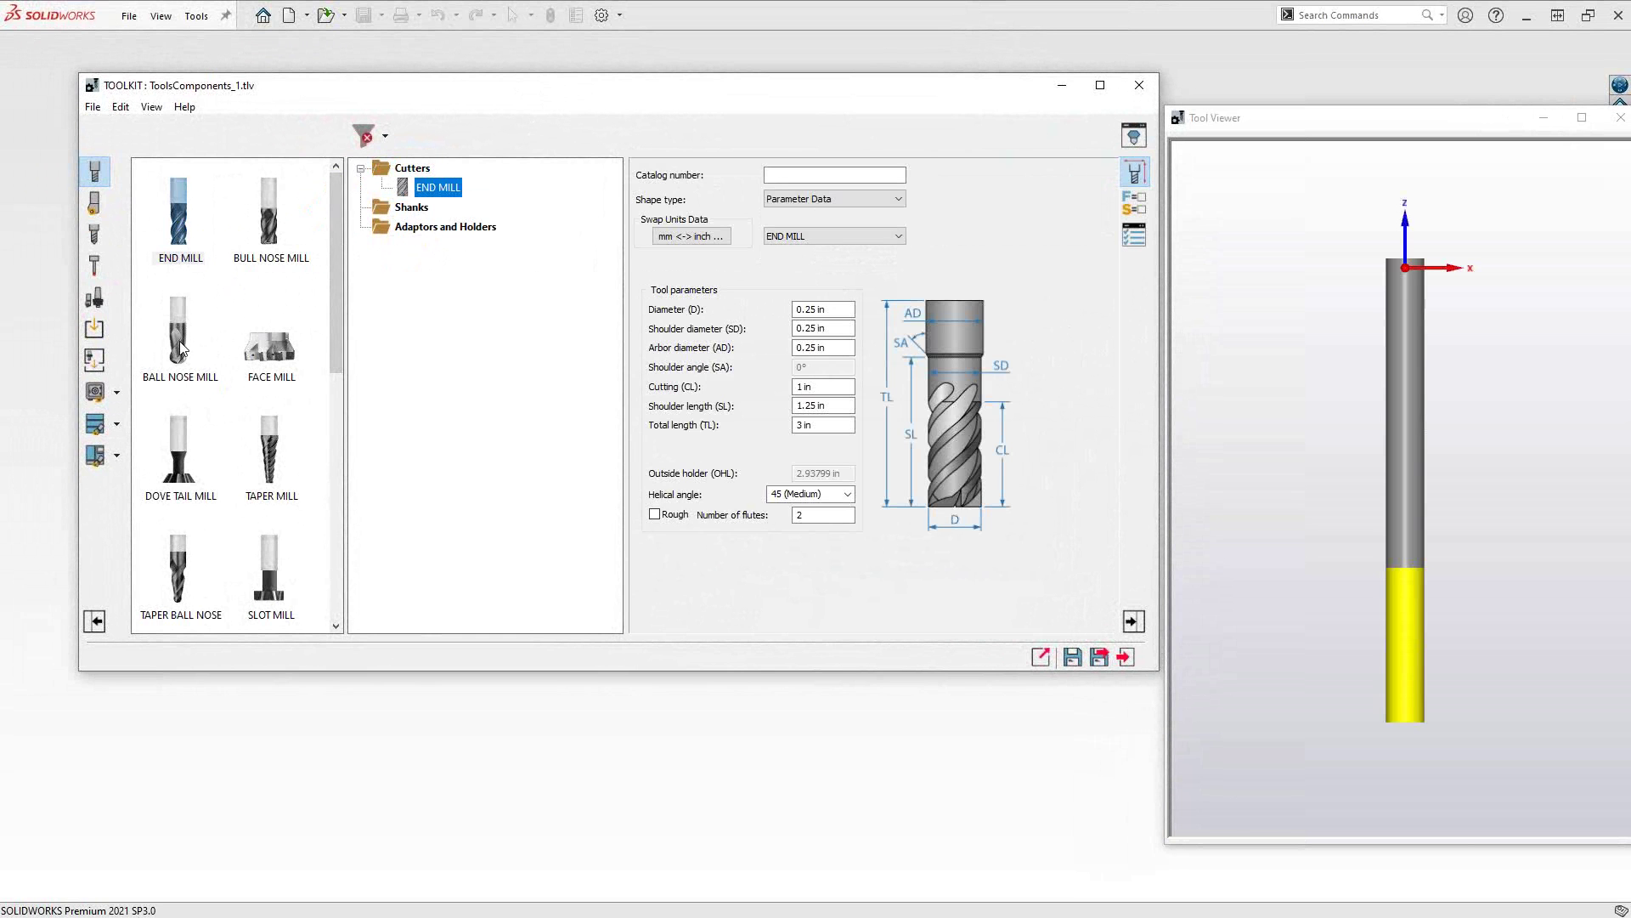
{"action": "left_click_drag", "start_coordinate": [180, 344], "coordinate": [403, 170]}
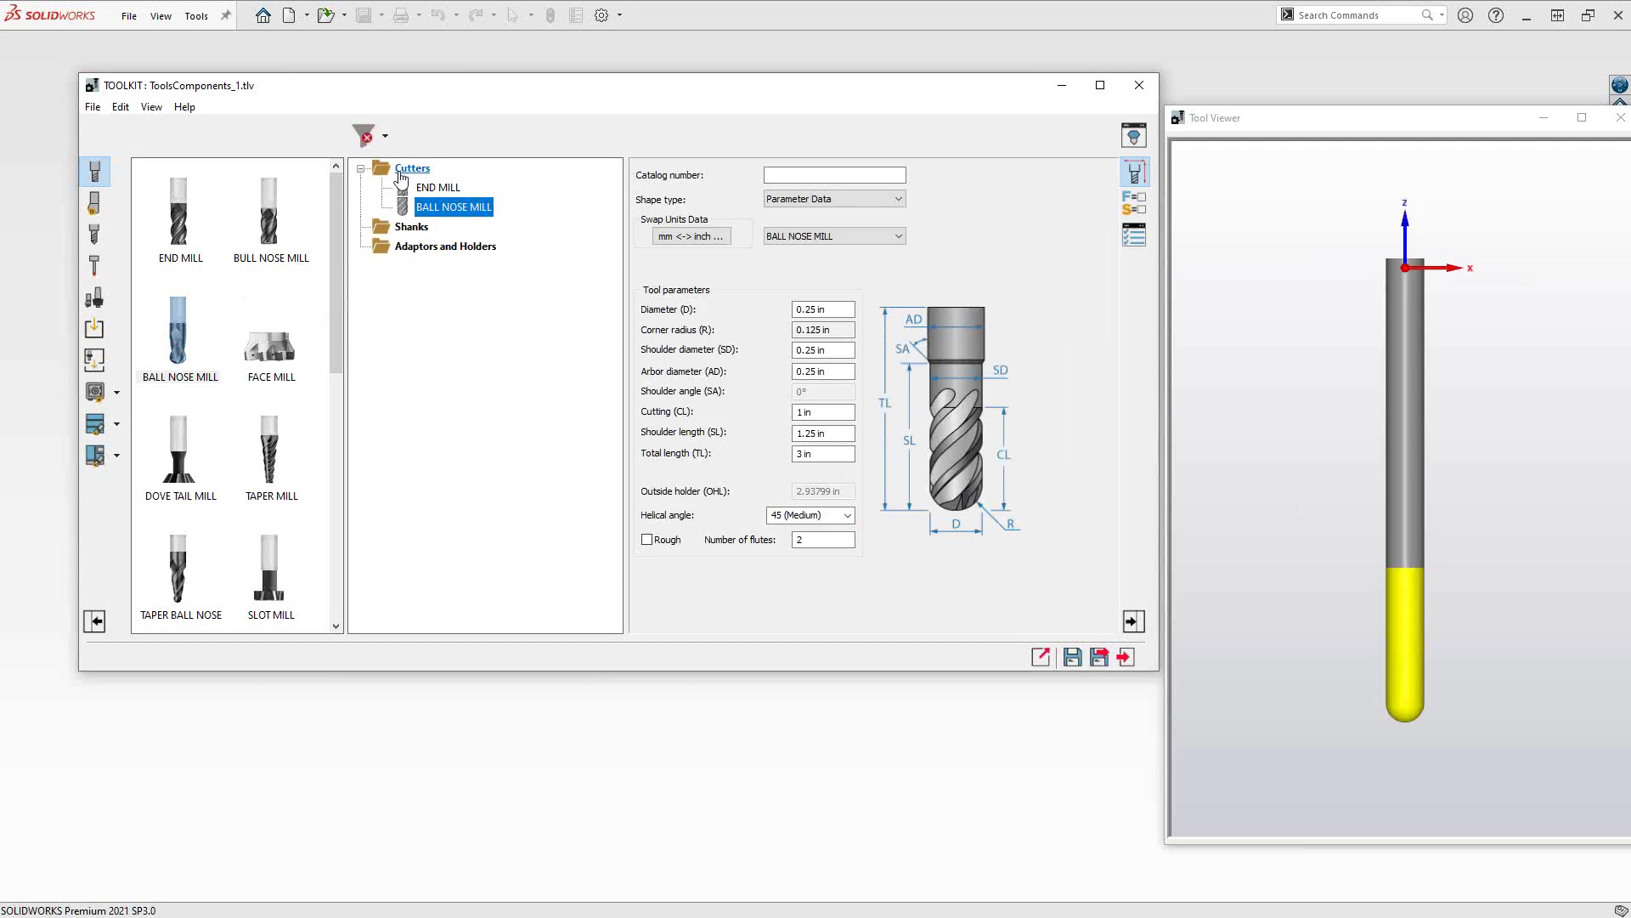
{"action": "scroll", "coordinate": [222, 433], "scroll_direction": "down", "scroll_amount": 3}
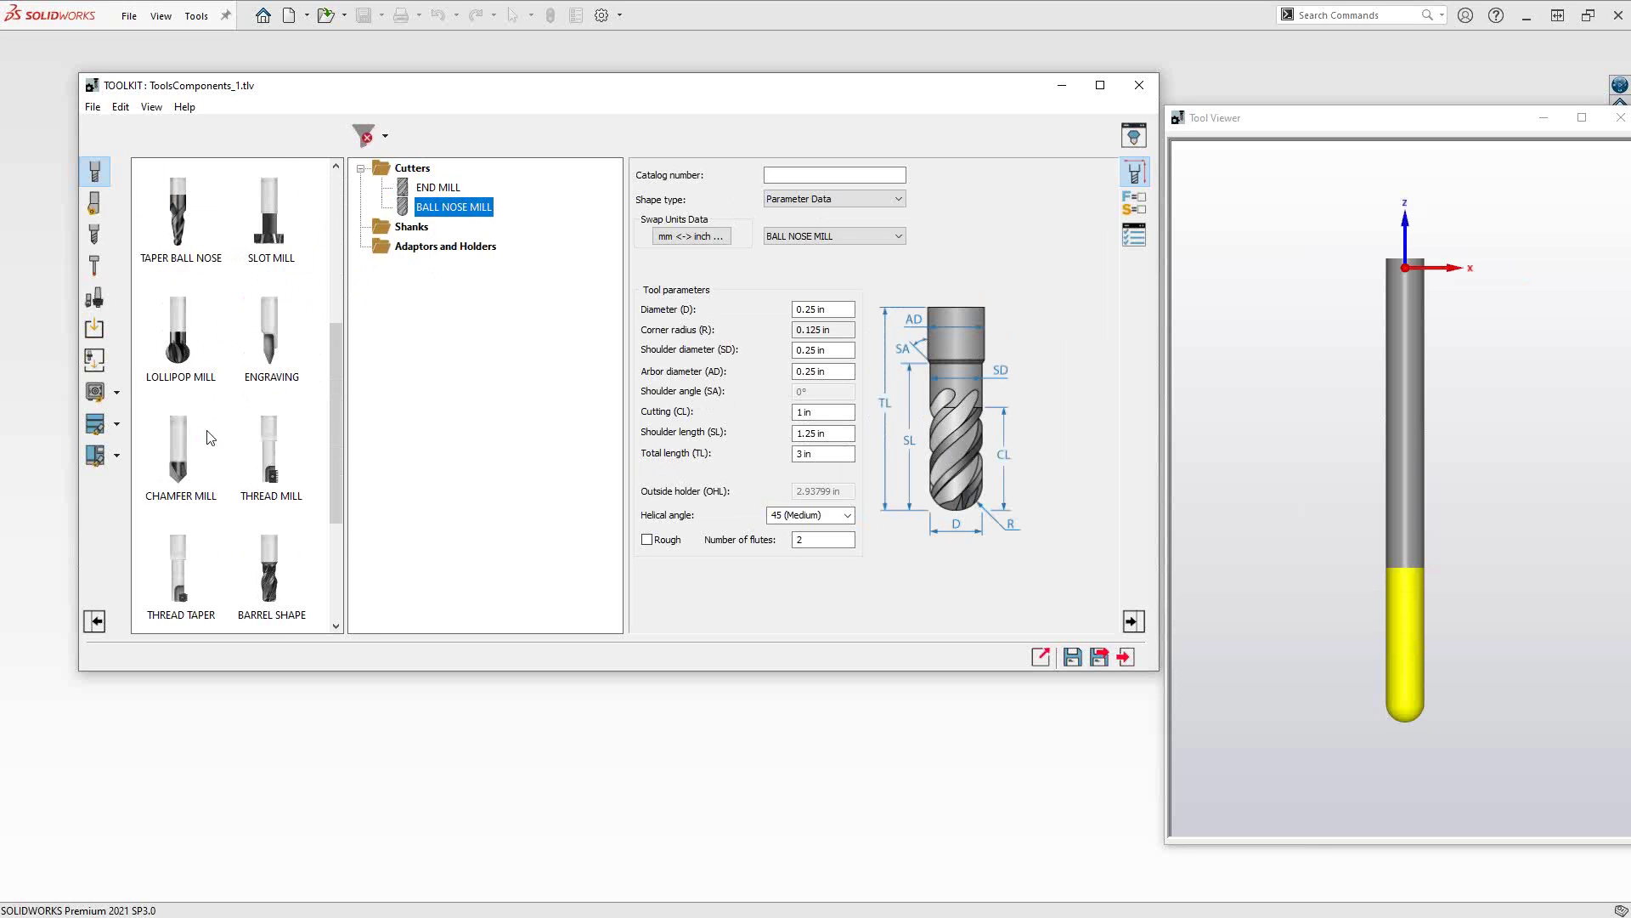
{"action": "left_click_drag", "start_coordinate": [277, 478], "coordinate": [401, 170]}
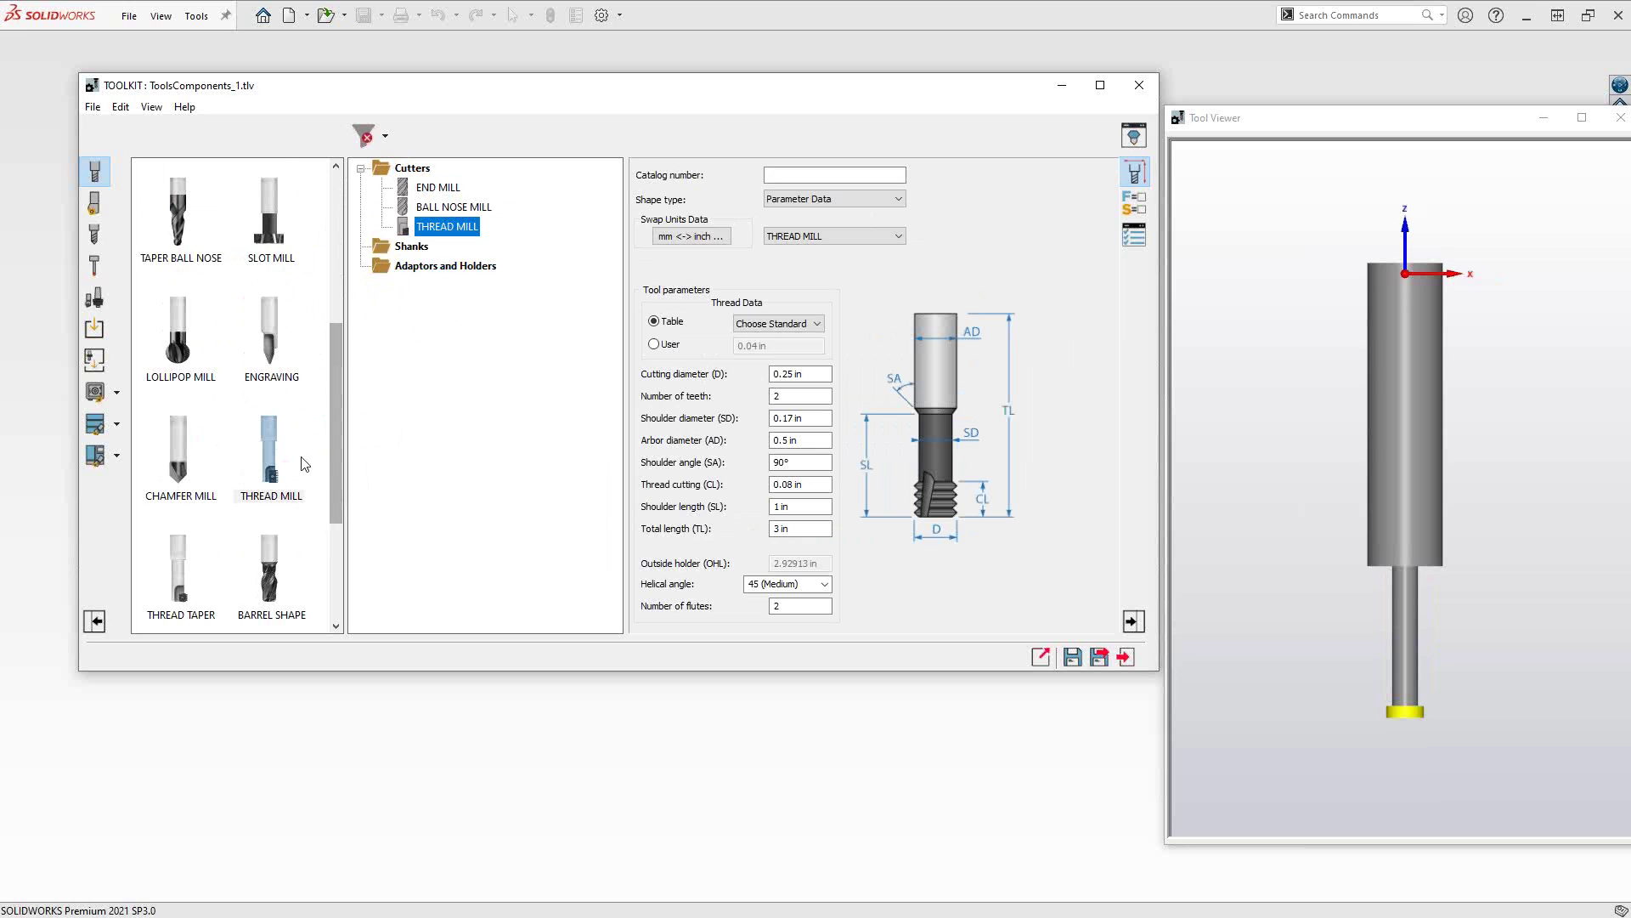
{"action": "left_click_drag", "start_coordinate": [276, 467], "coordinate": [435, 481]}
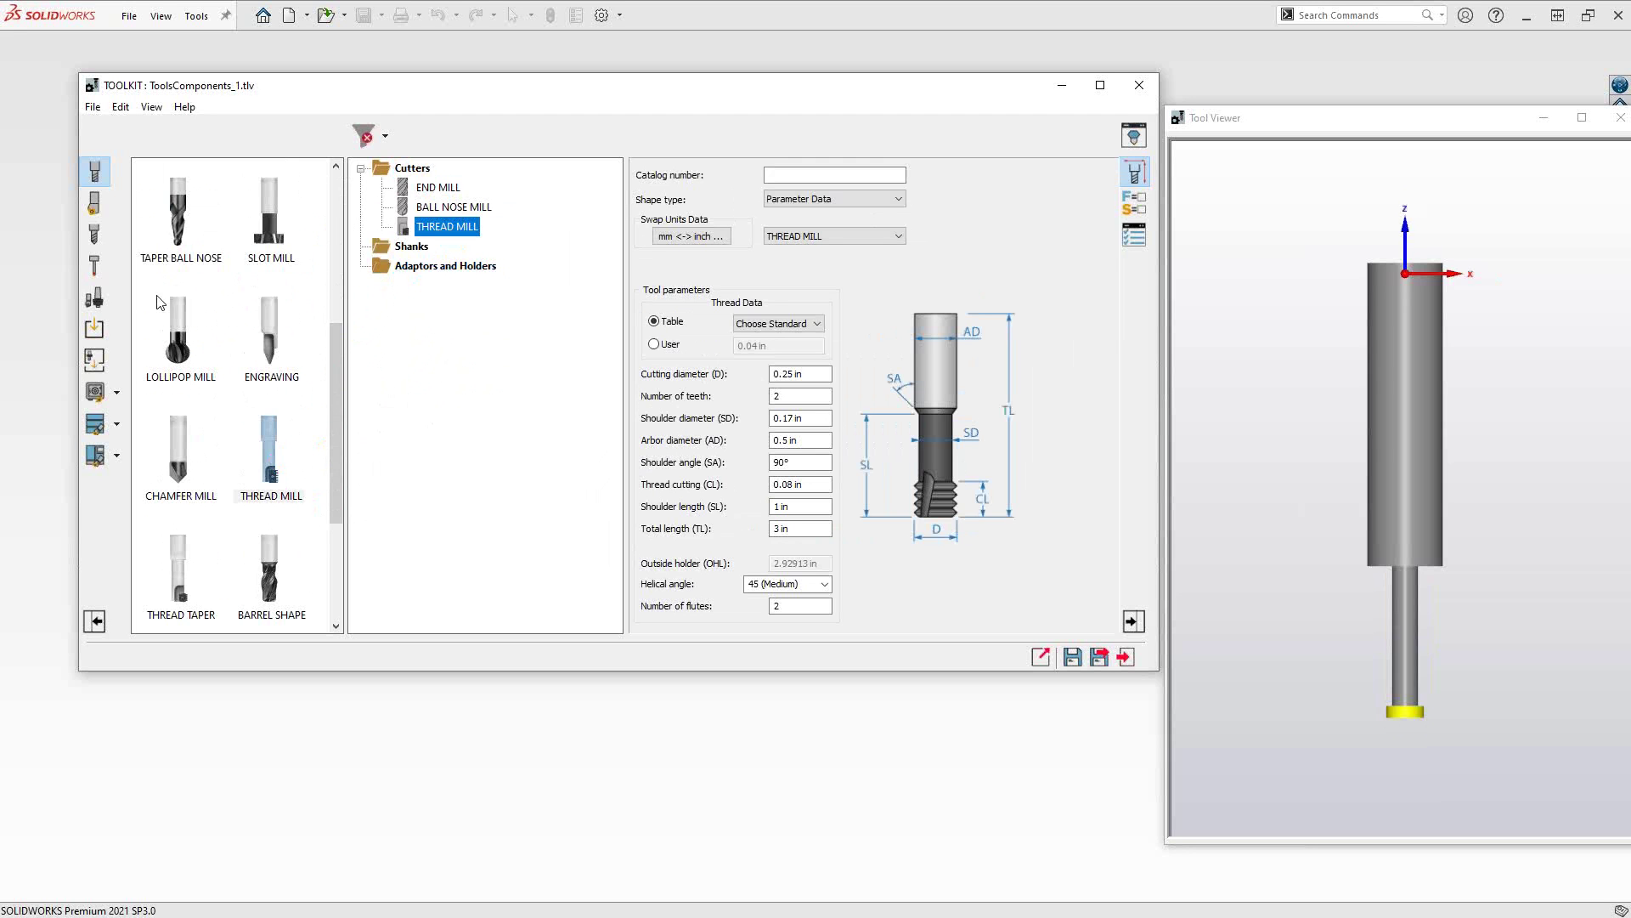
- Add a Holder component to the Adaptors and Holders folder
{"action": "left_click", "coordinate": [94, 299]}
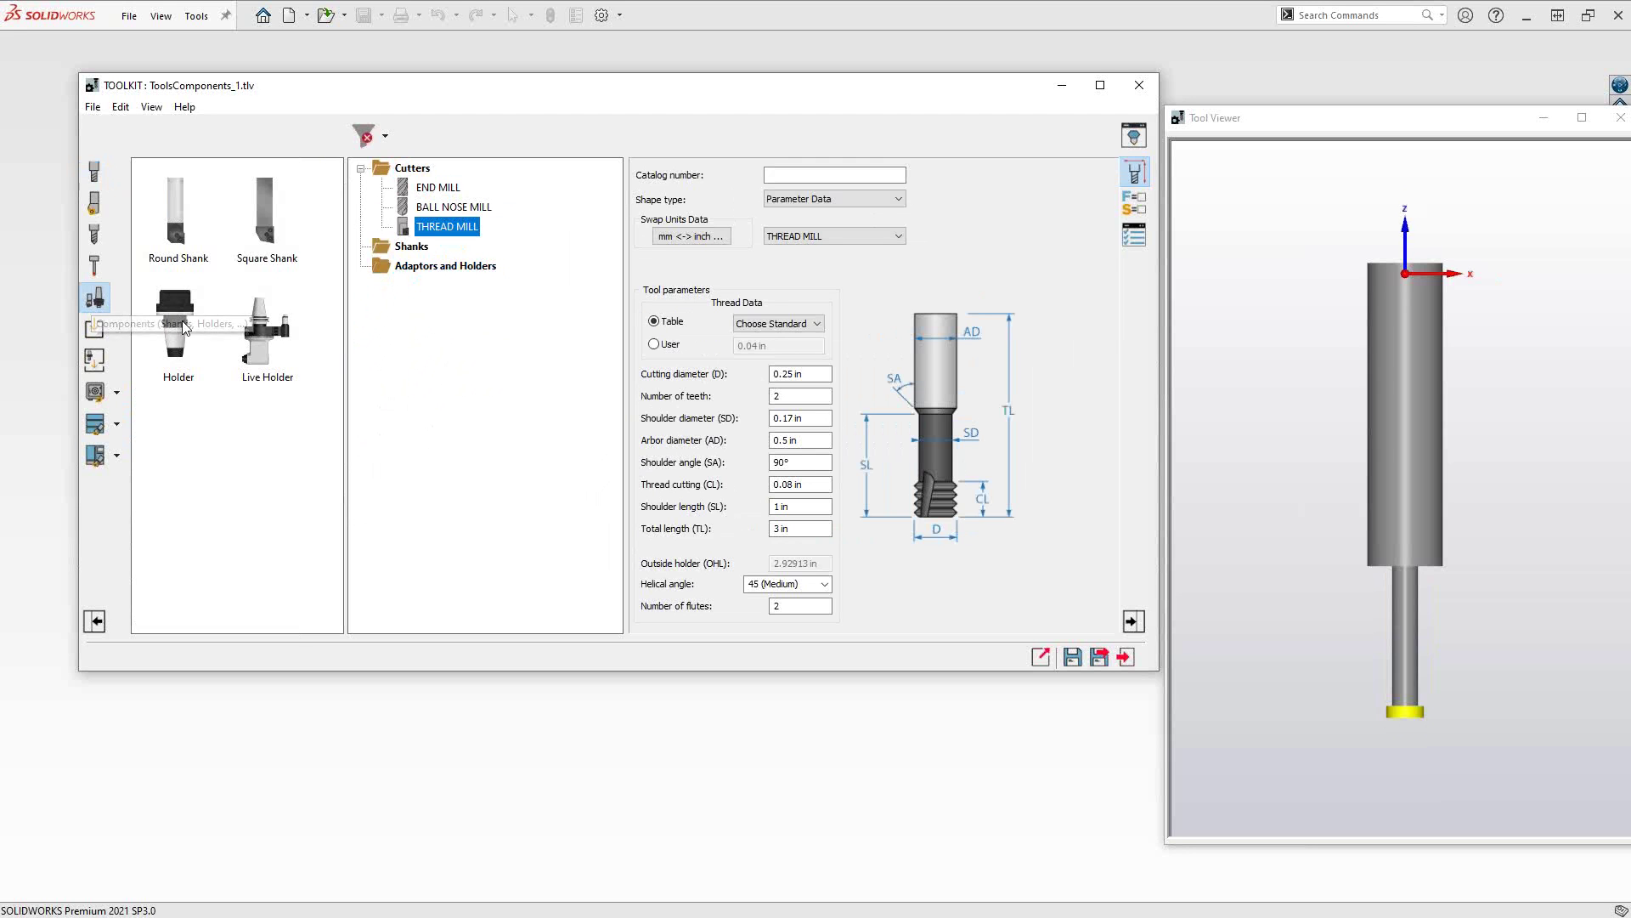
{"action": "left_click_drag", "start_coordinate": [175, 321], "coordinate": [380, 263]}
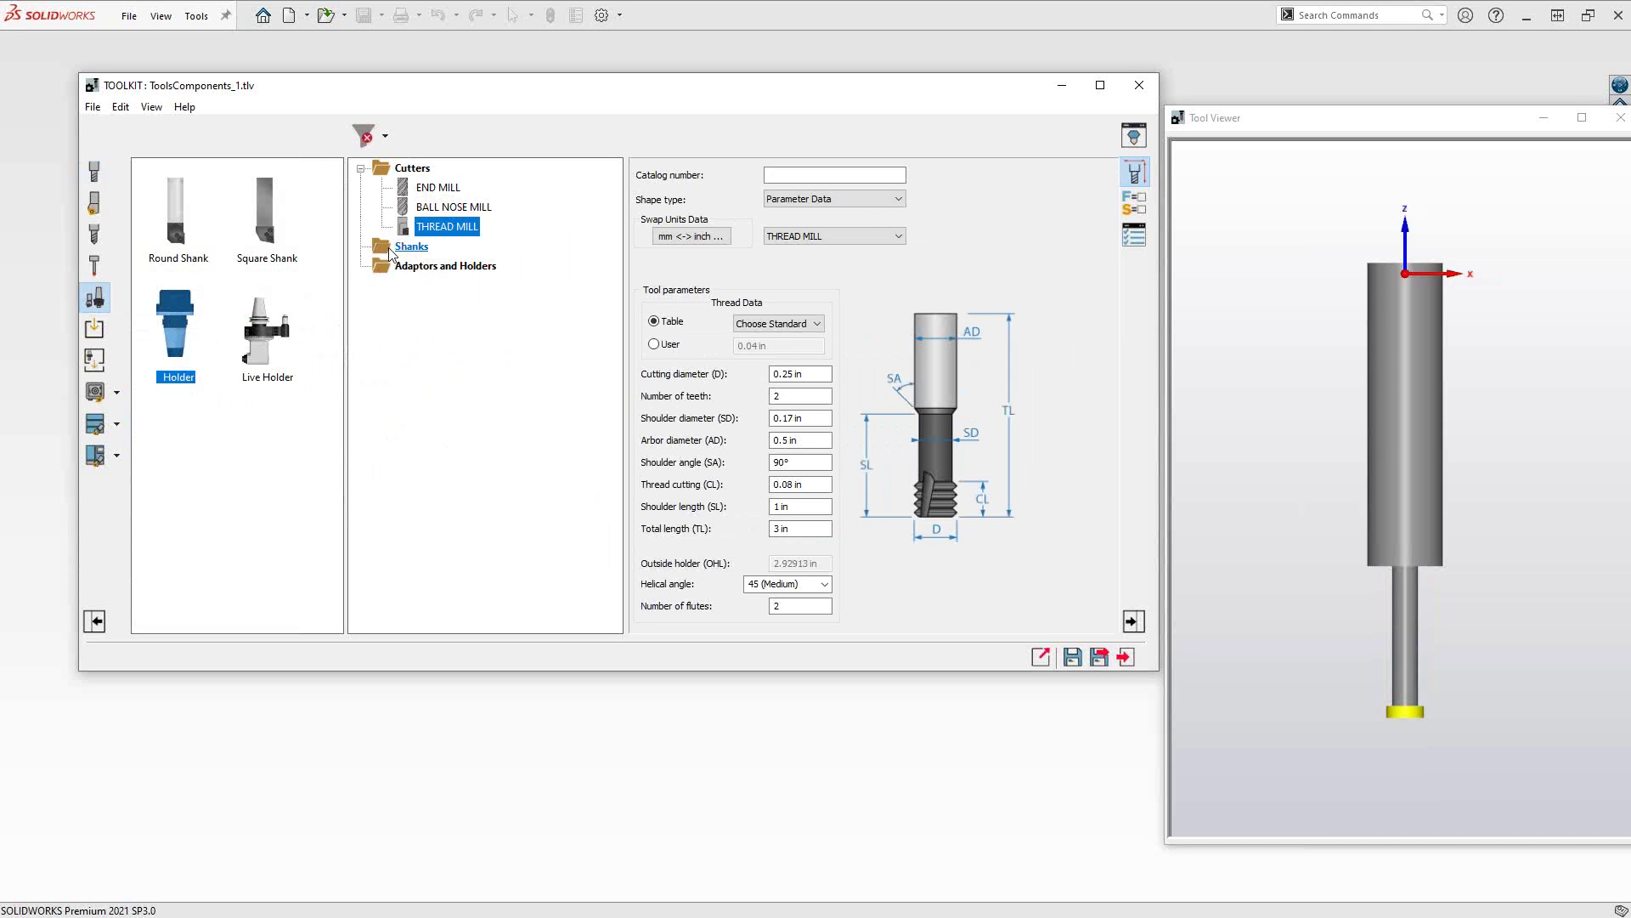
{"action": "left_click_drag", "start_coordinate": [173, 323], "coordinate": [421, 269]}
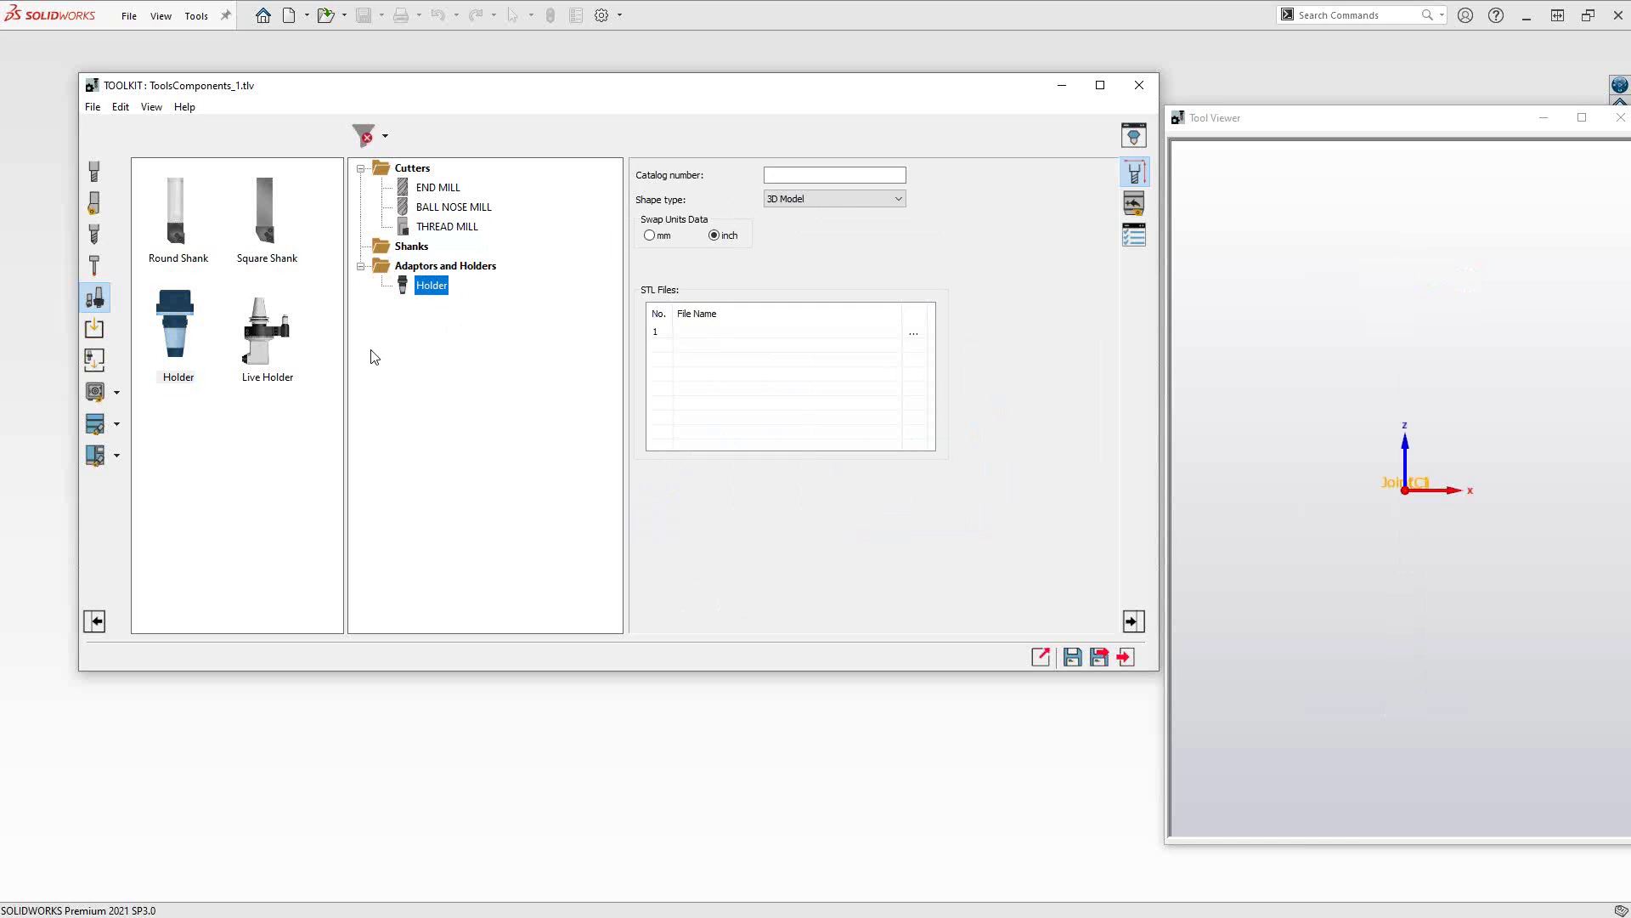
- Set the end mill's diameter to 0.5 in and inspect the tool model from several angles
{"action": "left_click", "coordinate": [438, 188]}
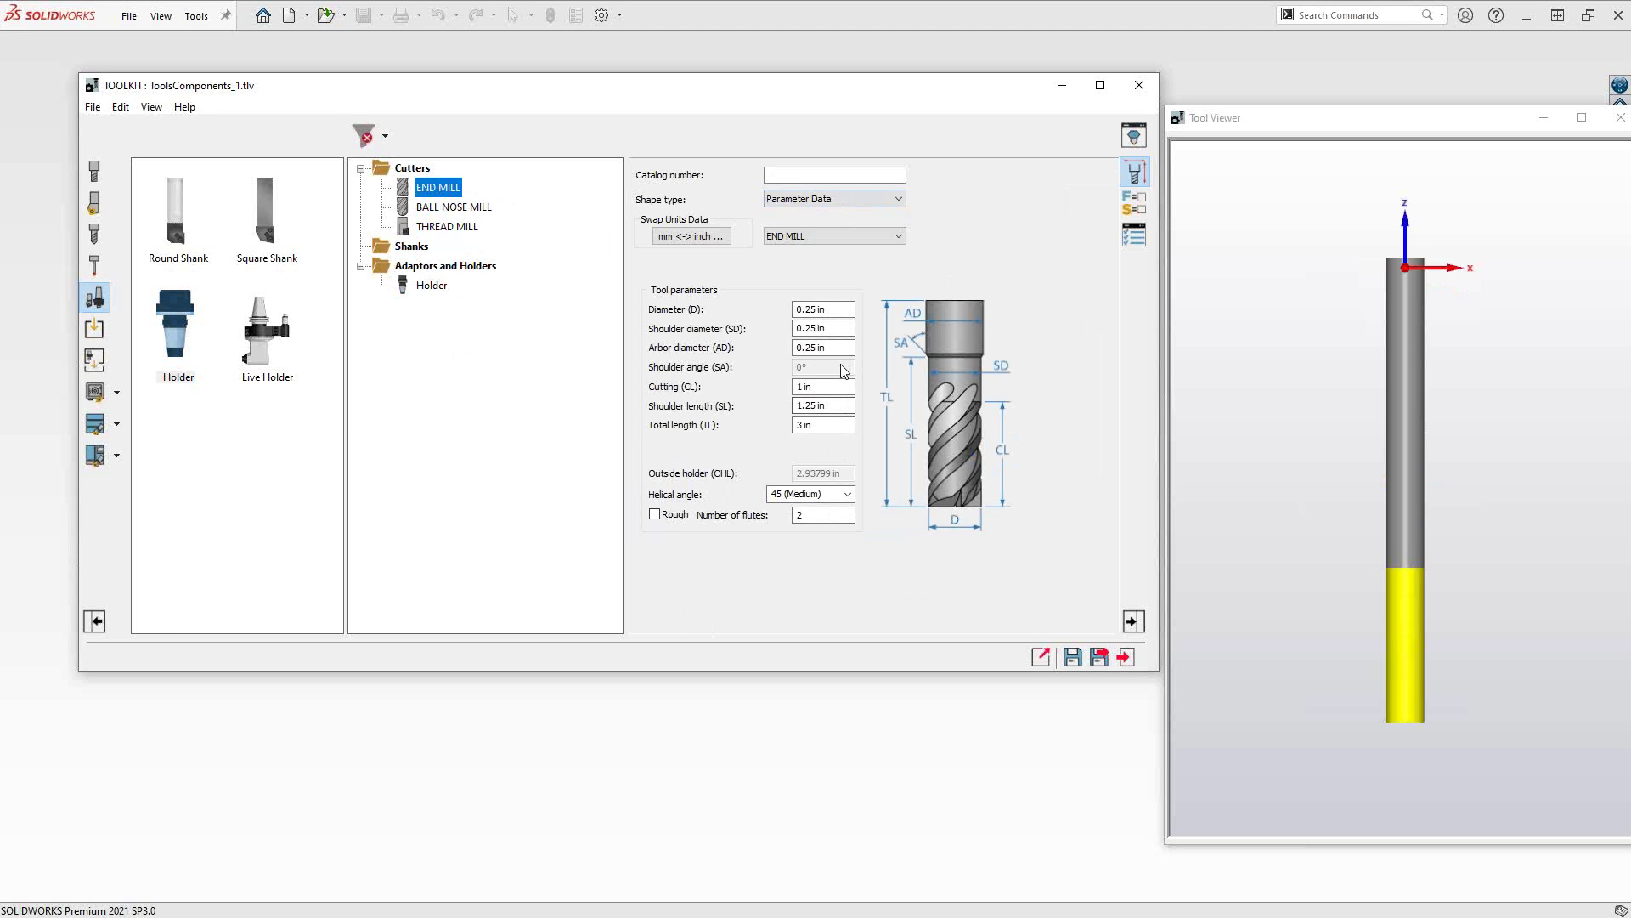
{"action": "left_click", "coordinate": [820, 309]}
{"action": "type", "text": ".5"}
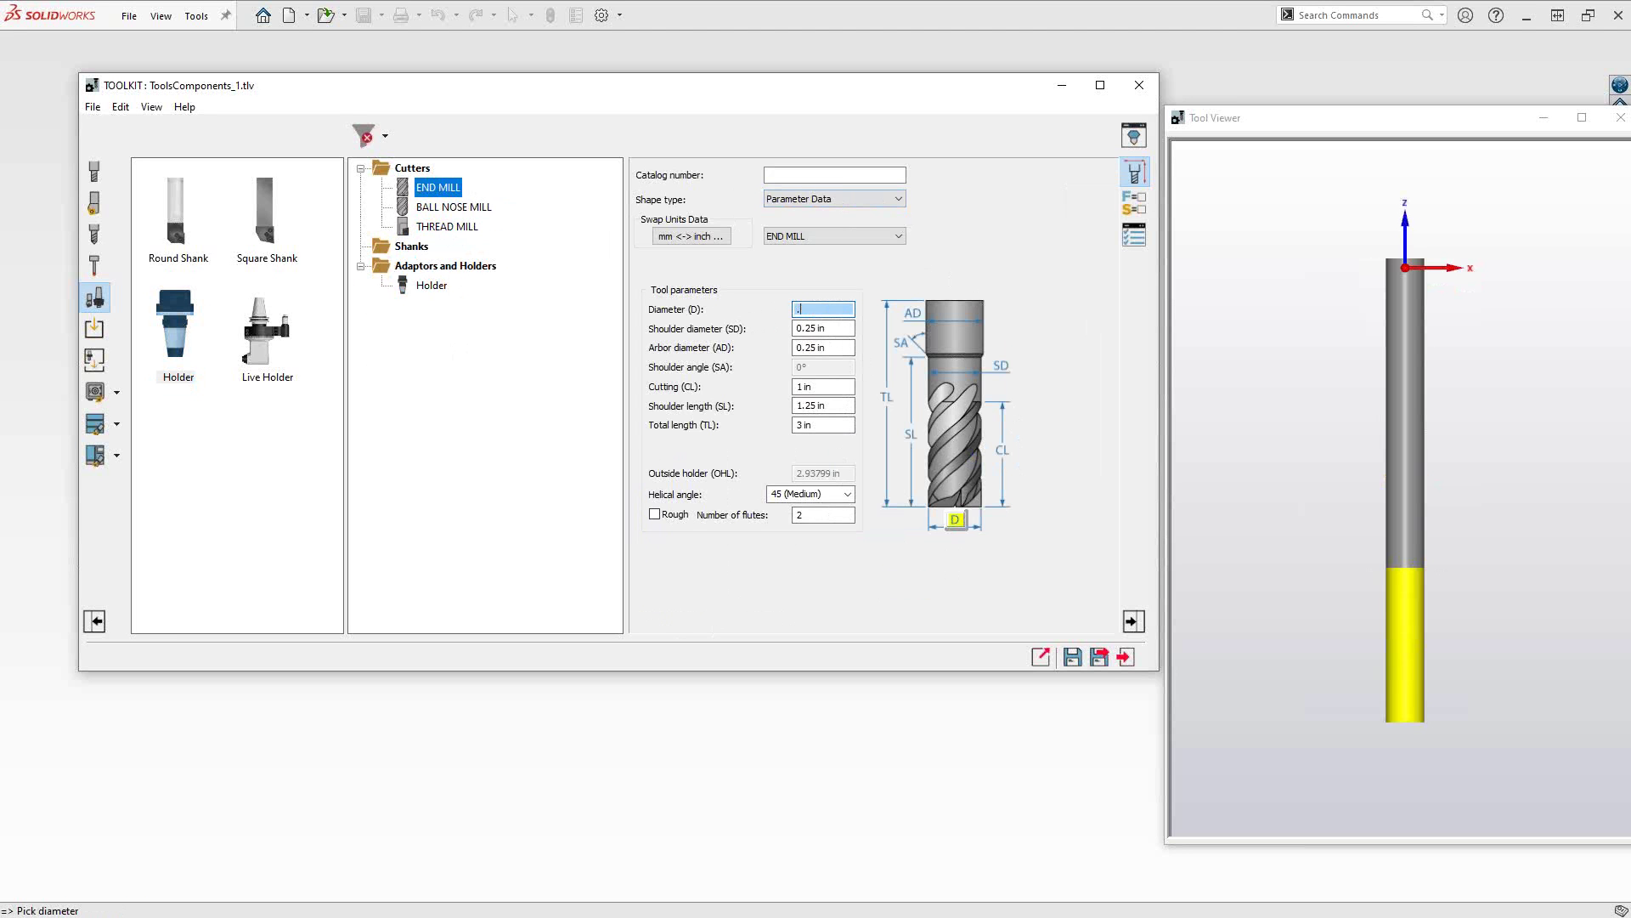
{"action": "left_click", "coordinate": [829, 427]}
{"action": "mouse_move", "coordinate": [1414, 641]}
{"action": "left_mouse_down"}
{"action": "mouse_move", "coordinate": [1339, 603]}
{"action": "mouse_move", "coordinate": [1415, 624]}
{"action": "mouse_move", "coordinate": [1450, 680]}
{"action": "mouse_move", "coordinate": [1435, 651]}
{"action": "left_mouse_up"}
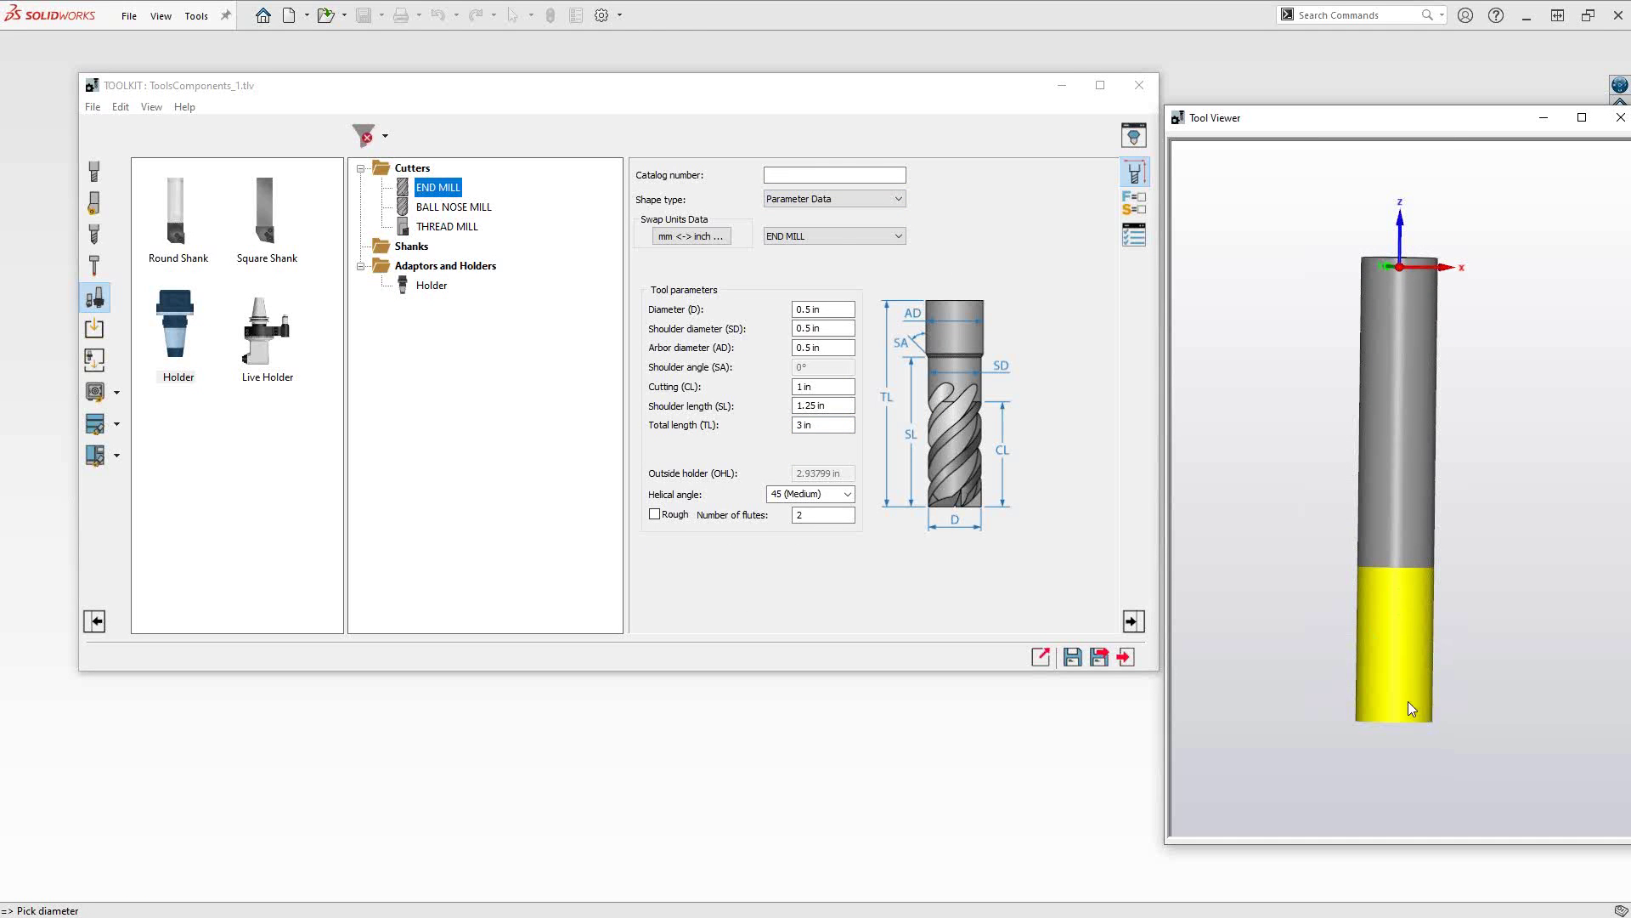
{"action": "left_click_drag", "start_coordinate": [1409, 708], "coordinate": [1394, 678]}
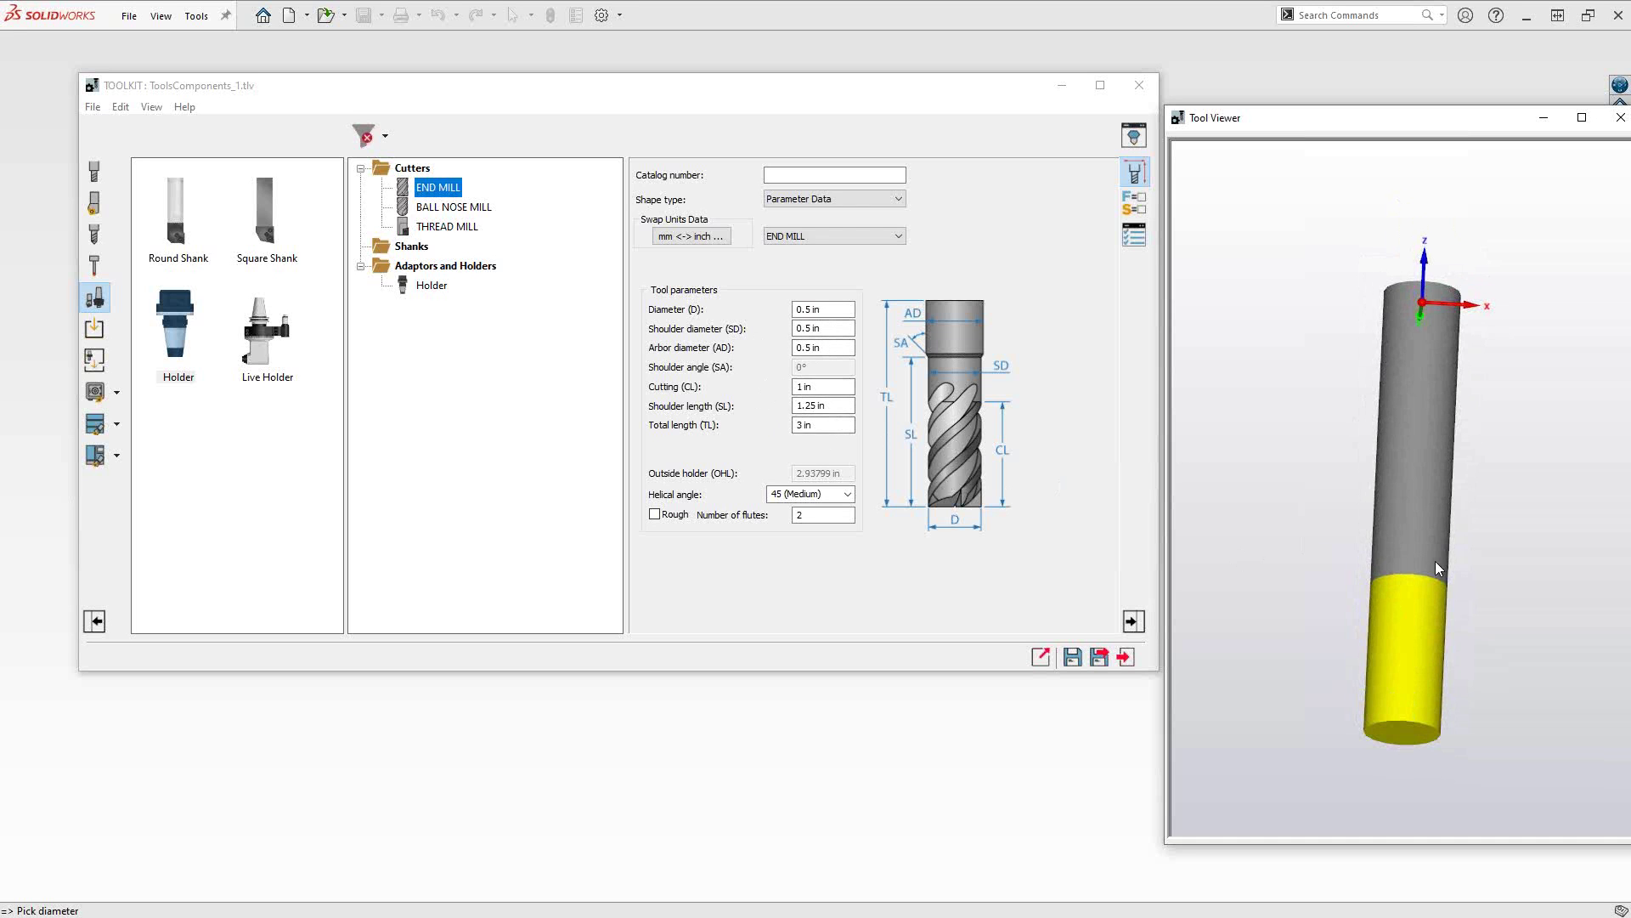
{"action": "middle_click_drag", "start_coordinate": [1435, 561], "coordinate": [1378, 578]}
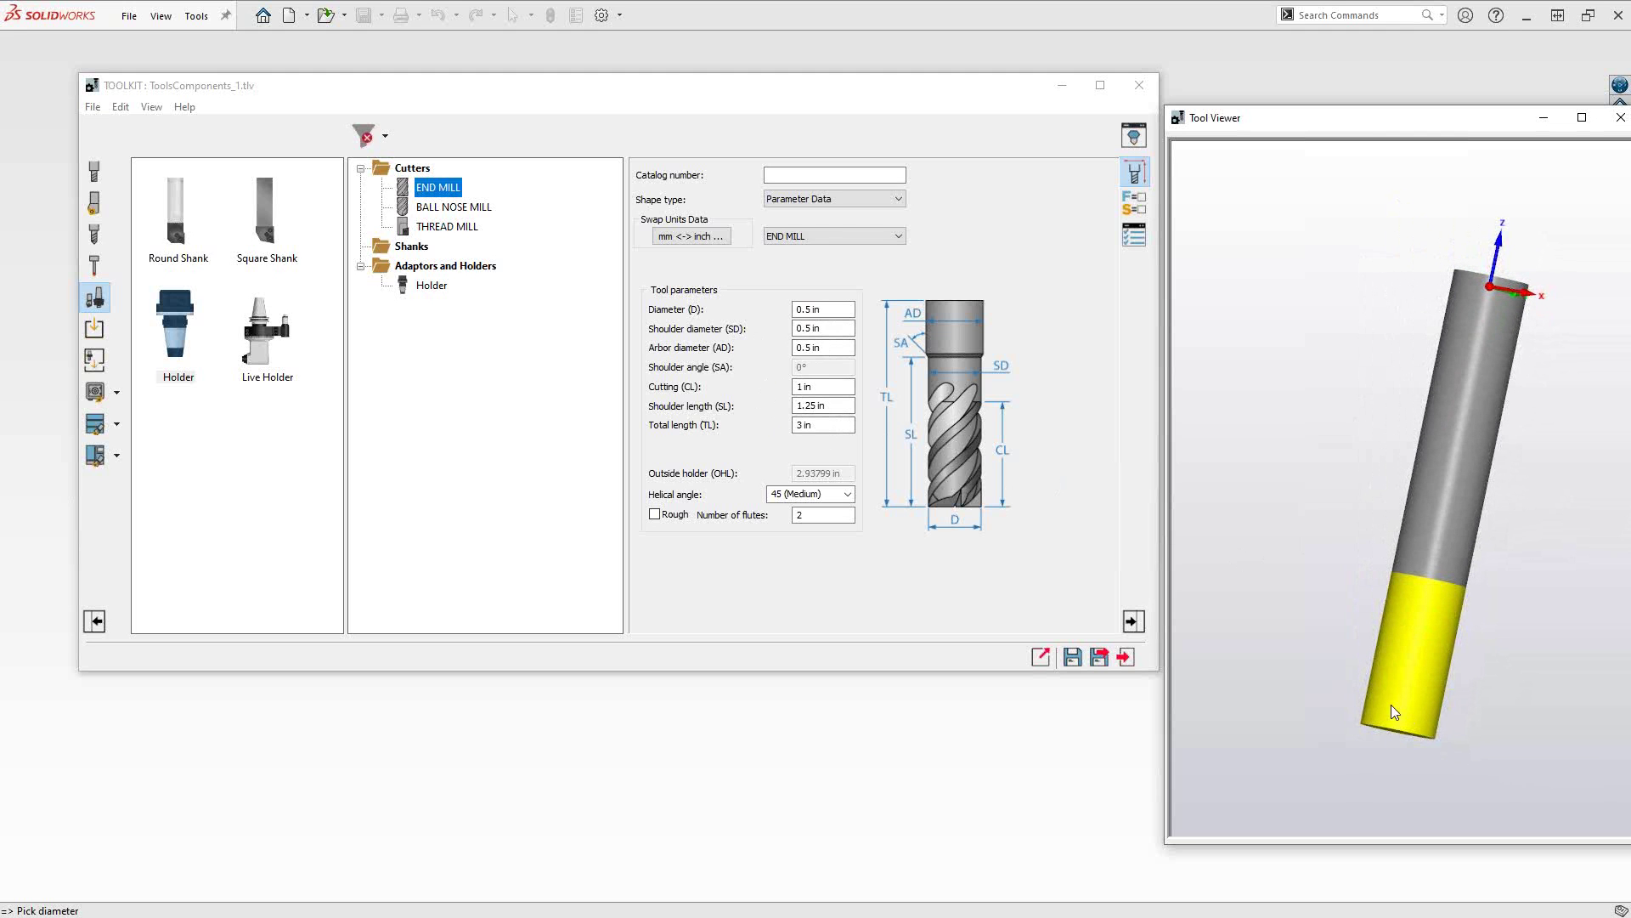
- Set the end mill's cutting length to 0.5 in
{"action": "left_click", "coordinate": [758, 391]}
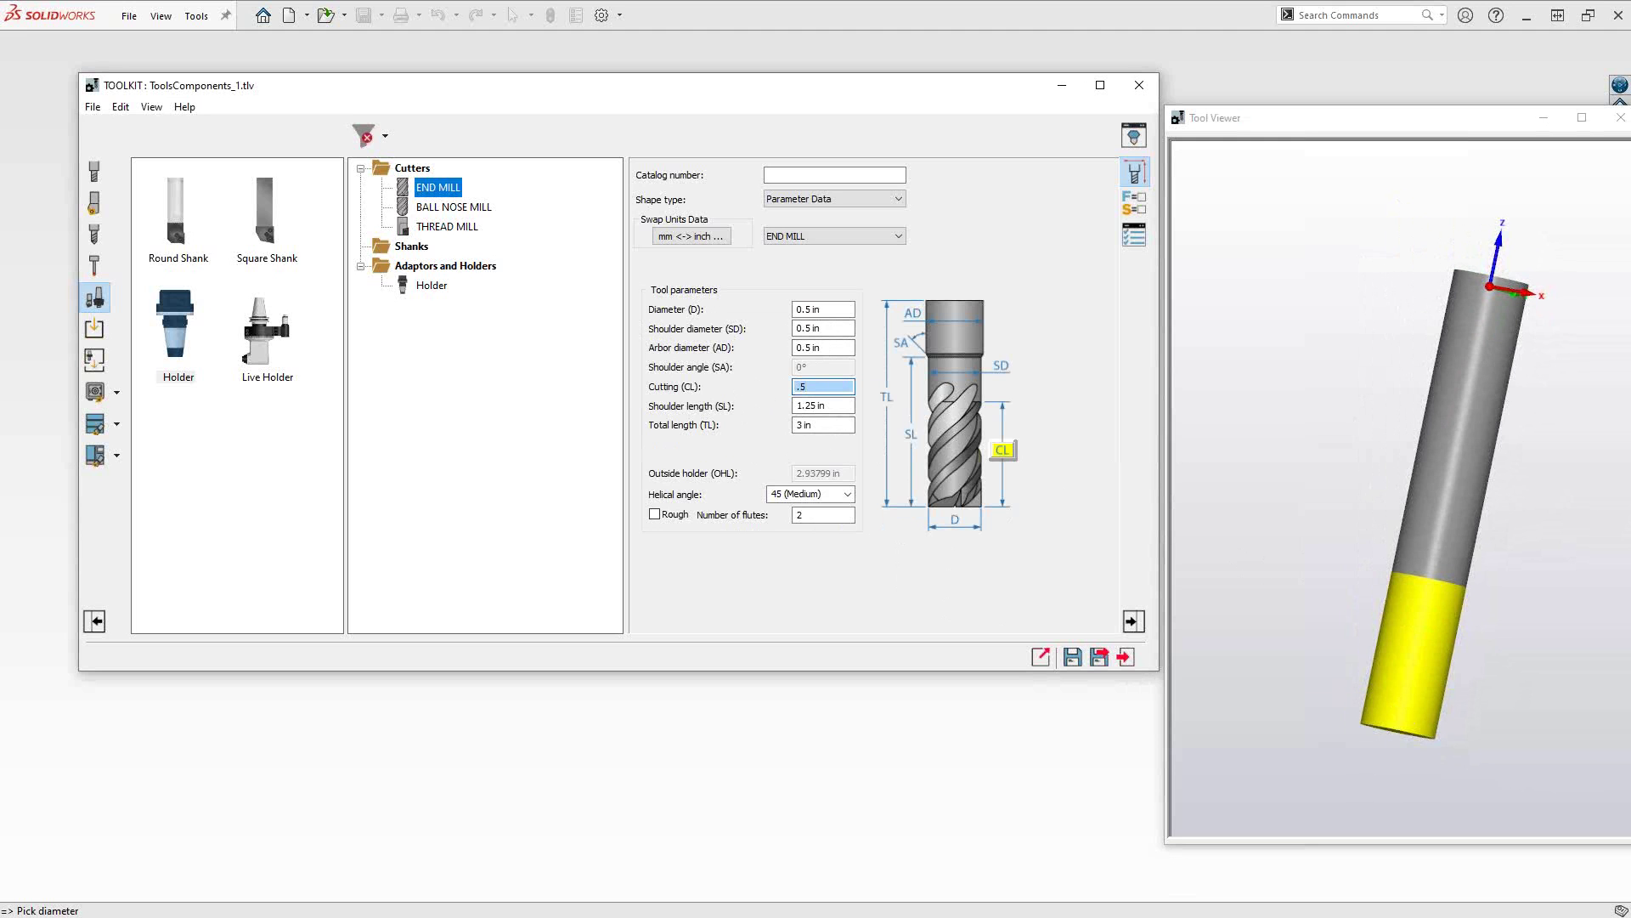
{"action": "type", "text": ".5"}
{"action": "left_click", "coordinate": [832, 425]}
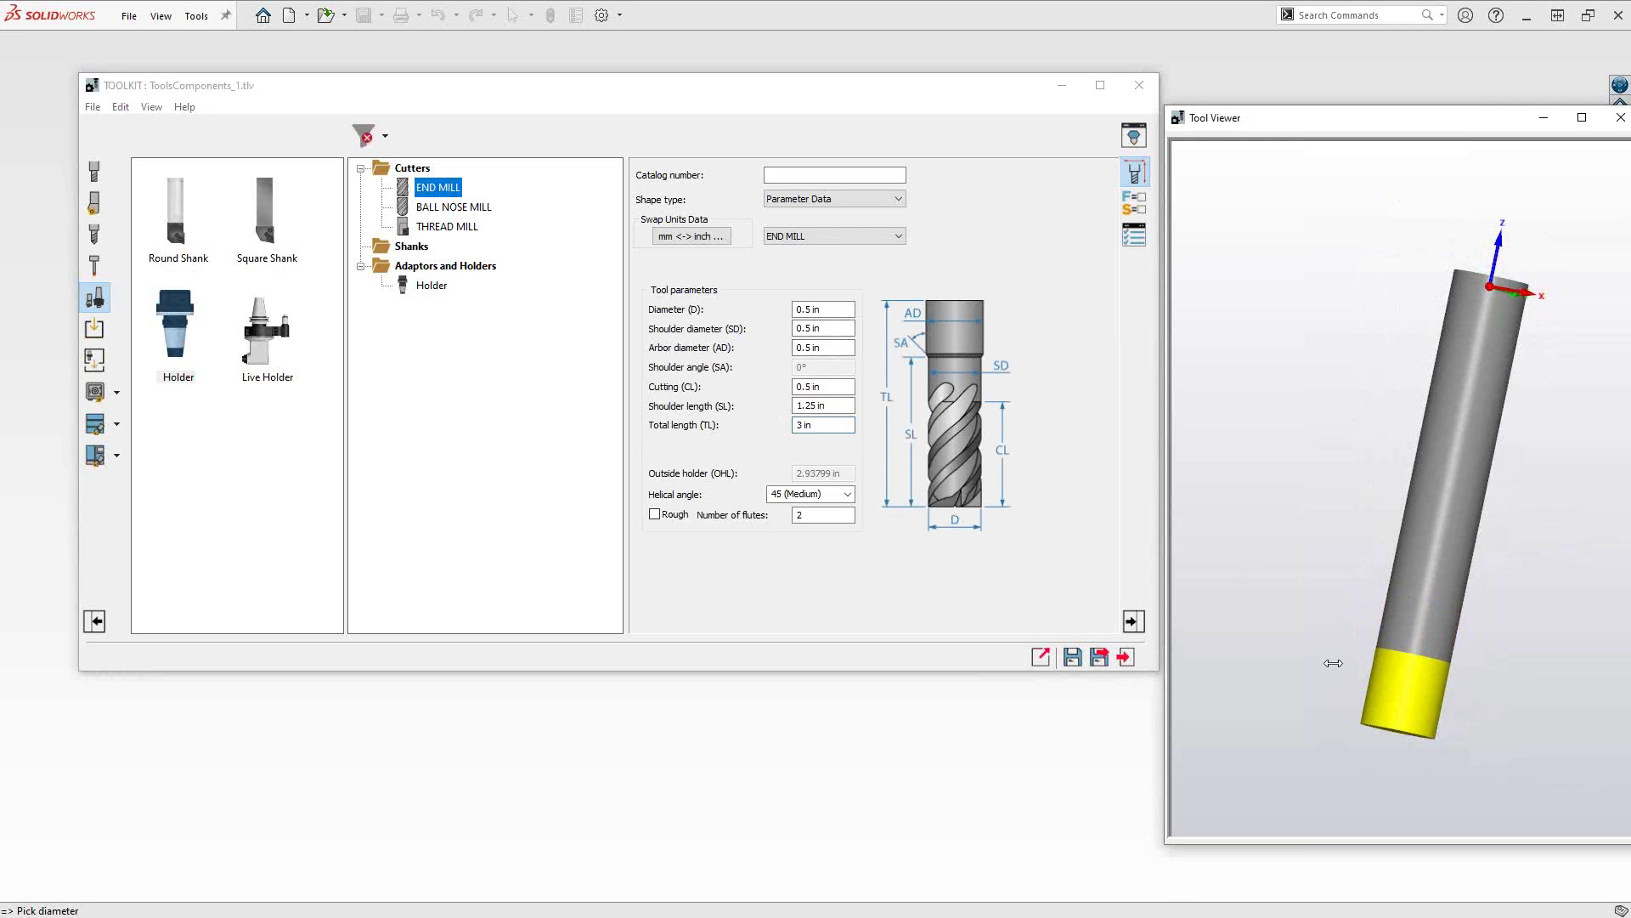
{"action": "left_click", "coordinate": [816, 517]}
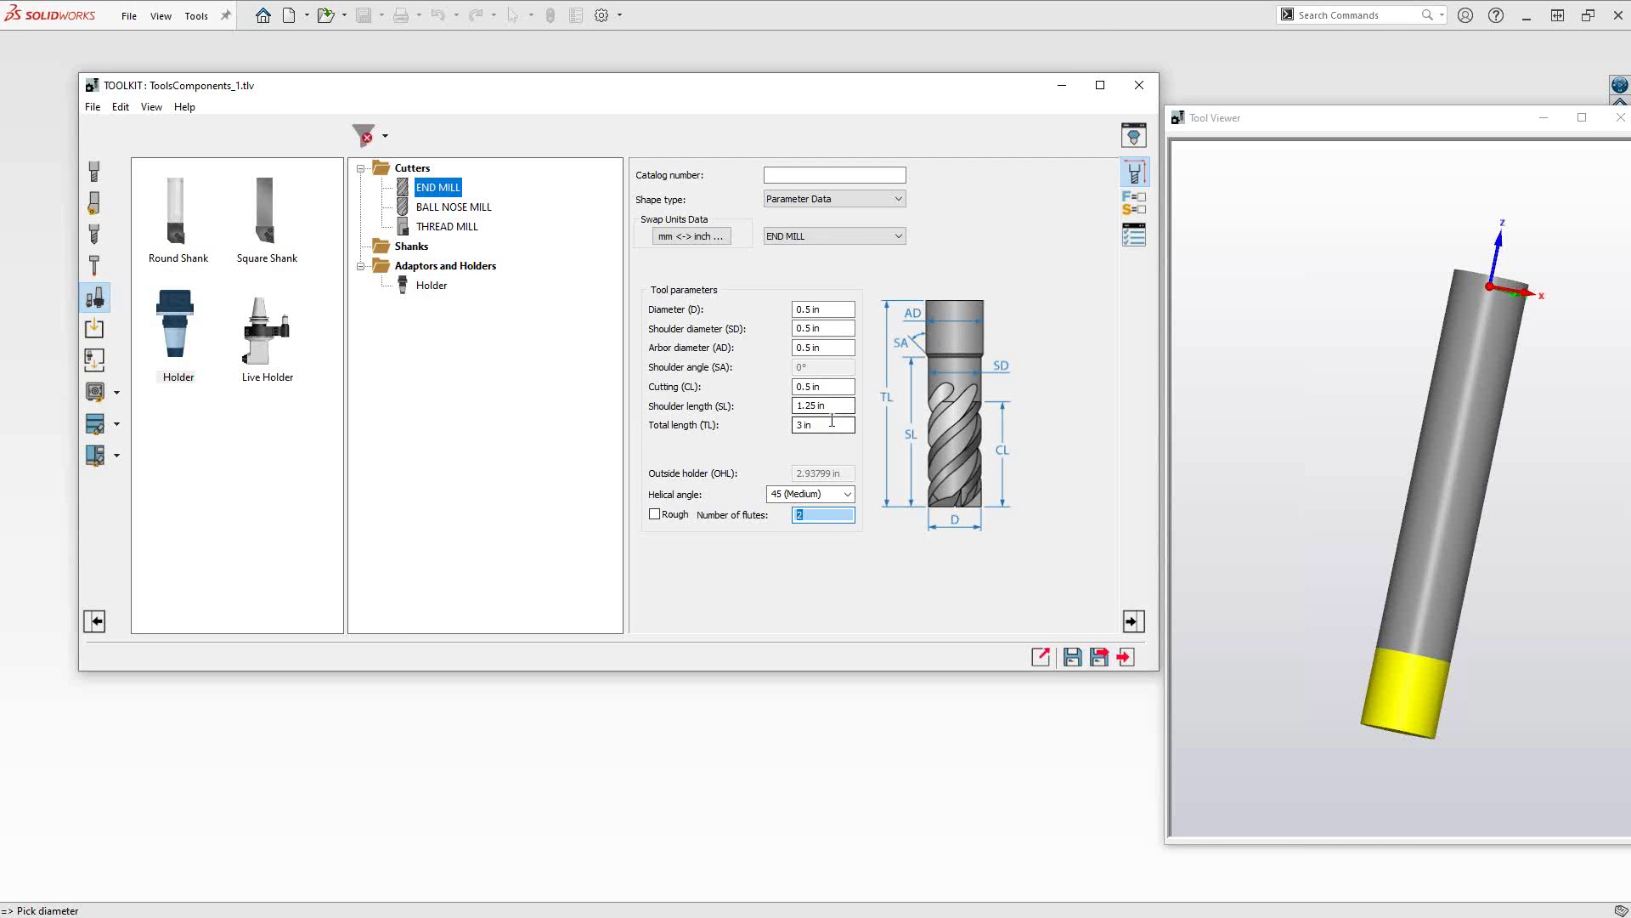
- Return the end mill's cutting length to 1 in
{"action": "left_click_drag", "start_coordinate": [850, 387], "coordinate": [795, 387]}
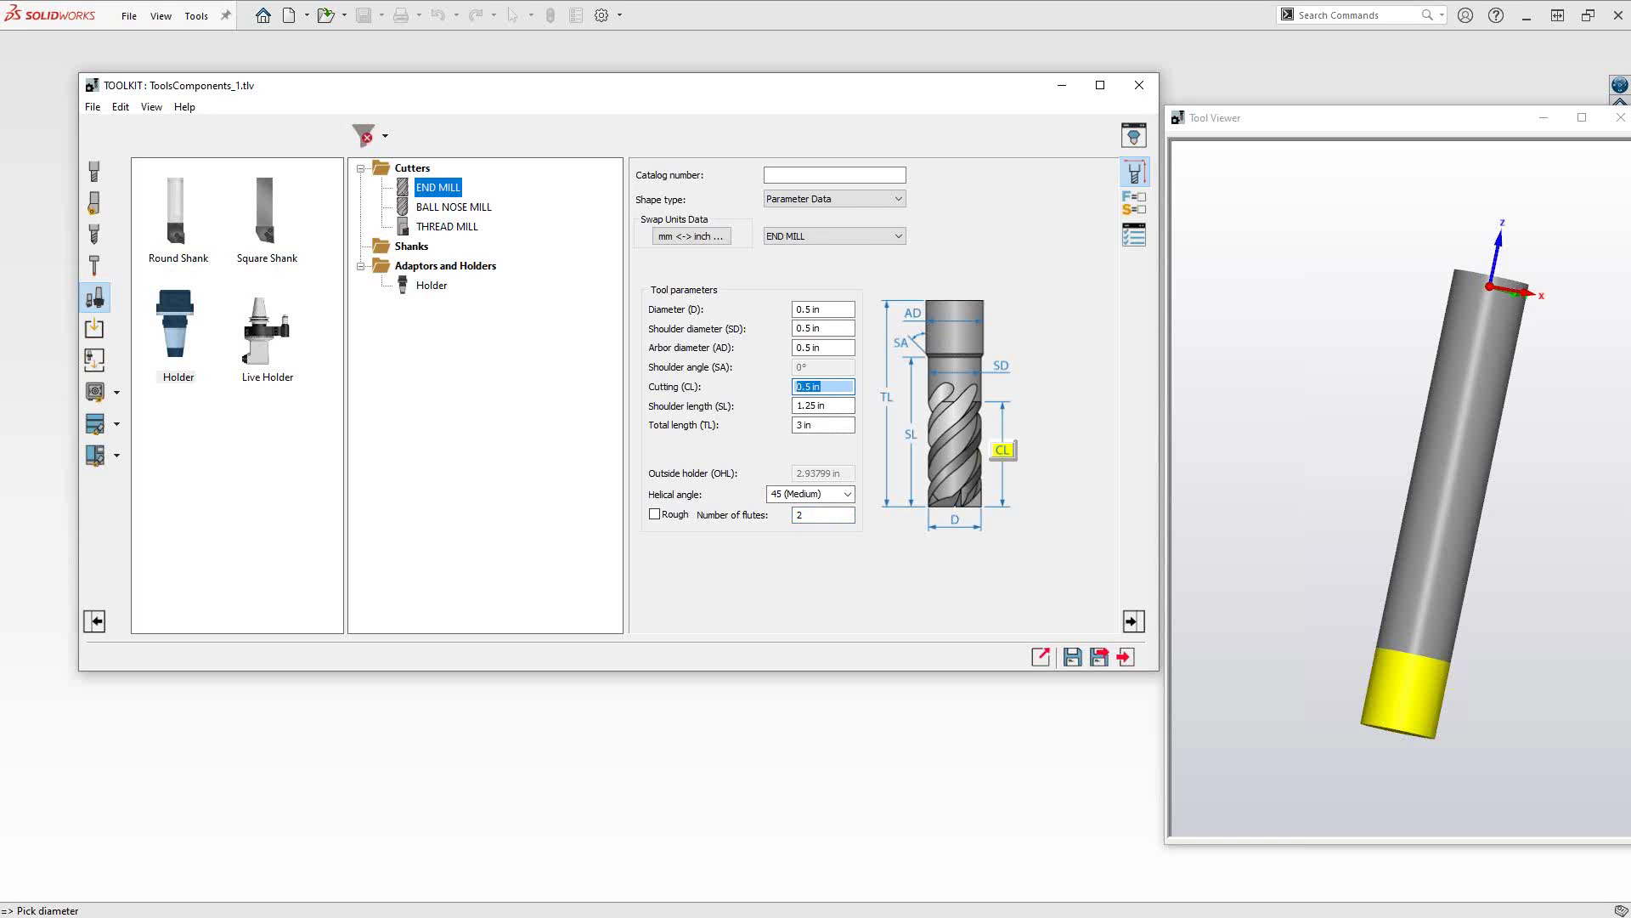
{"action": "type", "text": "1"}
{"action": "left_click", "coordinate": [837, 347]}
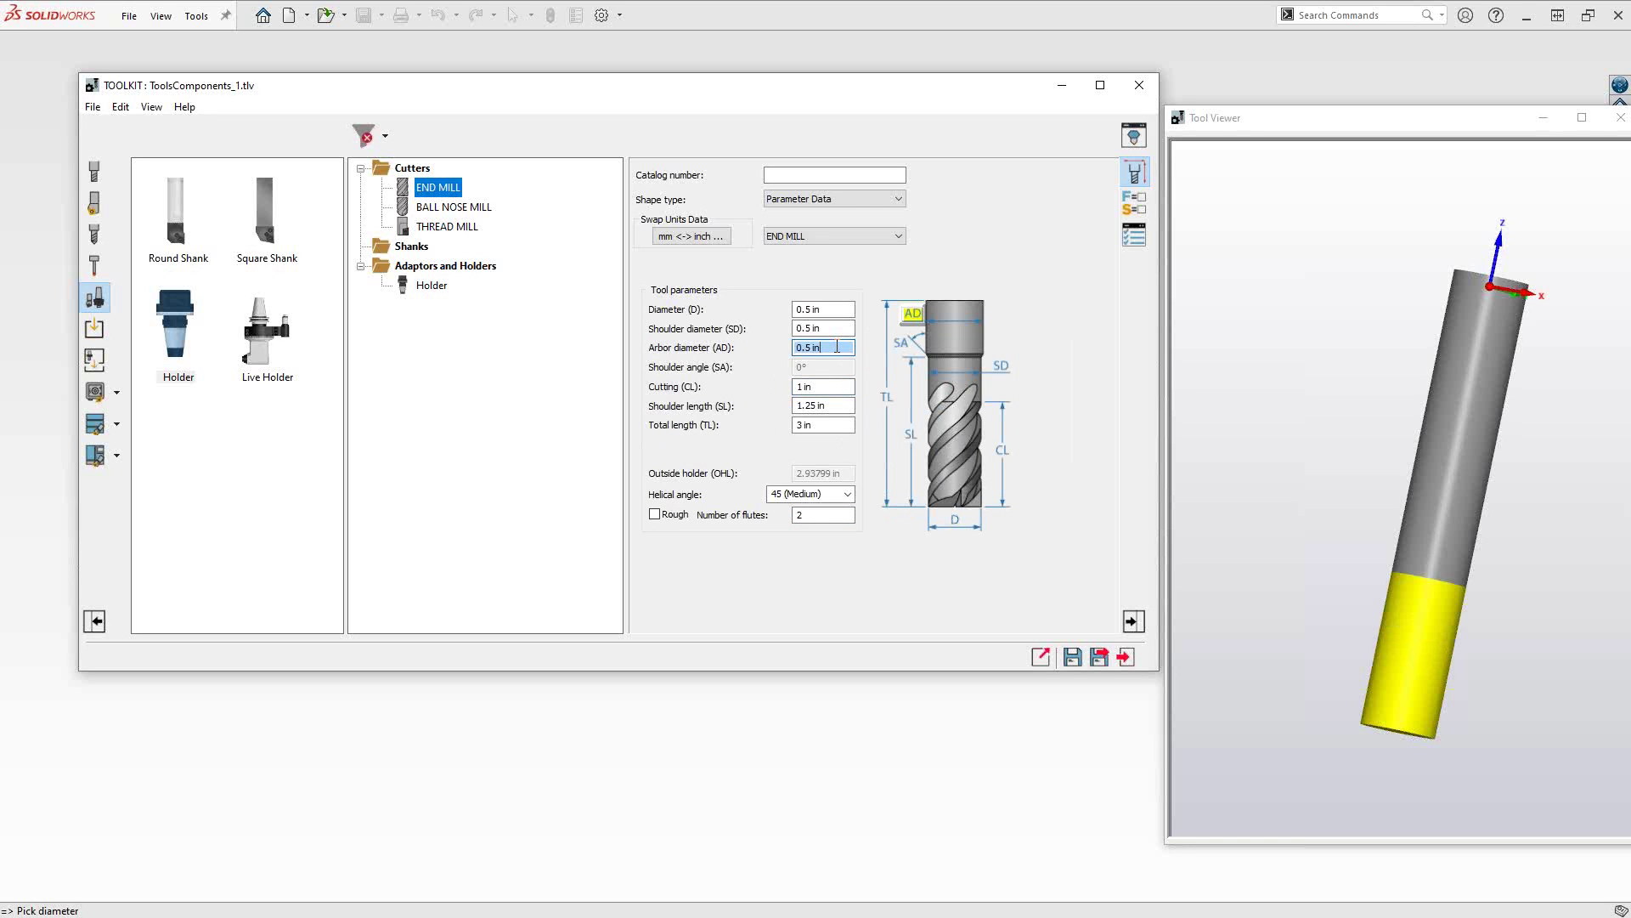
- Review the end mill's feed and spin data, and return to its tool parameters
{"action": "left_click", "coordinate": [1132, 207]}
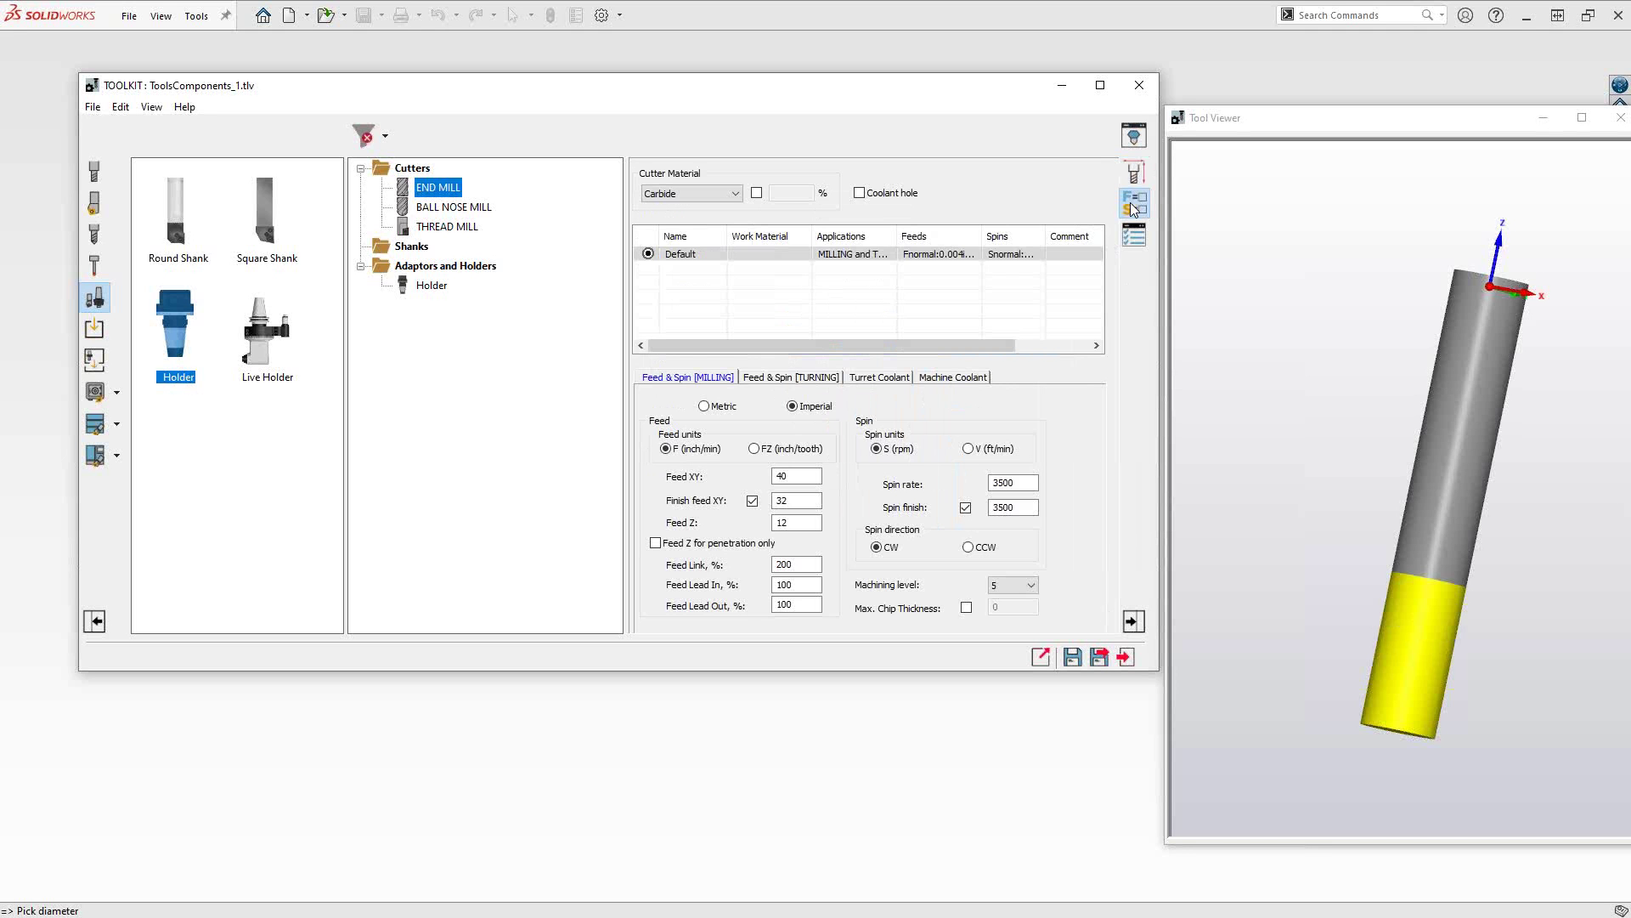
{"action": "left_click", "coordinate": [1138, 175]}
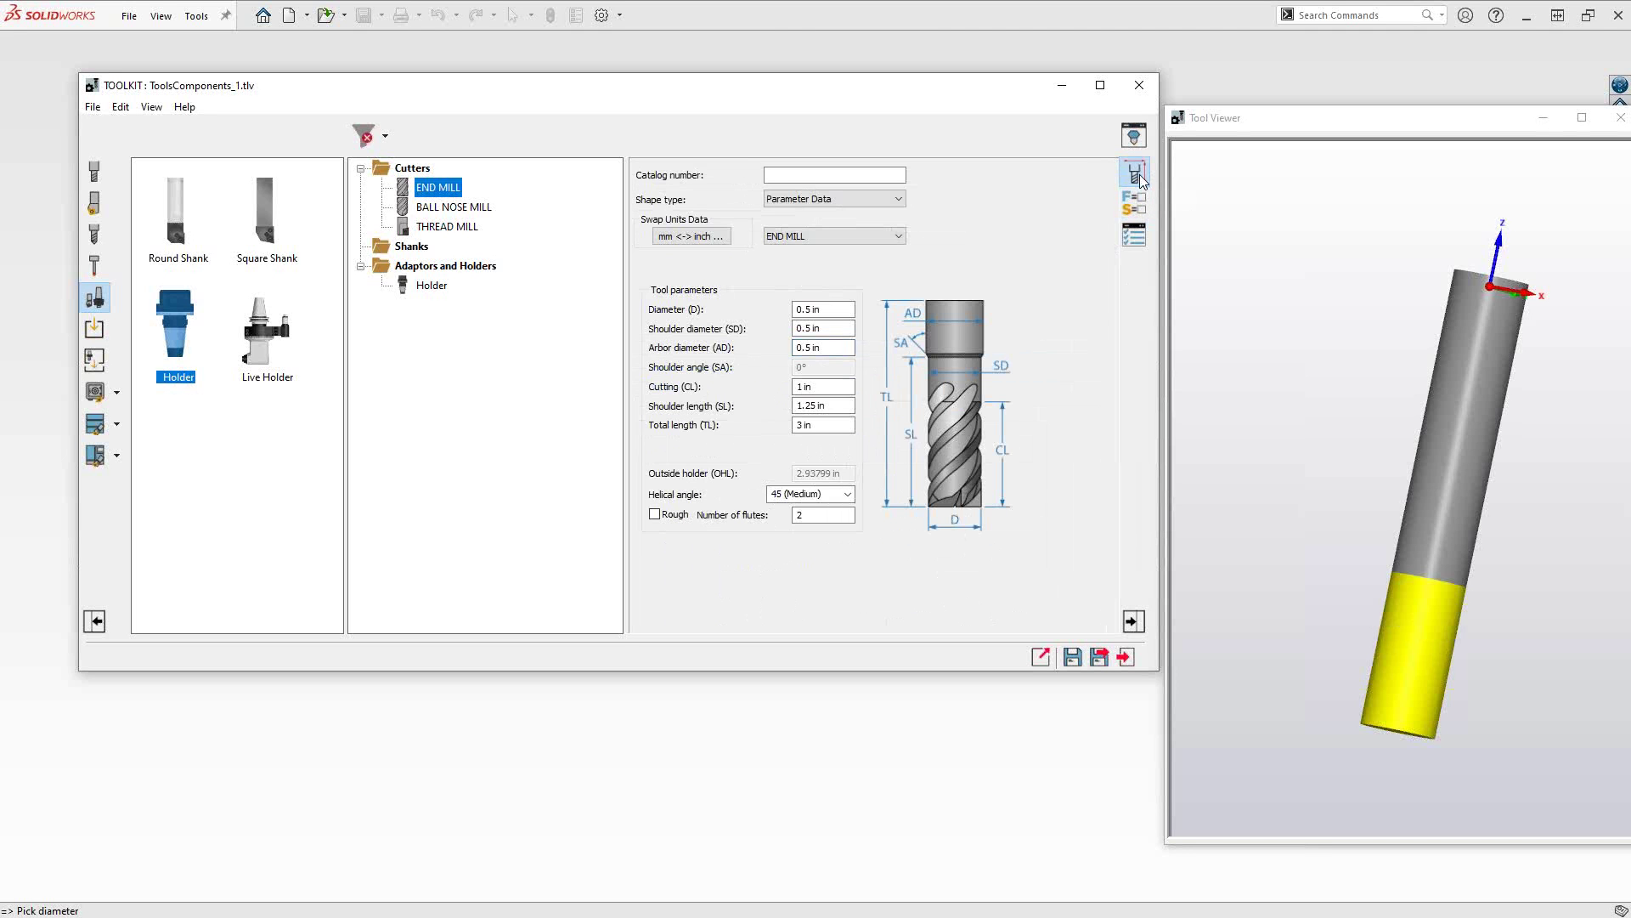
- Try the TAPER MILL and BARREL SHAPE types on the ball nose mill and restore its BALL NOSE MILL type
{"action": "left_click", "coordinate": [455, 209]}
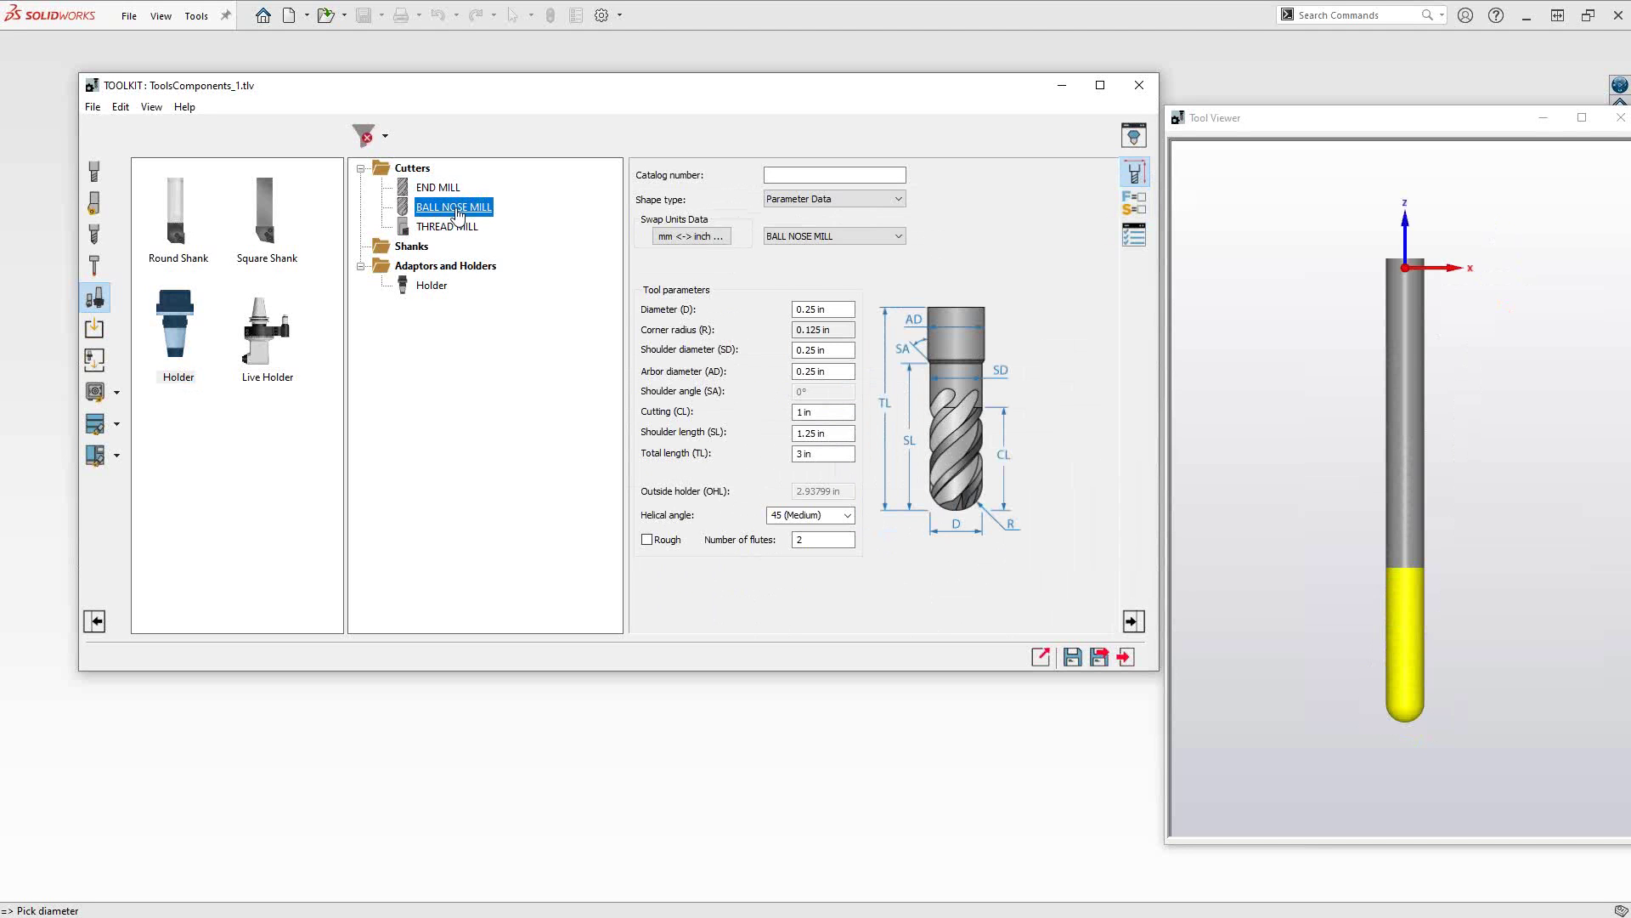
{"action": "left_click", "coordinate": [864, 236]}
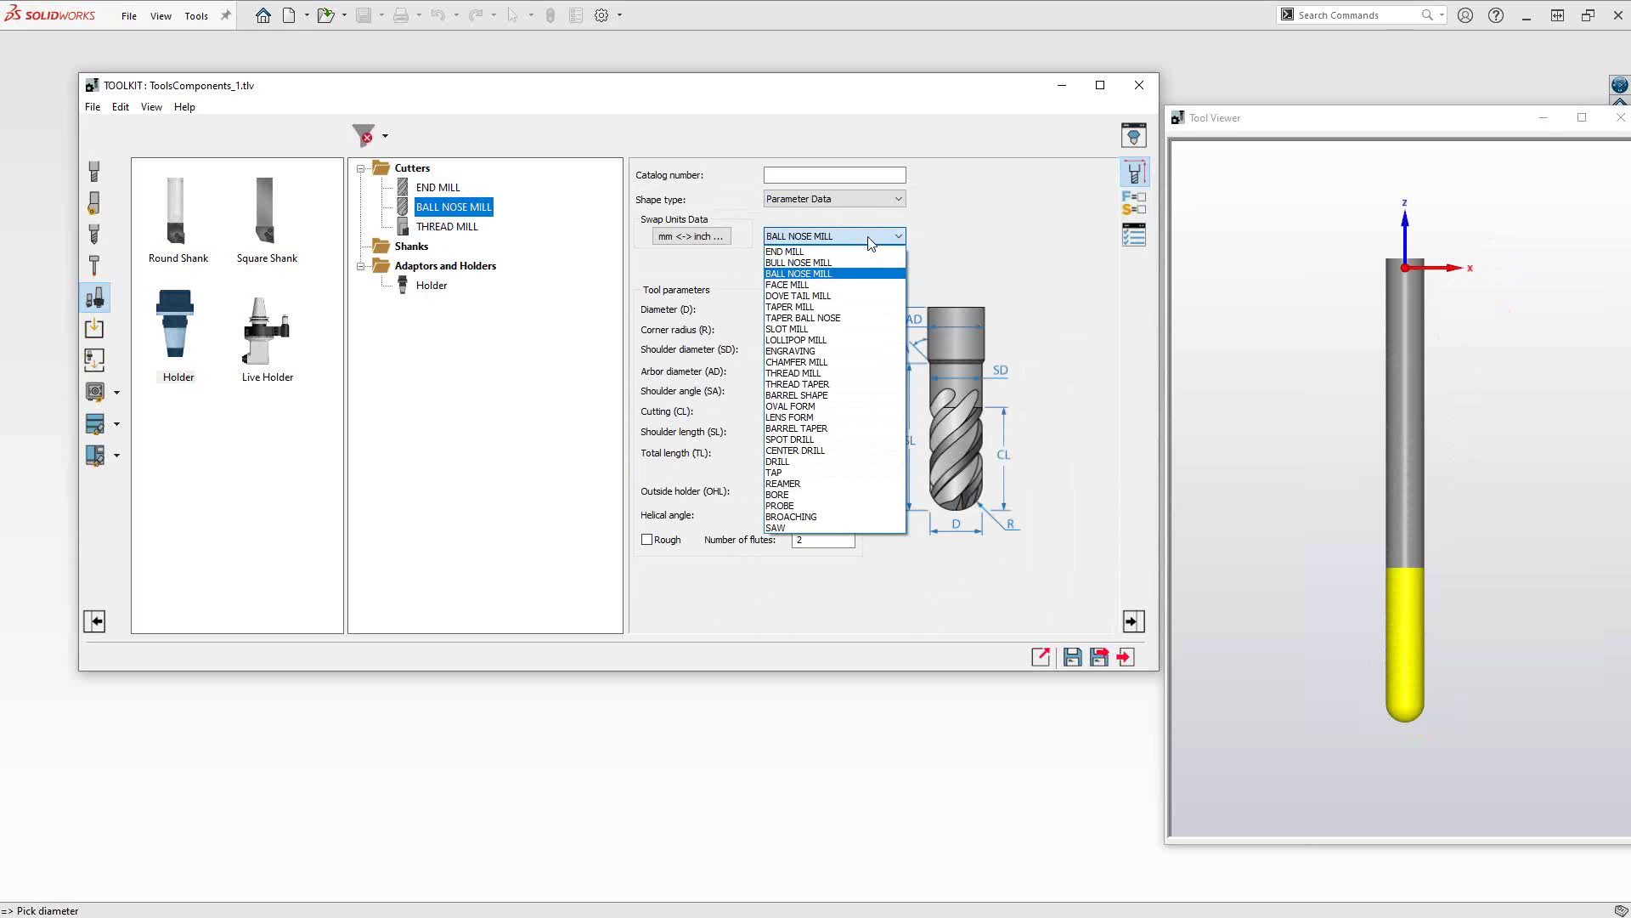
{"action": "left_click", "coordinate": [796, 307]}
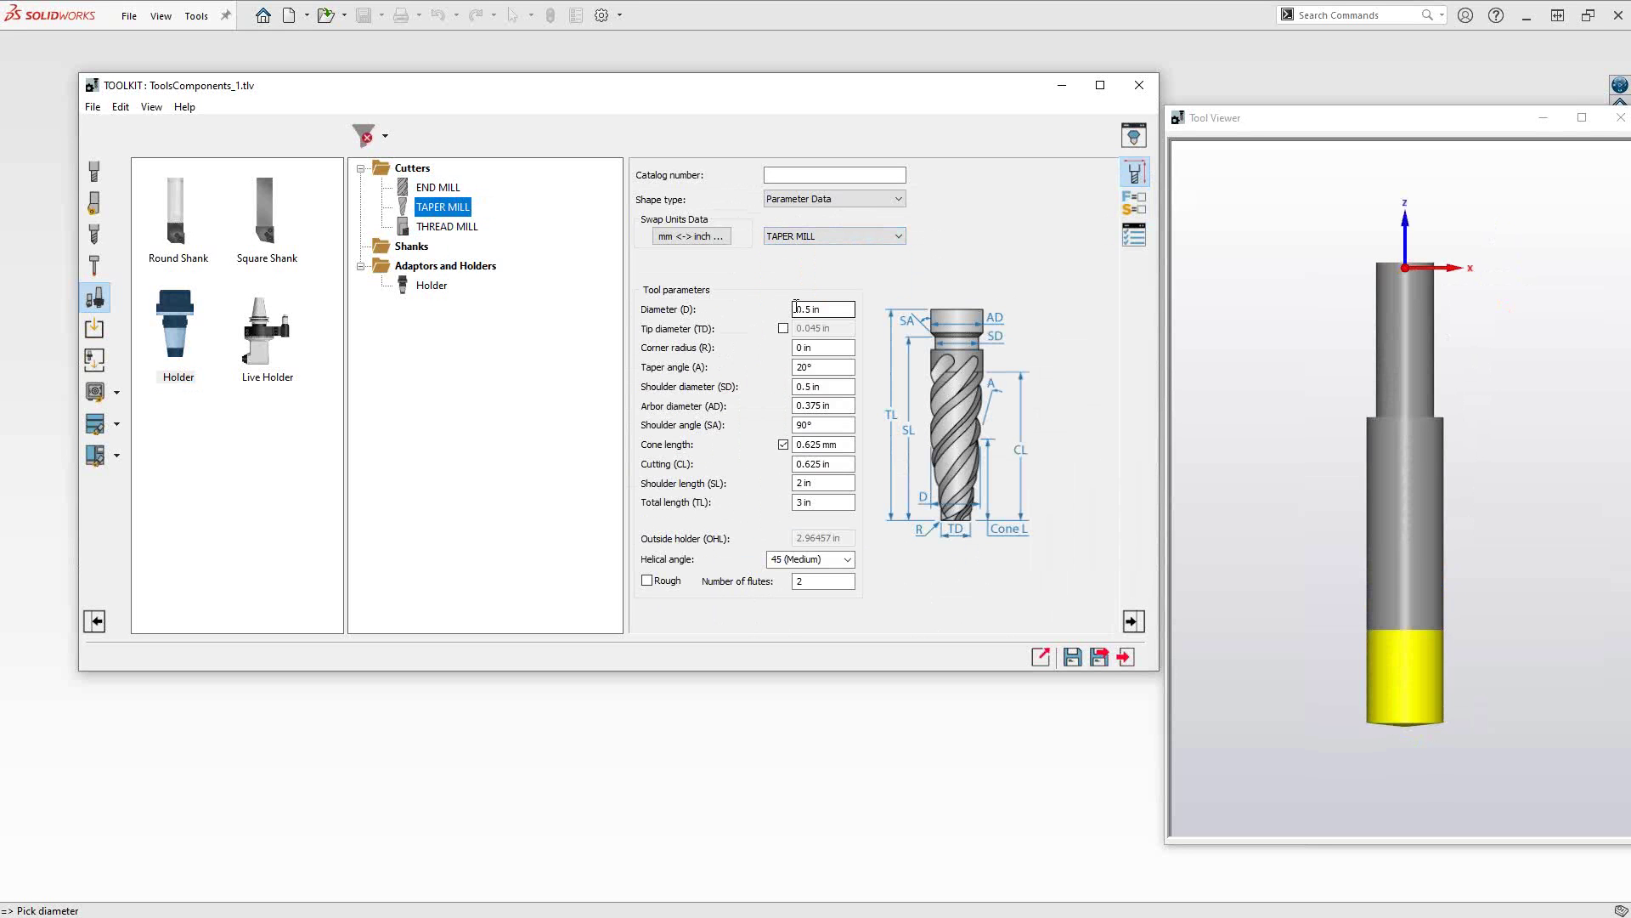
{"action": "left_click", "coordinate": [867, 236]}
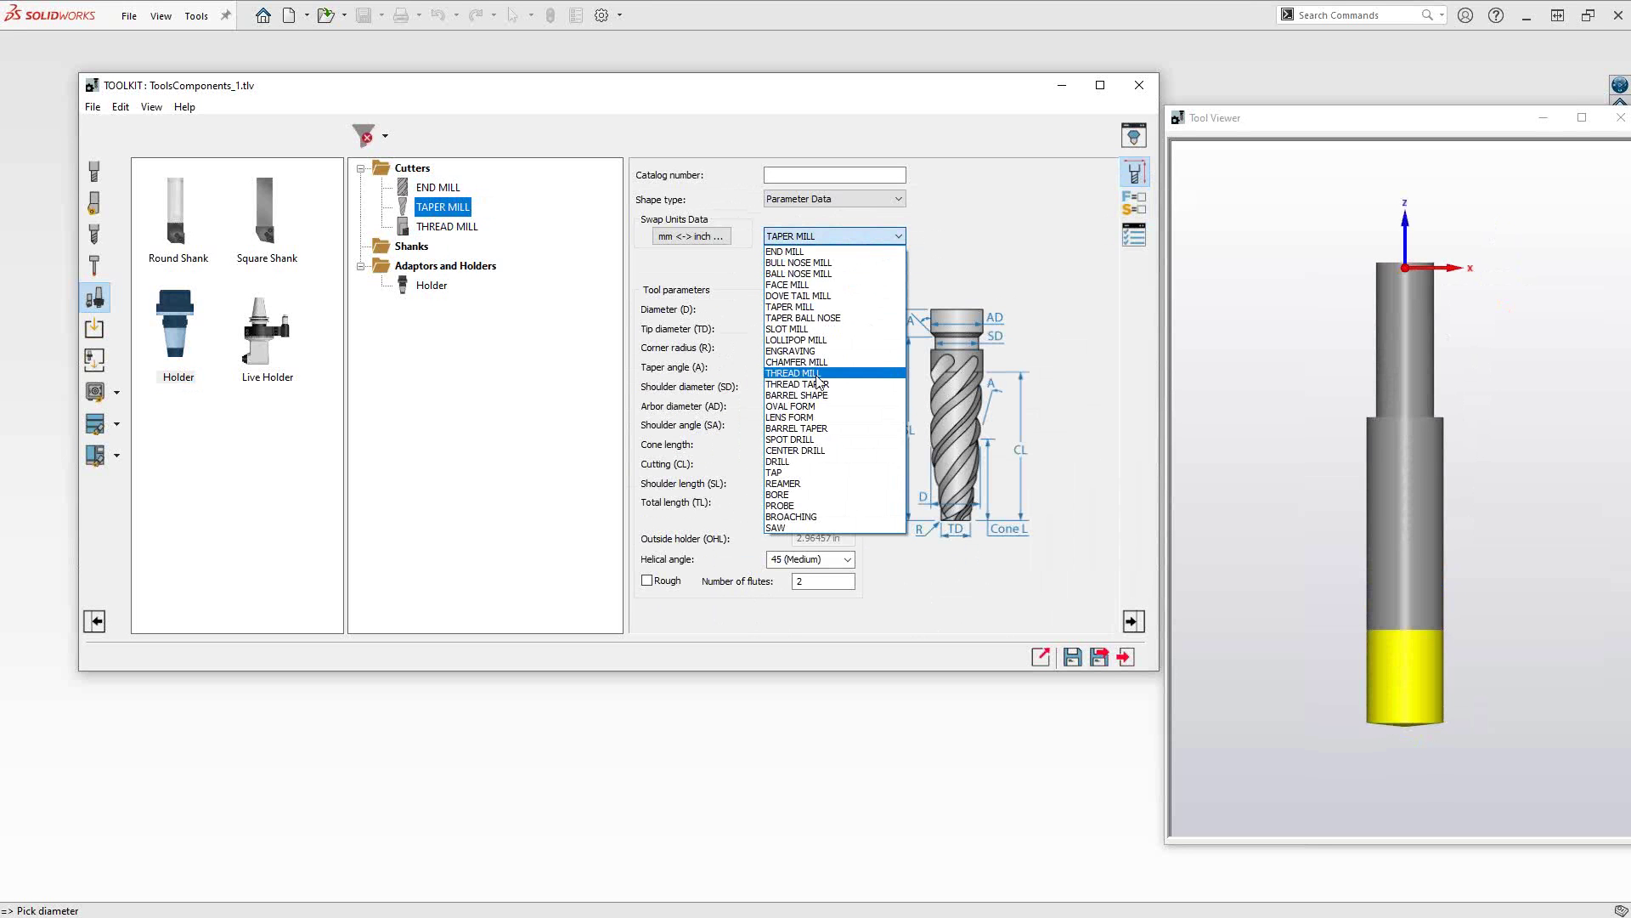
{"action": "left_click", "coordinate": [806, 394]}
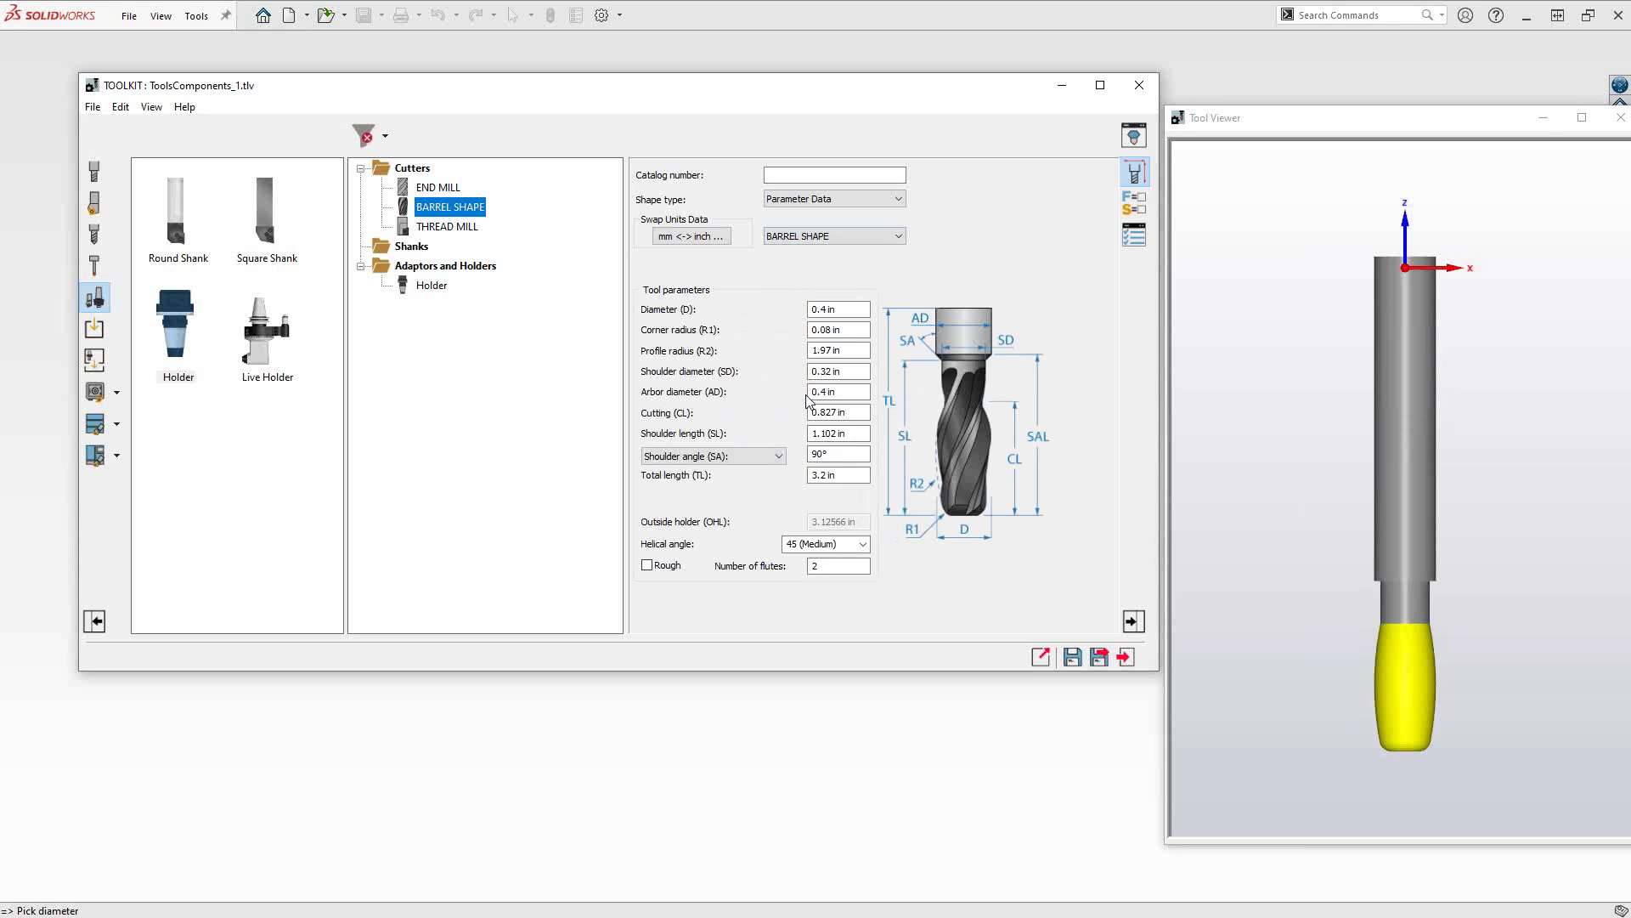
{"action": "left_click", "coordinate": [873, 238]}
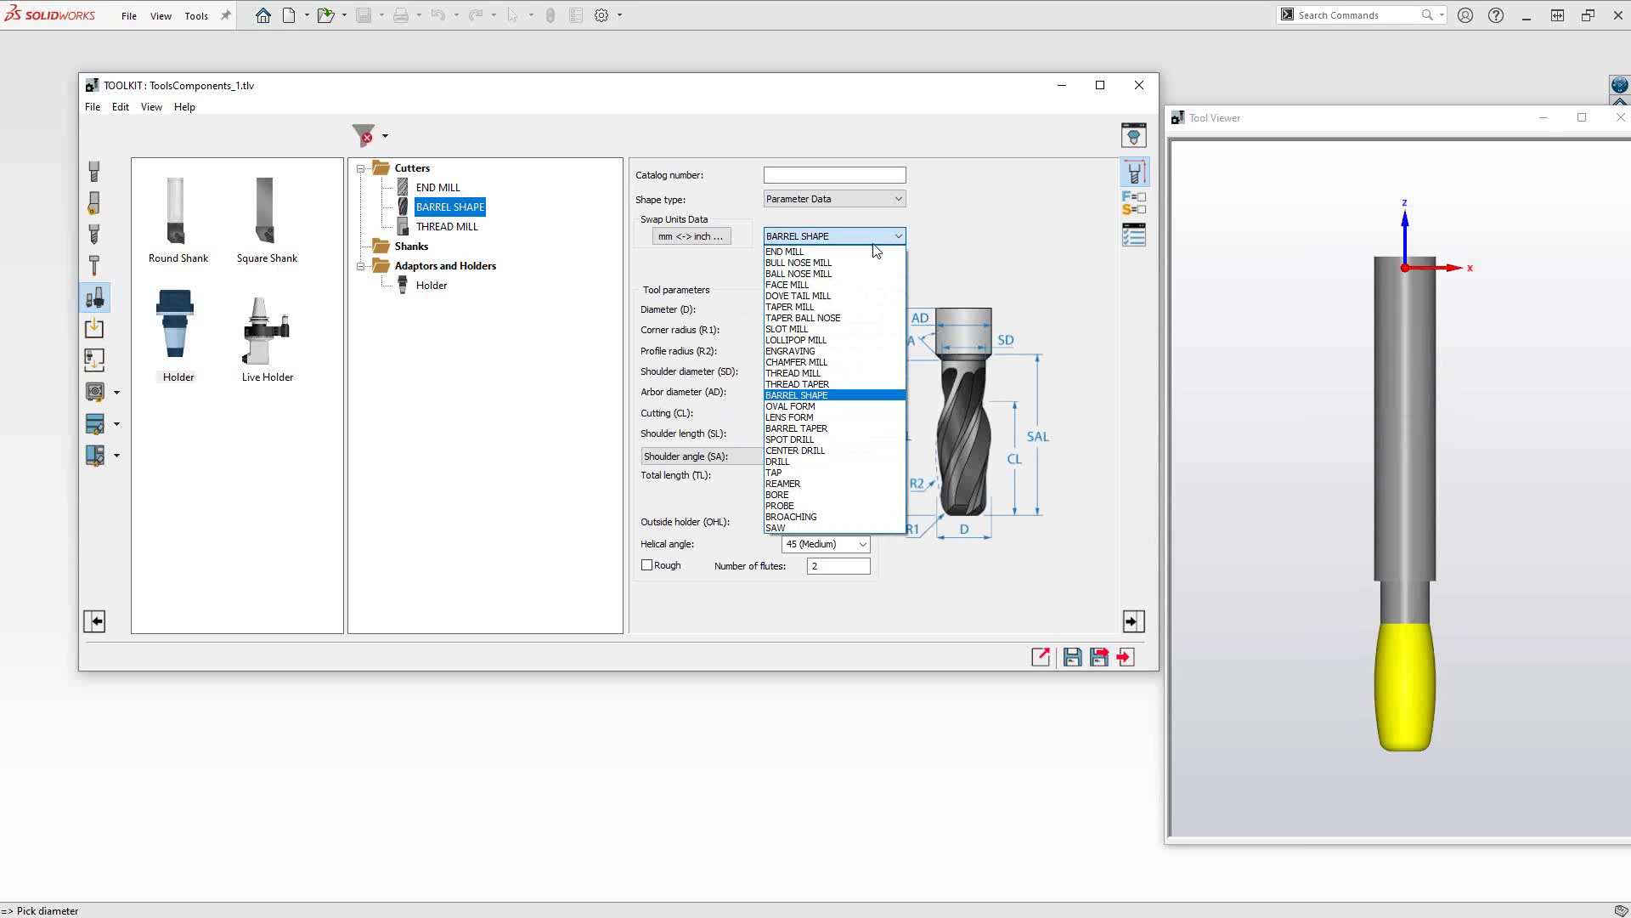
{"action": "left_click", "coordinate": [829, 274]}
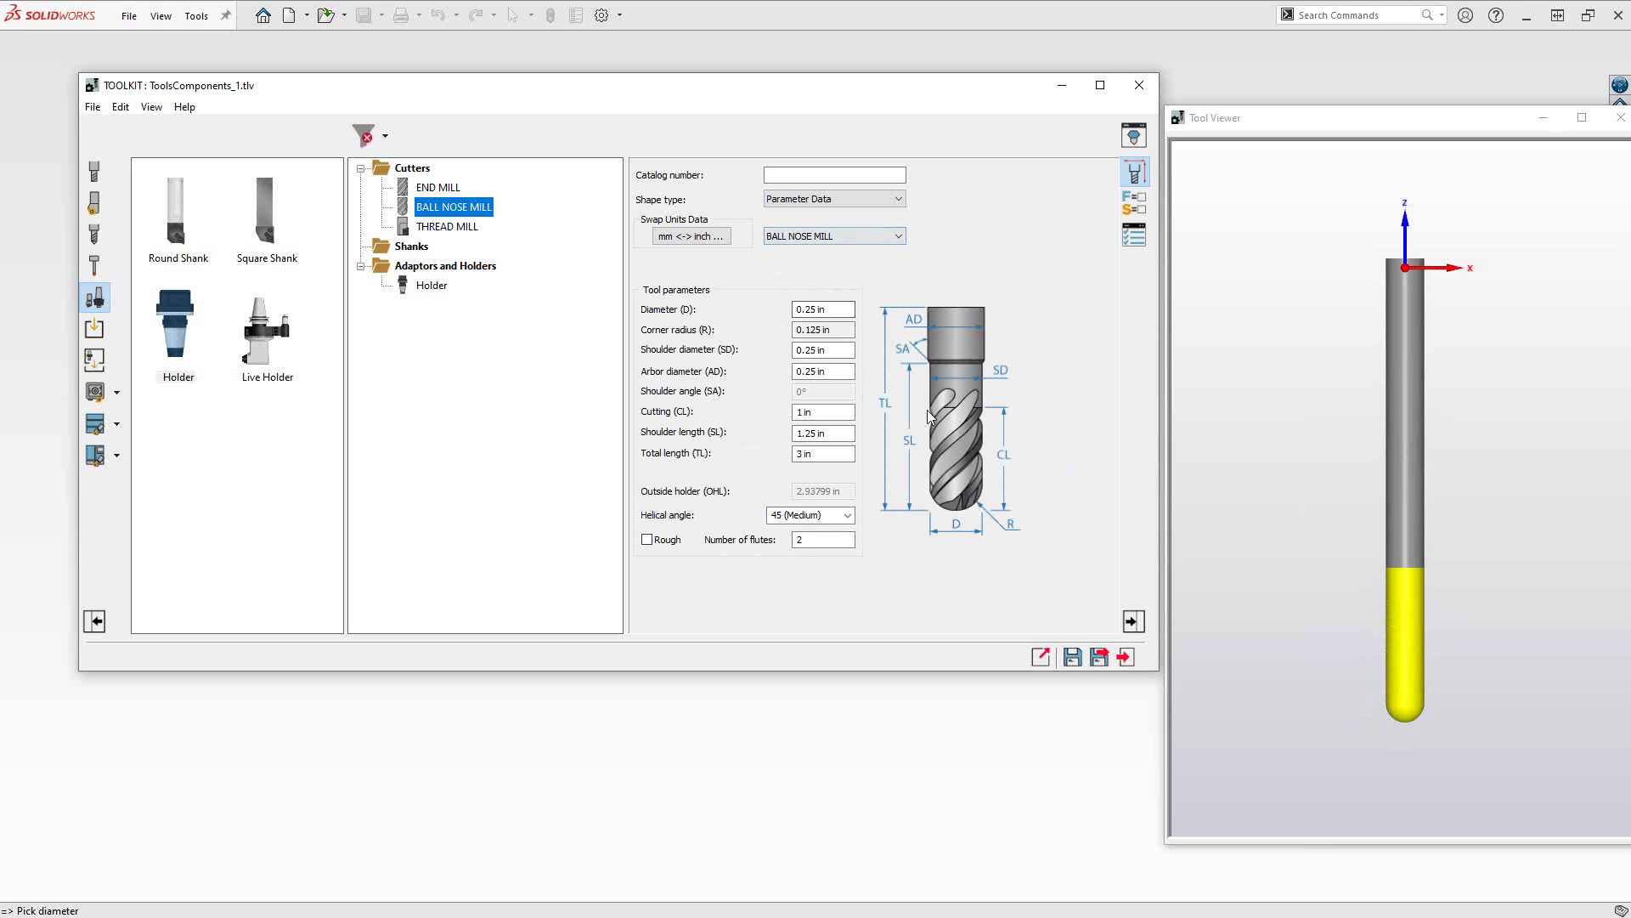
- Change the ball nose mill's shape type to Sketch (2D)
{"action": "left_click", "coordinate": [1485, 425]}
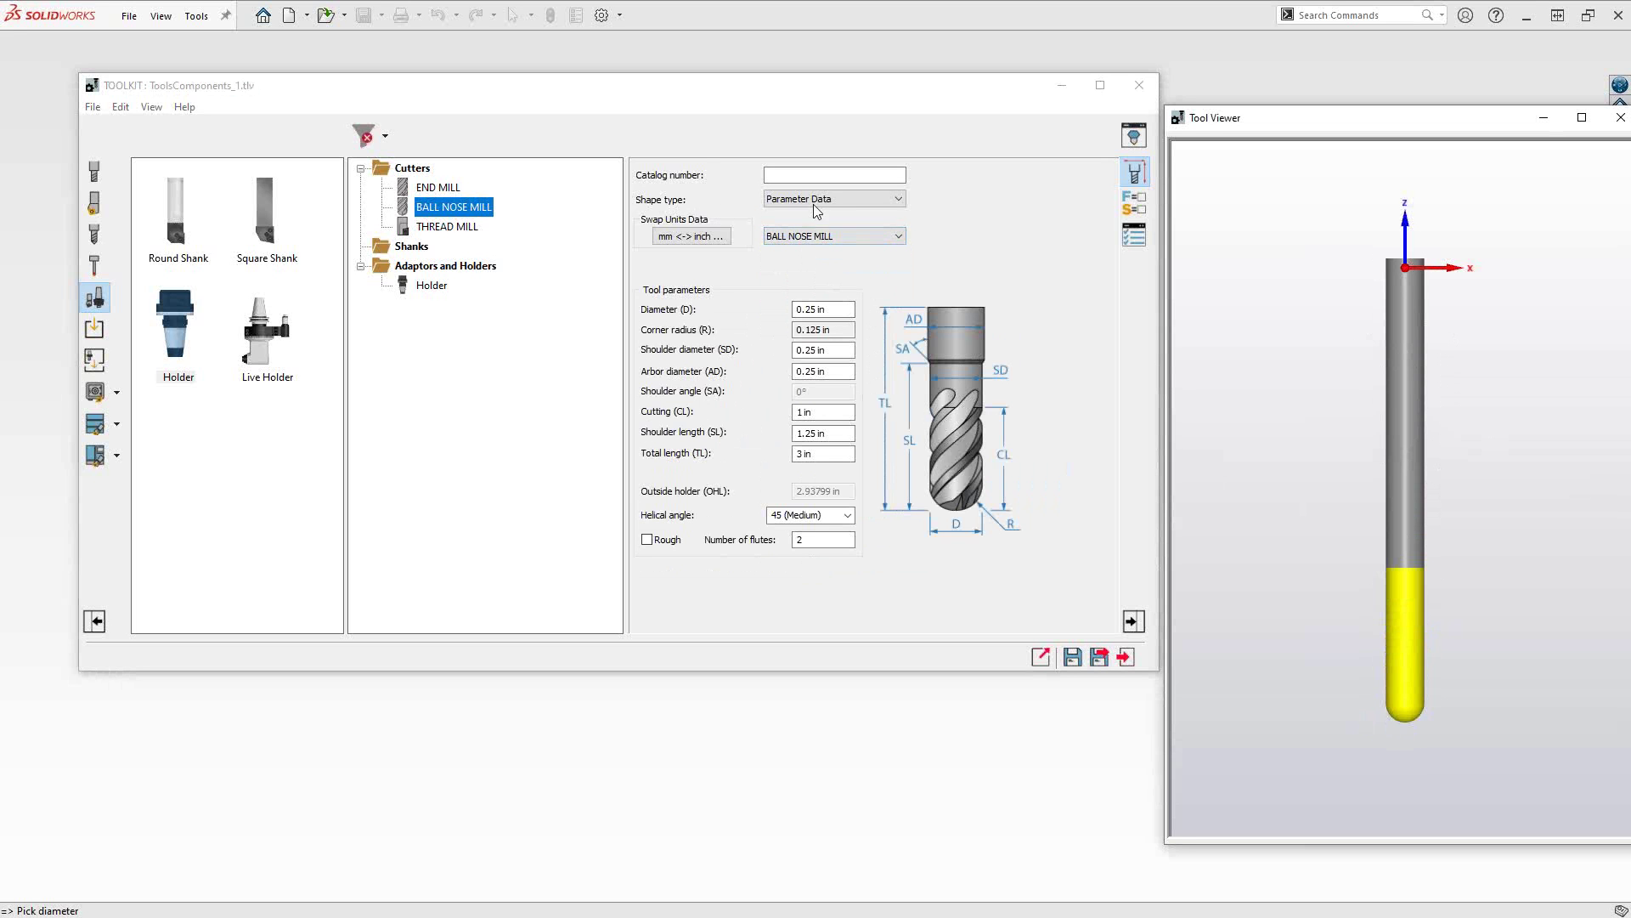
{"action": "left_click", "coordinate": [887, 204]}
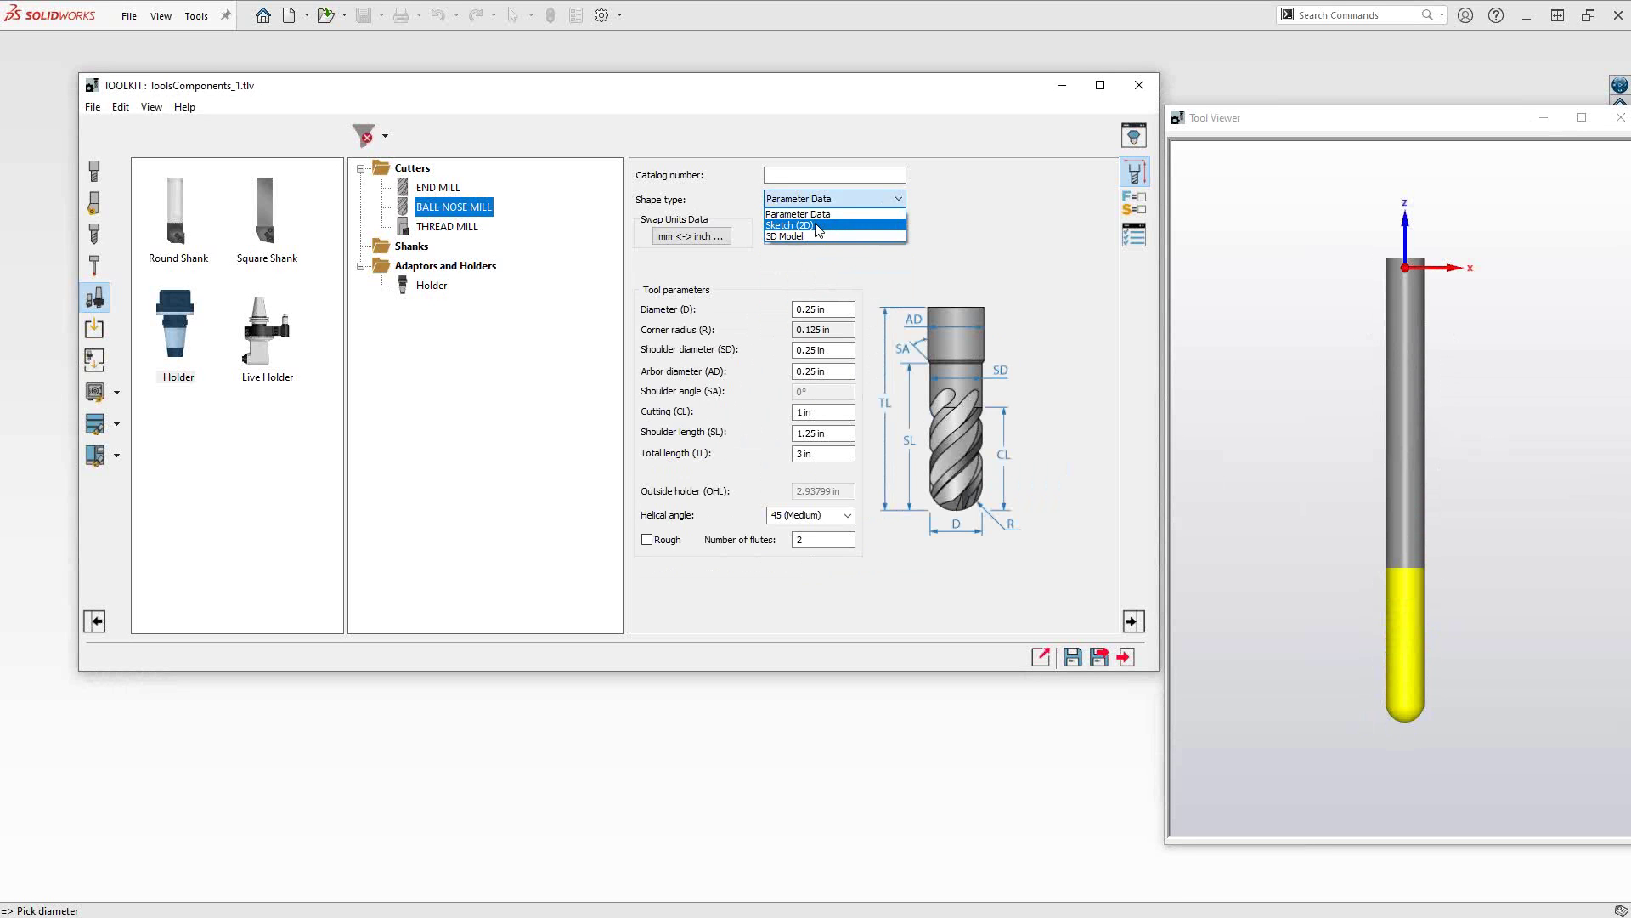
{"action": "left_click", "coordinate": [817, 226]}
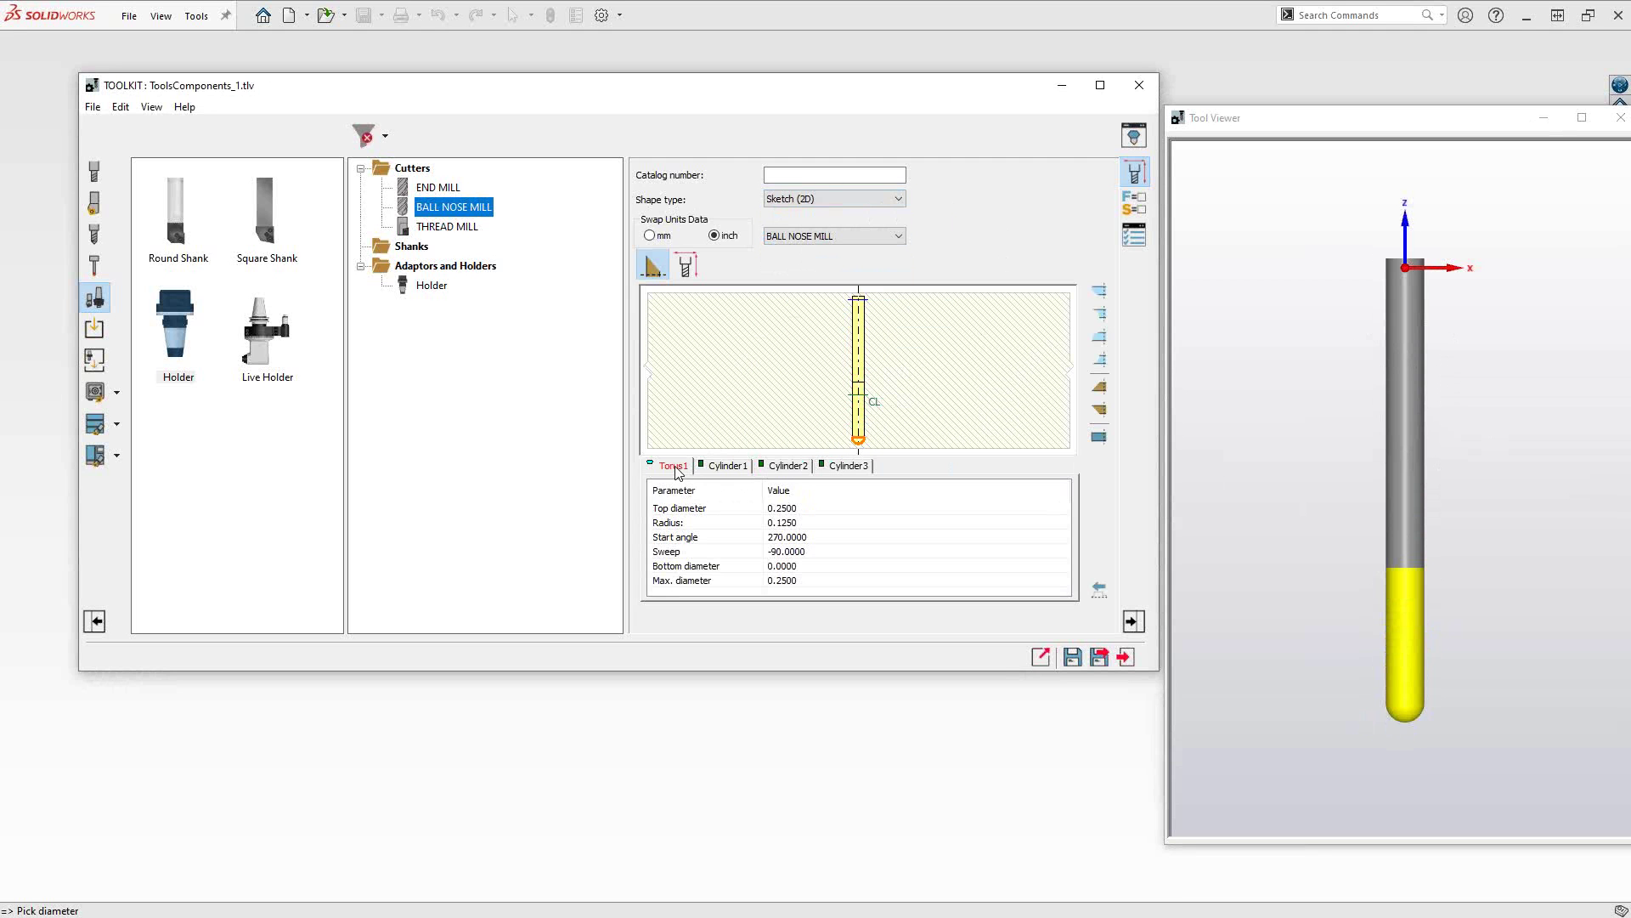
- Review the parameters of the ball nose mill's sketch segments, from Torus1 through Cylinder3
{"action": "left_click", "coordinate": [1391, 741]}
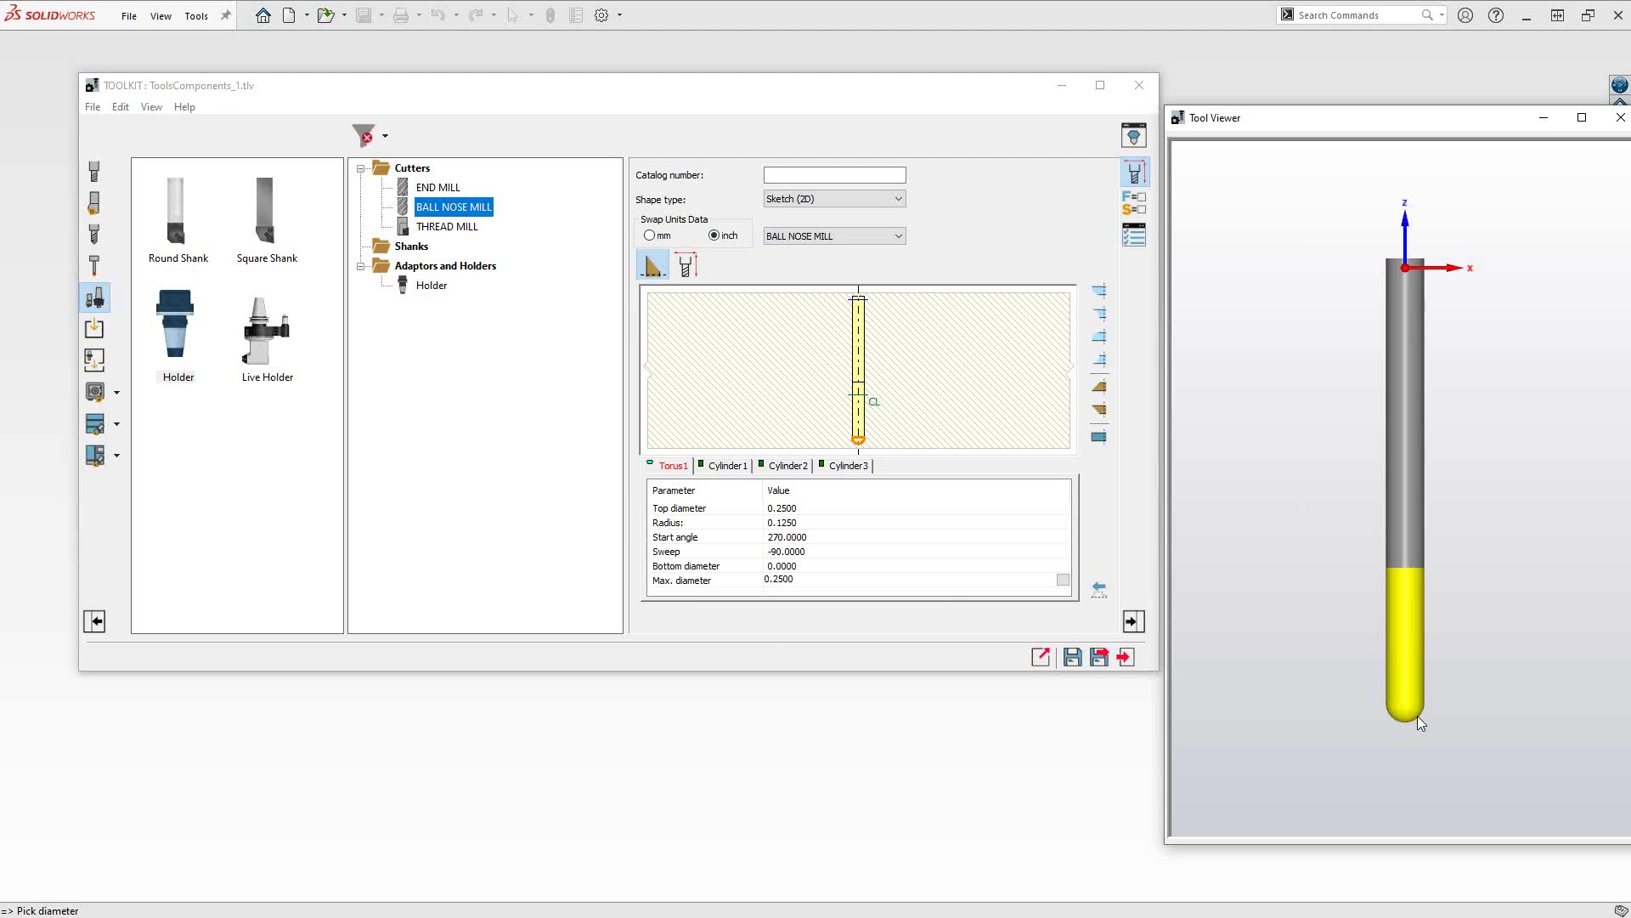
{"action": "left_click", "coordinate": [724, 466]}
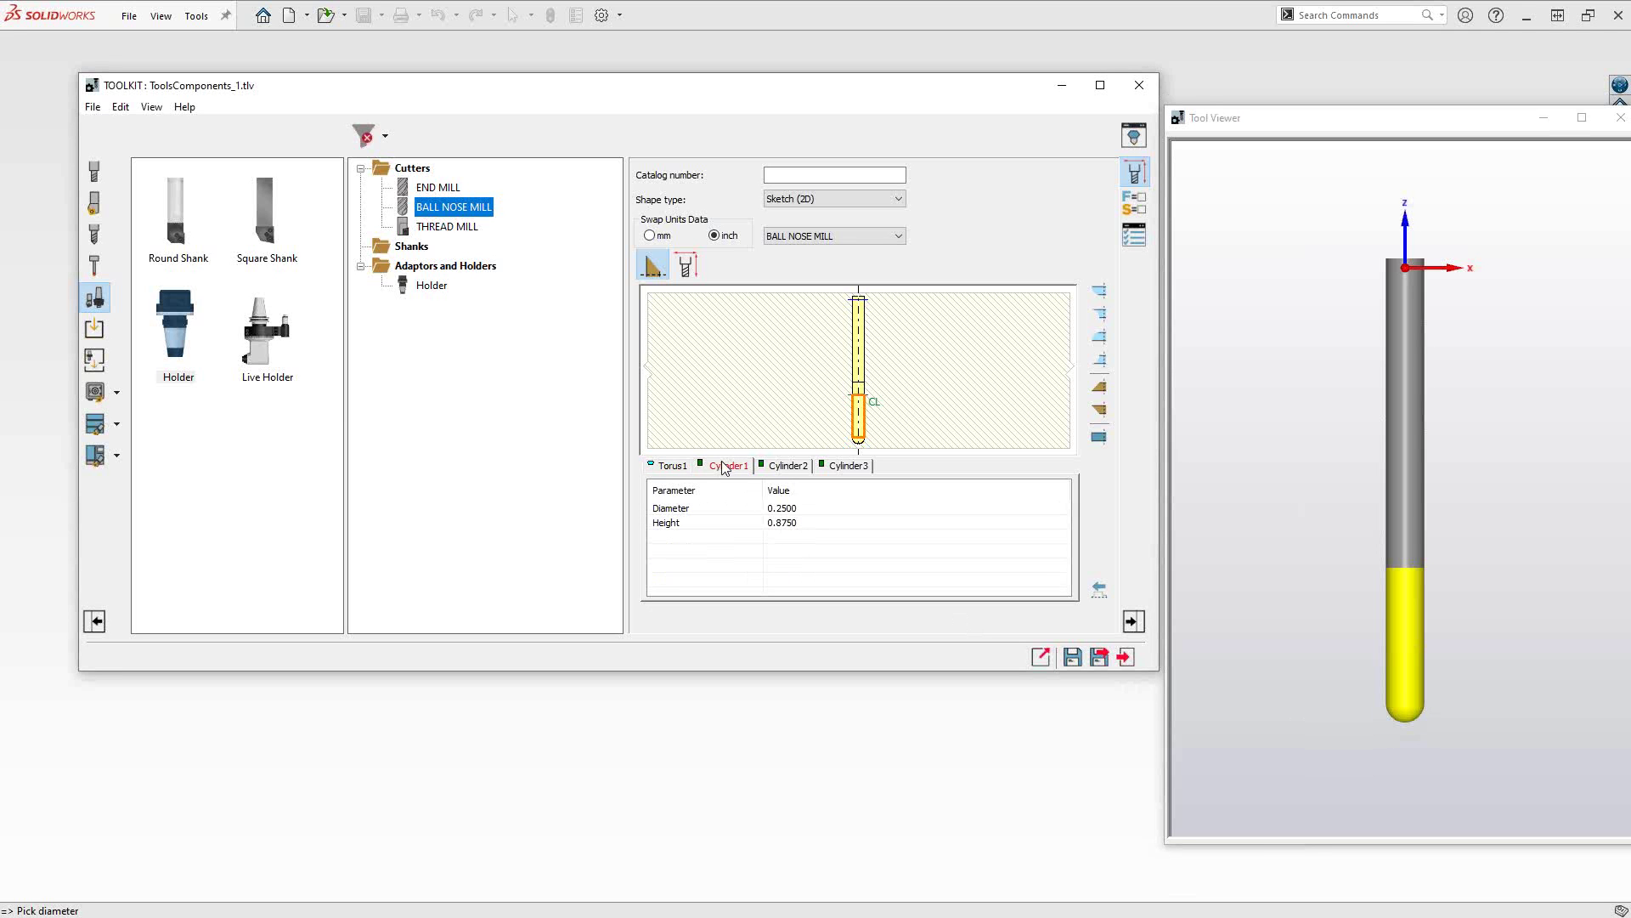
{"action": "left_click", "coordinate": [789, 469]}
{"action": "left_click", "coordinate": [846, 467]}
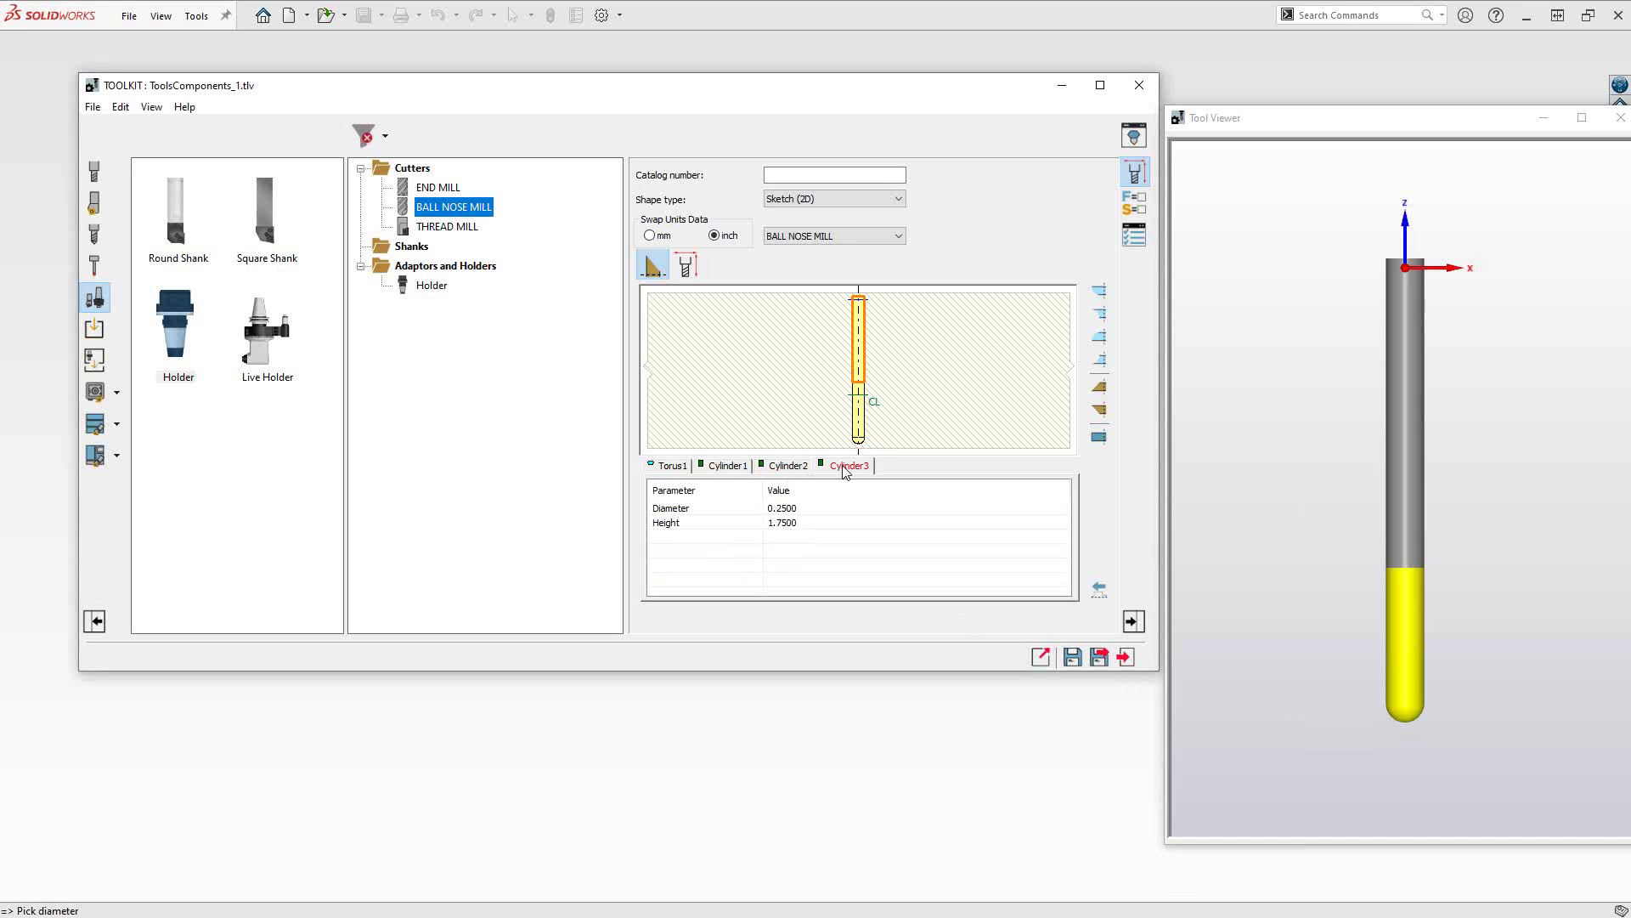
- Set the diameter of the ball nose mill's Cylinder2 segment to 0.75 in
{"action": "left_click", "coordinate": [792, 508]}
{"action": "type", "text": ".75"}
{"action": "left_click", "coordinate": [789, 467]}
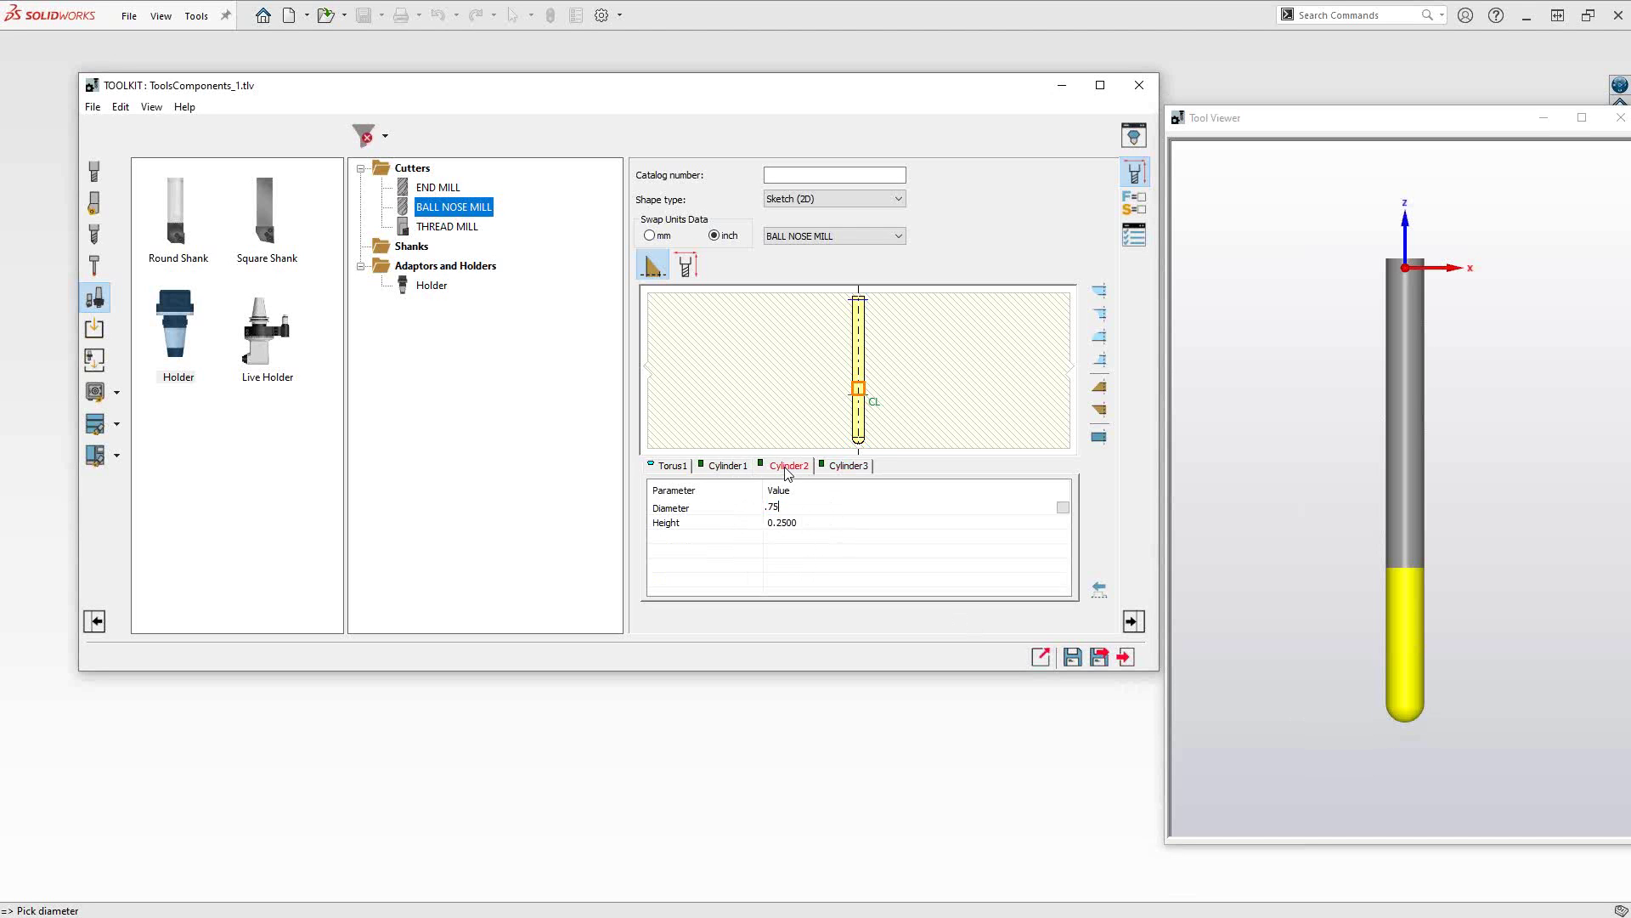
{"action": "left_click", "coordinate": [803, 523]}
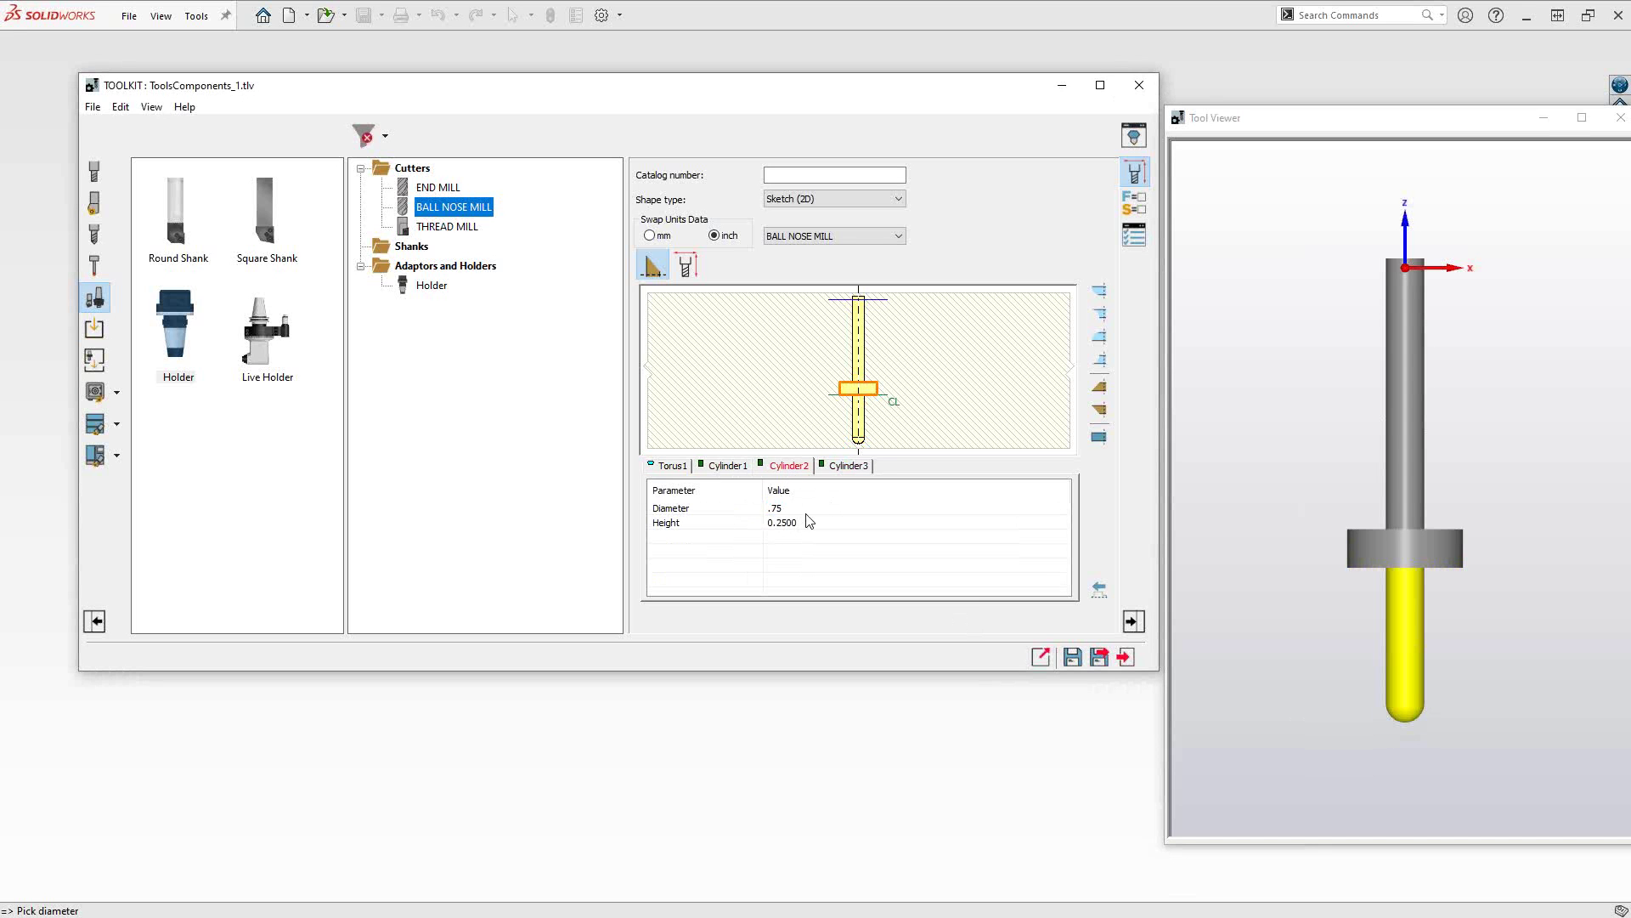
- Reset the diameter of the ball nose mill's Cylinder2 segment to match the adjoining cylinders
{"action": "left_click", "coordinate": [783, 508]}
{"action": "key", "text": "BackSpace"}
{"action": "key", "text": "BackSpace"}
{"action": "left_click", "coordinate": [805, 528]}
- Set the diameter of the ball nose mill's Cylinder3 segment to 0.75 in and check the shape in the viewer
{"action": "left_click", "coordinate": [845, 468]}
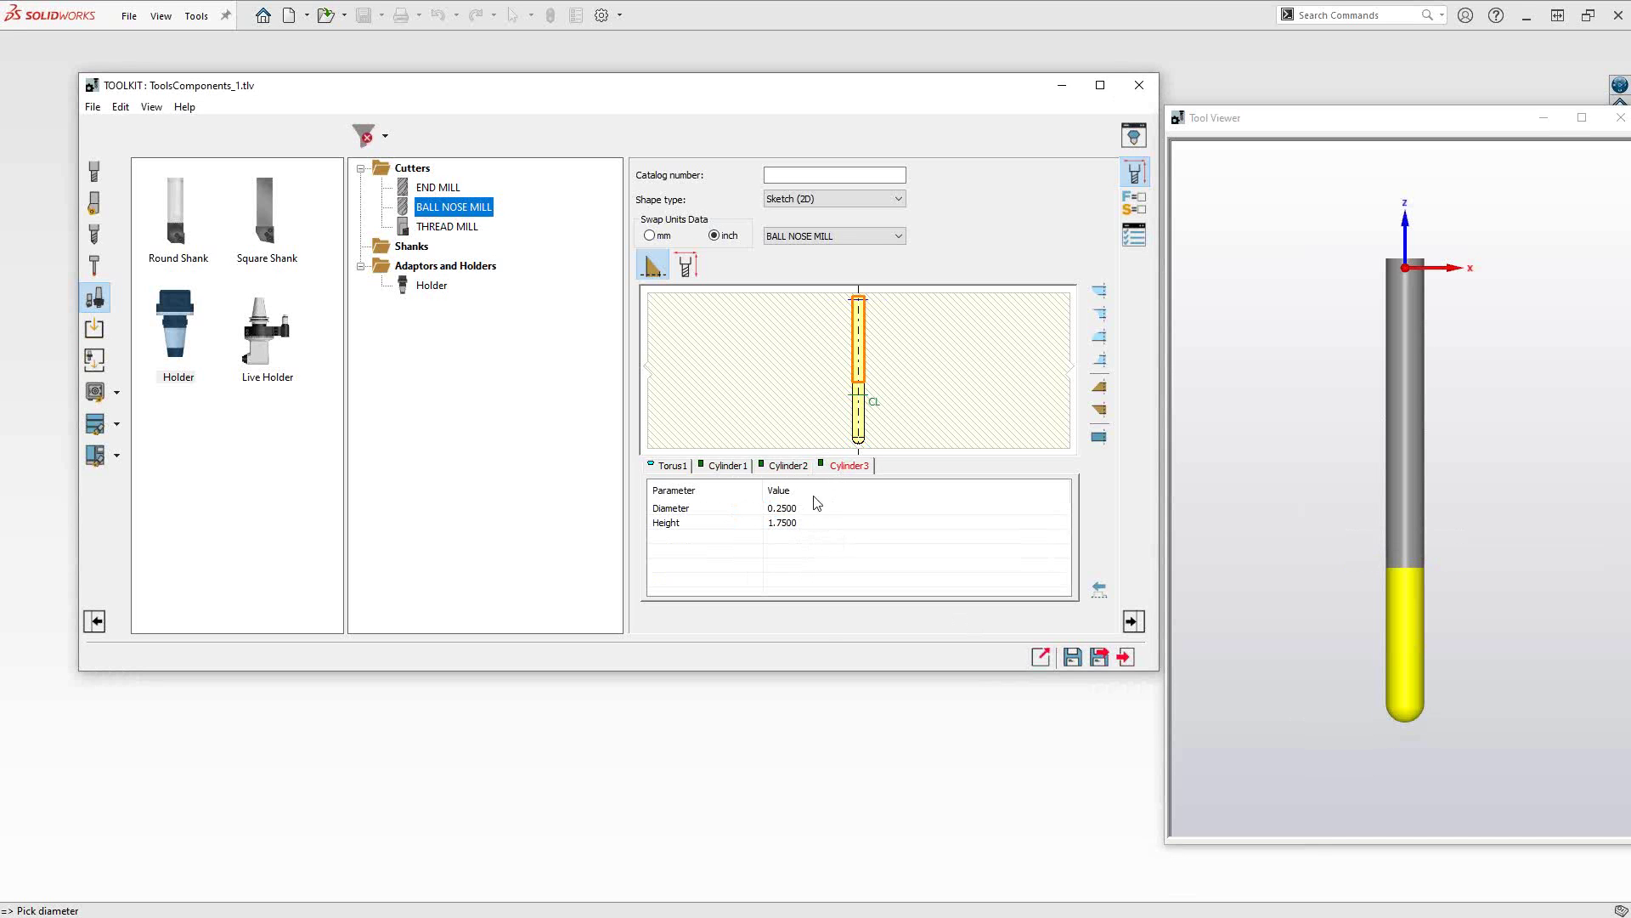
{"action": "left_click", "coordinate": [786, 508]}
{"action": "type", "text": ".75"}
{"action": "left_click", "coordinate": [802, 521]}
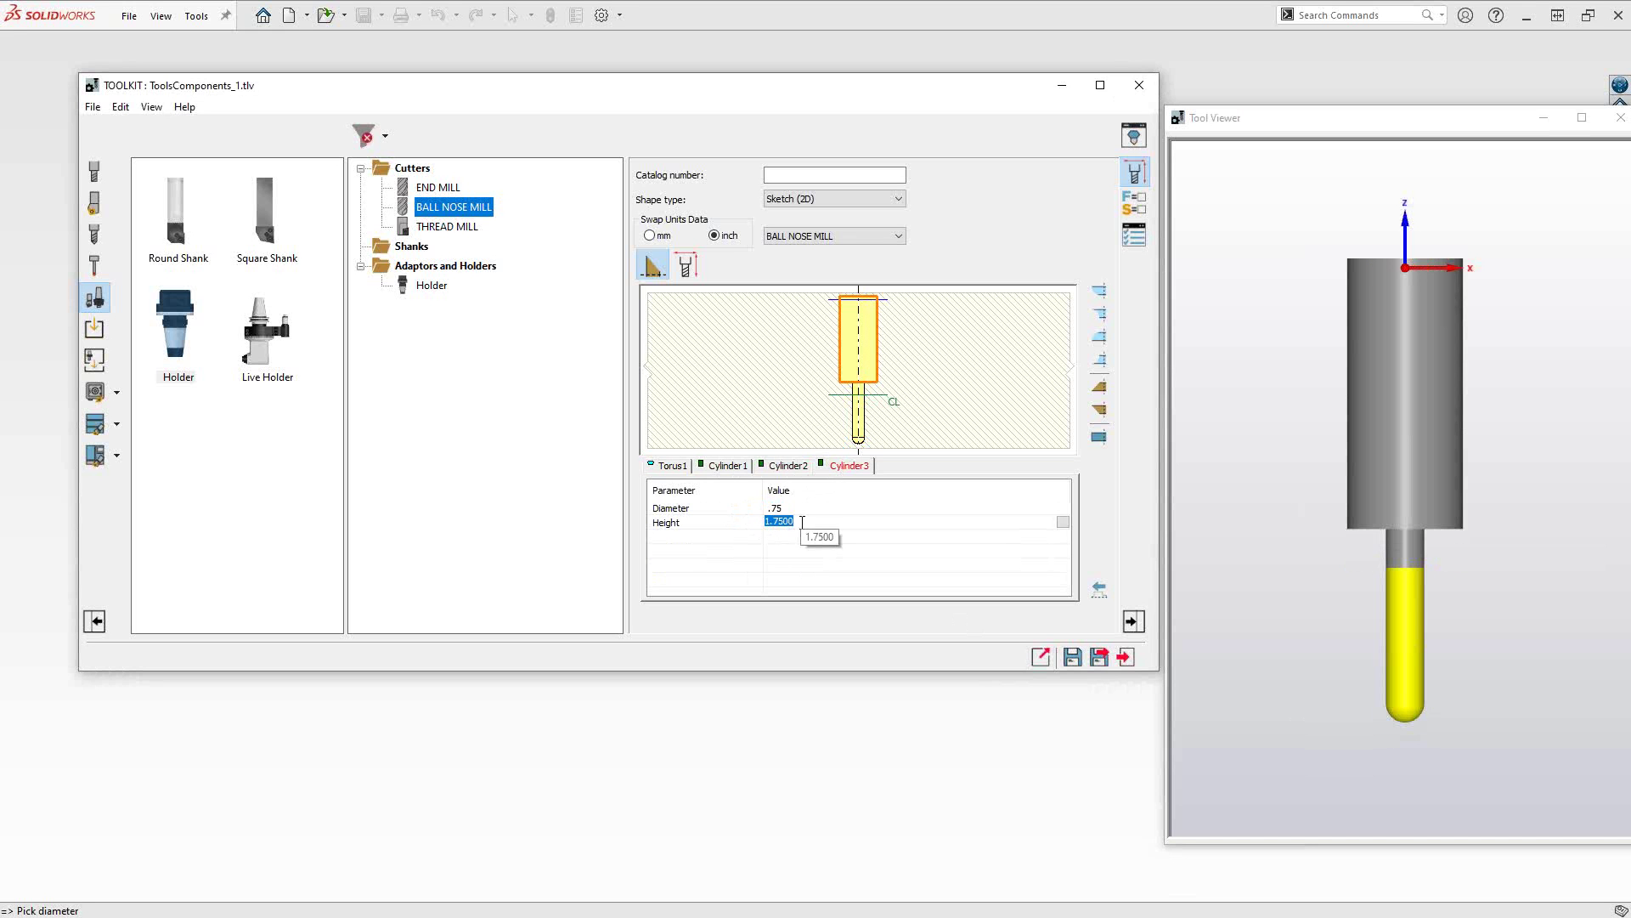
{"action": "left_click", "coordinate": [1287, 524]}
{"action": "left_click_drag", "start_coordinate": [1287, 524], "coordinate": [1409, 521]}
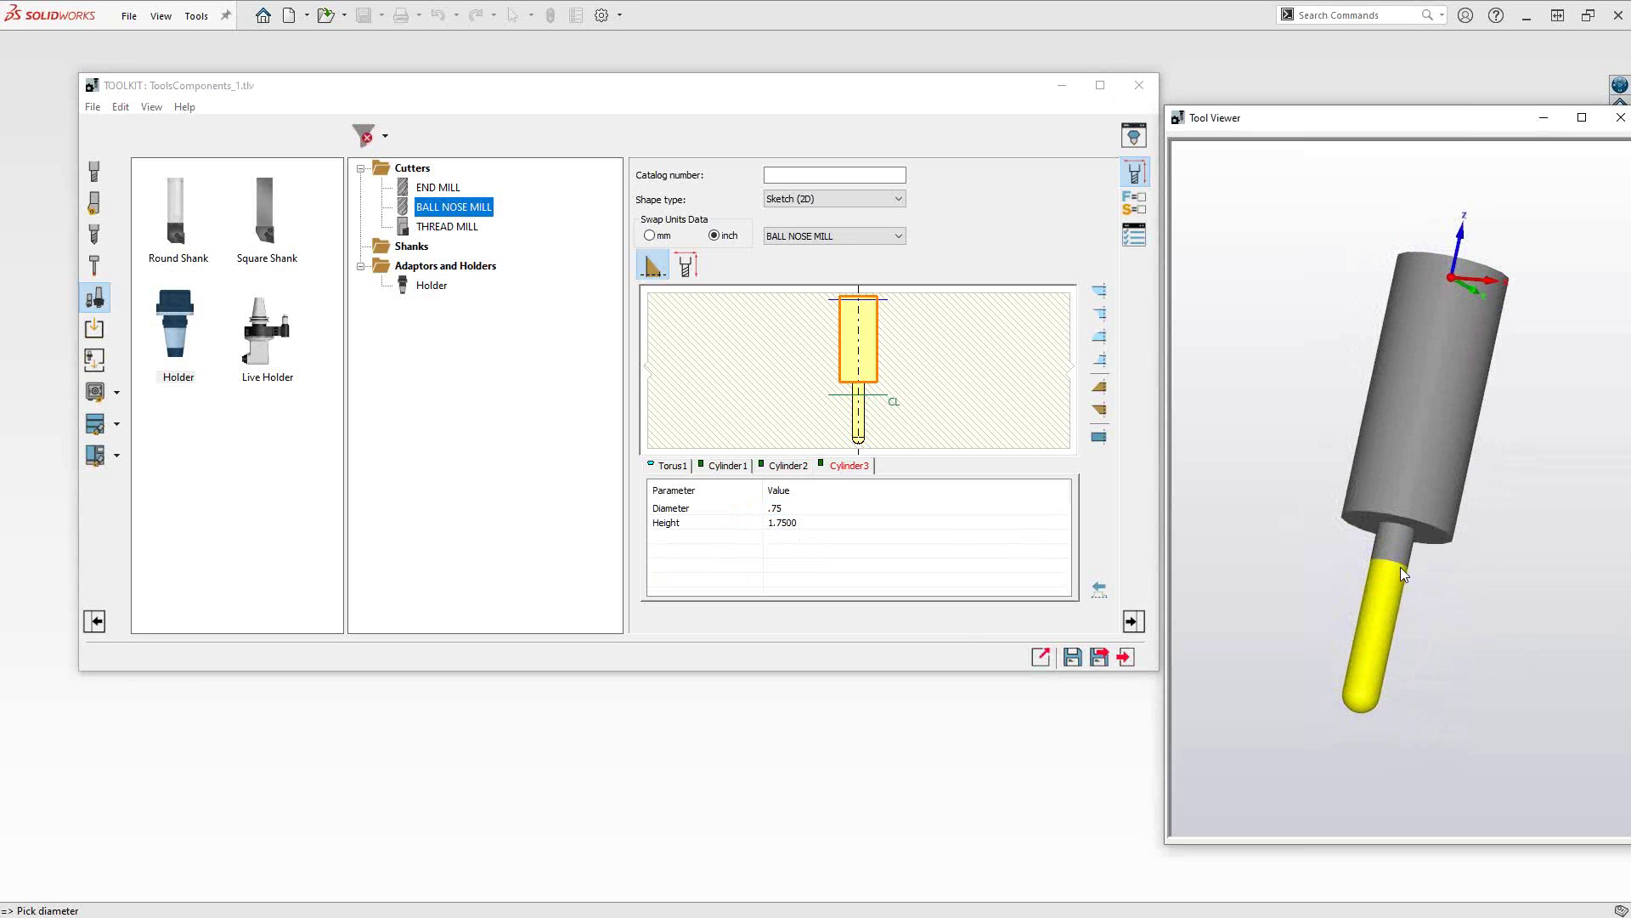
{"action": "left_click", "coordinate": [841, 507]}
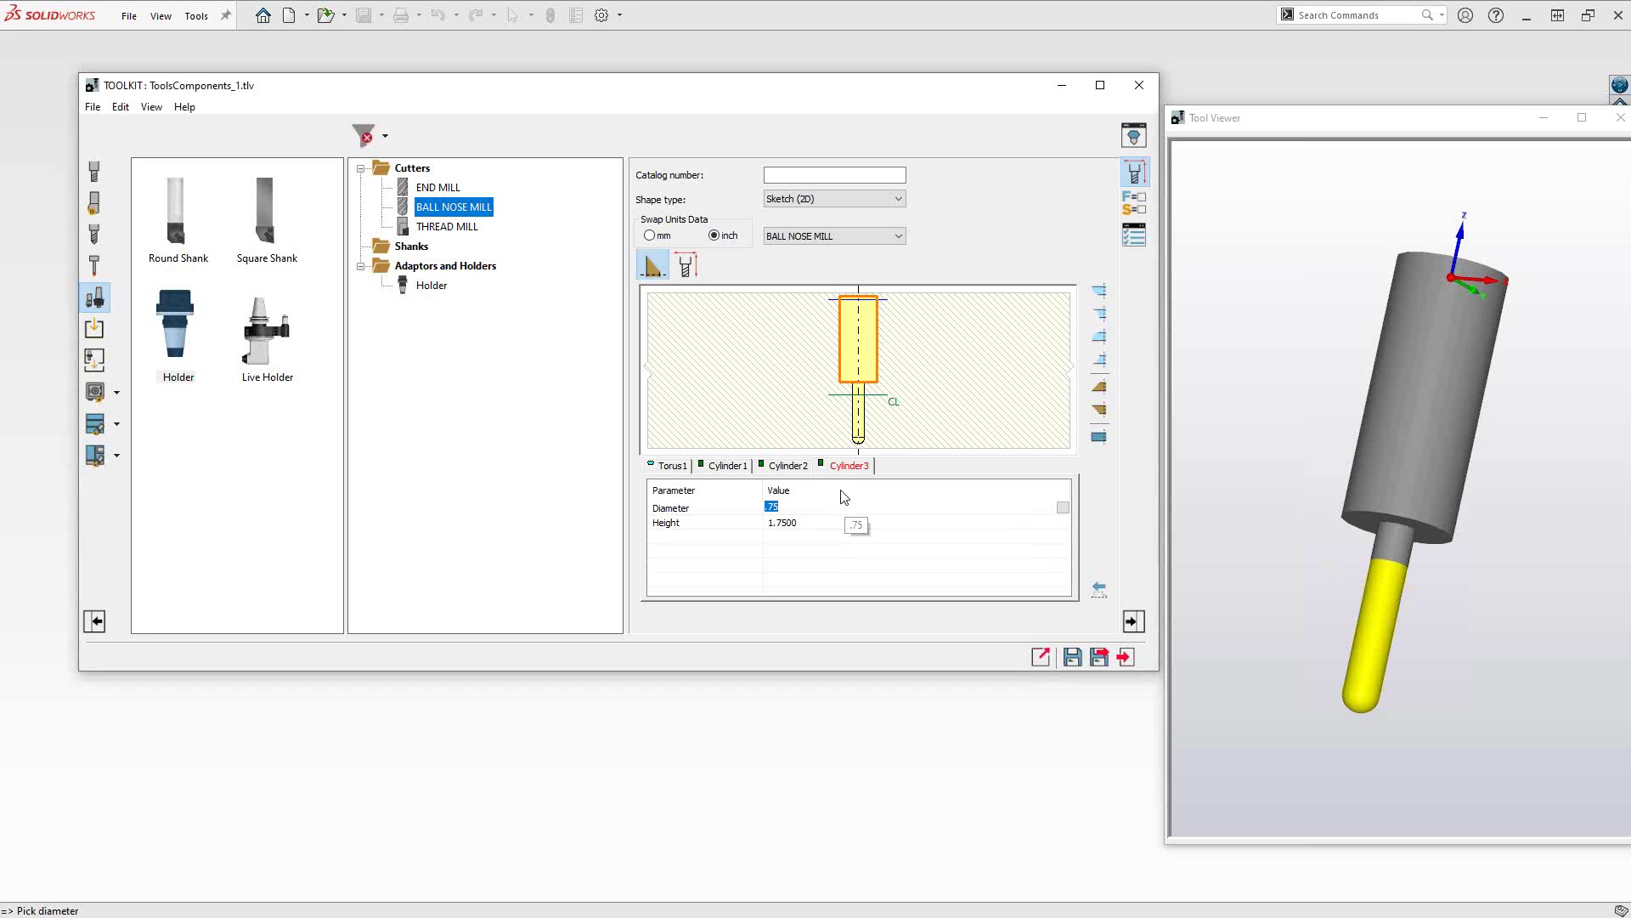
- Add a cone shape that widens upward below the Cylinder3 segment of the ball nose mill
{"action": "left_click", "coordinate": [851, 467]}
{"action": "right_click", "coordinate": [851, 470]}
{"action": "mouse_move", "coordinate": [888, 475]}
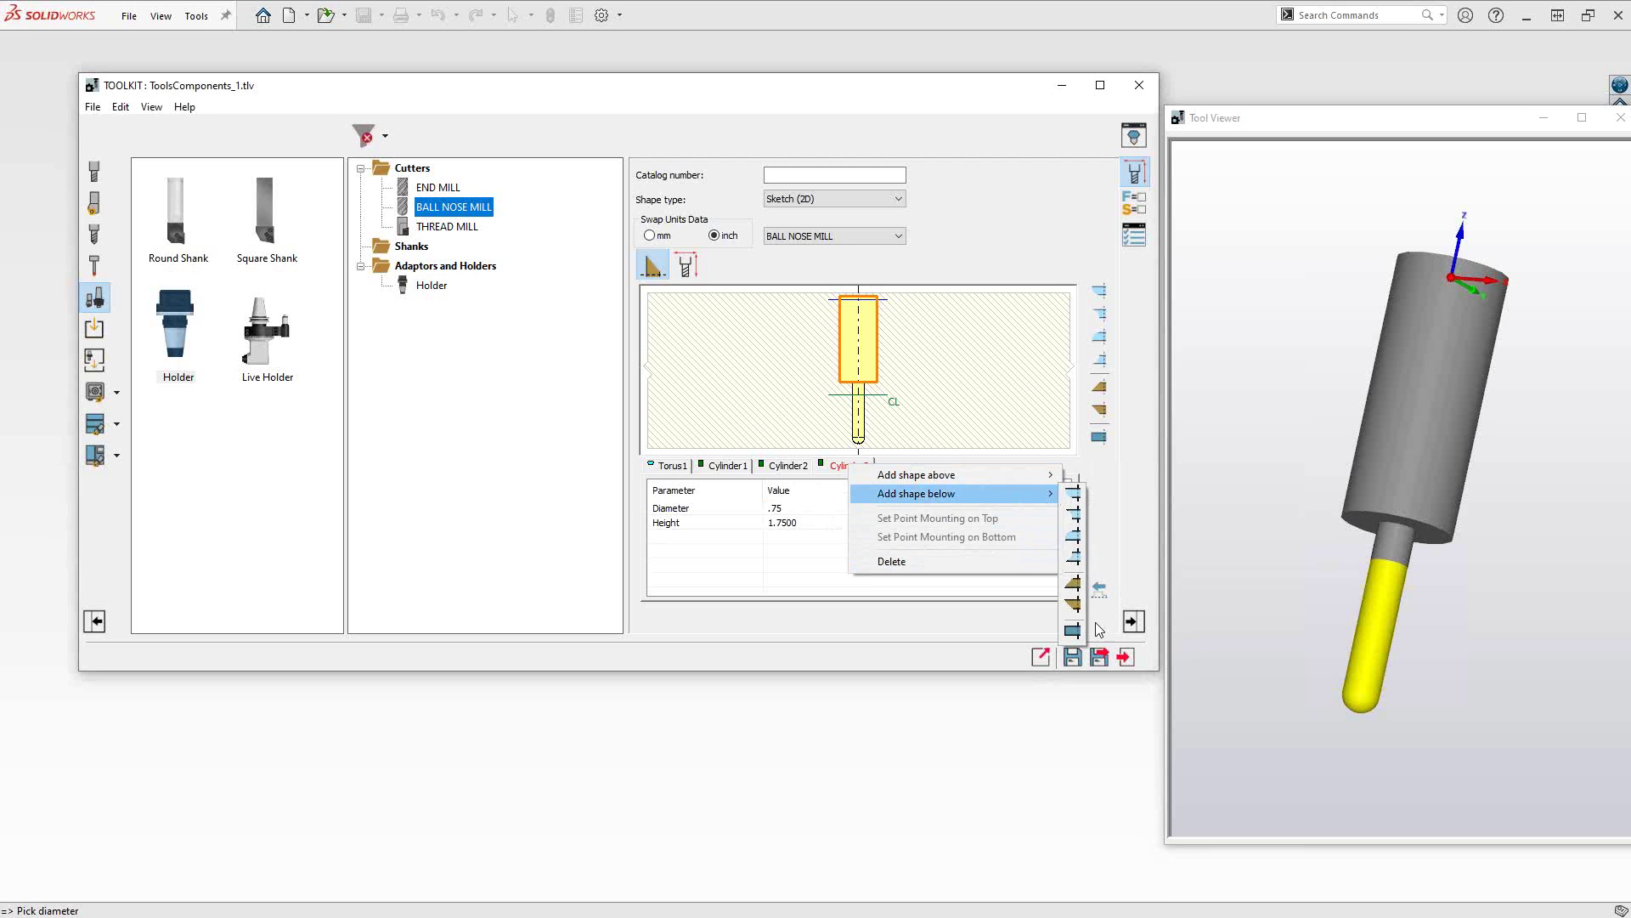
{"action": "left_click", "coordinate": [1074, 604]}
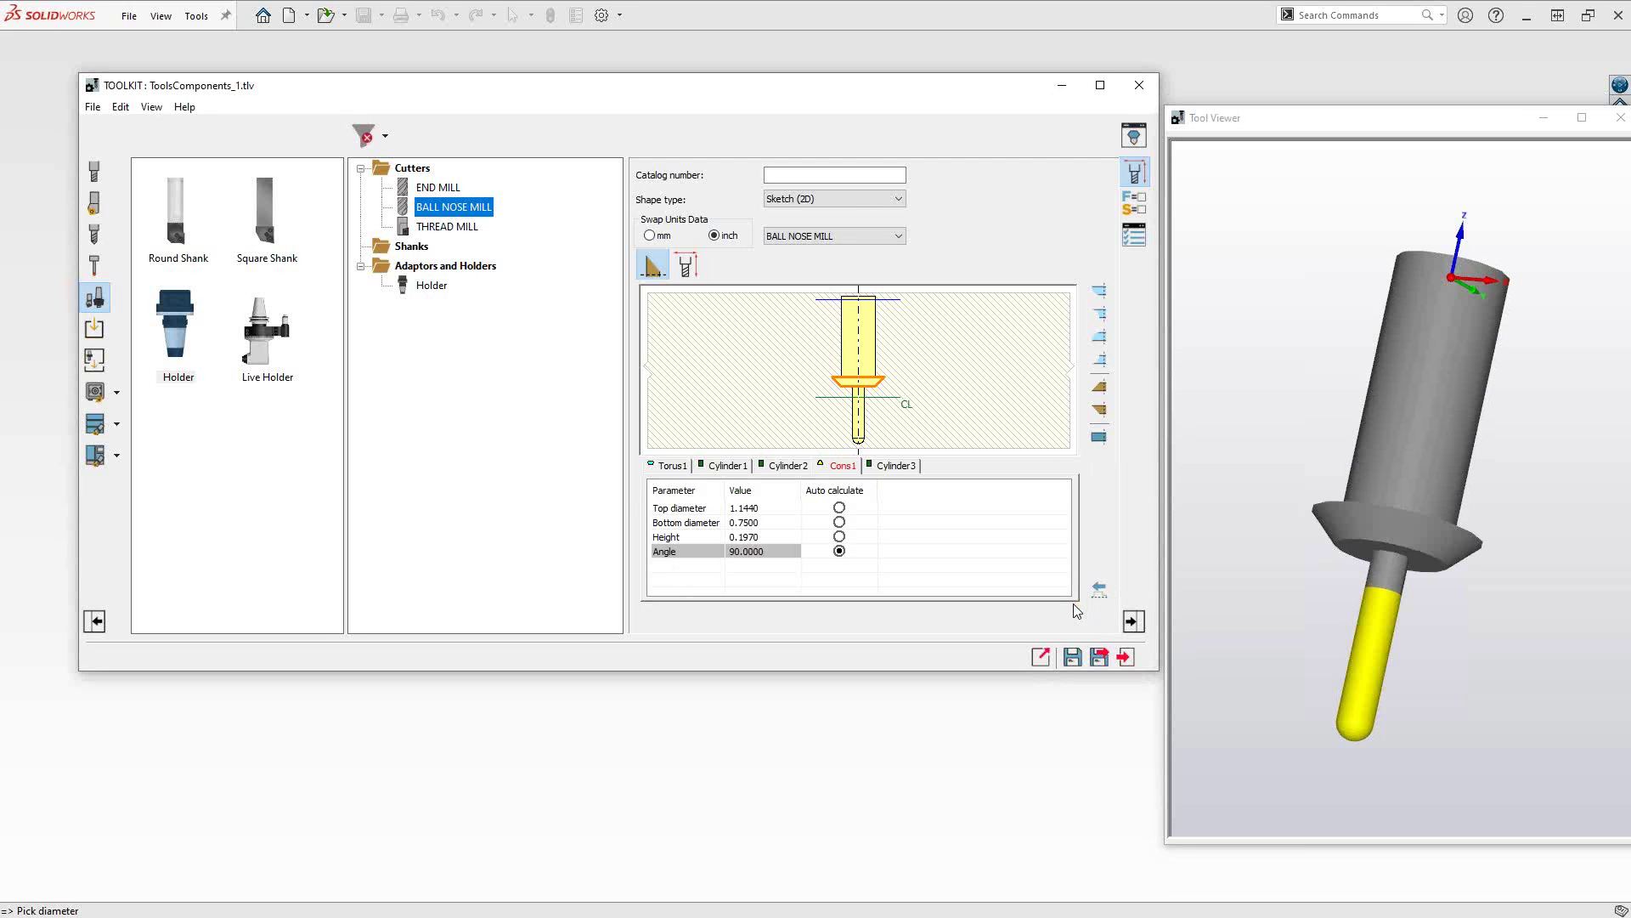
- Set the cone segment's bottom diameter to 0.25 in and its top diameter to 0.75 in
{"action": "left_click", "coordinate": [791, 532]}
{"action": "left_click", "coordinate": [765, 523]}
{"action": "left_click_drag", "start_coordinate": [765, 521], "coordinate": [730, 528]}
{"action": "type", "text": ".25"}
{"action": "left_click", "coordinate": [774, 507]}
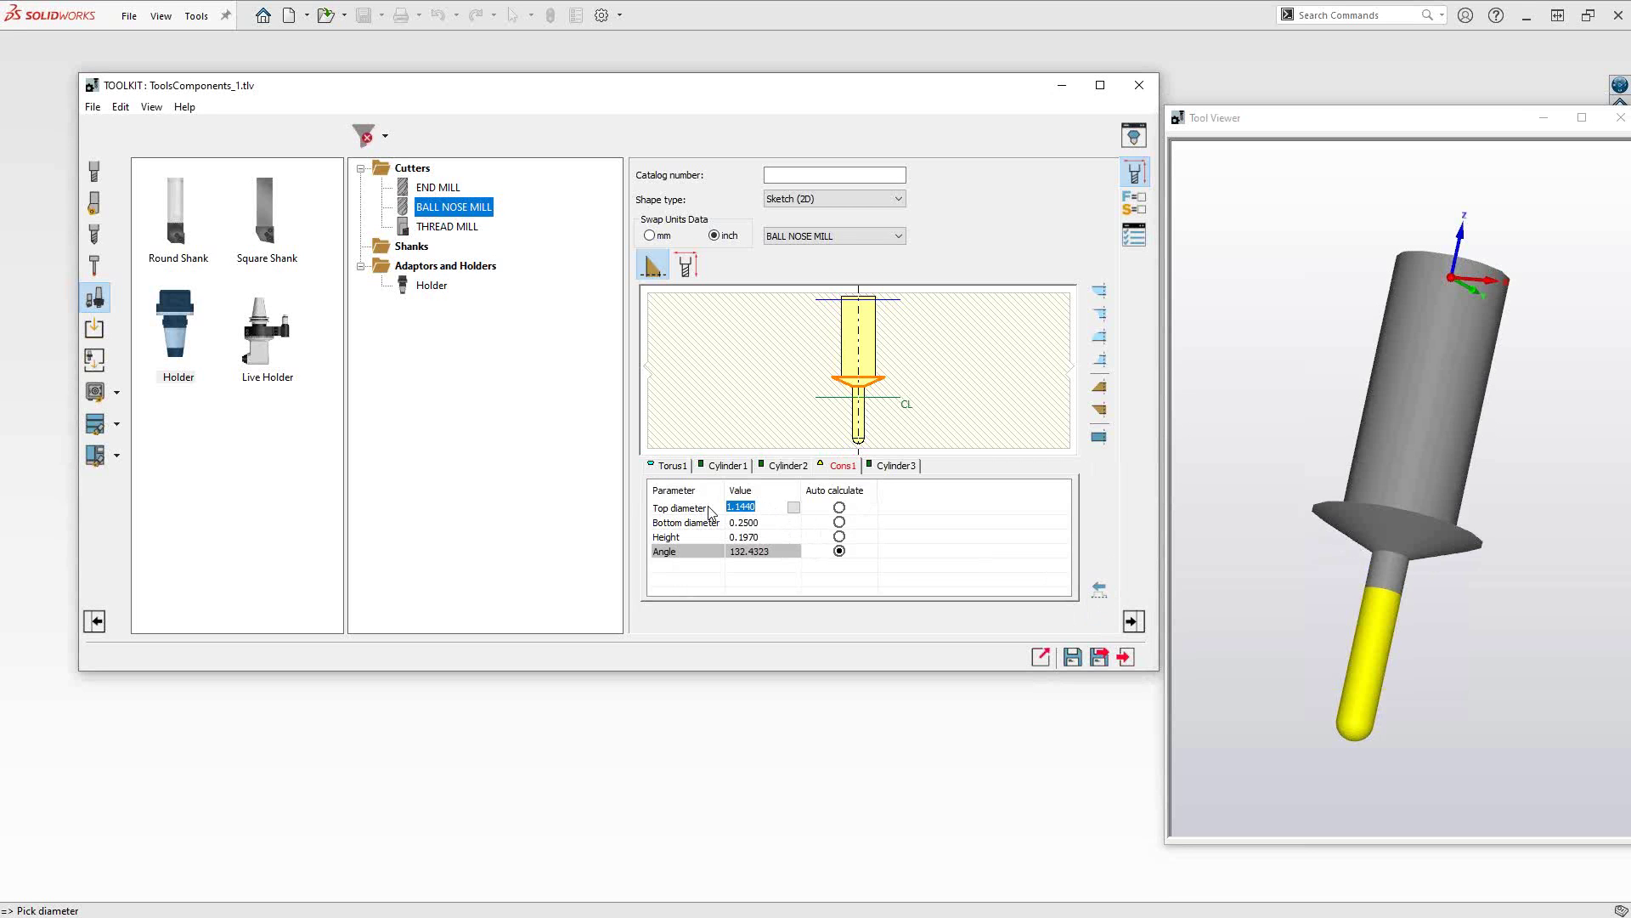
{"action": "type", "text": ".75"}
{"action": "key", "text": "Return"}
{"action": "middle_click_drag", "start_coordinate": [1528, 579], "coordinate": [1405, 596]}
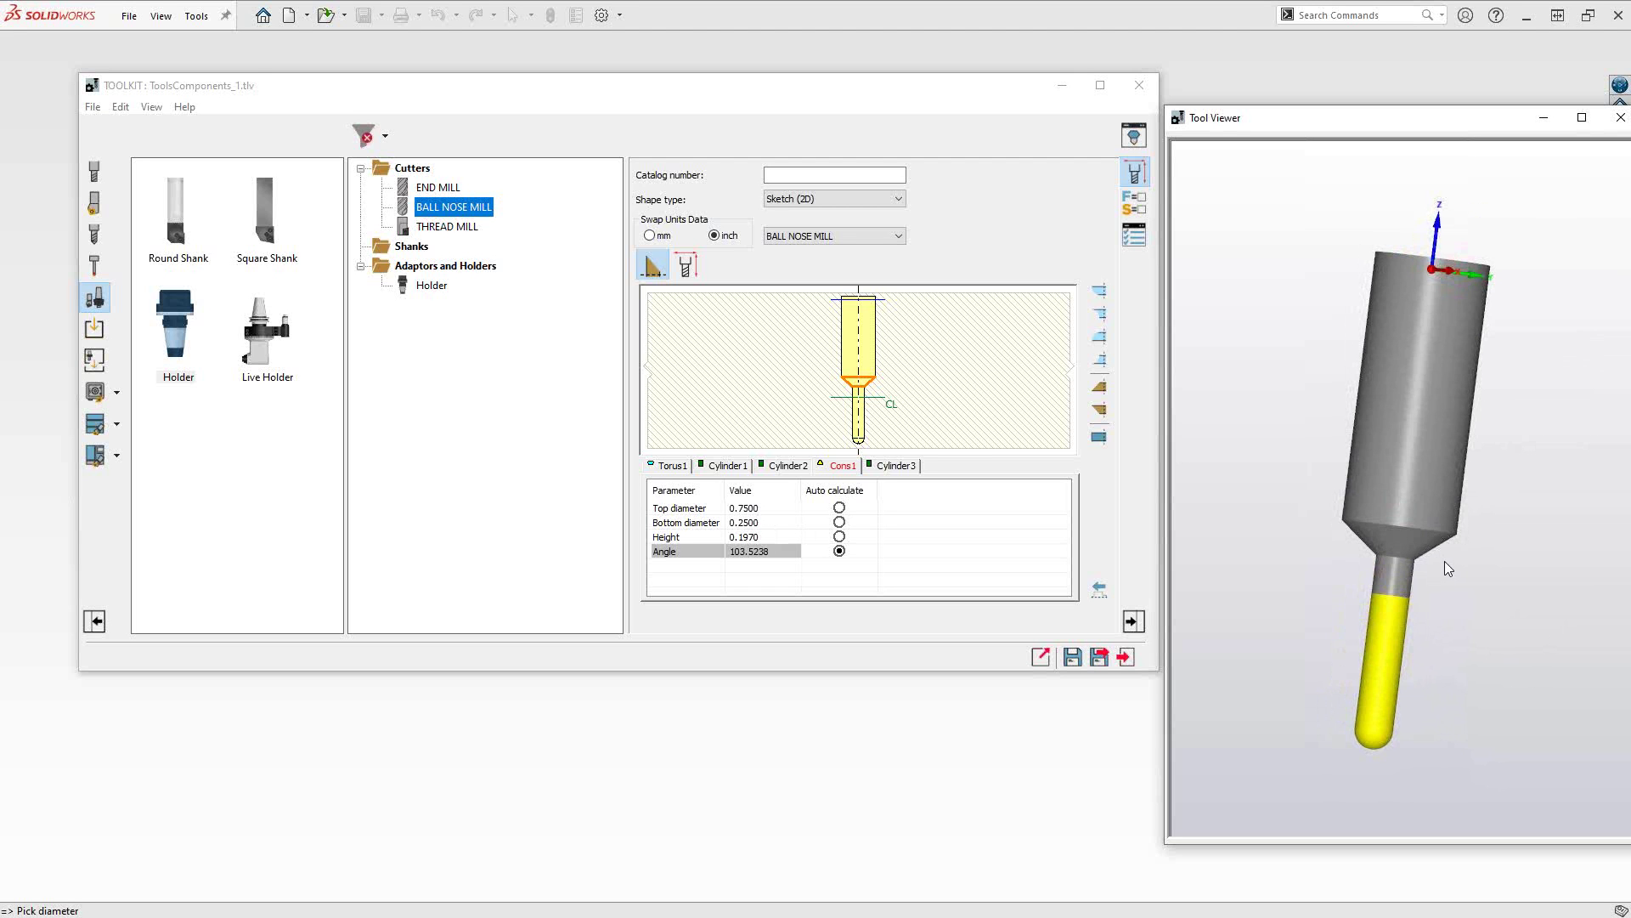
{"action": "middle_click_drag", "start_coordinate": [1444, 560], "coordinate": [1407, 549]}
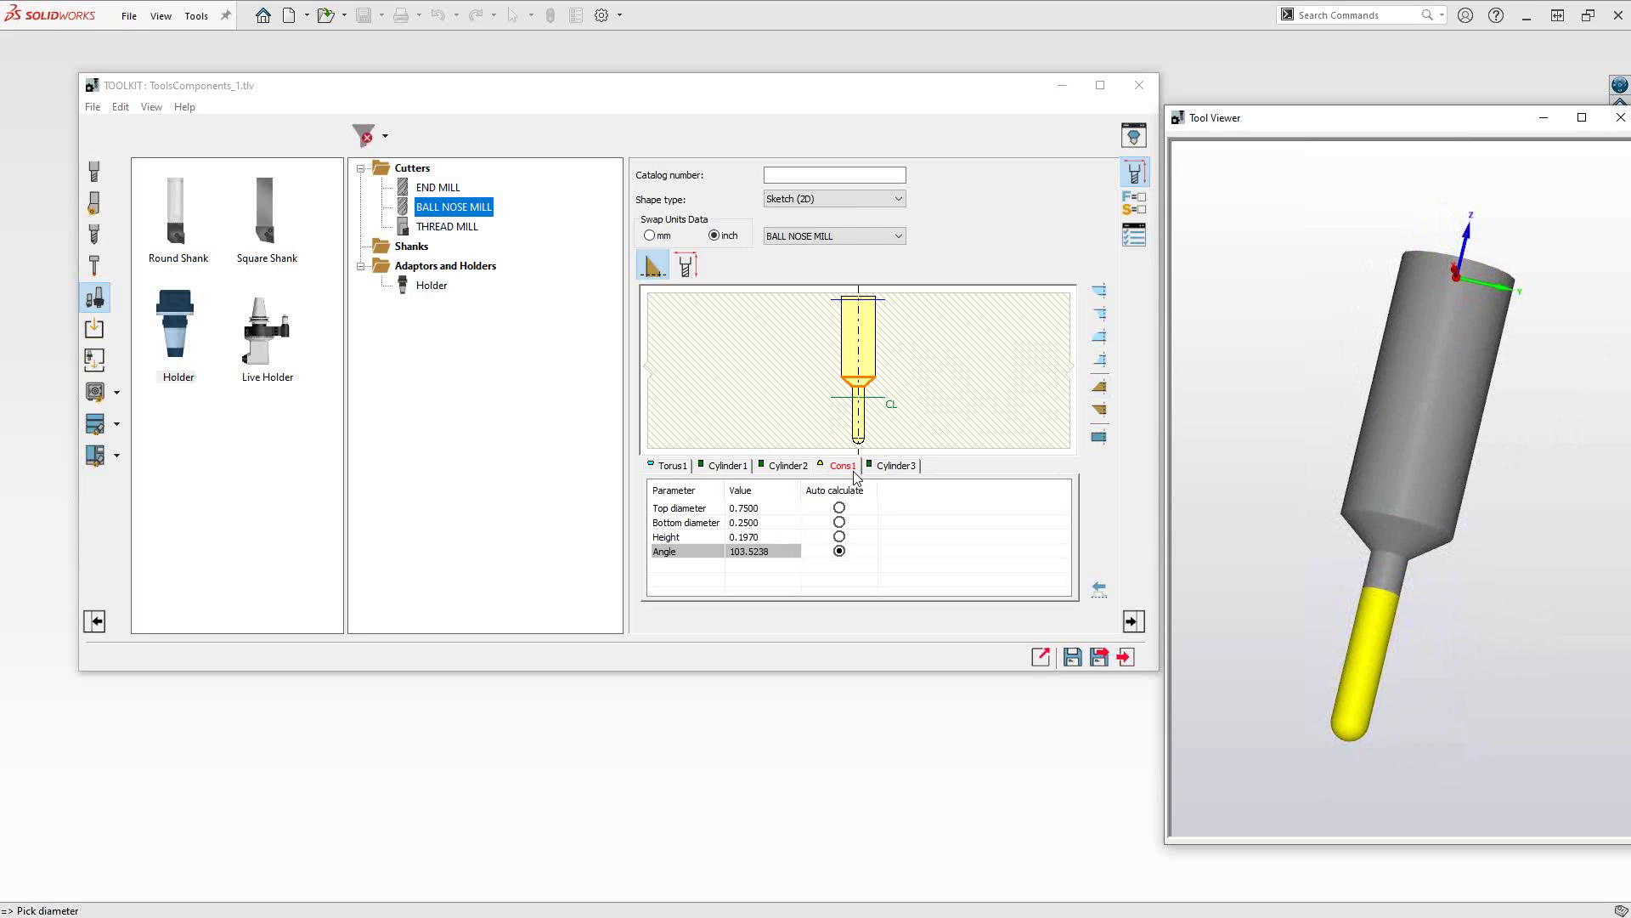
- Open the sketch import for the ball nose mill's shape and return to the tool library without importing
{"action": "left_click", "coordinate": [1099, 587]}
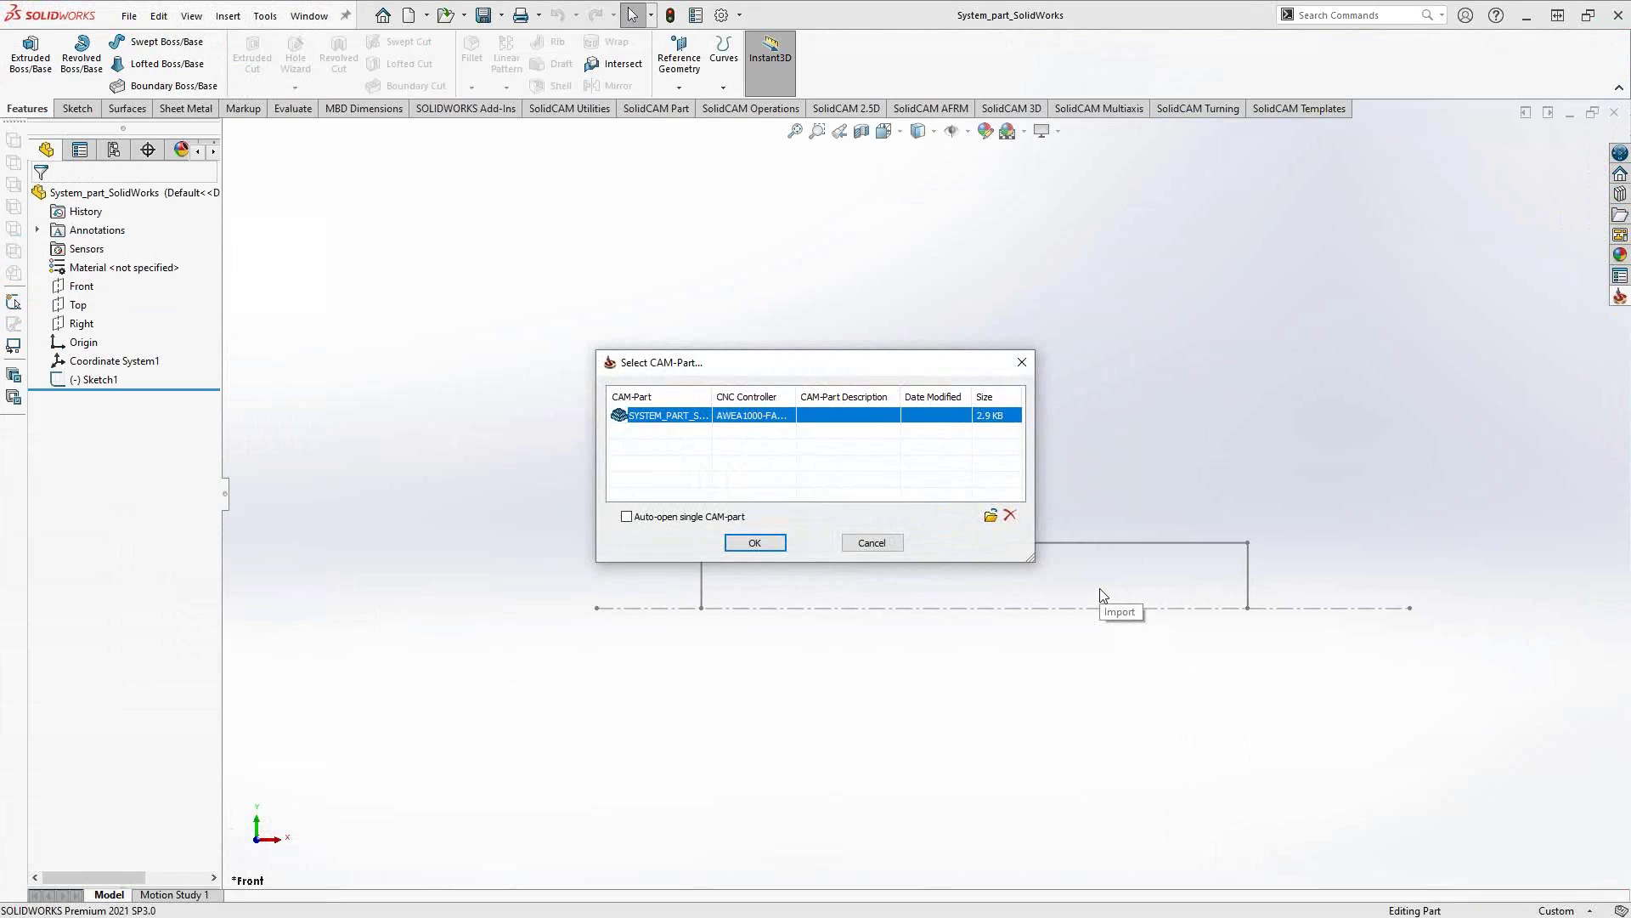
{"action": "left_click", "coordinate": [871, 543]}
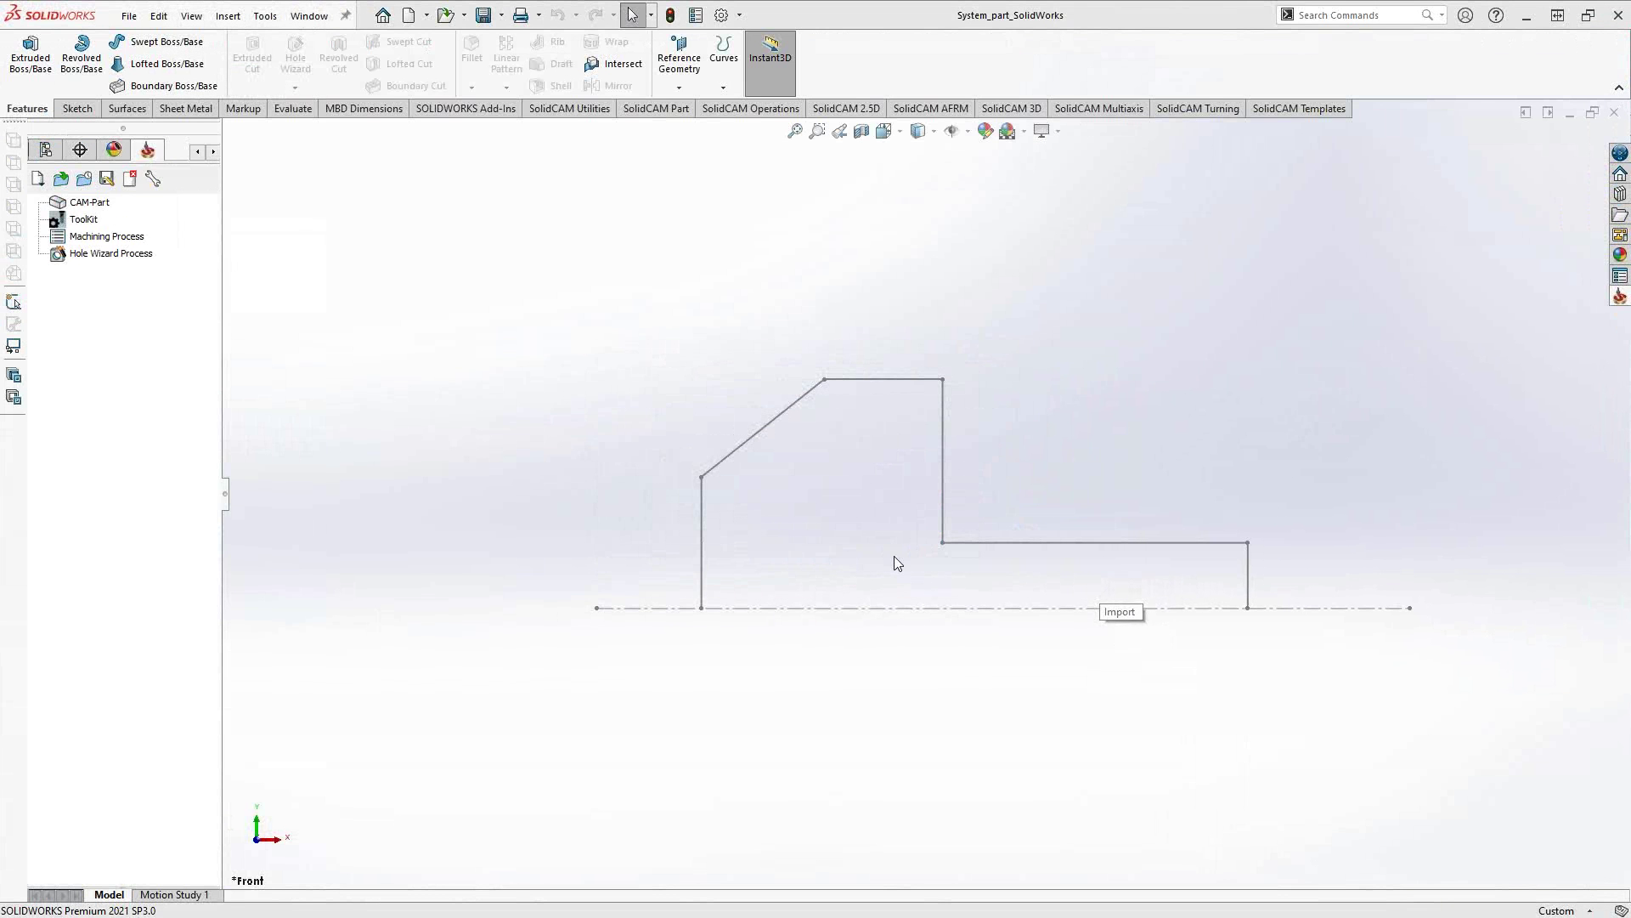
{"action": "left_click", "coordinate": [209, 361]}
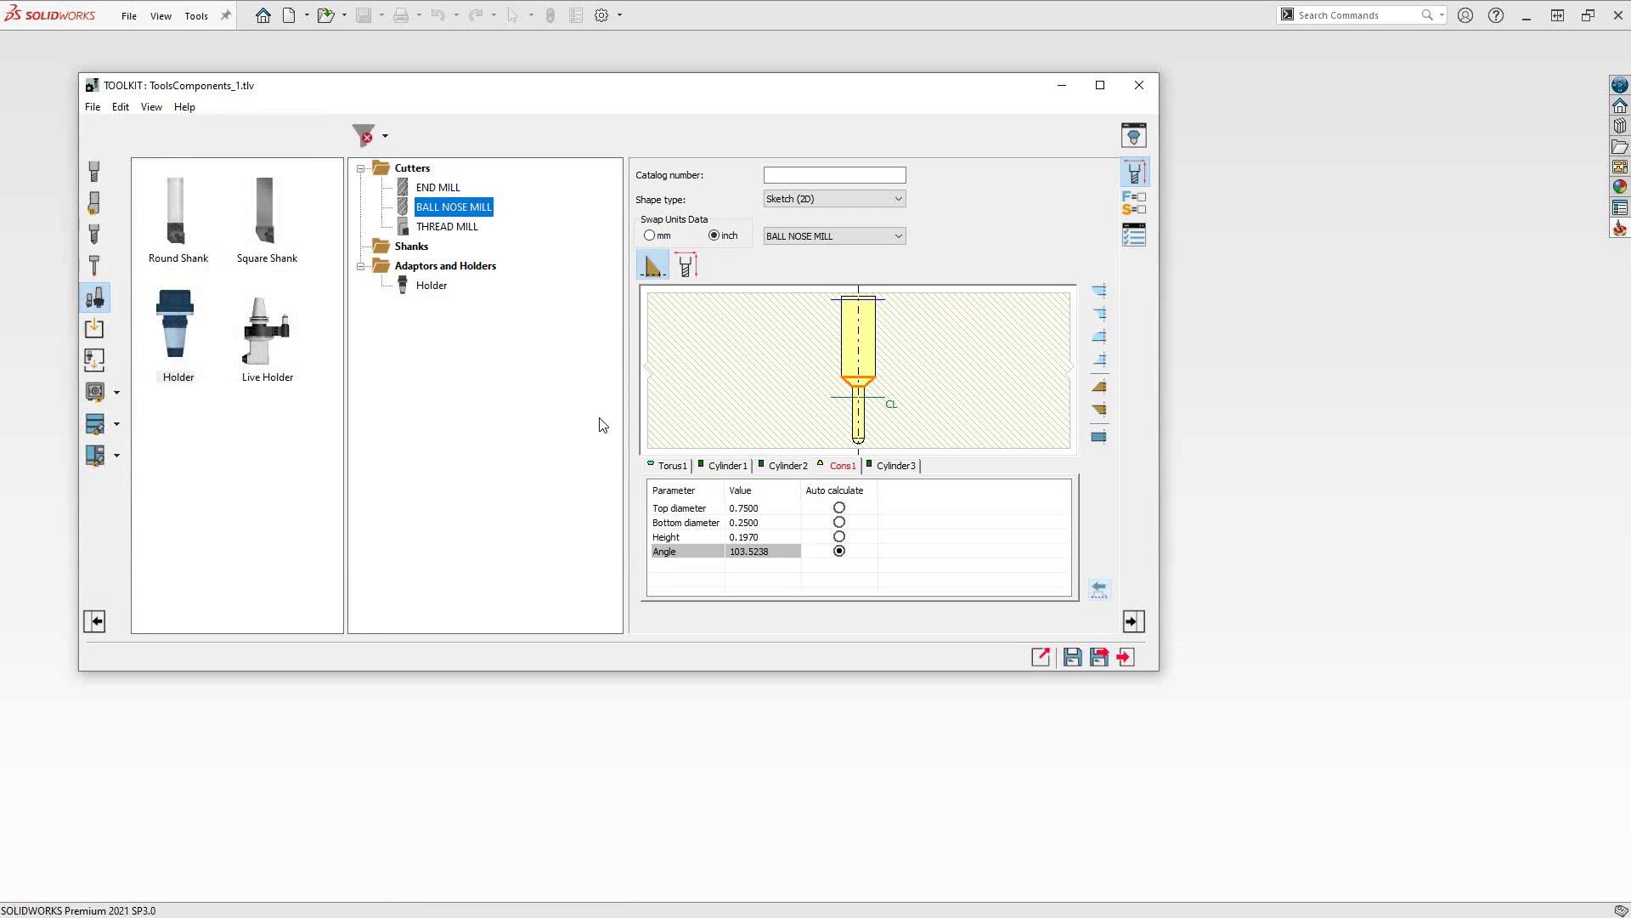
- Change the thread mill's shape type to 3D Model and load the file 0-375 Threadmill - MP060421
{"action": "left_click", "coordinate": [442, 231]}
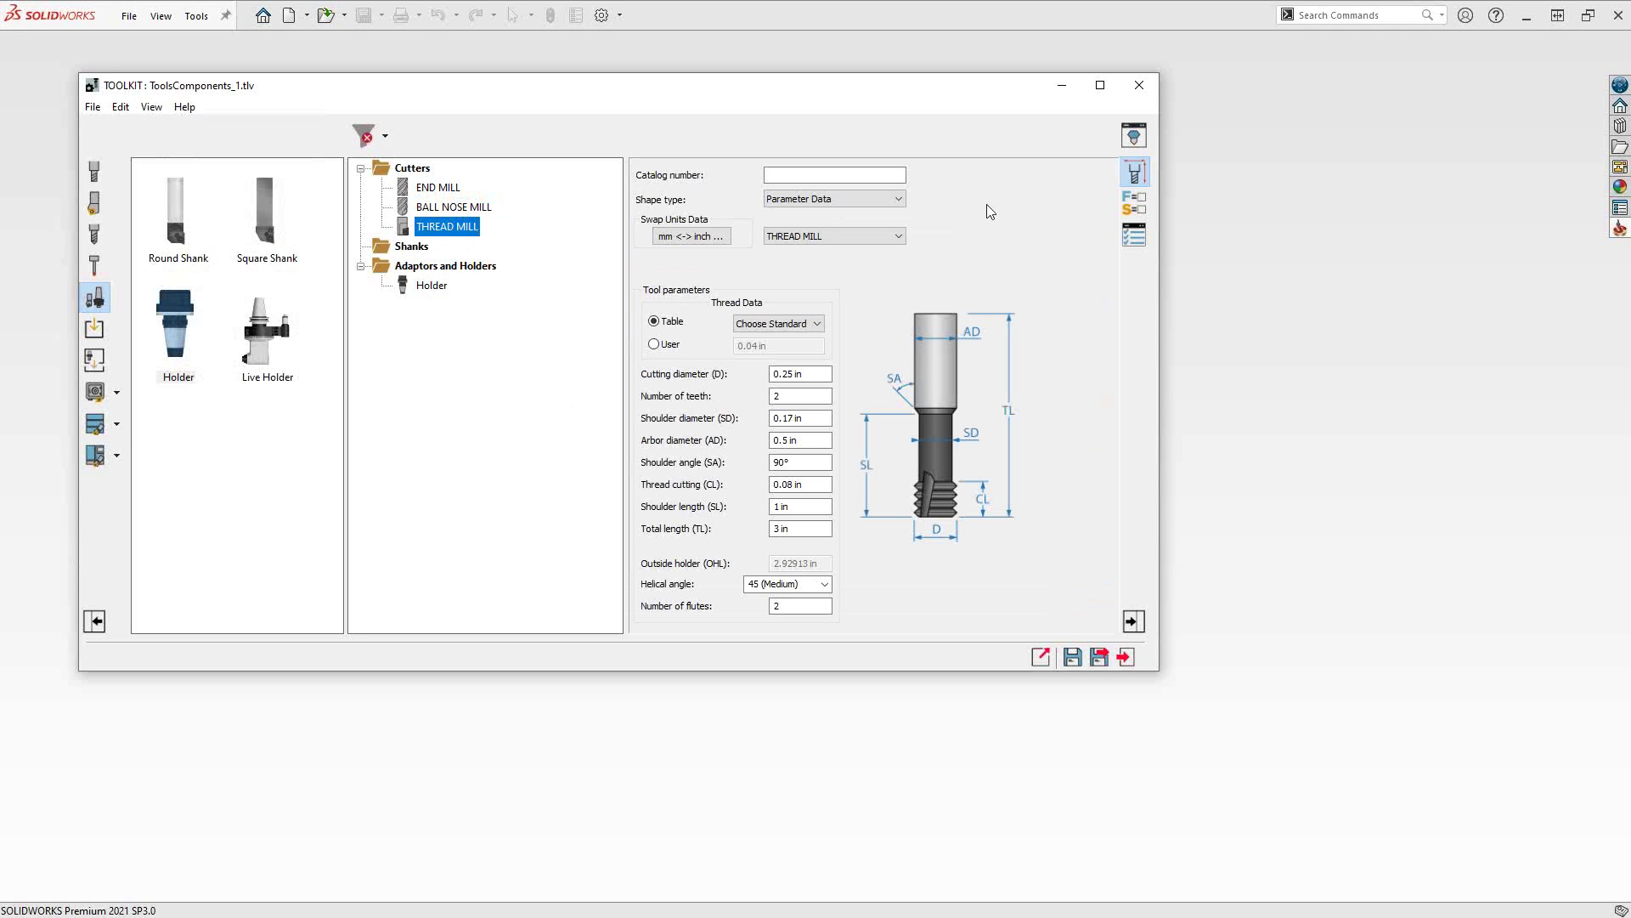
{"action": "left_click", "coordinate": [897, 199]}
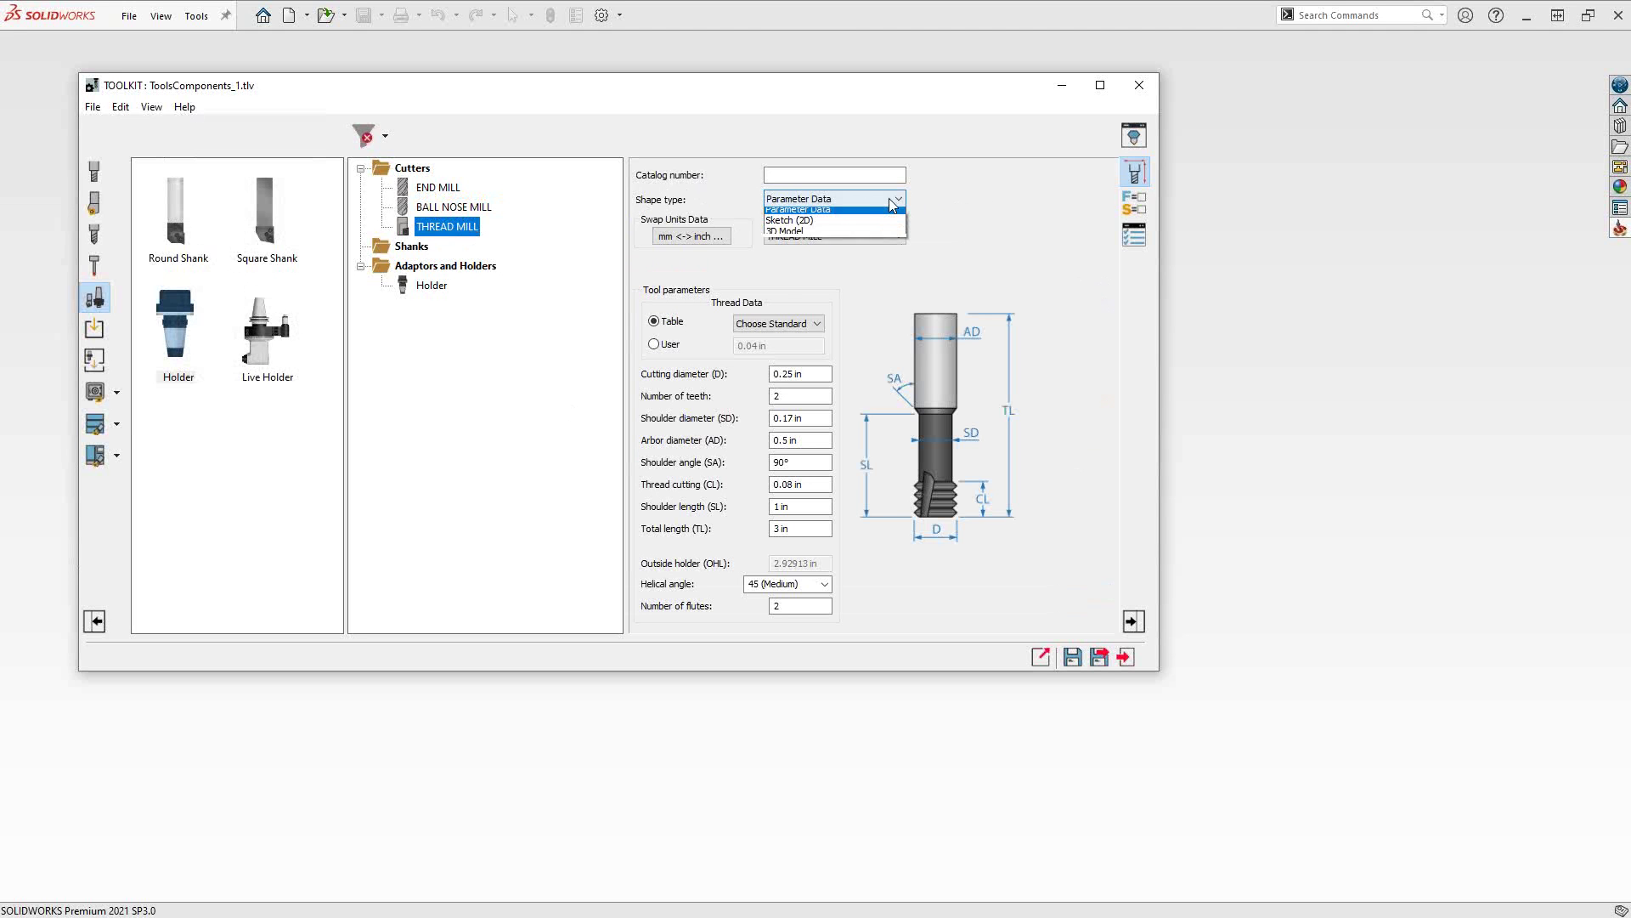
{"action": "left_click", "coordinate": [801, 236]}
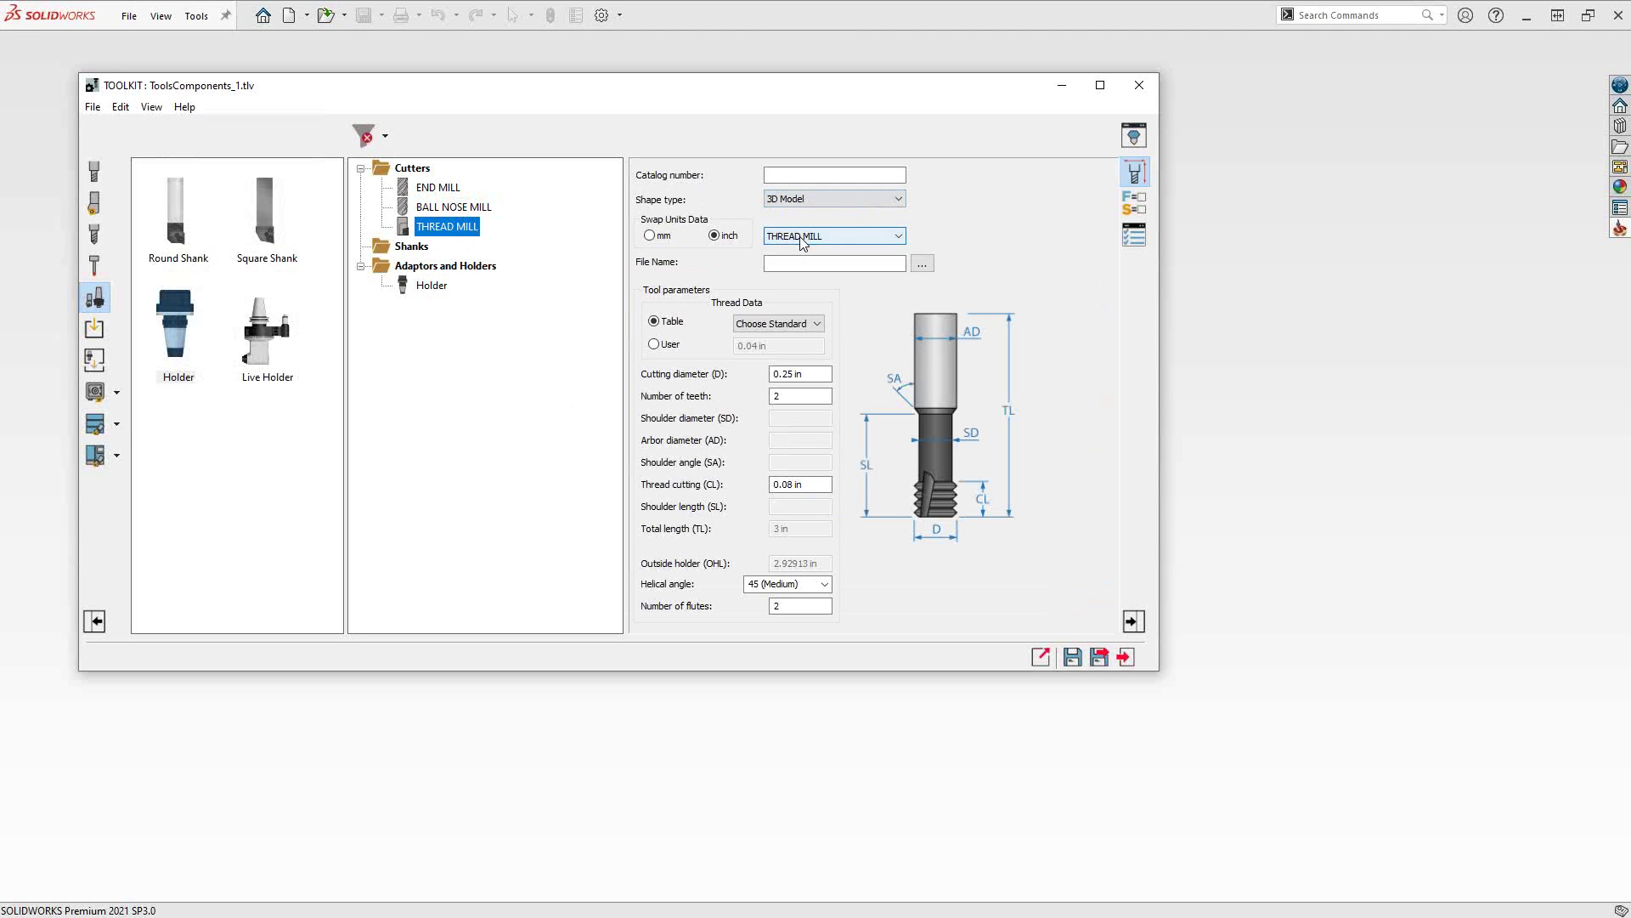
{"action": "left_click", "coordinate": [923, 265]}
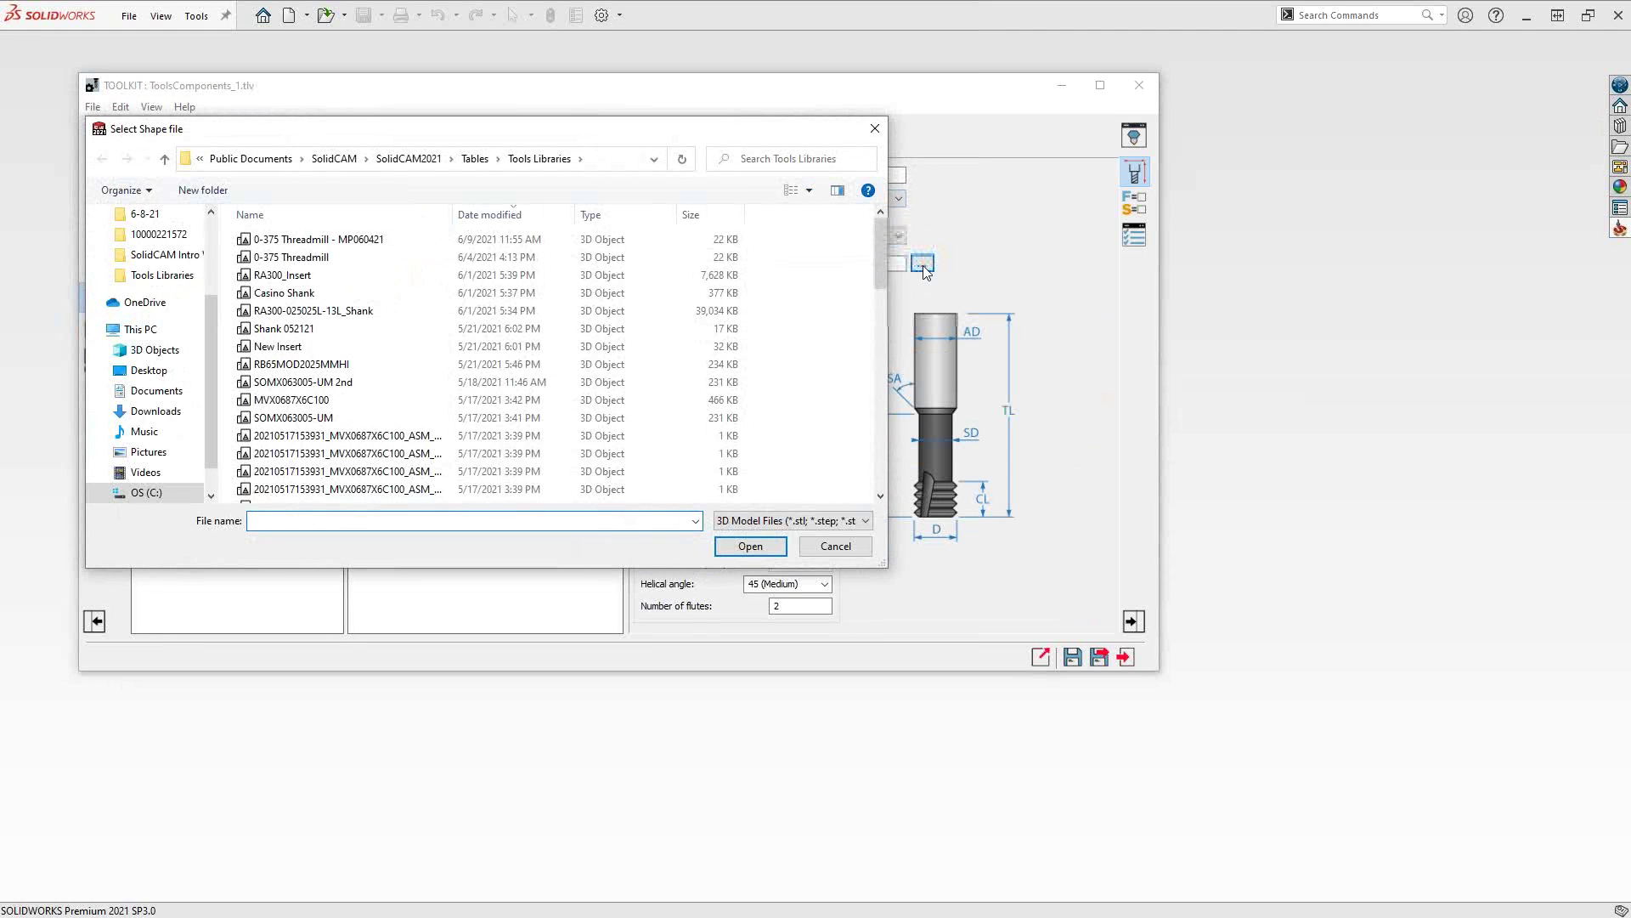
{"action": "left_click", "coordinate": [352, 240]}
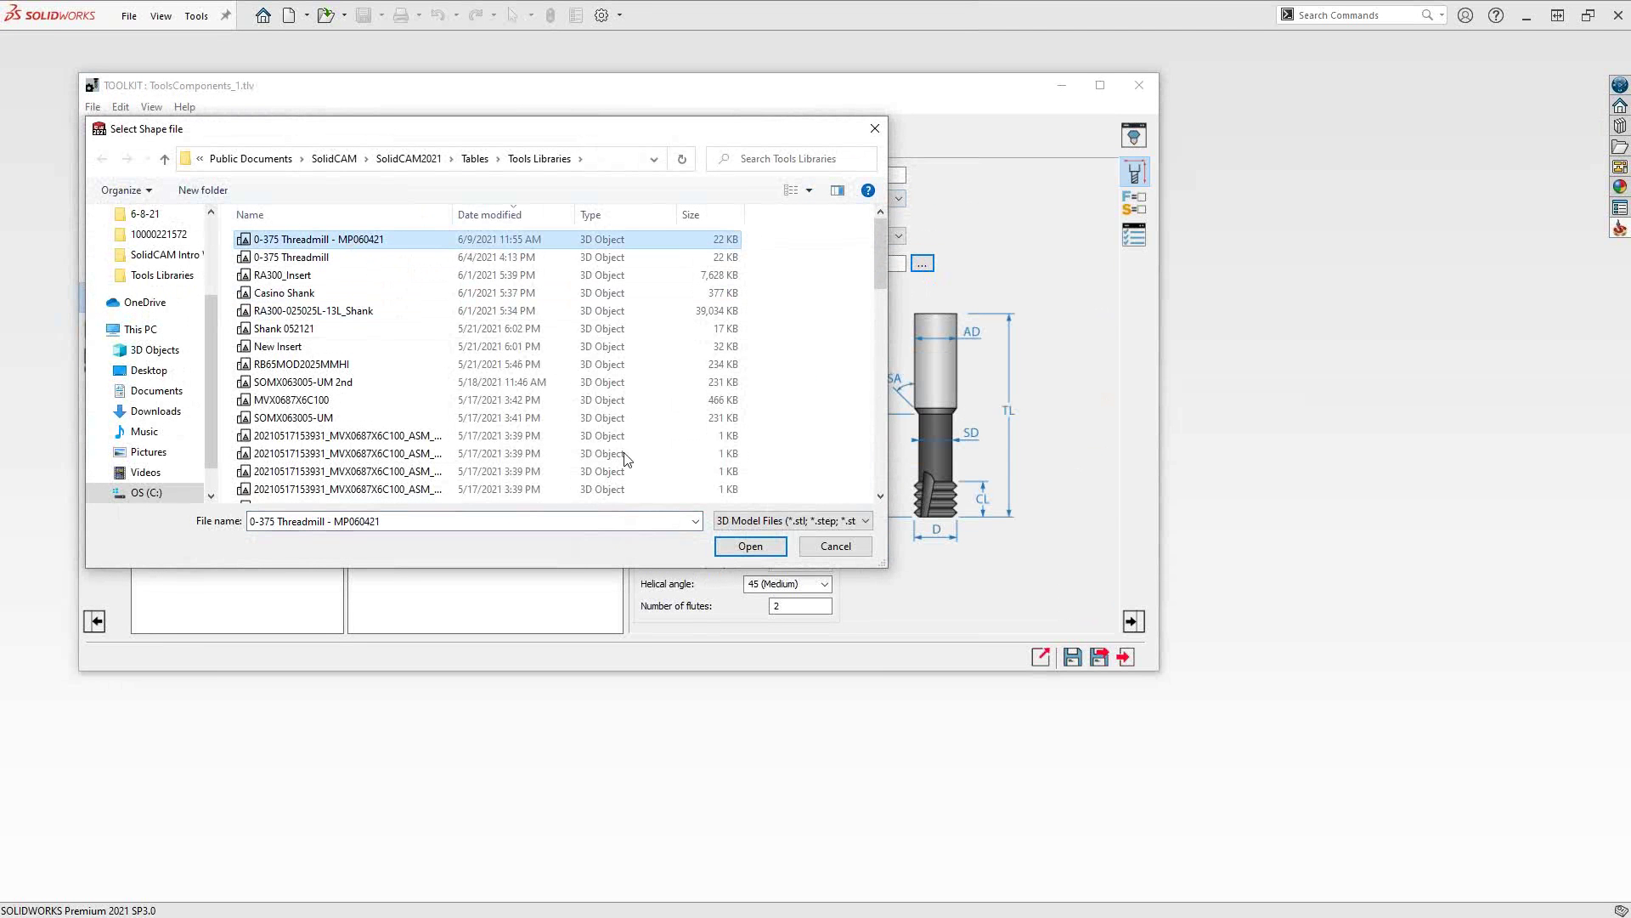
{"action": "left_click", "coordinate": [750, 545]}
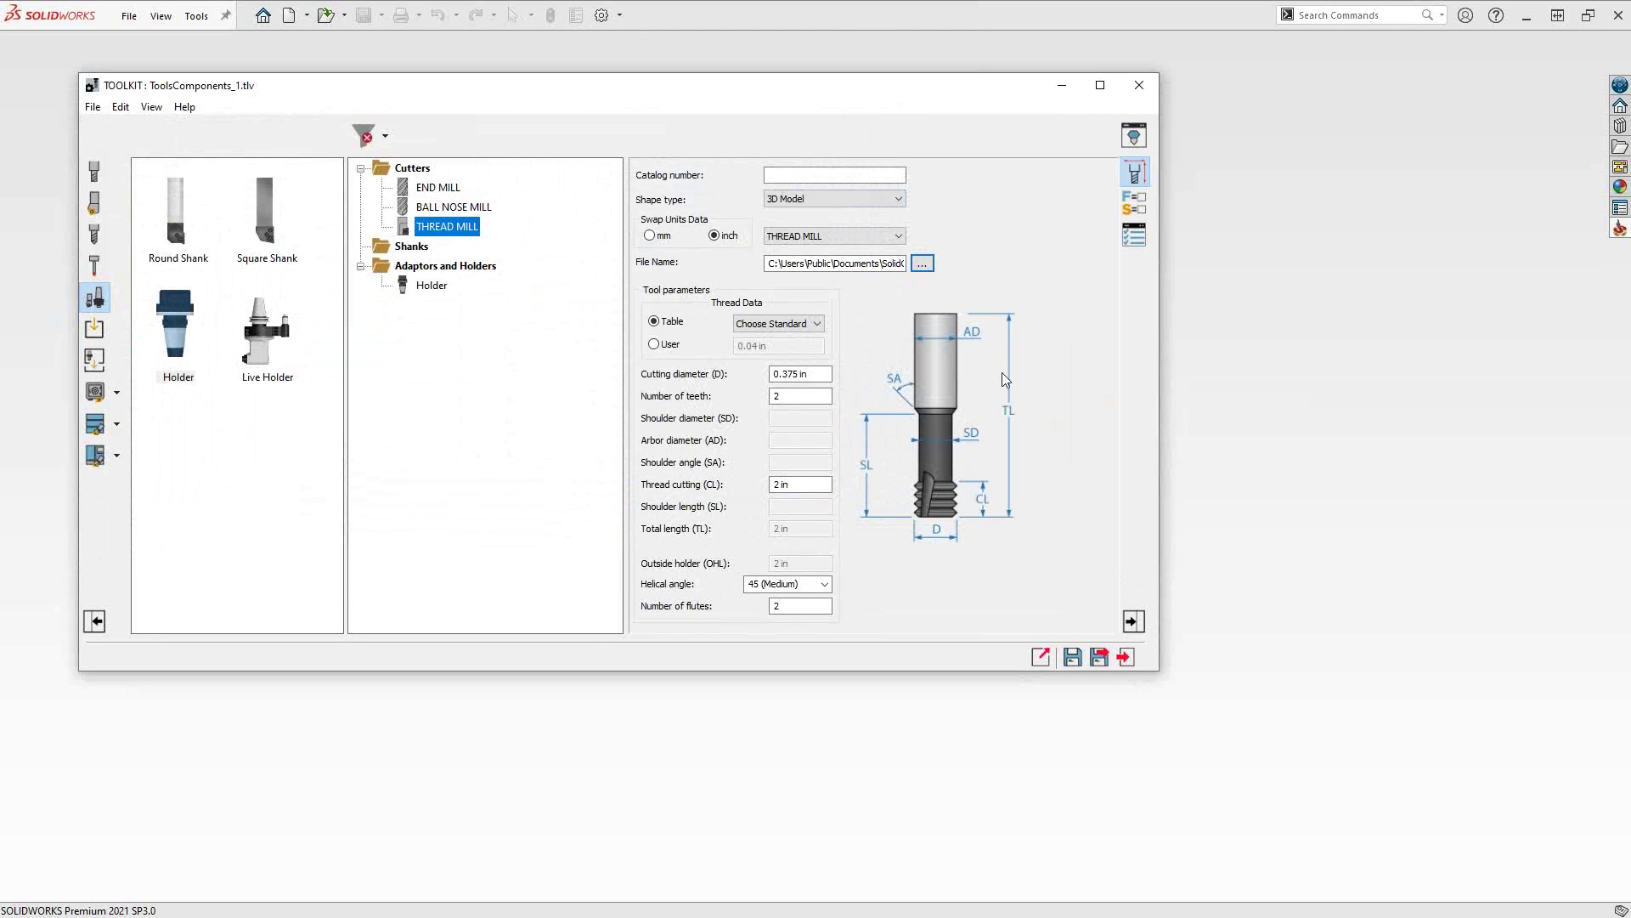
- Show the thread mill in the tool viewer and measure from the shank's lower edge to the tool's bottom face
{"action": "left_click", "coordinate": [1135, 135]}
{"action": "mouse_move", "coordinate": [1434, 718]}
{"action": "middle_mouse_down"}
{"action": "mouse_move", "coordinate": [1380, 670]}
{"action": "mouse_move", "coordinate": [1365, 712]}
{"action": "mouse_move", "coordinate": [1413, 720]}
{"action": "middle_mouse_up"}
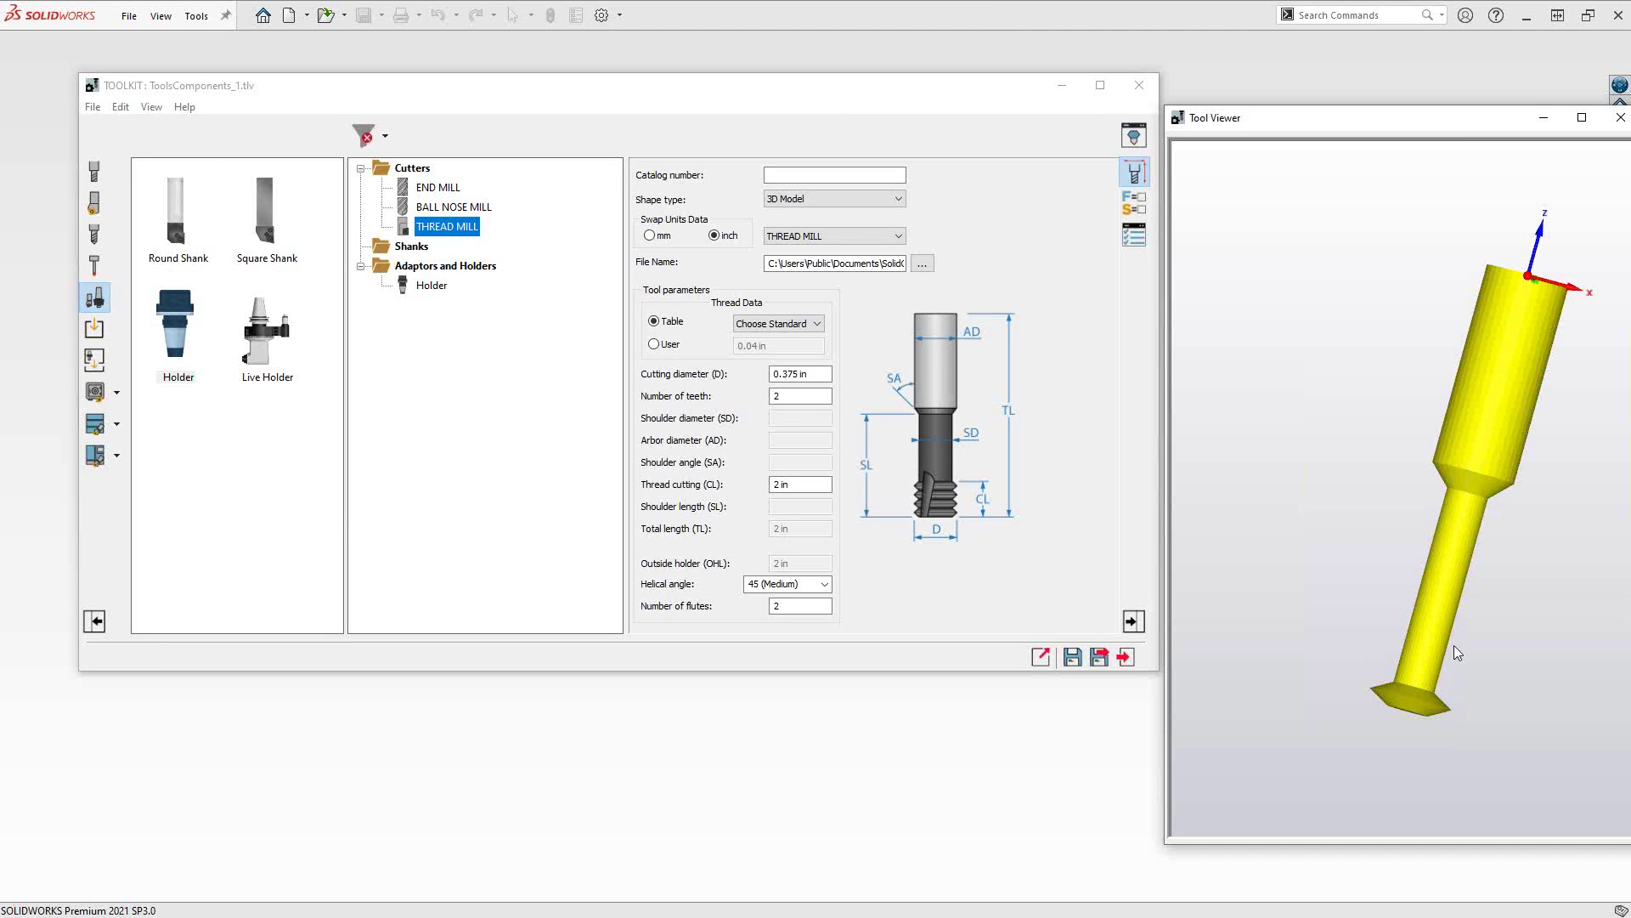
{"action": "middle_click_drag", "start_coordinate": [1435, 553], "coordinate": [1421, 610]}
{"action": "scroll", "coordinate": [1423, 596], "scroll_direction": "up", "scroll_amount": 5}
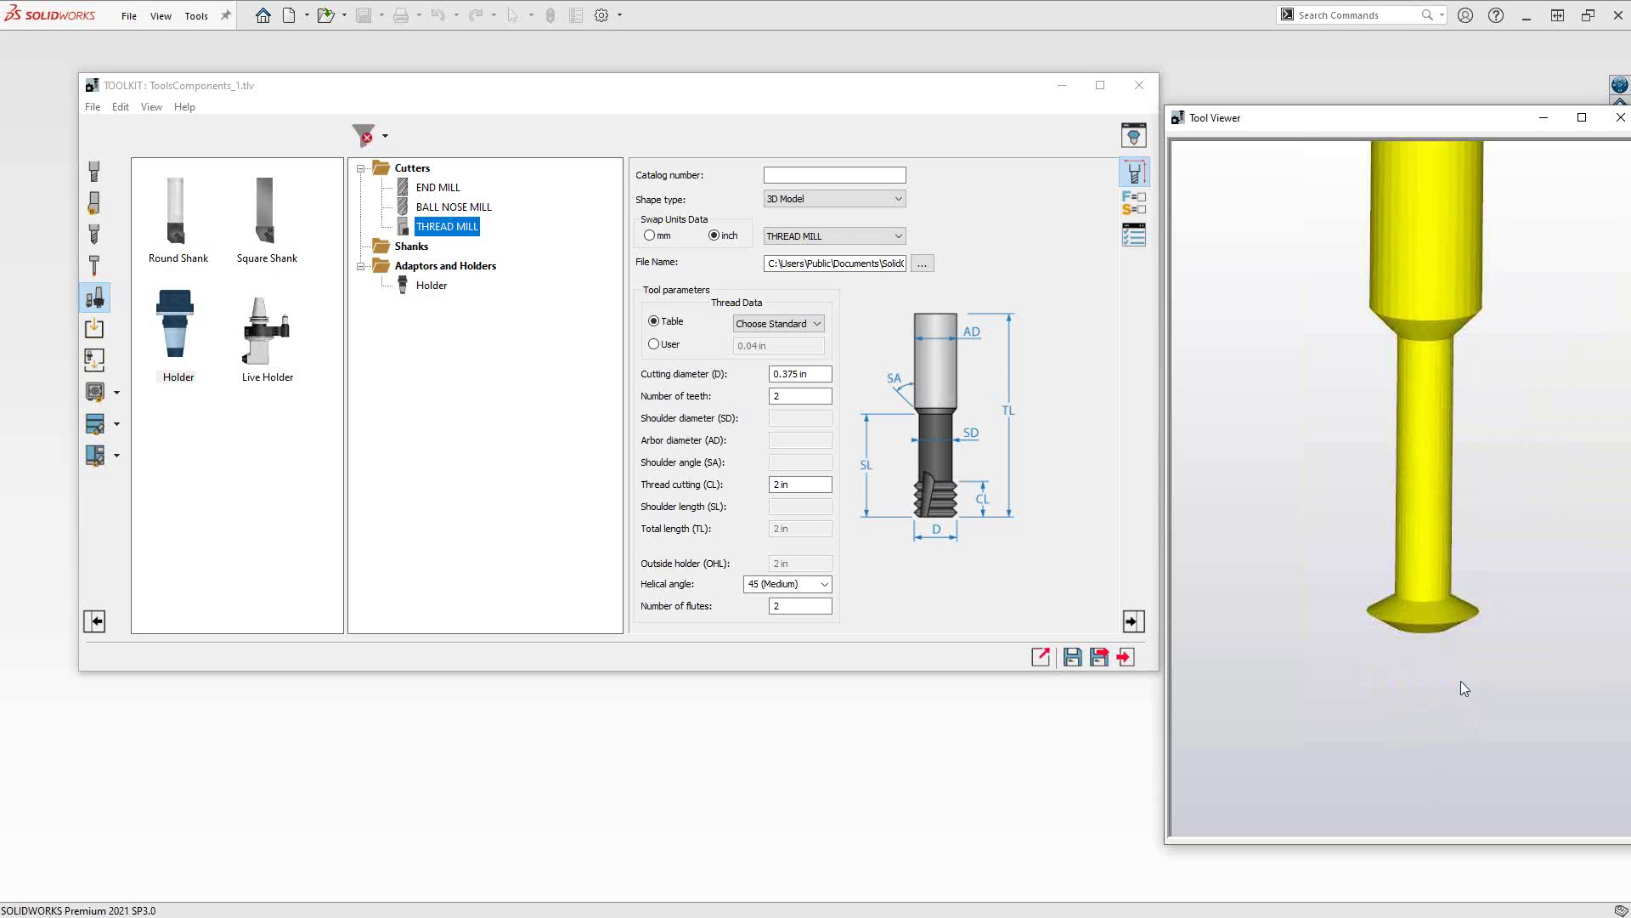
{"action": "scroll", "coordinate": [1434, 553], "scroll_direction": "up", "scroll_amount": 5}
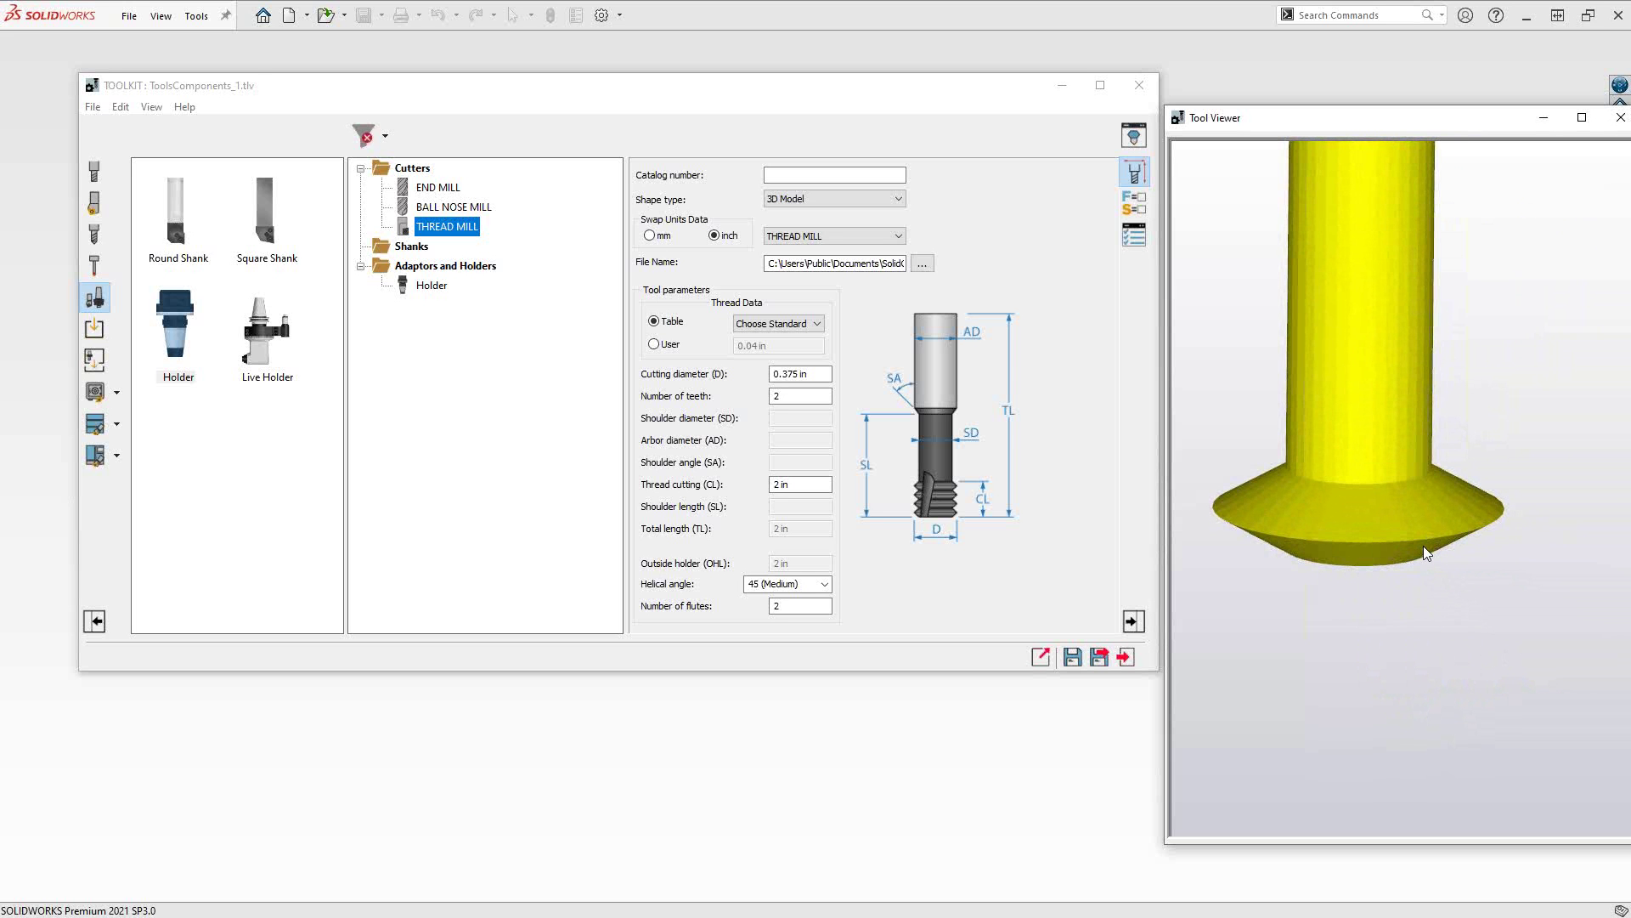
{"action": "right_click", "coordinate": [1276, 640]}
{"action": "left_click", "coordinate": [1291, 355]}
{"action": "scroll", "coordinate": [1444, 506], "scroll_direction": "up", "scroll_amount": 3}
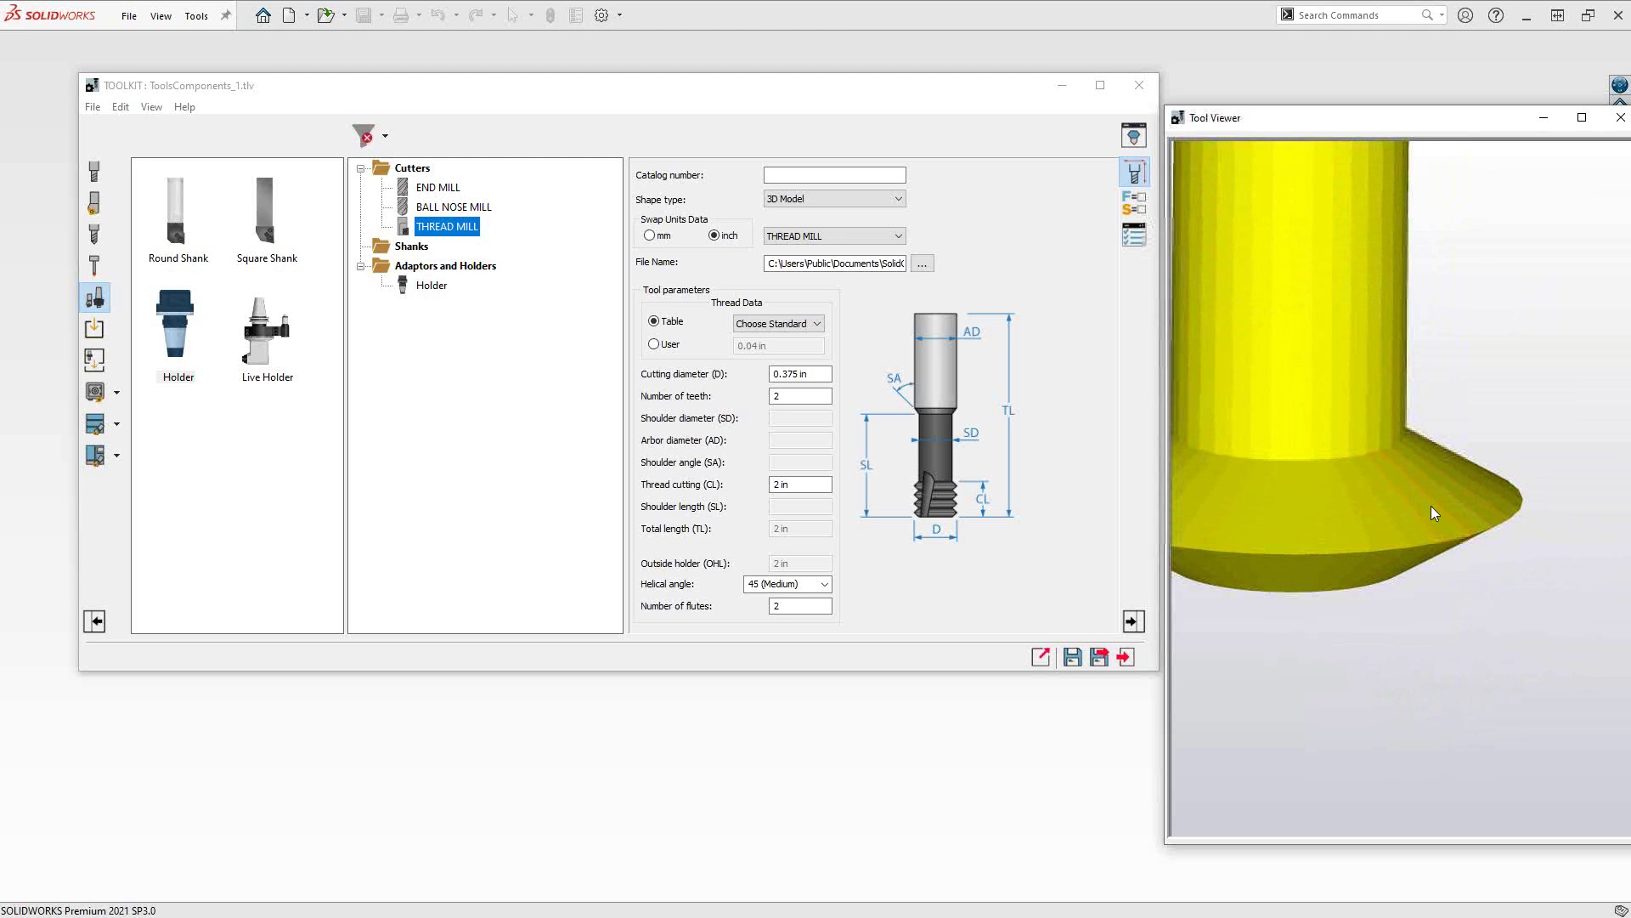
{"action": "left_click", "coordinate": [1365, 455]}
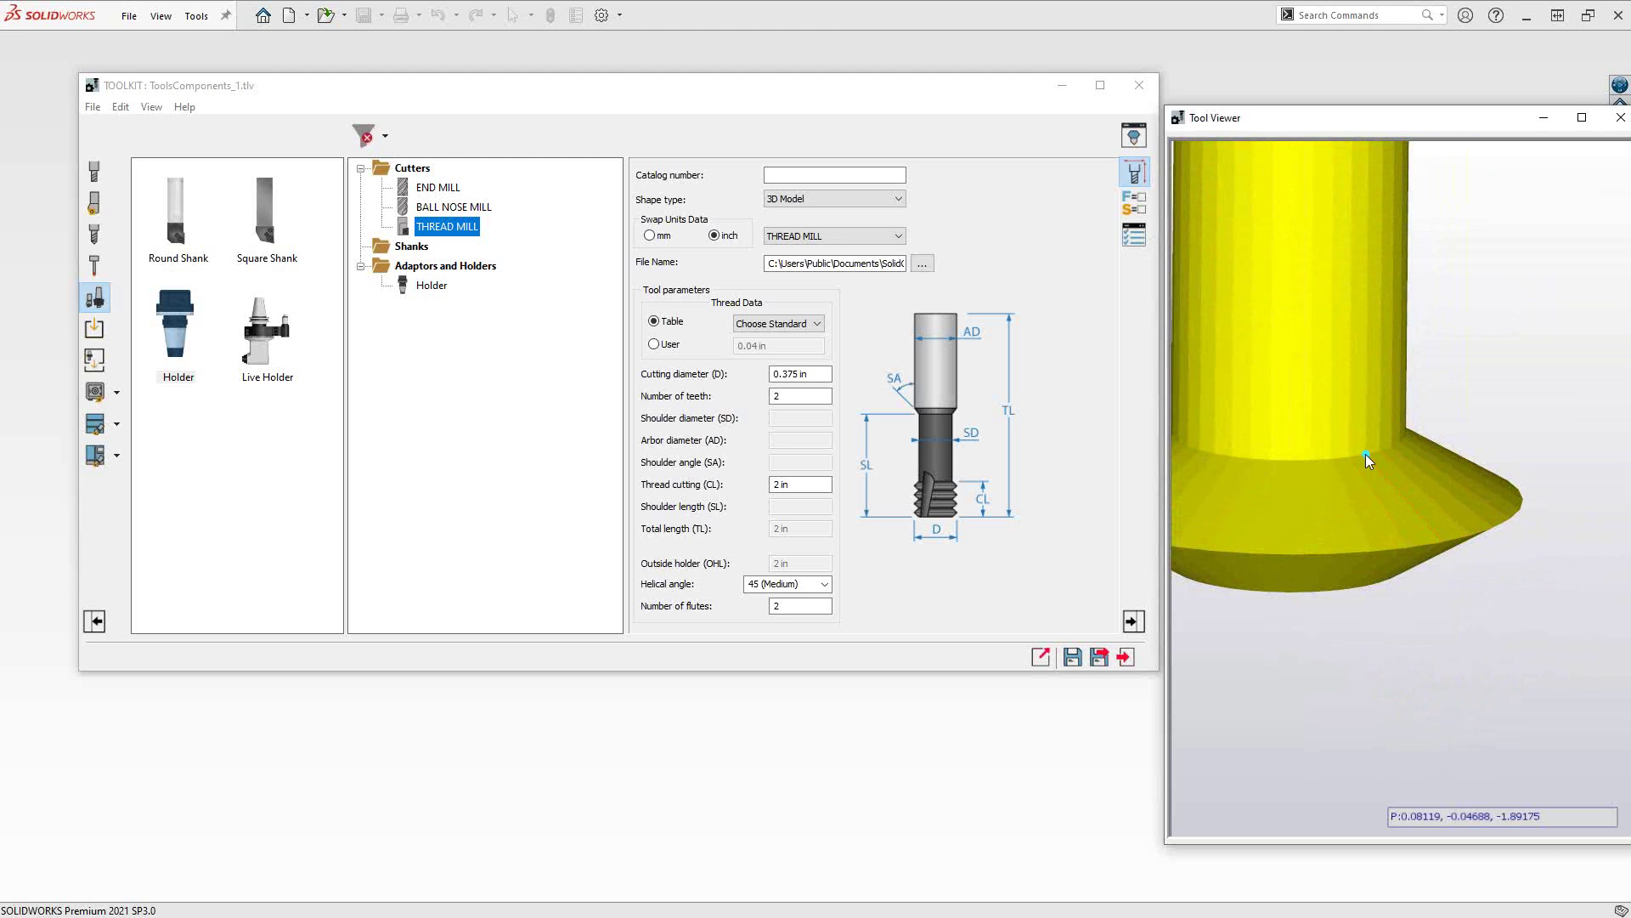
{"action": "middle_click_drag", "start_coordinate": [1369, 636], "coordinate": [1372, 579]}
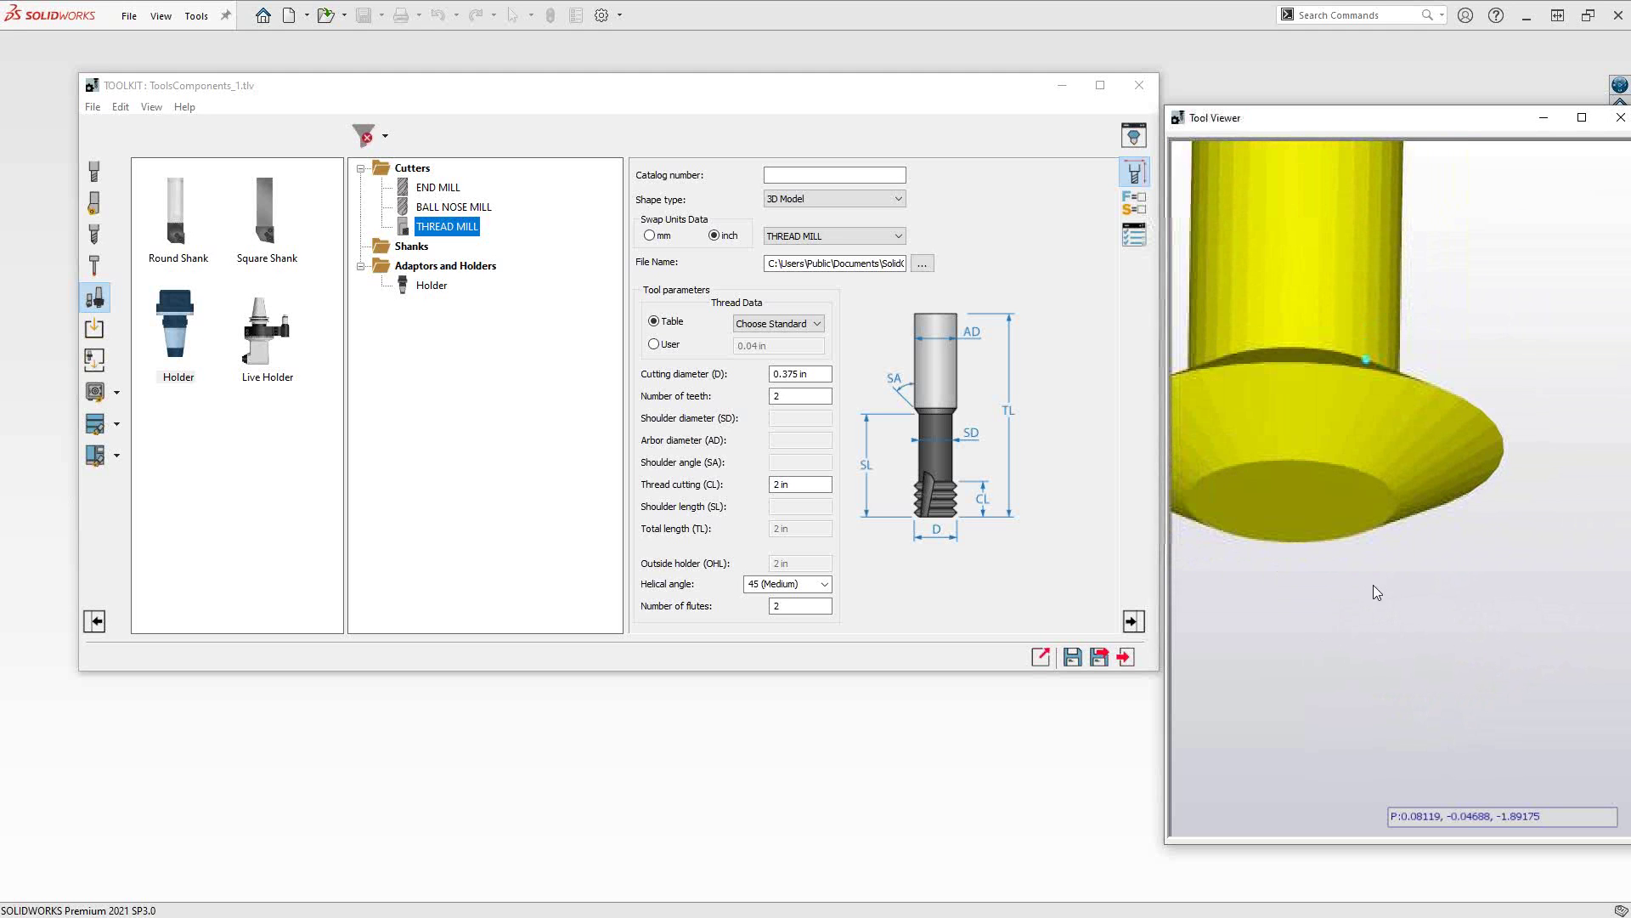
{"action": "left_click", "coordinate": [1316, 507]}
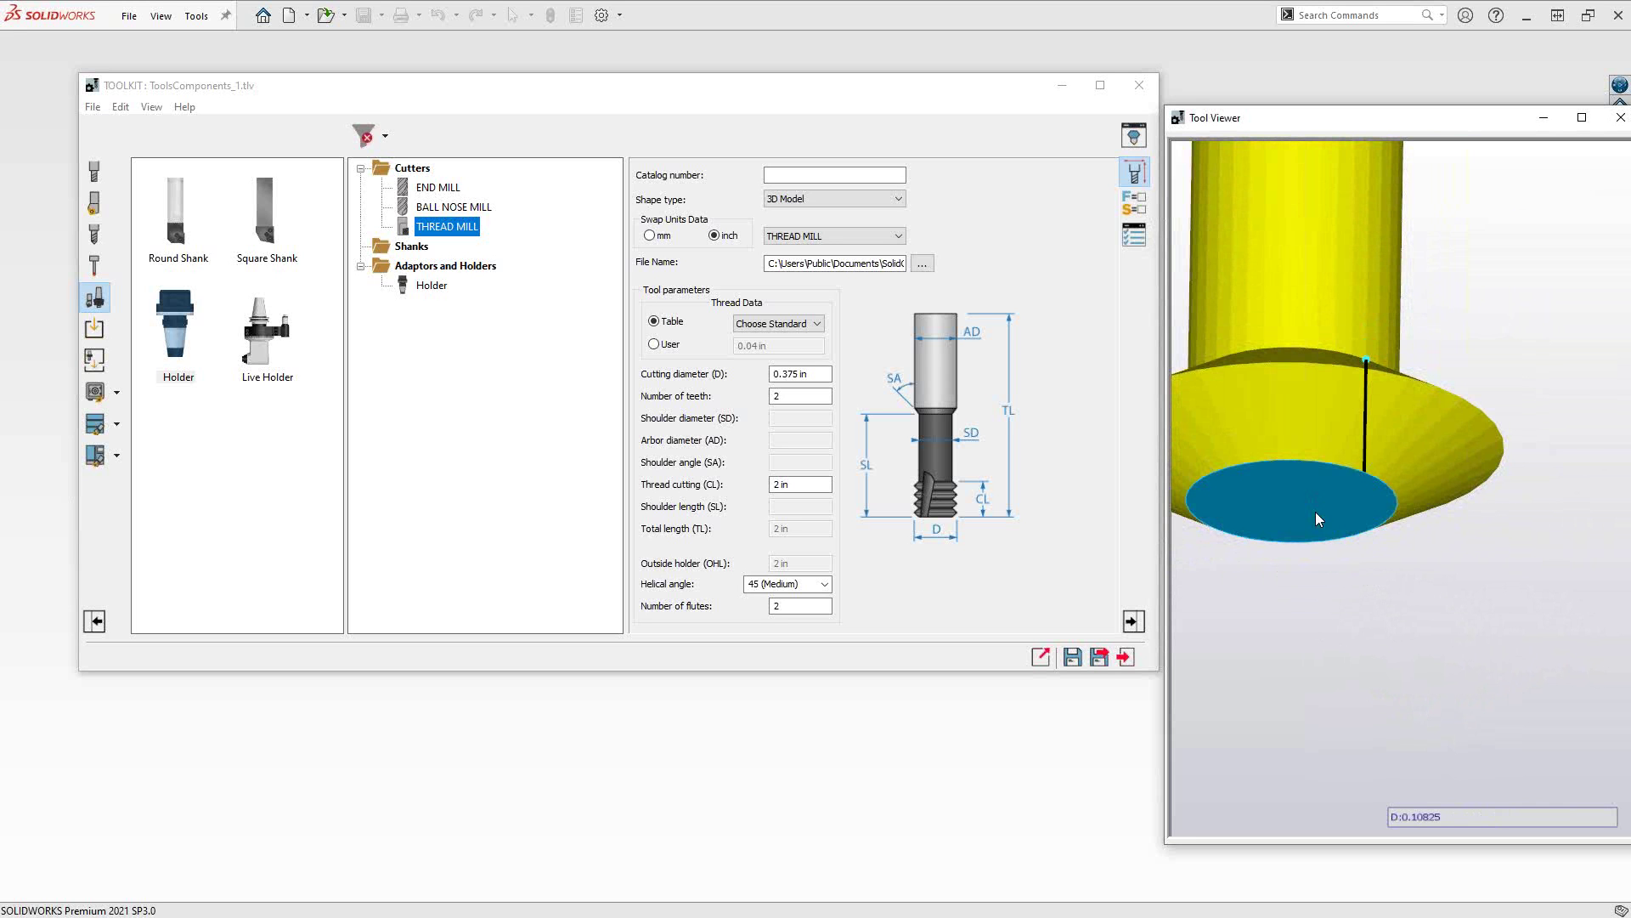
- Set the thread mill's thread cutting length (CL) to 0.10825 in and check the cutting portion in the viewer
{"action": "left_click", "coordinate": [803, 484]}
{"action": "type", "text": ".10825"}
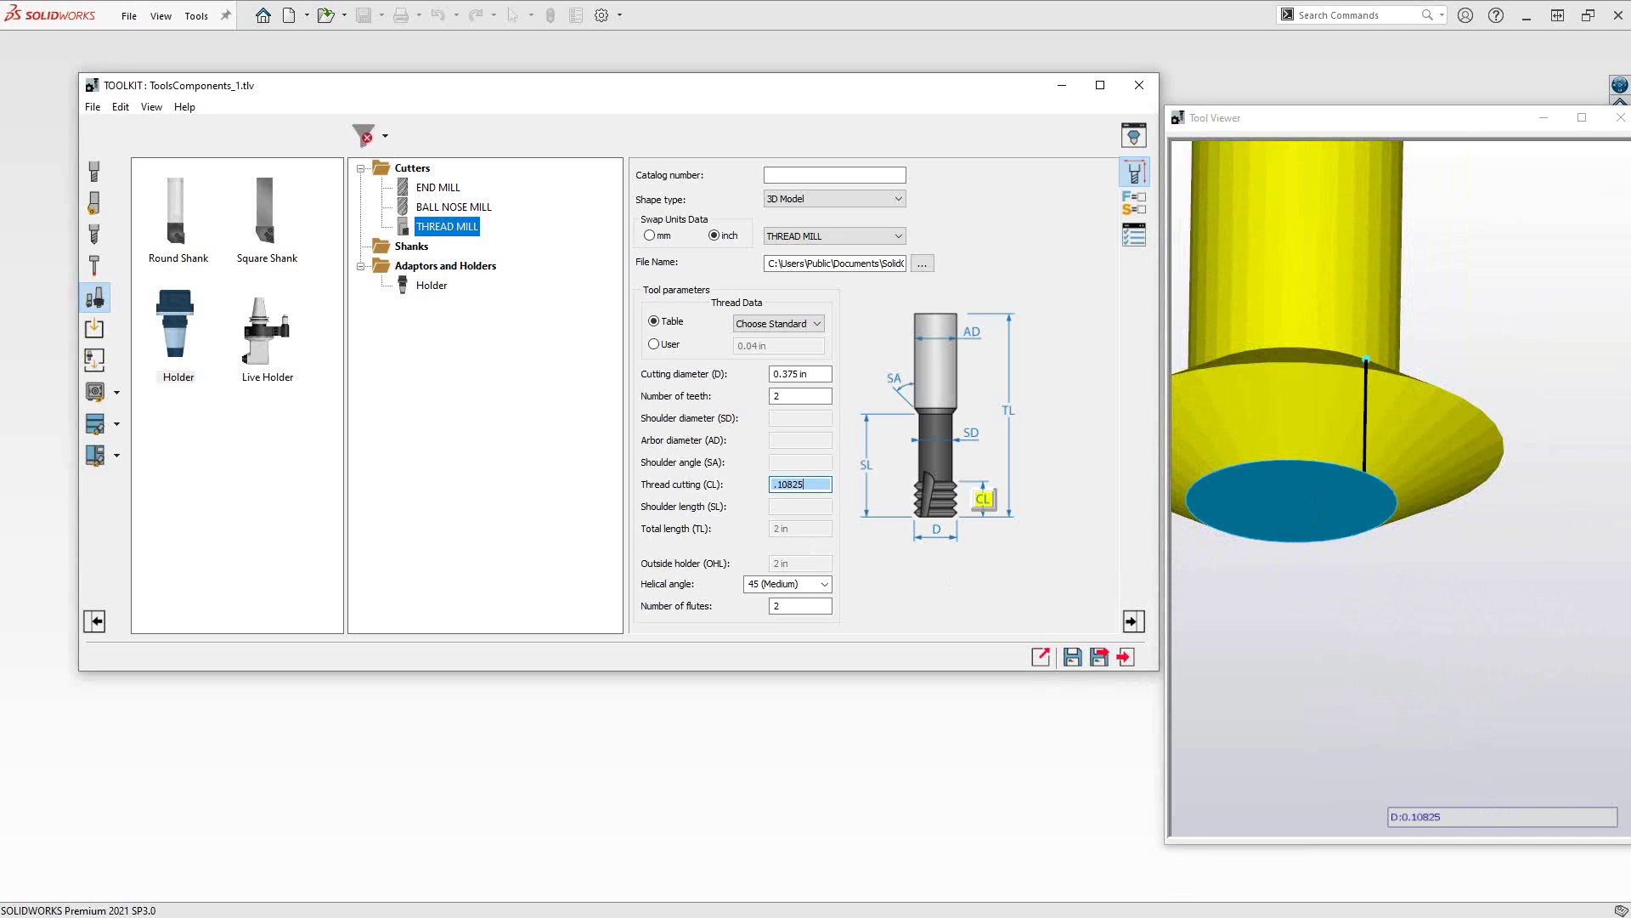
{"action": "key", "text": "Tab"}
{"action": "left_click_drag", "start_coordinate": [1325, 486], "coordinate": [1365, 415]}
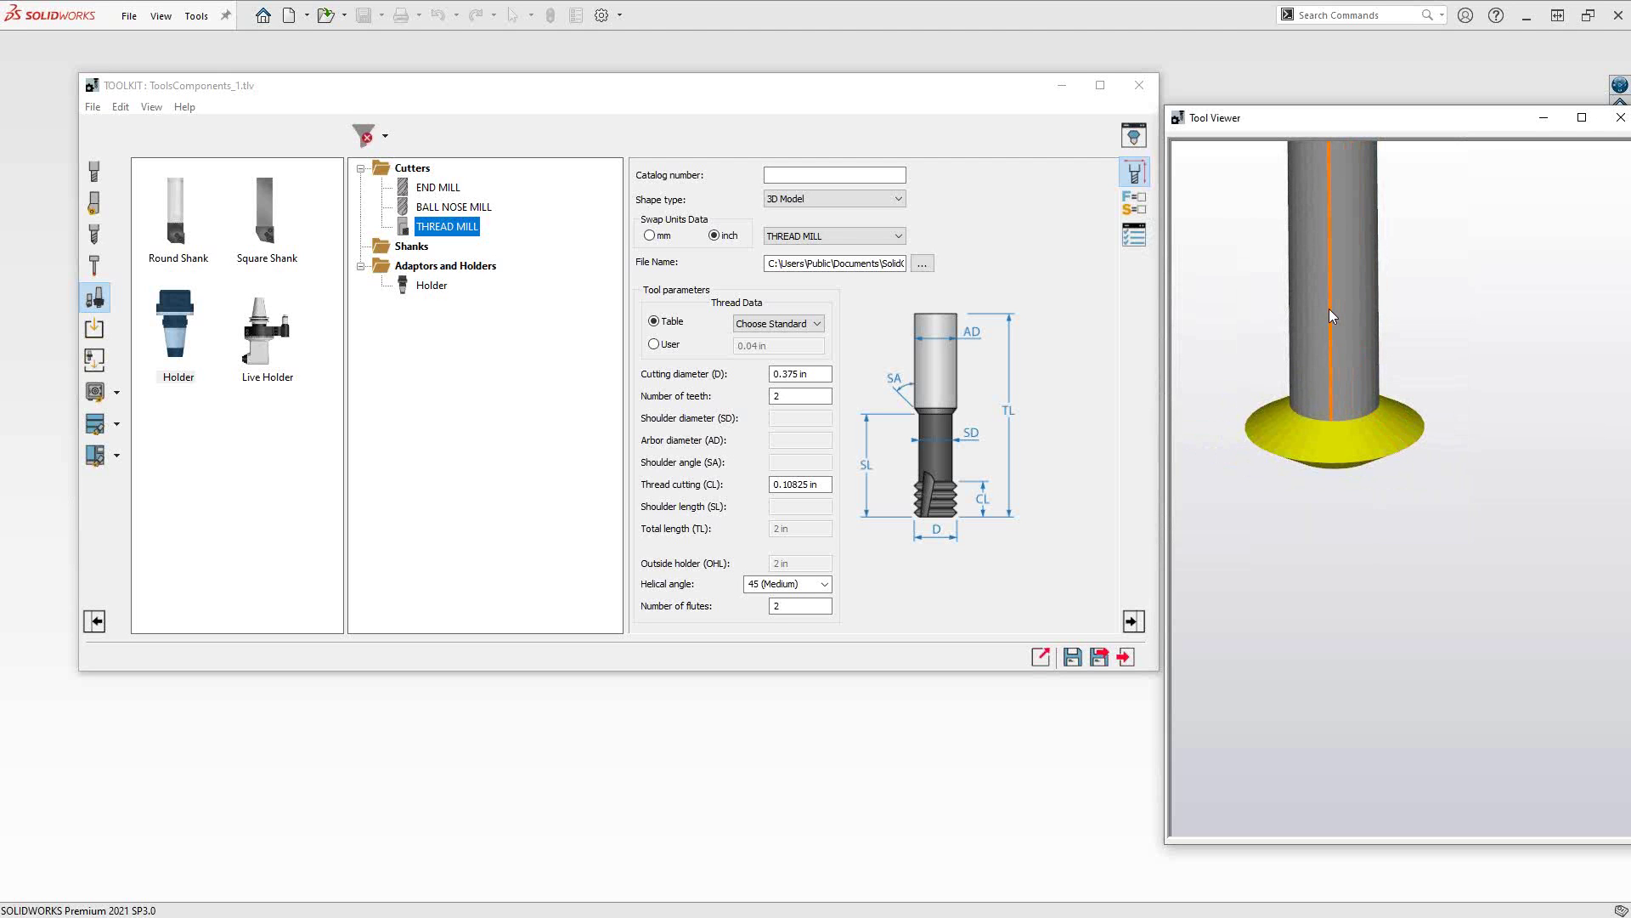
{"action": "scroll", "coordinate": [1330, 314], "scroll_direction": "down", "scroll_amount": 3}
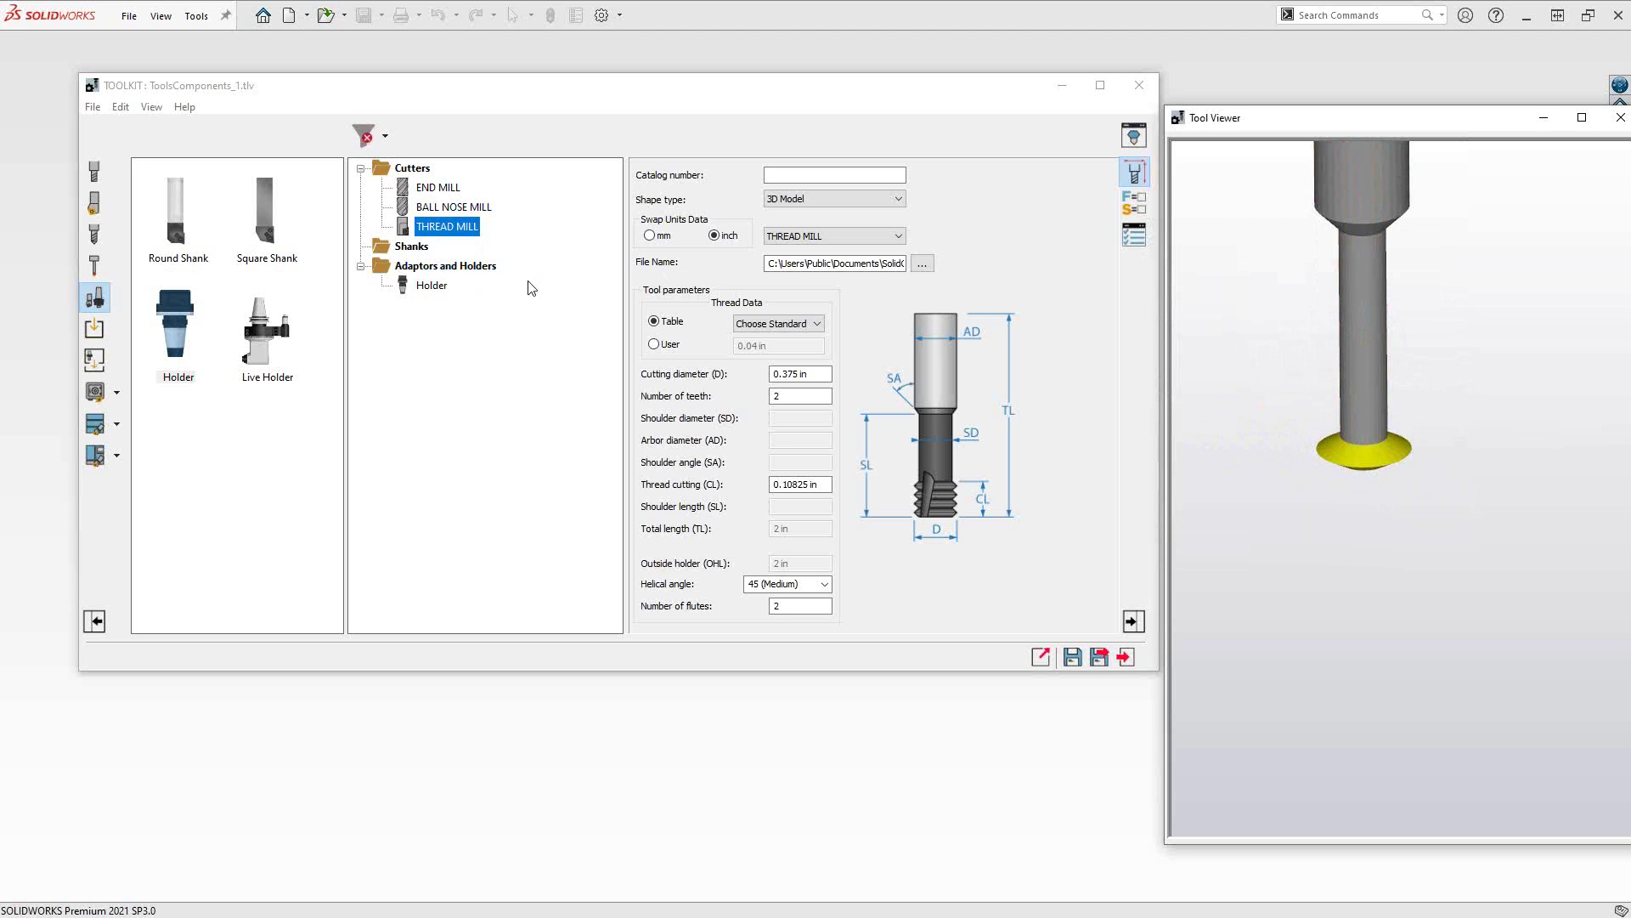
- Review the end mill's parameters, the ball nose mill's sketch segments and the thread mill's 3D model definition
{"action": "left_click", "coordinate": [451, 189]}
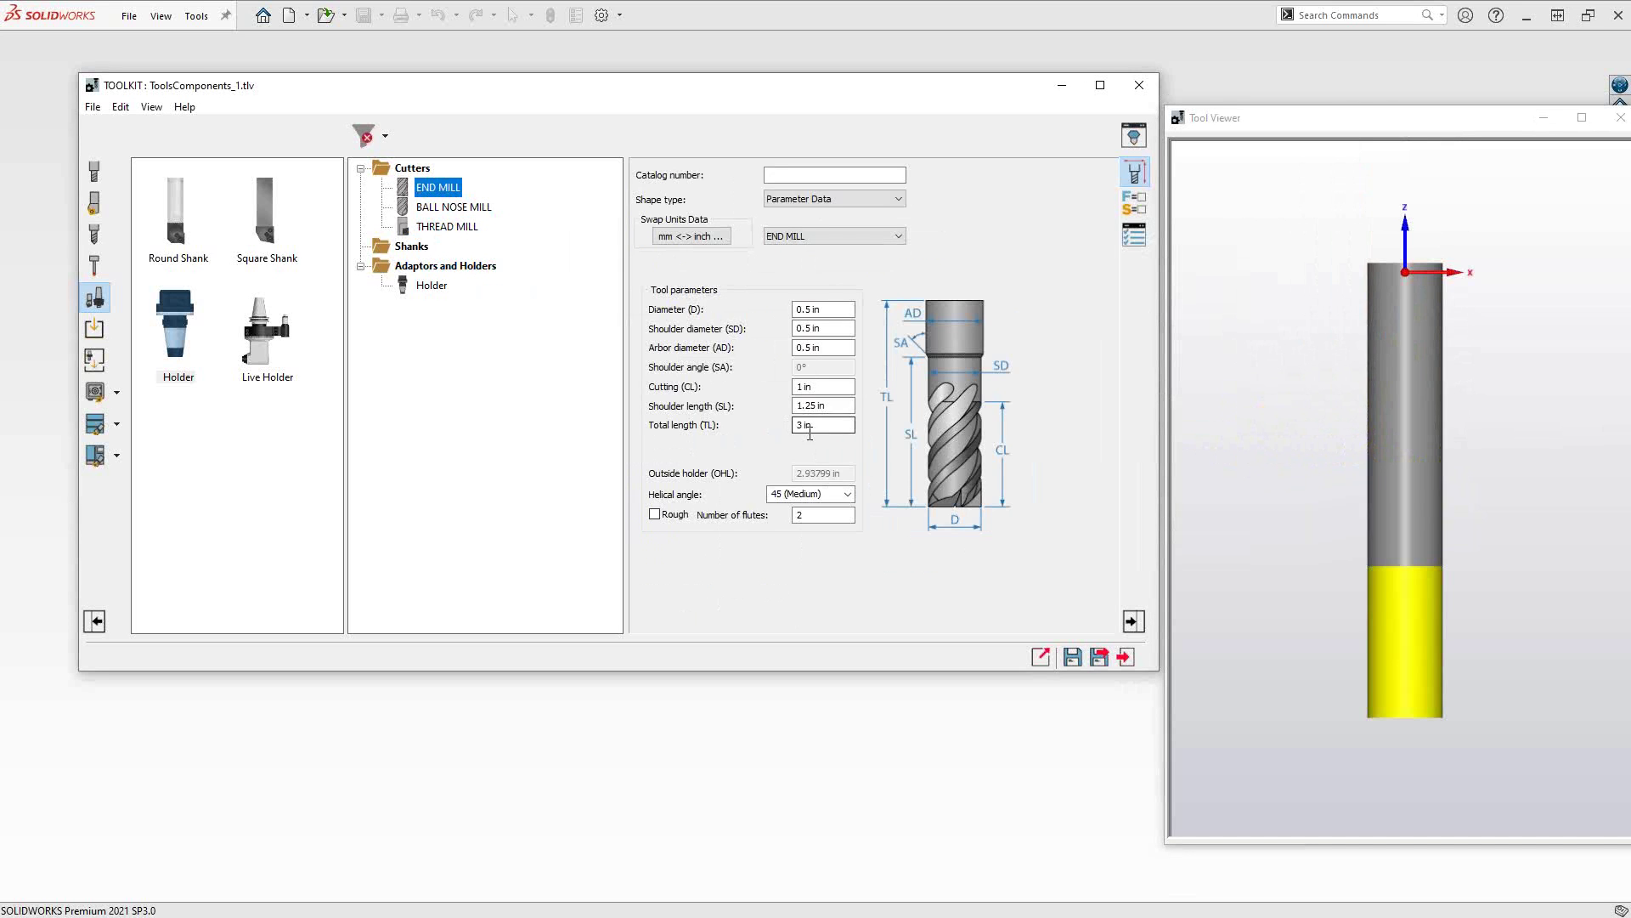
{"action": "key", "text": "Down"}
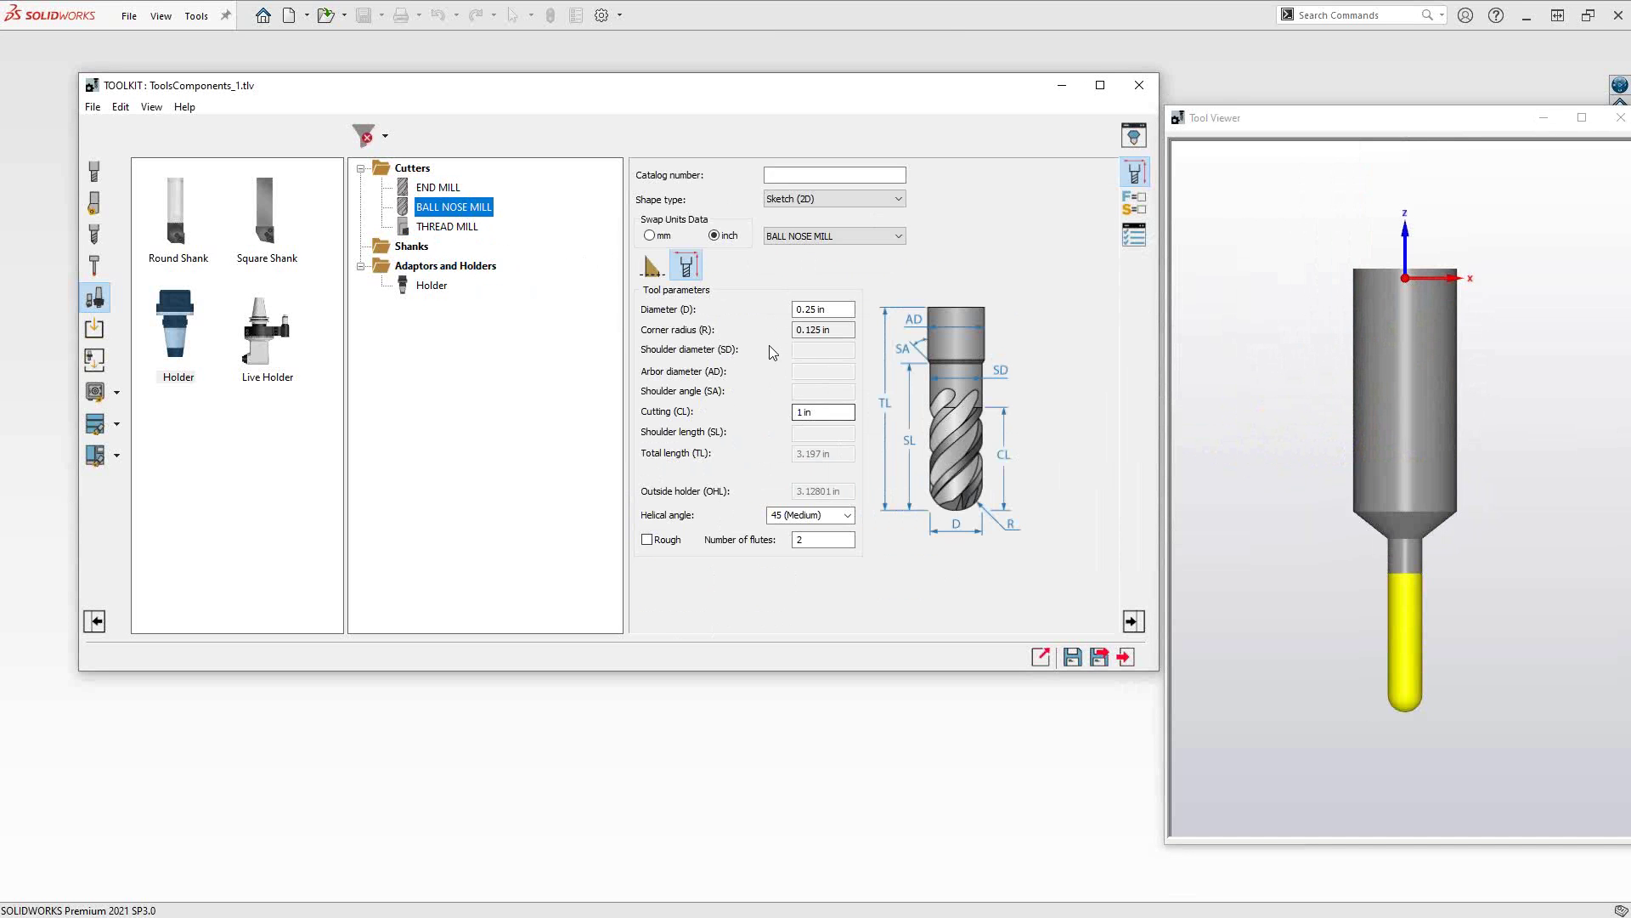
{"action": "left_click", "coordinate": [652, 266]}
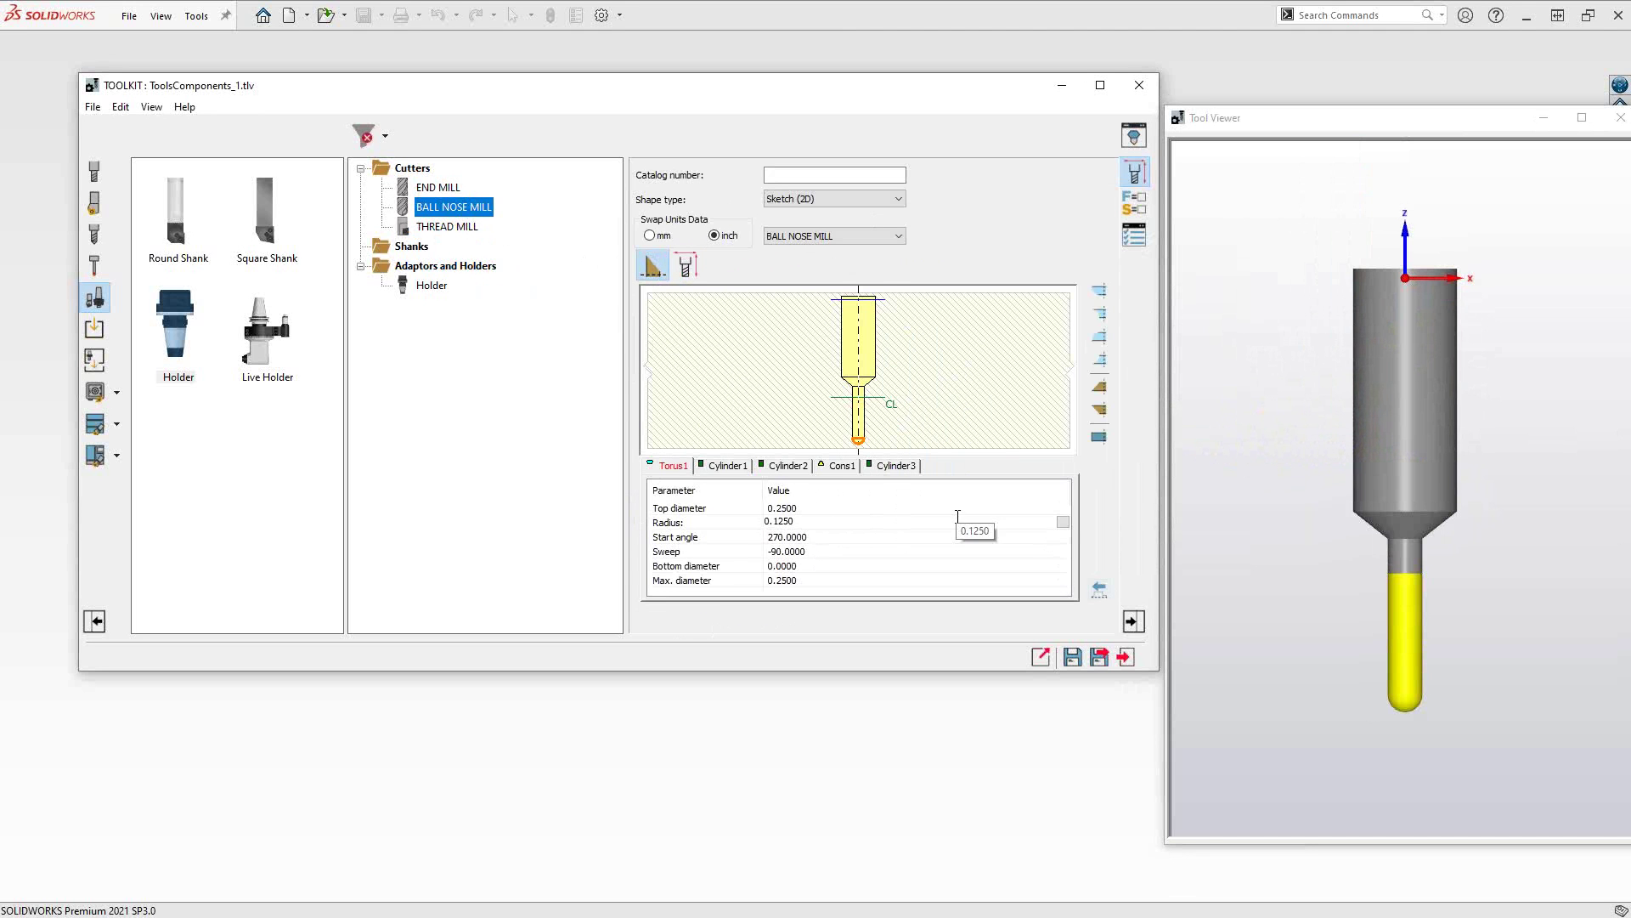
{"action": "left_click", "coordinate": [451, 229]}
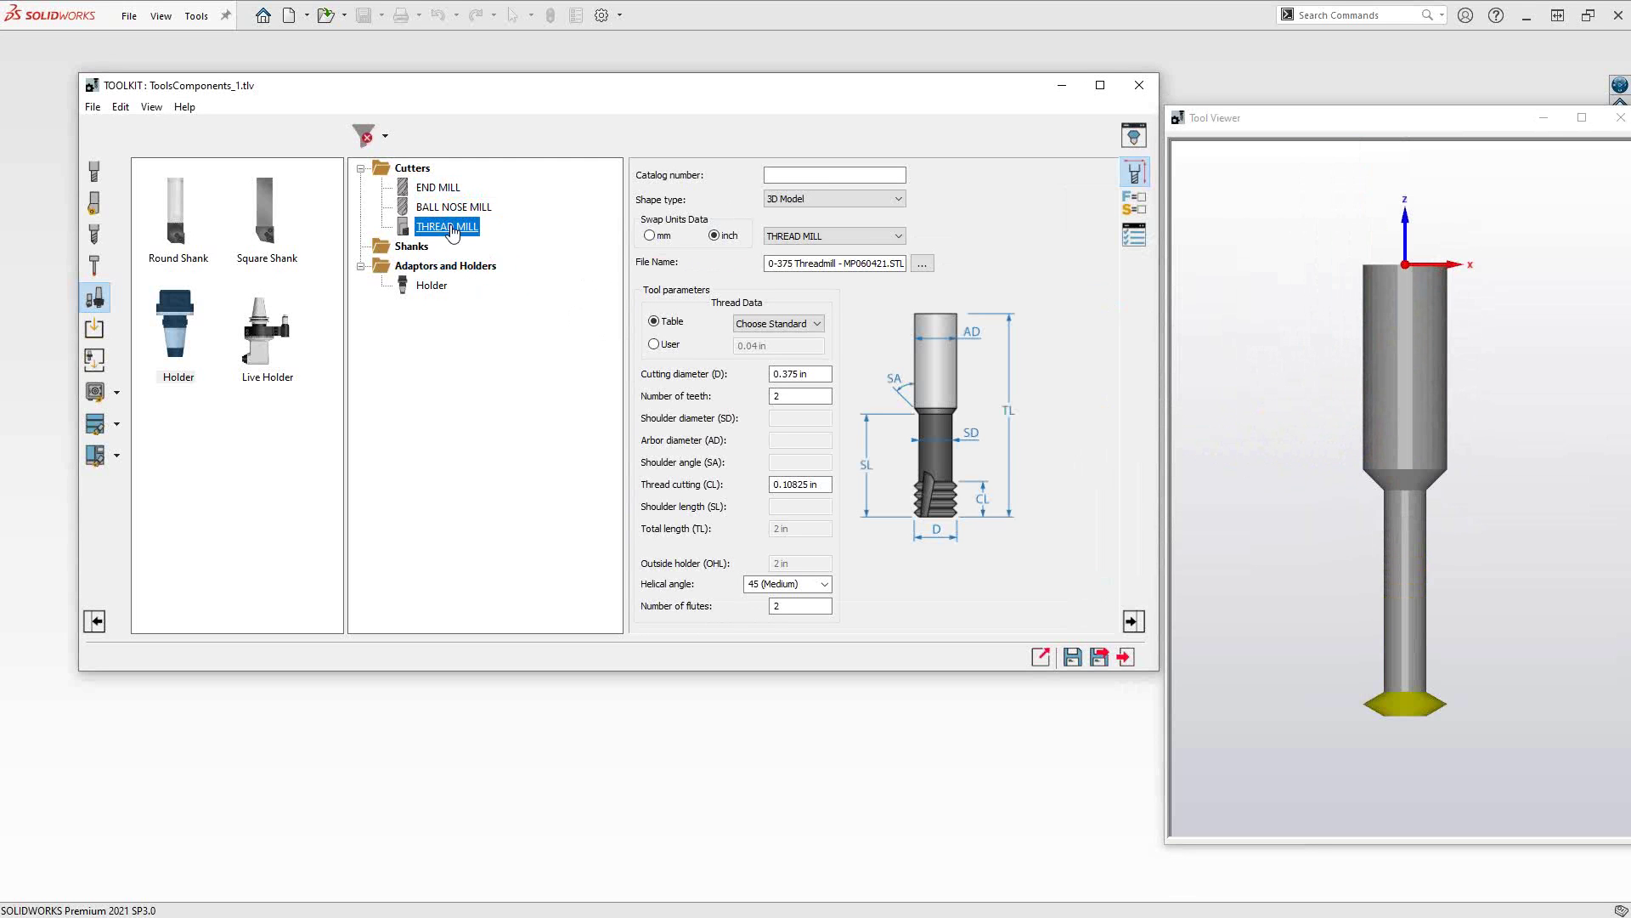
- Browse the 3D model files available in the Tools Libraries folder for the thread mill's shape
{"action": "left_click", "coordinate": [922, 264]}
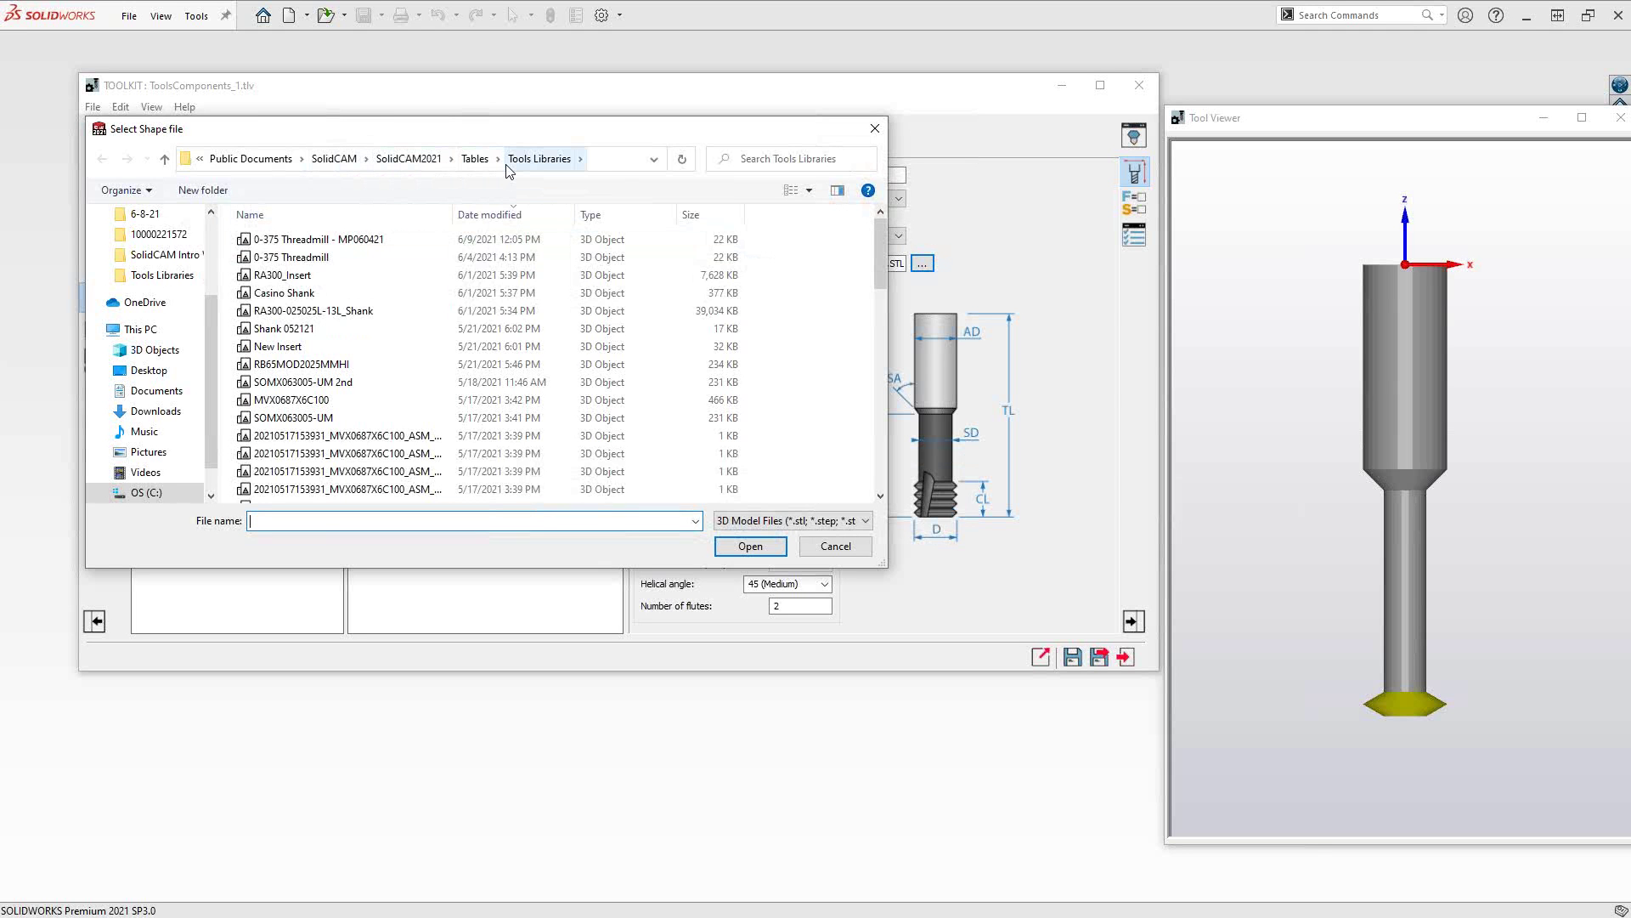
{"action": "scroll", "coordinate": [385, 327], "scroll_direction": "down", "scroll_amount": 1}
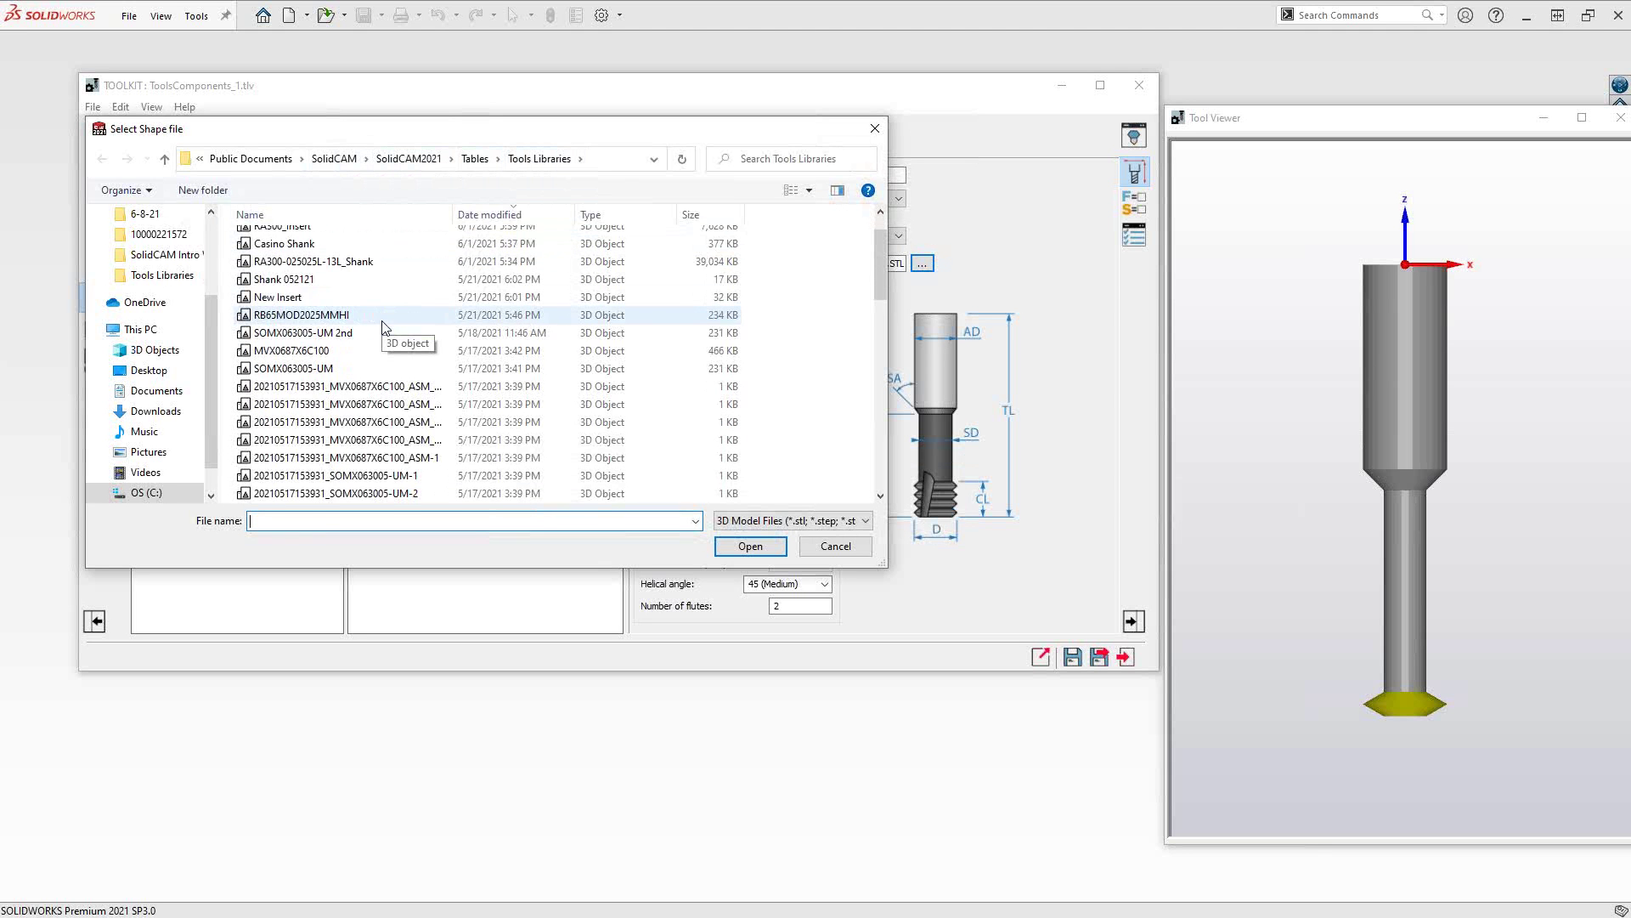
{"action": "scroll", "coordinate": [384, 327], "scroll_direction": "up", "scroll_amount": 1}
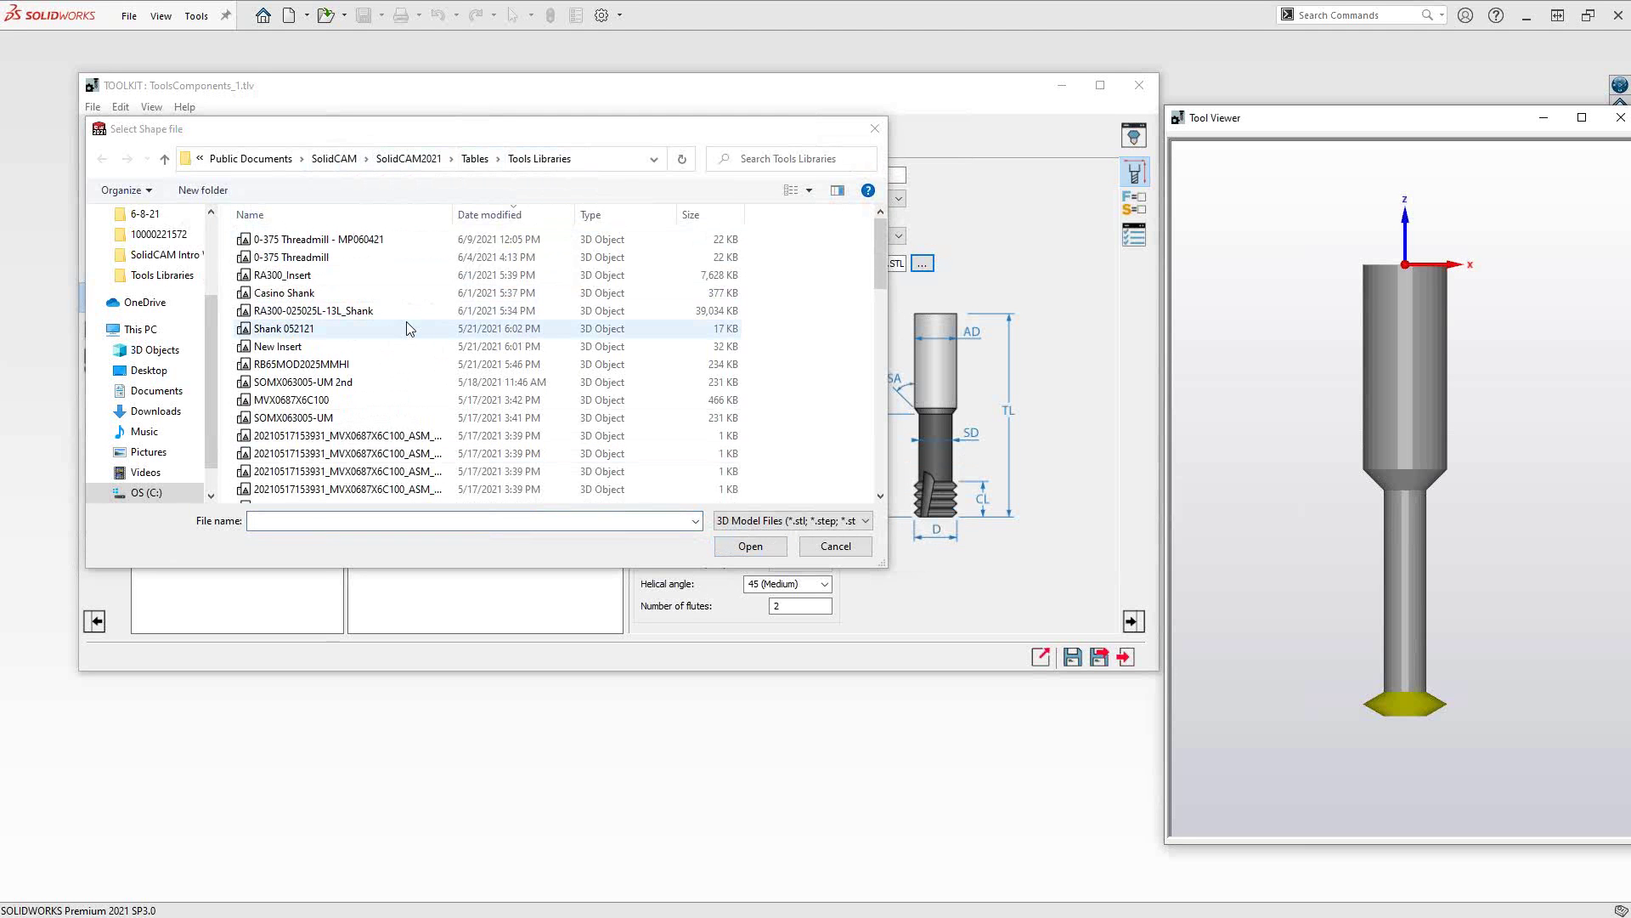
- Review the holder's 3D Model shape definition and the model files offered for it, without choosing a file
{"action": "left_click", "coordinate": [835, 546]}
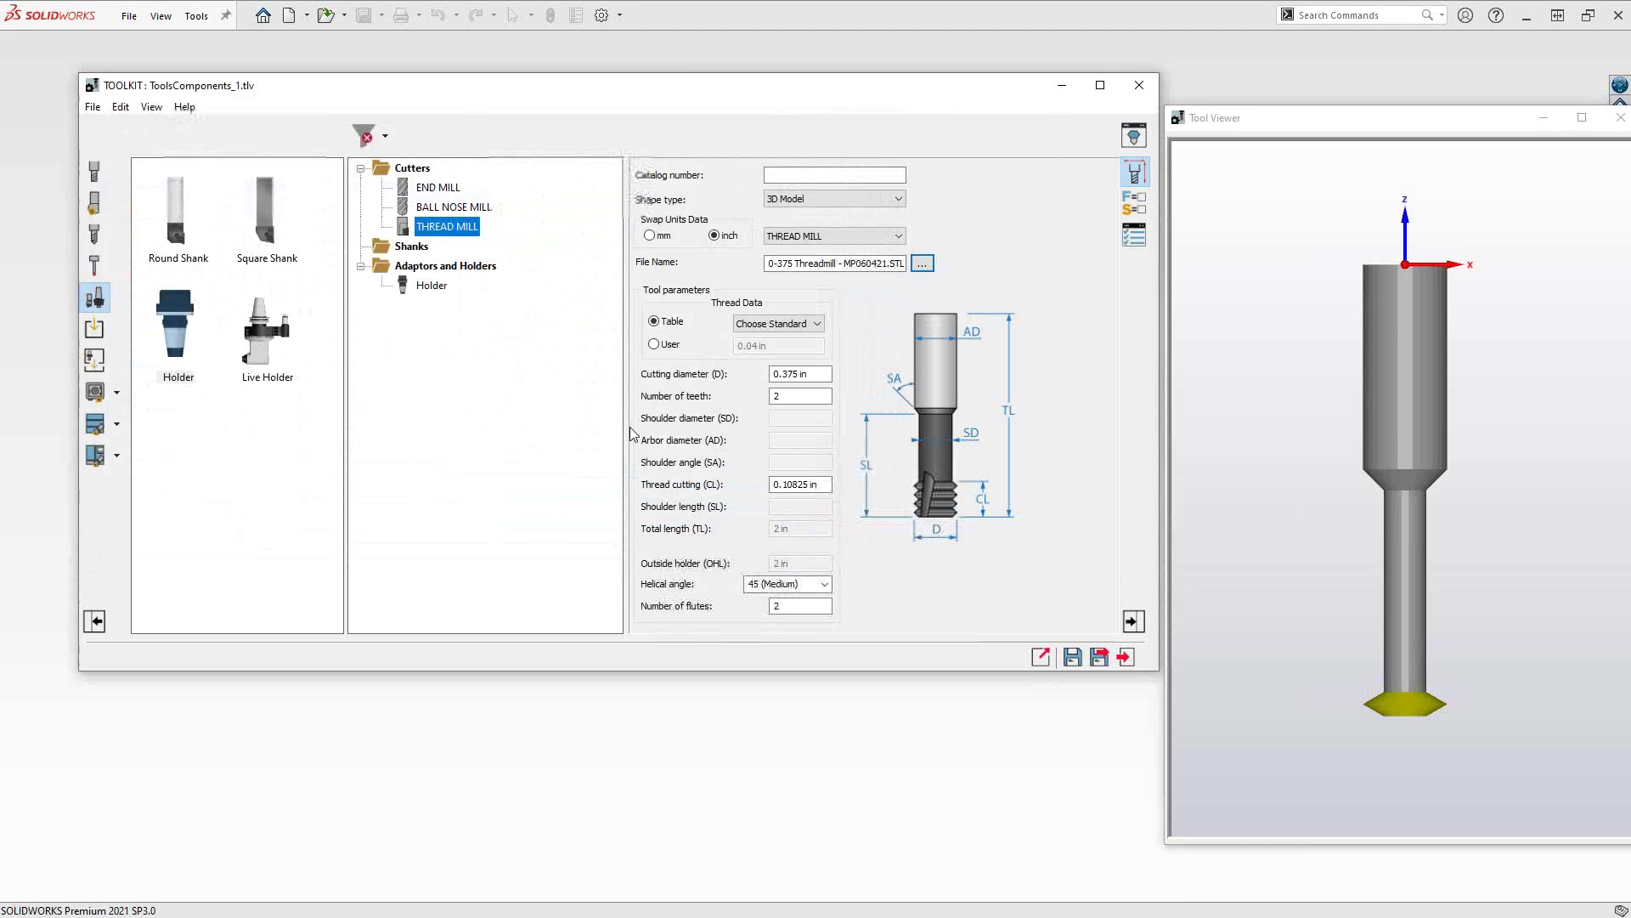
{"action": "left_click", "coordinate": [433, 287]}
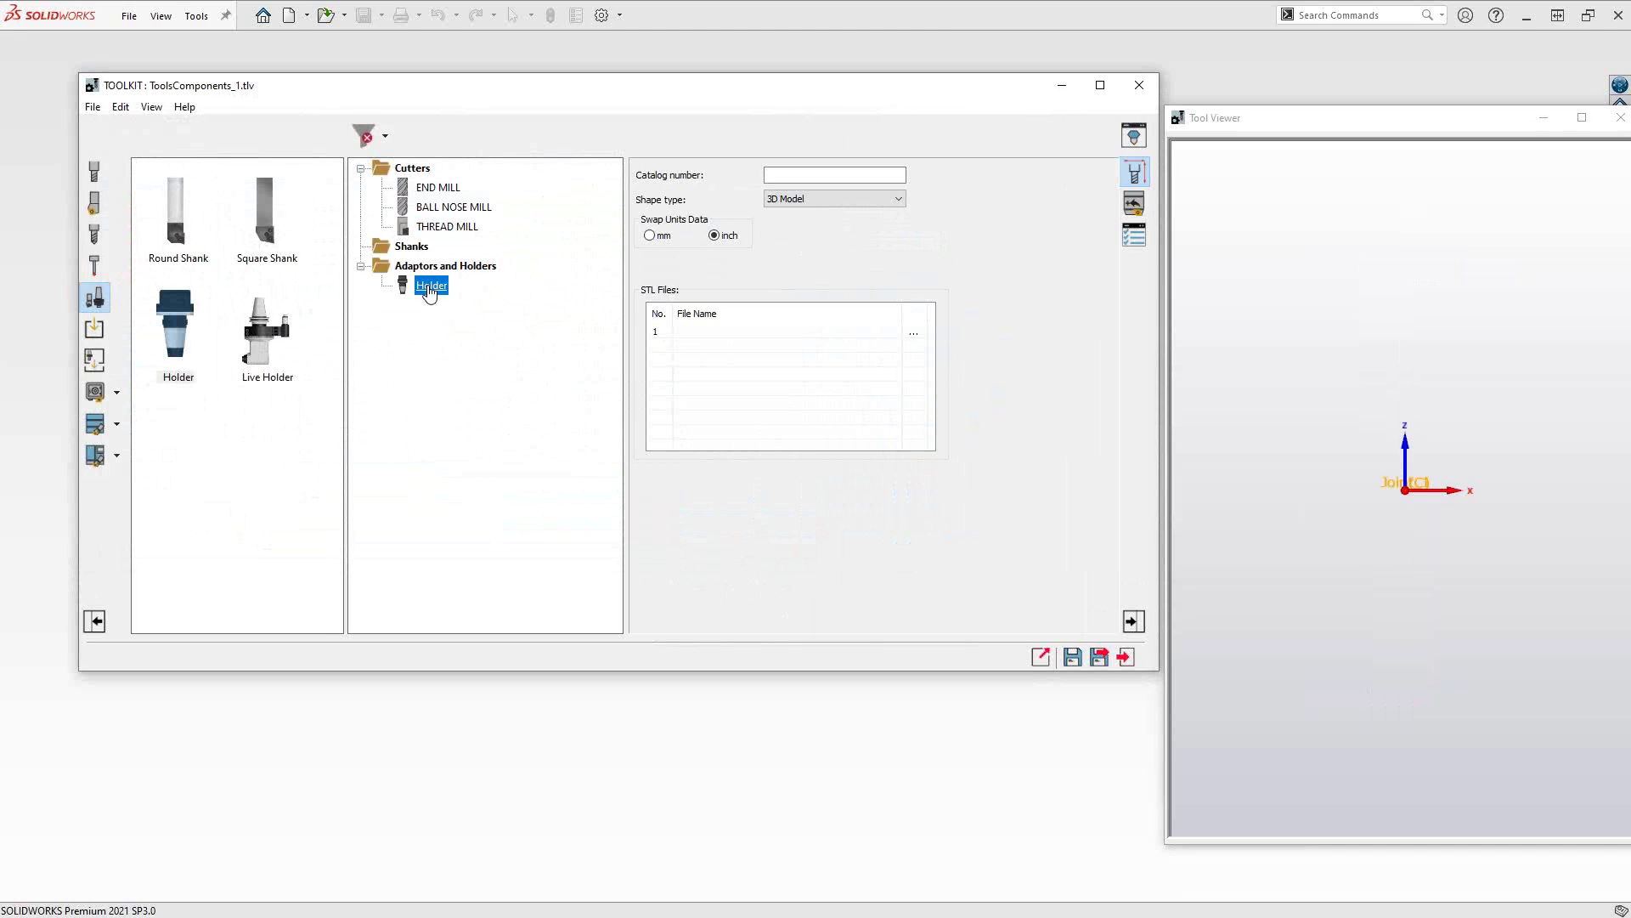
{"action": "left_click", "coordinate": [884, 197]}
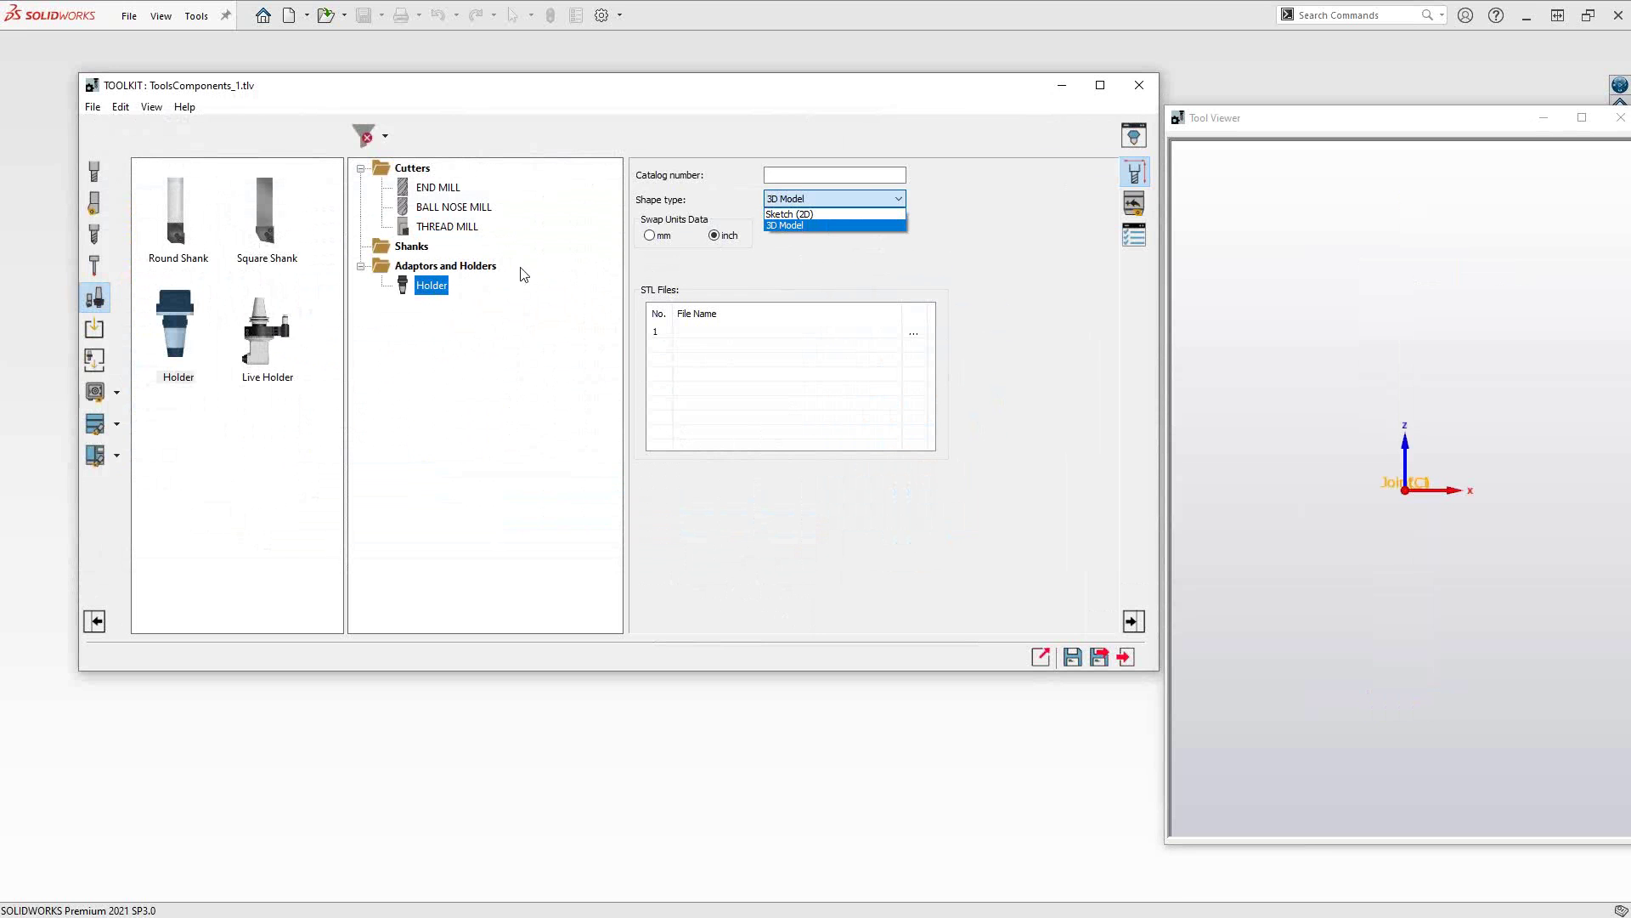
{"action": "left_click", "coordinate": [797, 226]}
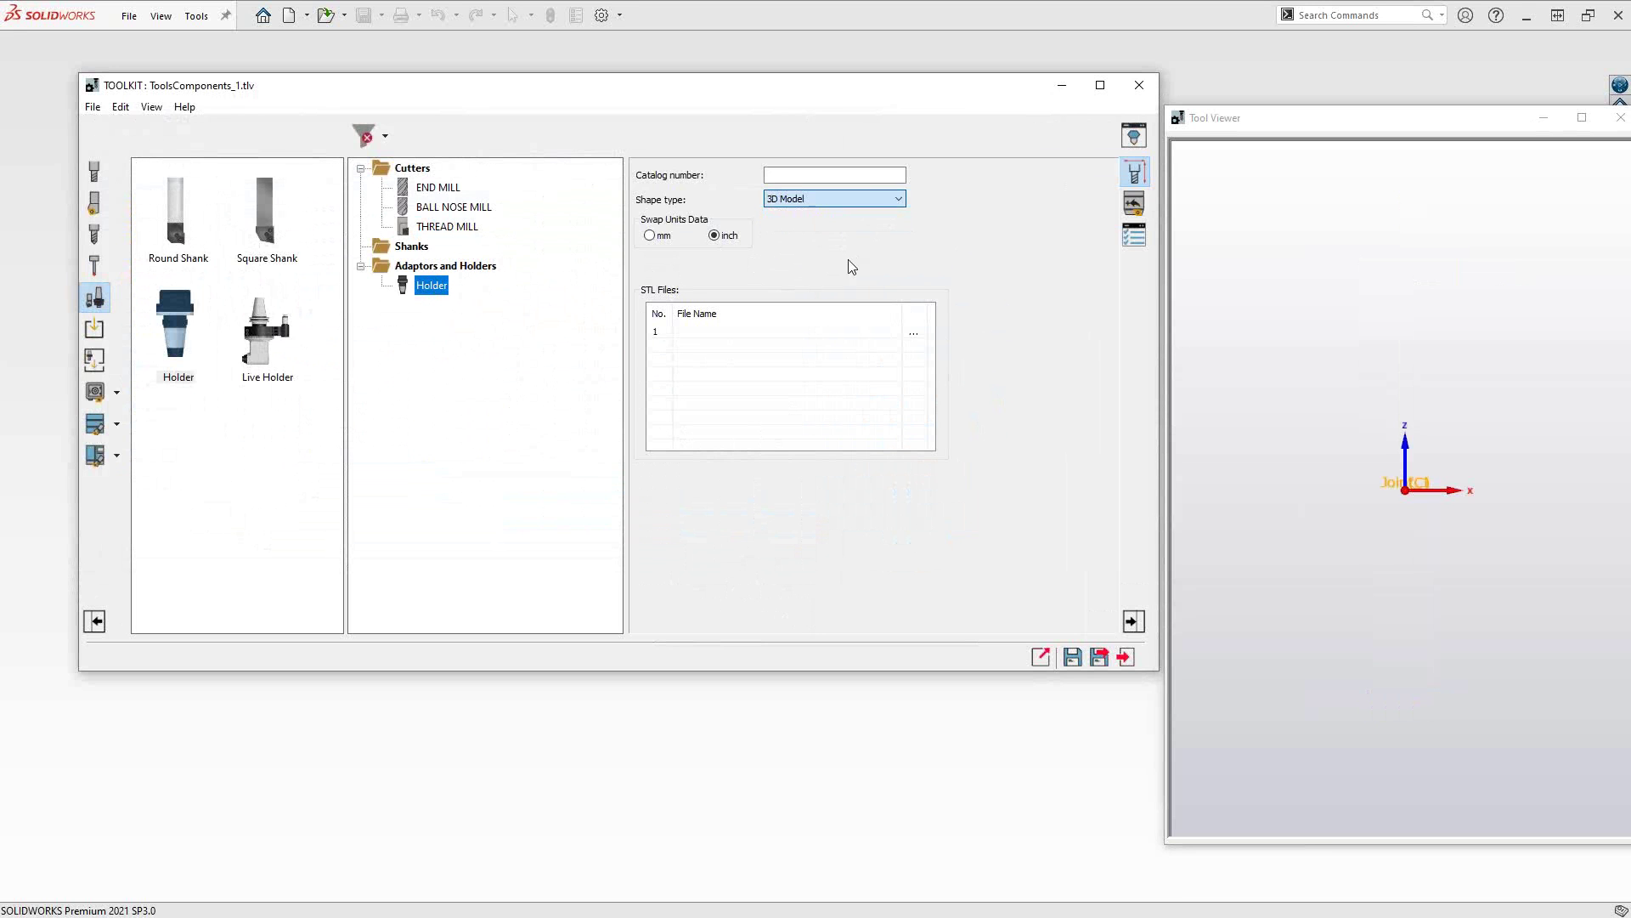
{"action": "left_click", "coordinate": [916, 335]}
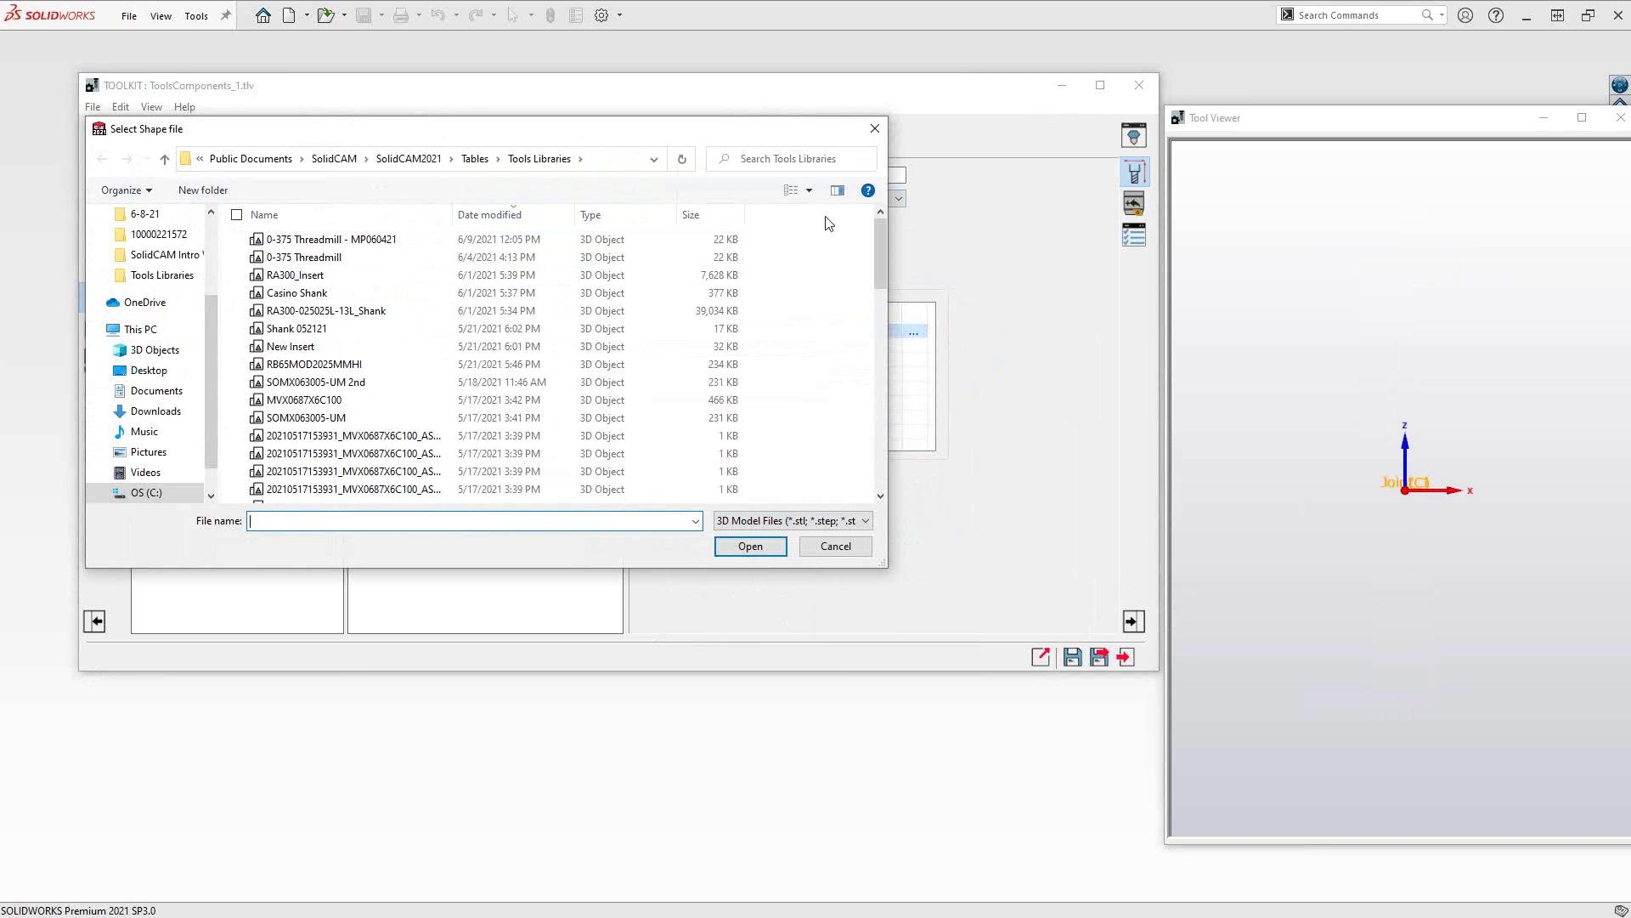
{"action": "left_click", "coordinate": [875, 129]}
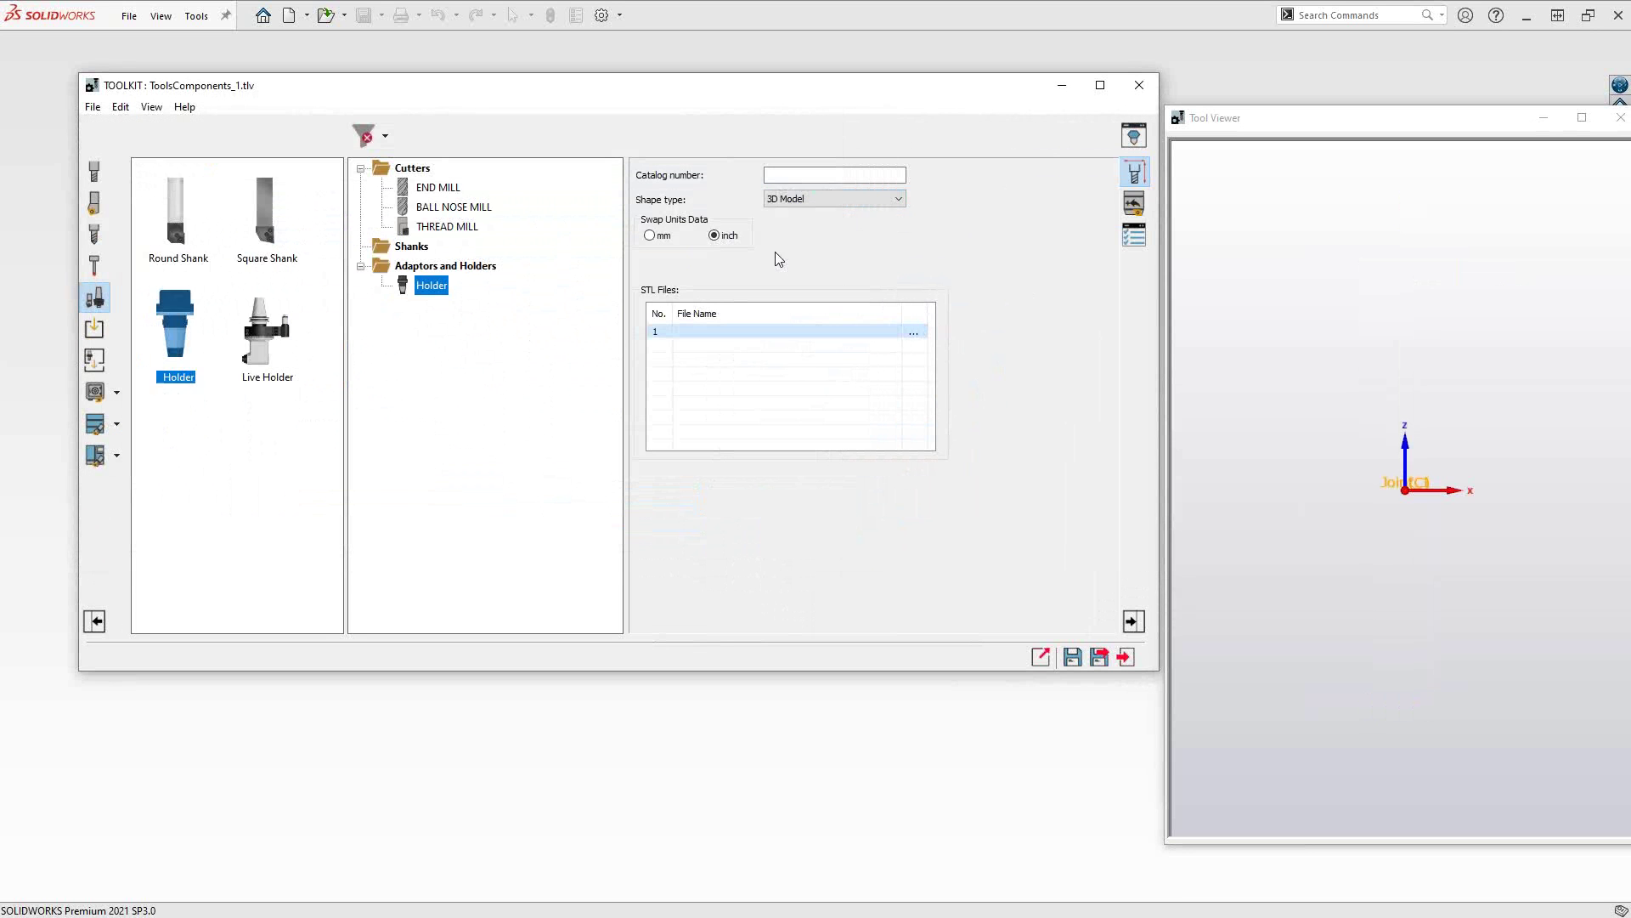
- Set the holder's shape type to Sketch (2D) and close the component library without saving the changes
{"action": "left_click", "coordinate": [818, 198]}
{"action": "left_click", "coordinate": [807, 214]}
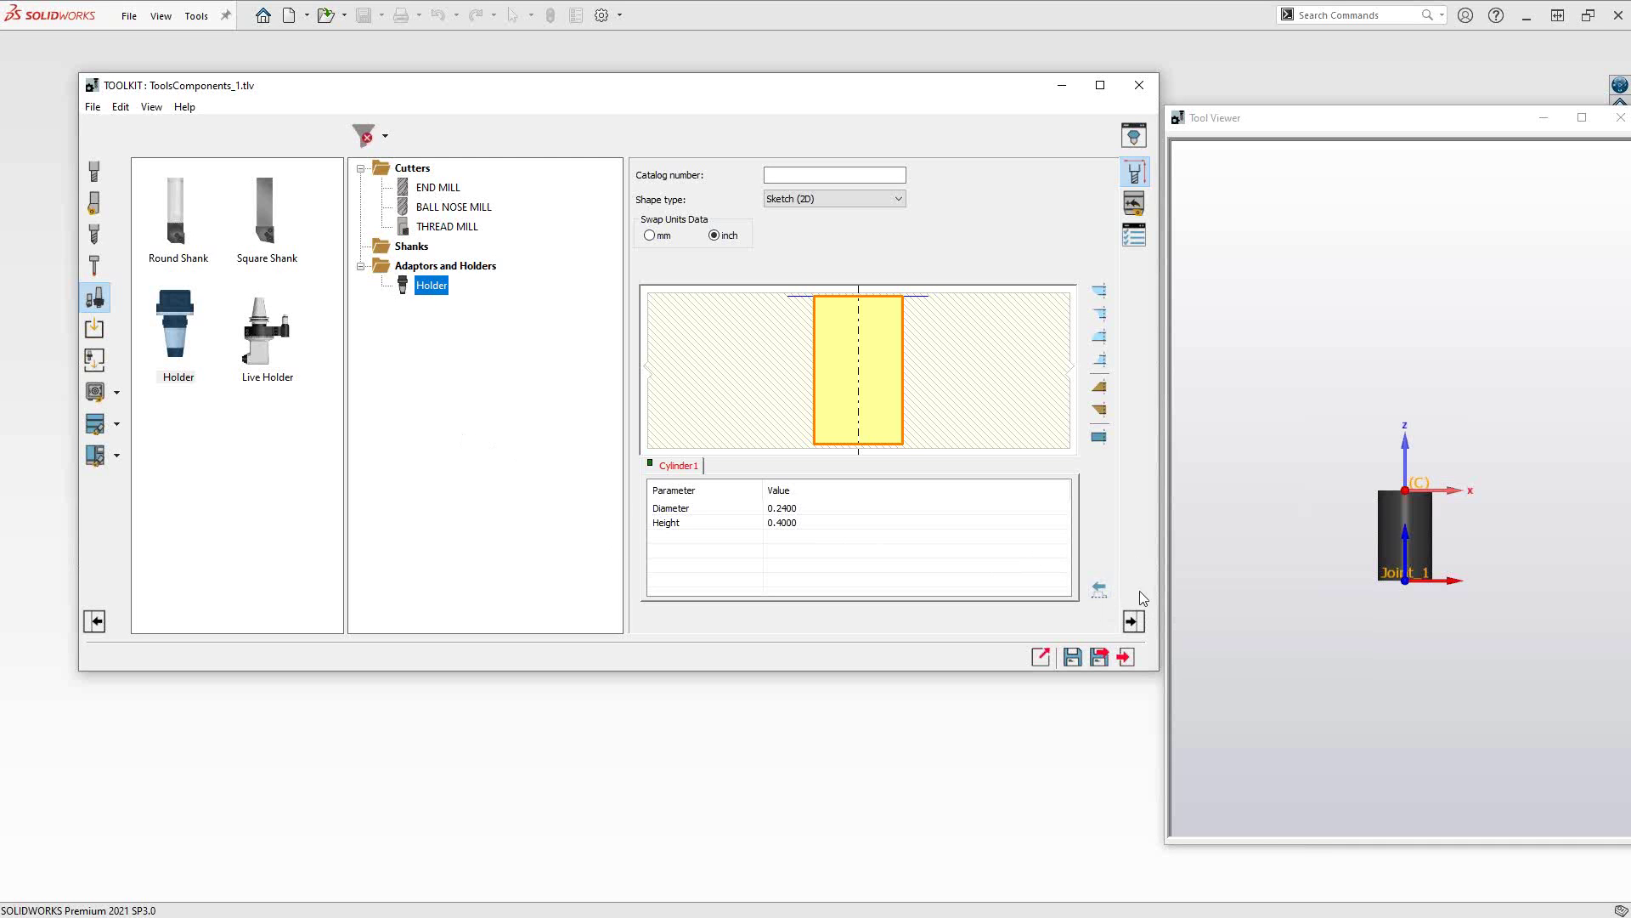
{"action": "left_click", "coordinate": [1123, 661]}
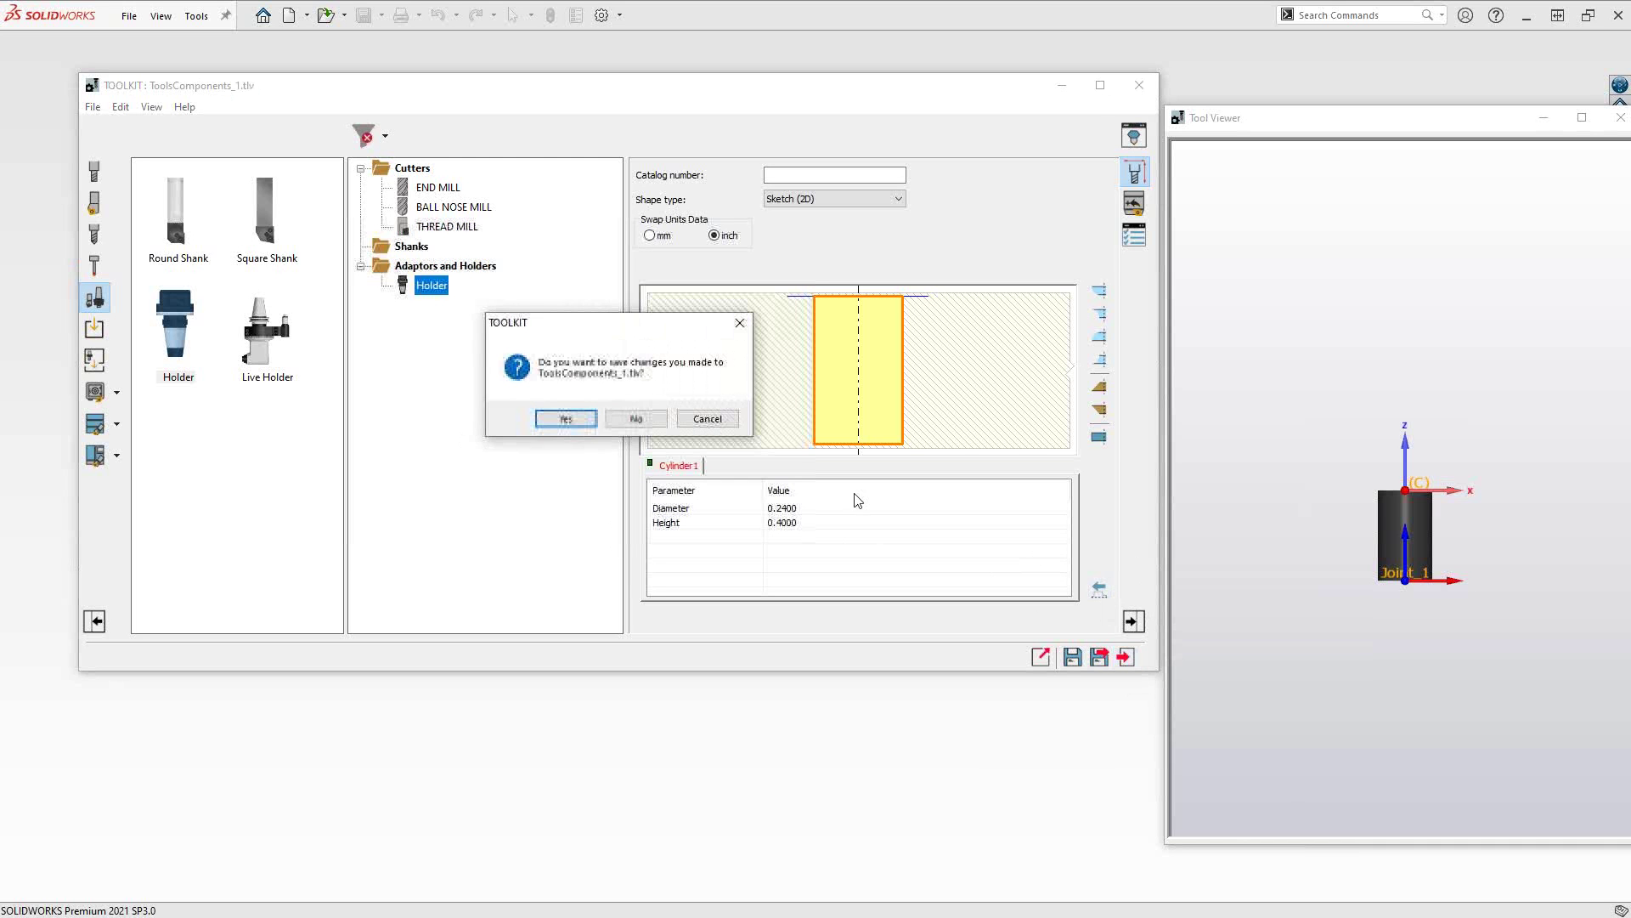
{"action": "left_click", "coordinate": [638, 420]}
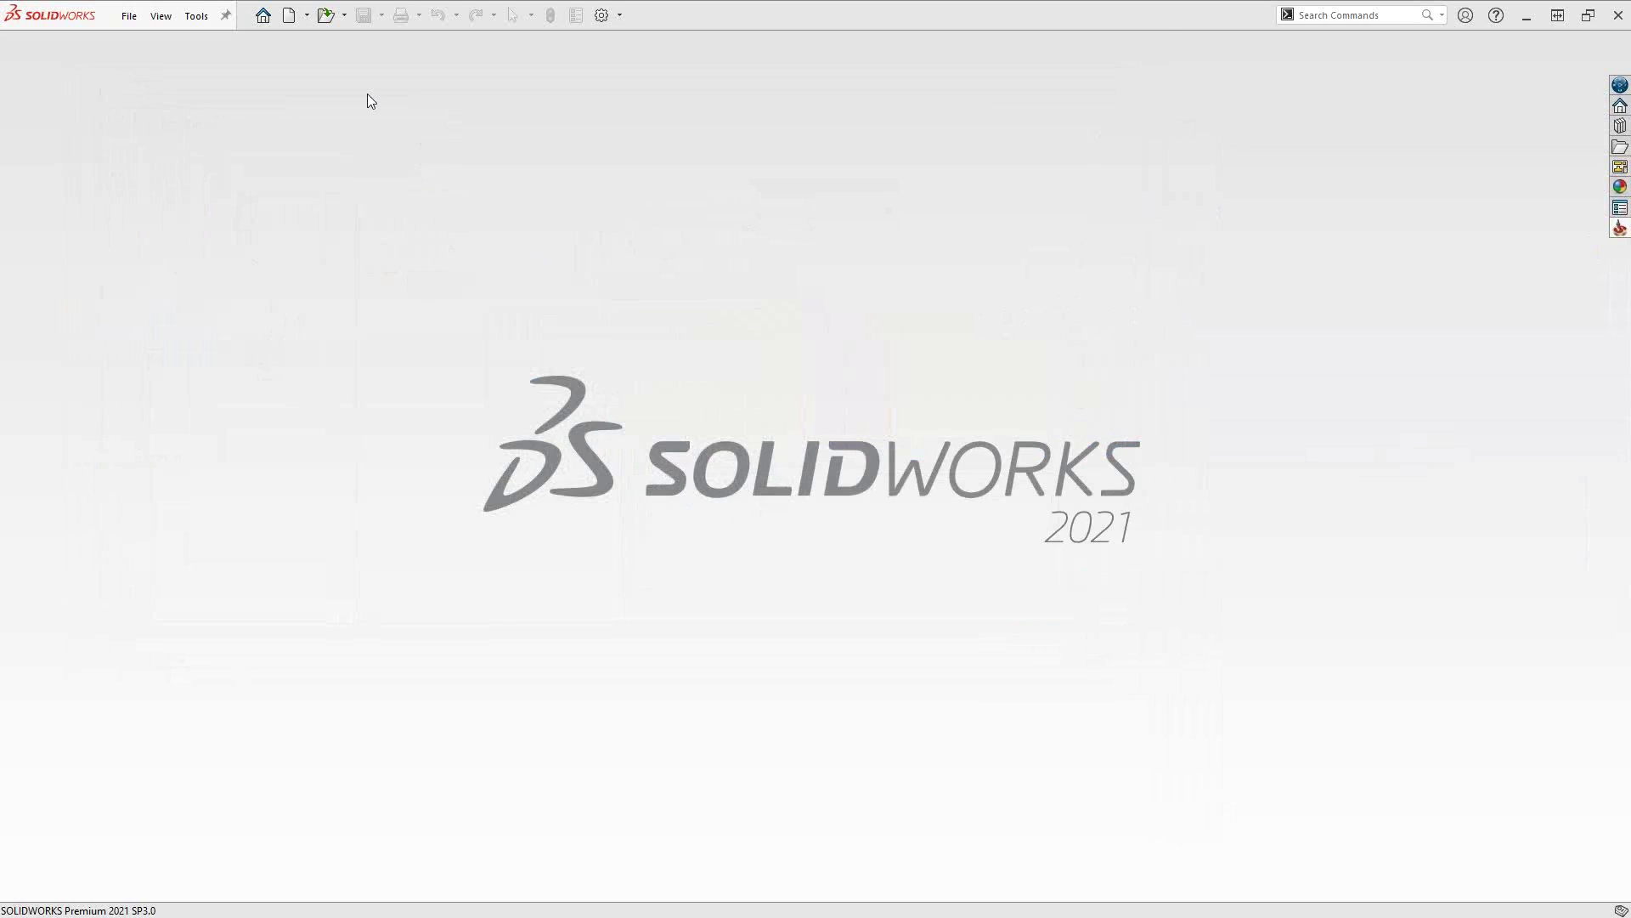
- Create a new tool assemblies library, add an end mill to its storage and show the tool's parameters
{"action": "left_click", "coordinate": [195, 20]}
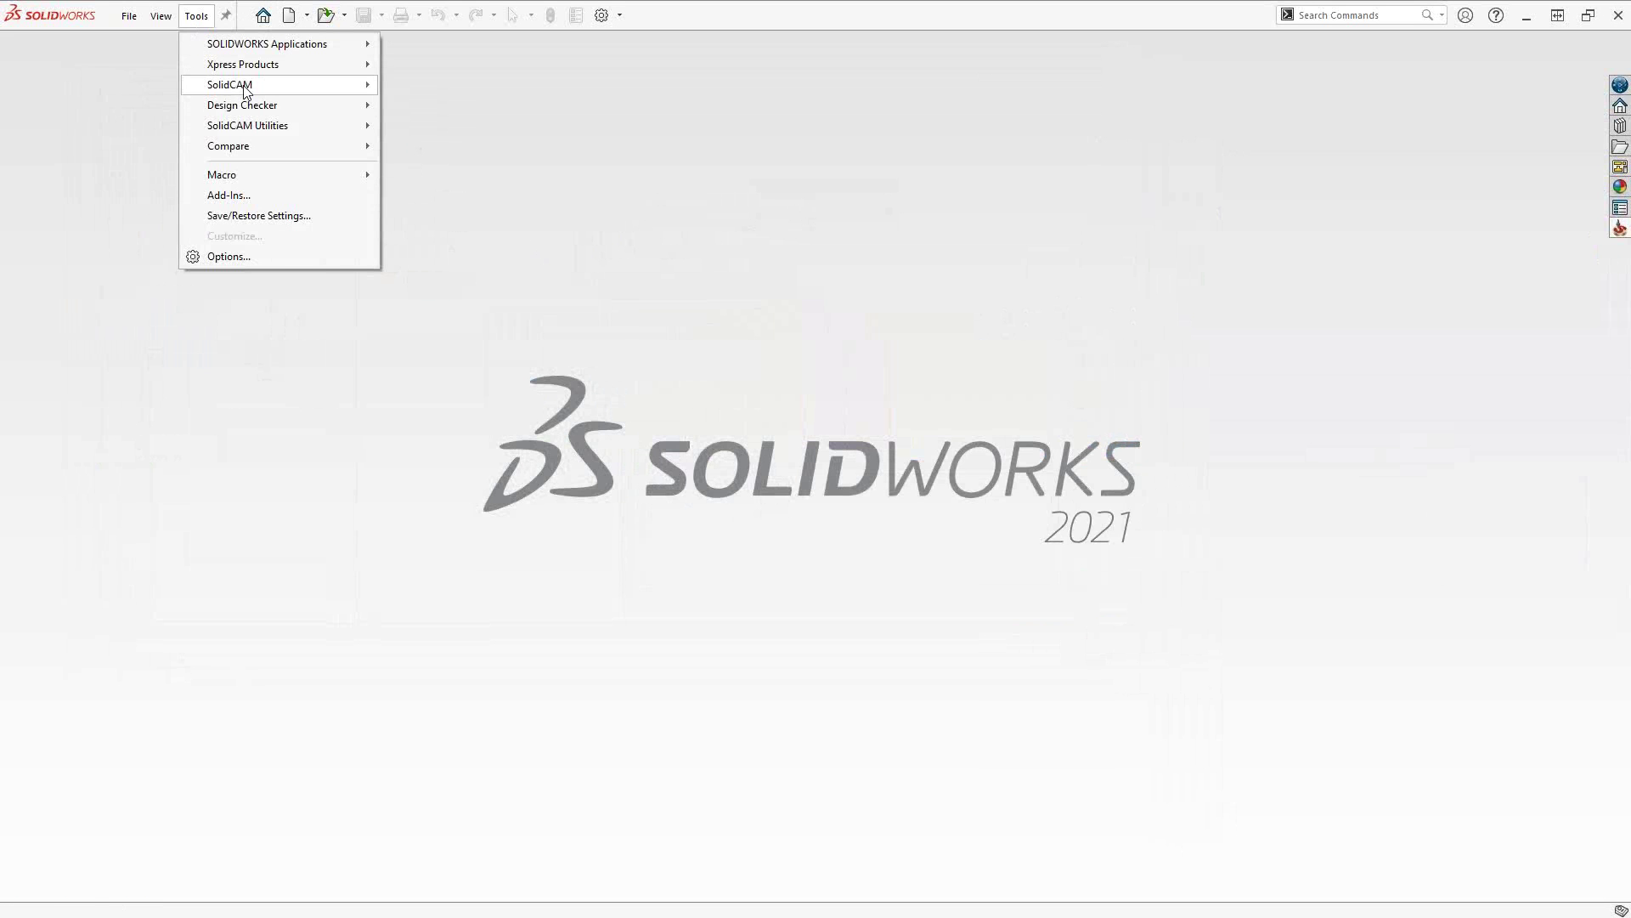
{"action": "mouse_move", "coordinate": [248, 88]}
{"action": "mouse_move", "coordinate": [549, 283]}
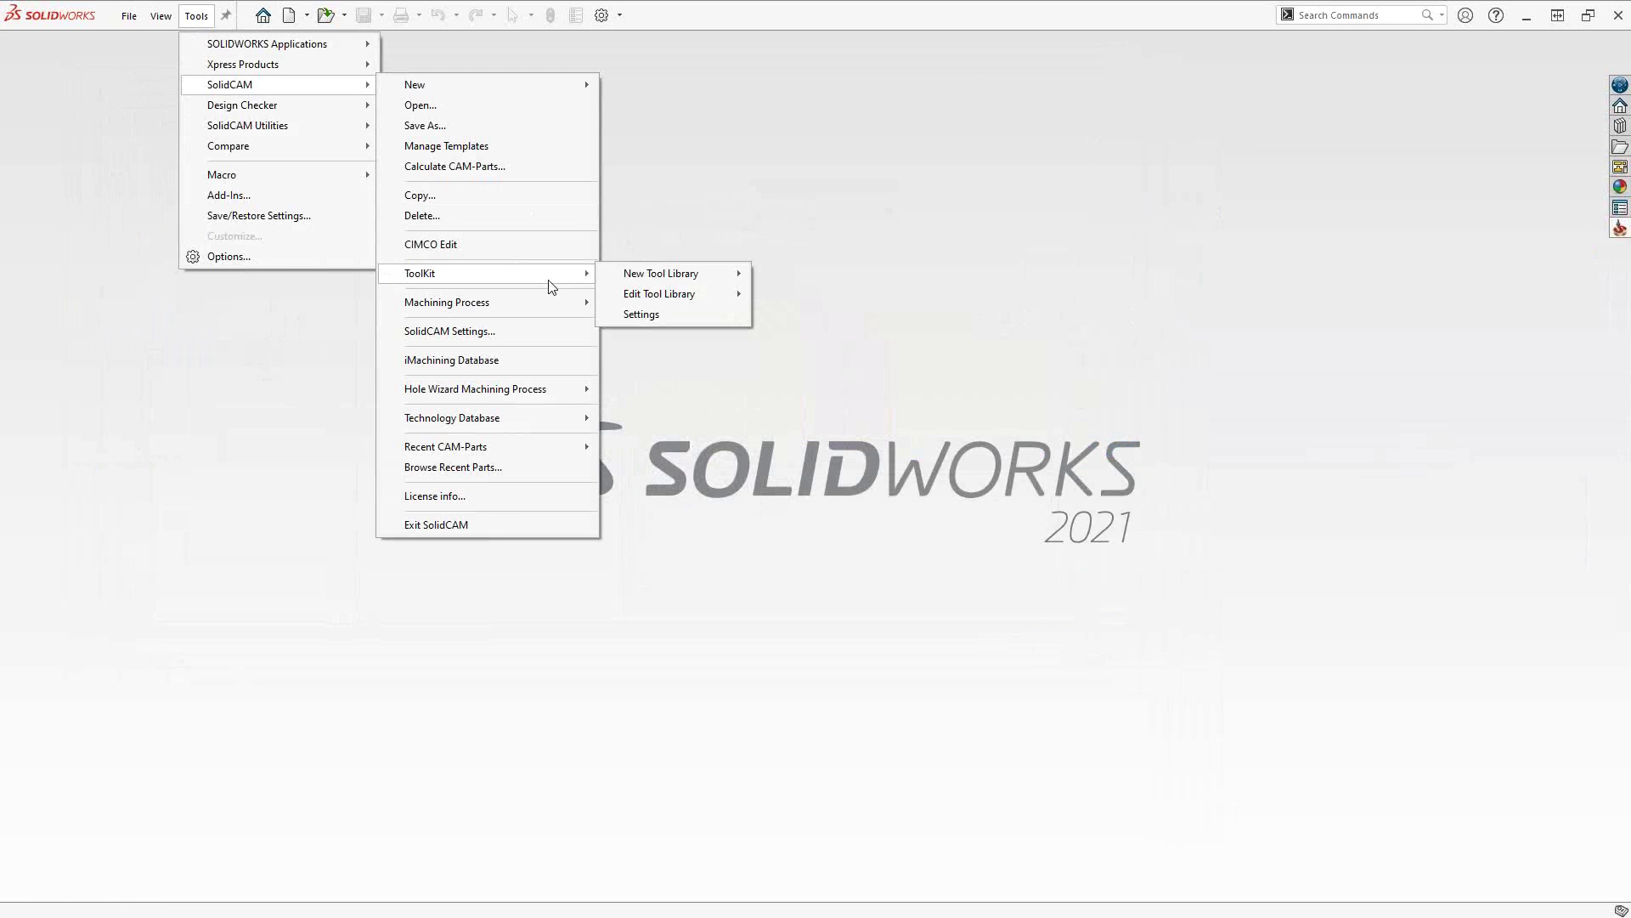
{"action": "mouse_move", "coordinate": [684, 274]}
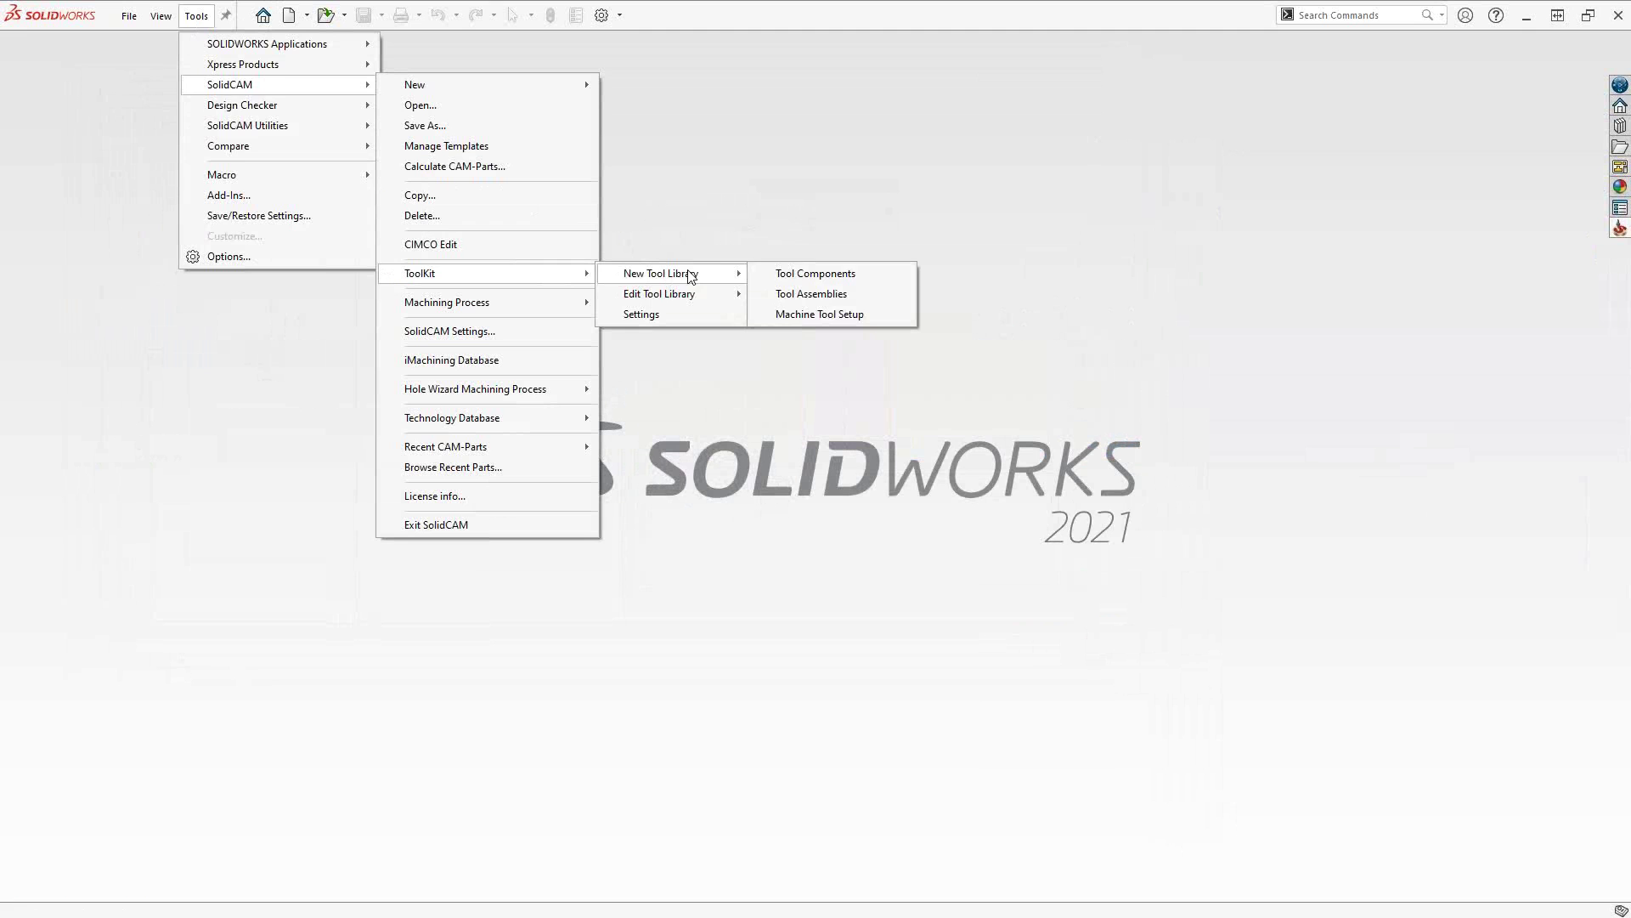
{"action": "left_click", "coordinate": [810, 294]}
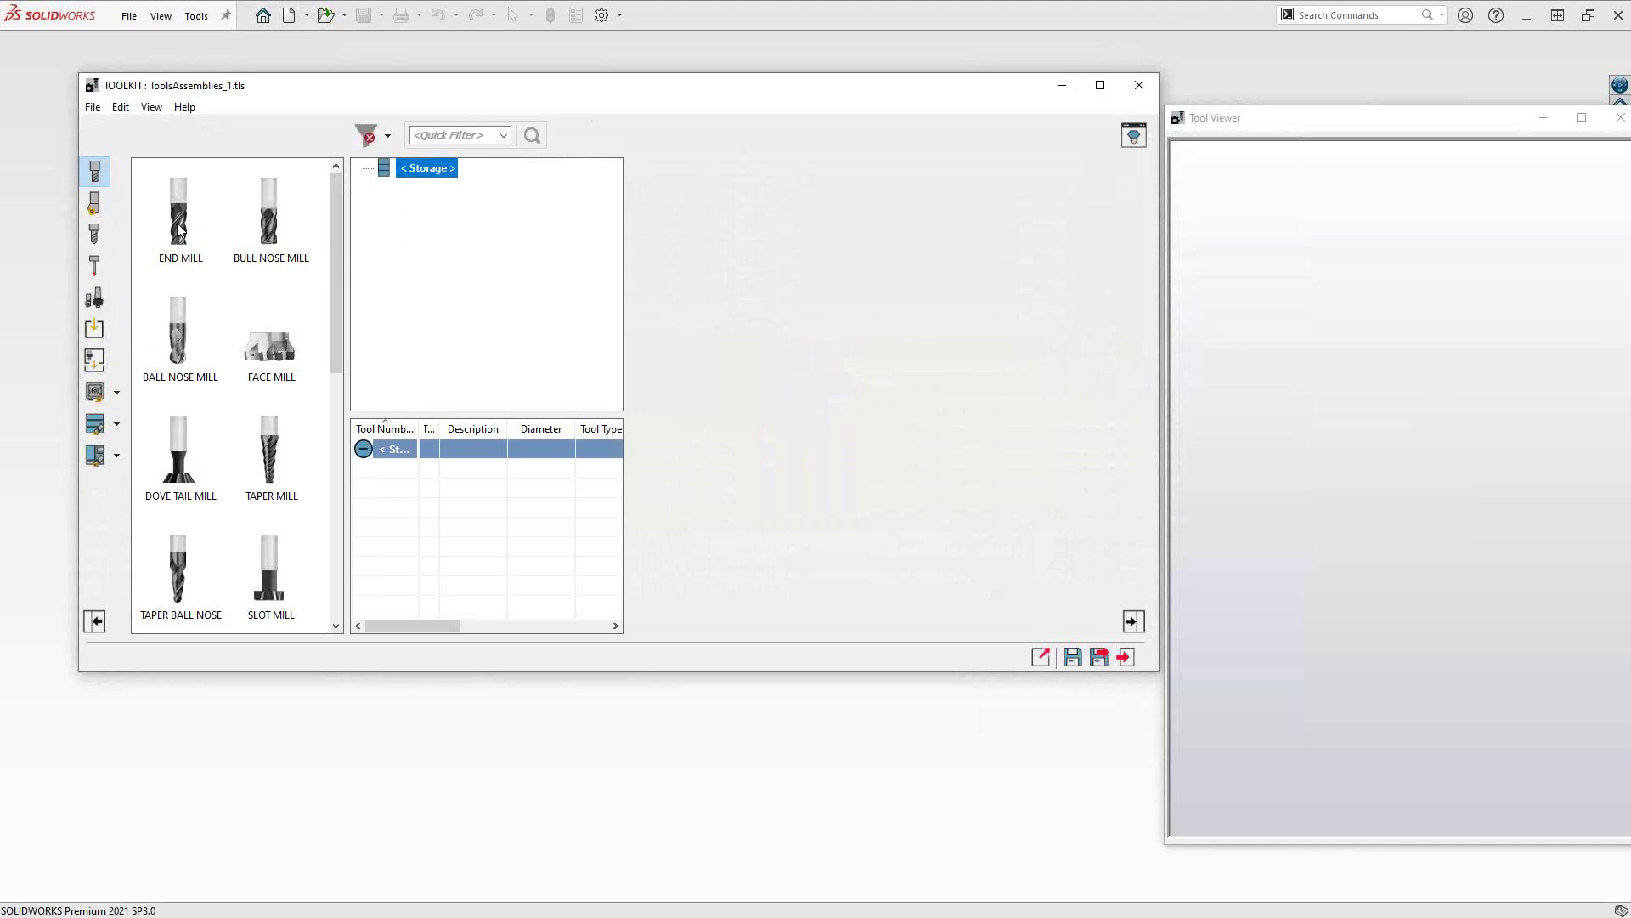
{"action": "left_click_drag", "start_coordinate": [179, 227], "coordinate": [411, 170]}
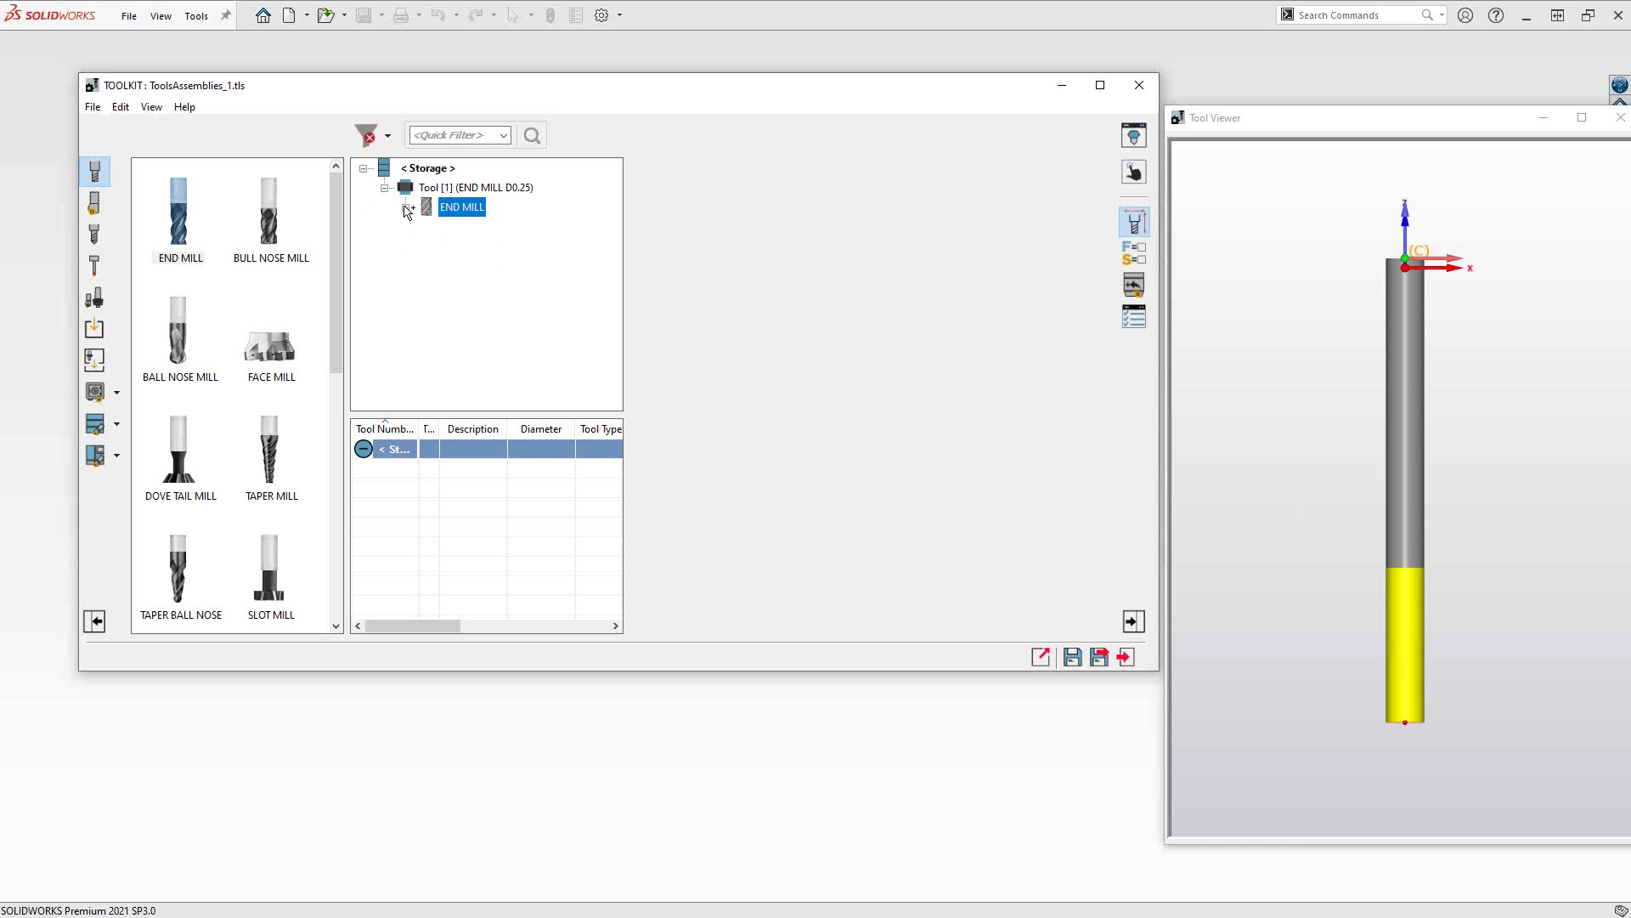
{"action": "left_click", "coordinate": [1137, 227]}
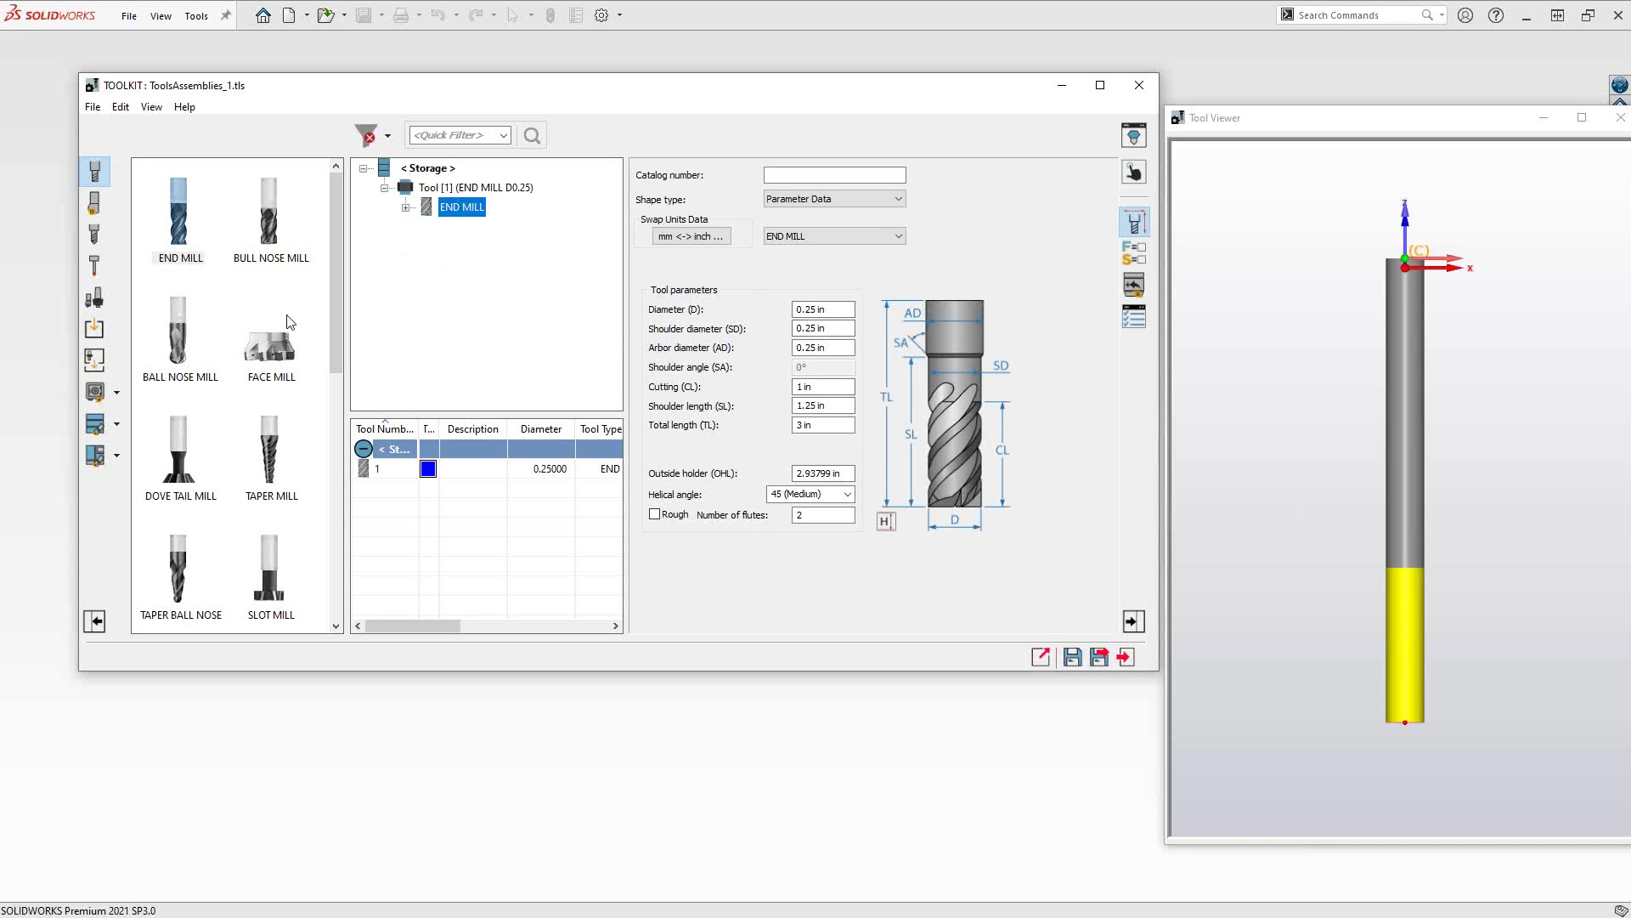
- Open SolidCAMComponentsLib.tlv as the tool components library to import from
{"action": "left_click", "coordinate": [94, 393]}
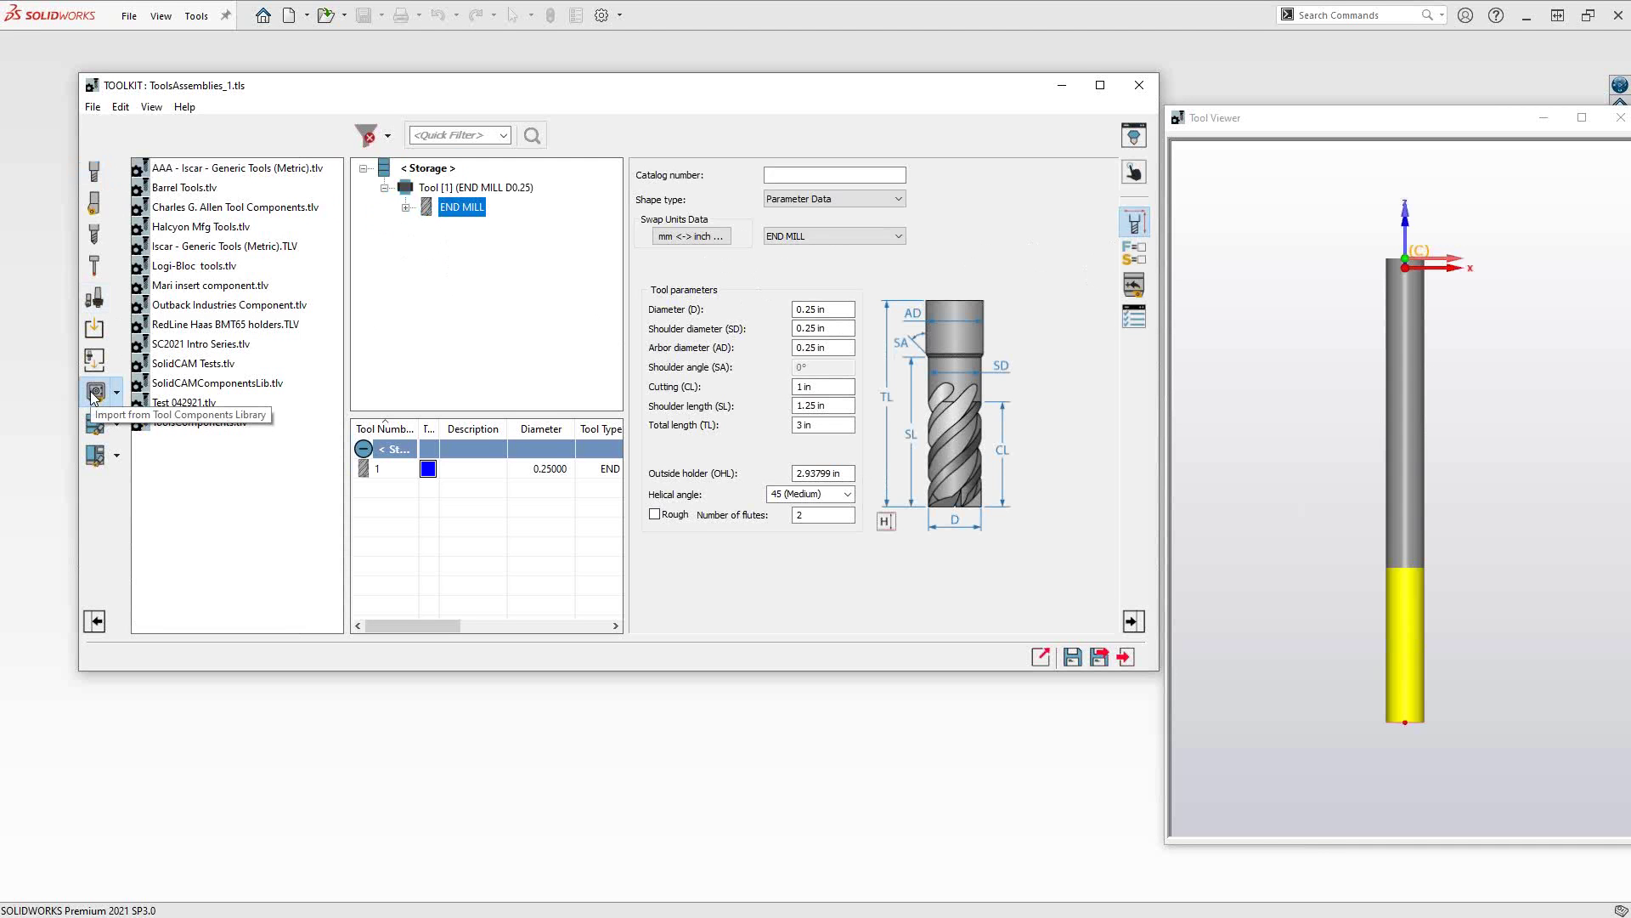
{"action": "left_click", "coordinate": [248, 384]}
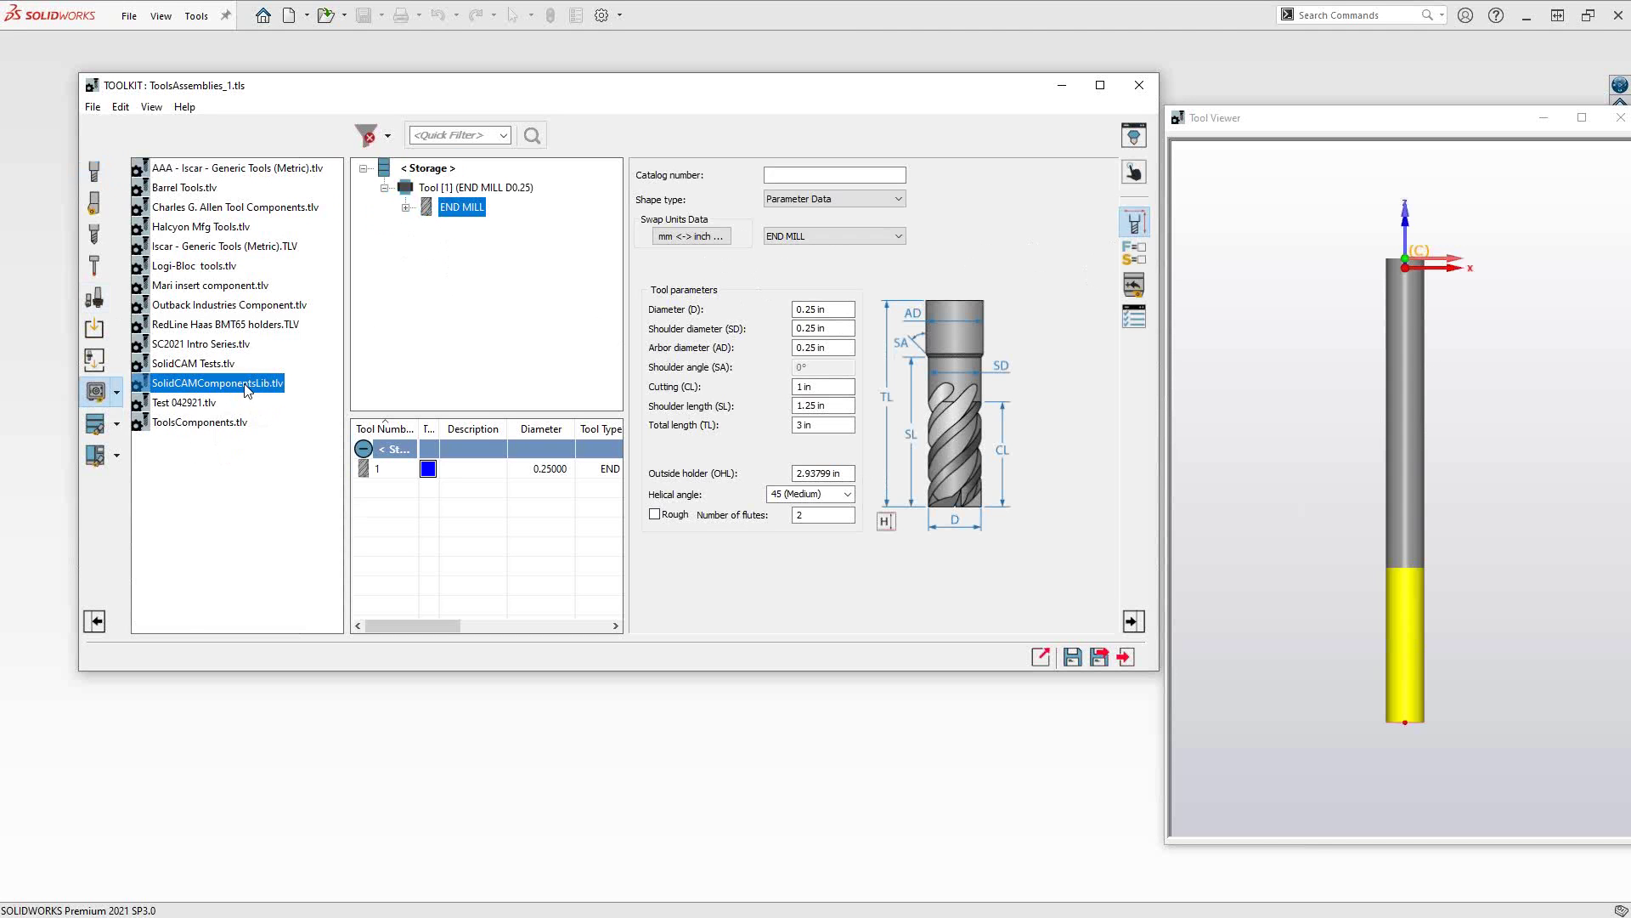
{"action": "double_click", "coordinate": [248, 387]}
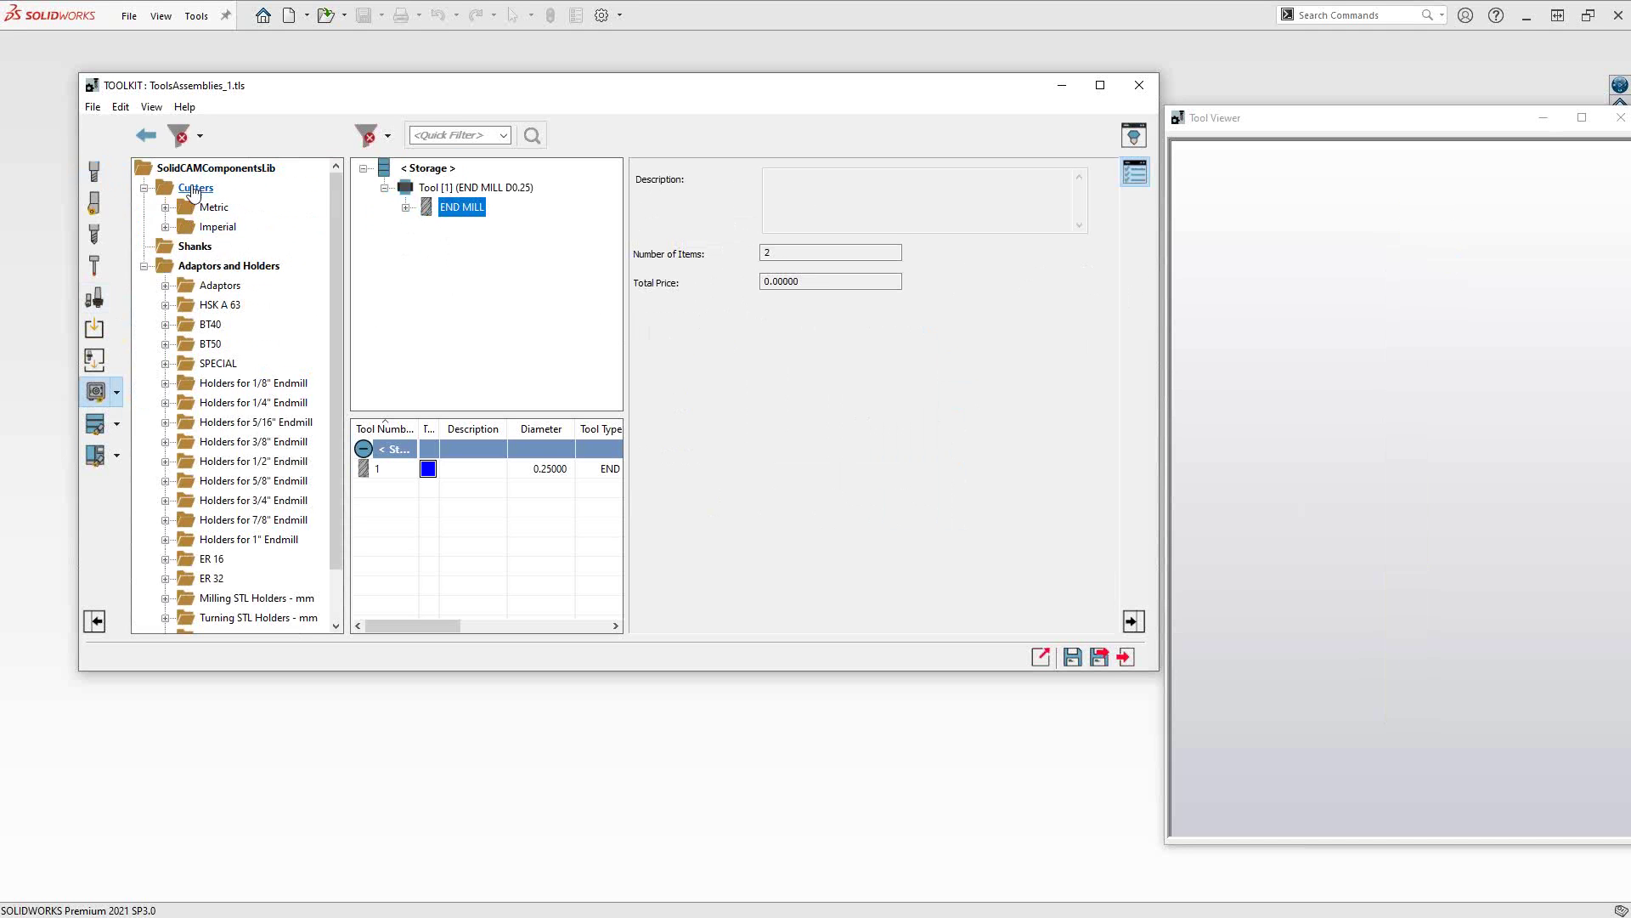
- Browse the Metric and Imperial cutters, the adaptors and the holder folders in the components library
{"action": "left_click", "coordinate": [166, 208]}
{"action": "left_click", "coordinate": [166, 208]}
{"action": "left_click", "coordinate": [165, 227]}
{"action": "left_click", "coordinate": [166, 227]}
{"action": "left_click", "coordinate": [164, 286]}
{"action": "left_click", "coordinate": [165, 285]}
{"action": "left_click", "coordinate": [165, 384]}
{"action": "left_click", "coordinate": [166, 384]}
{"action": "scroll", "coordinate": [234, 520], "scroll_direction": "down", "scroll_amount": 1}
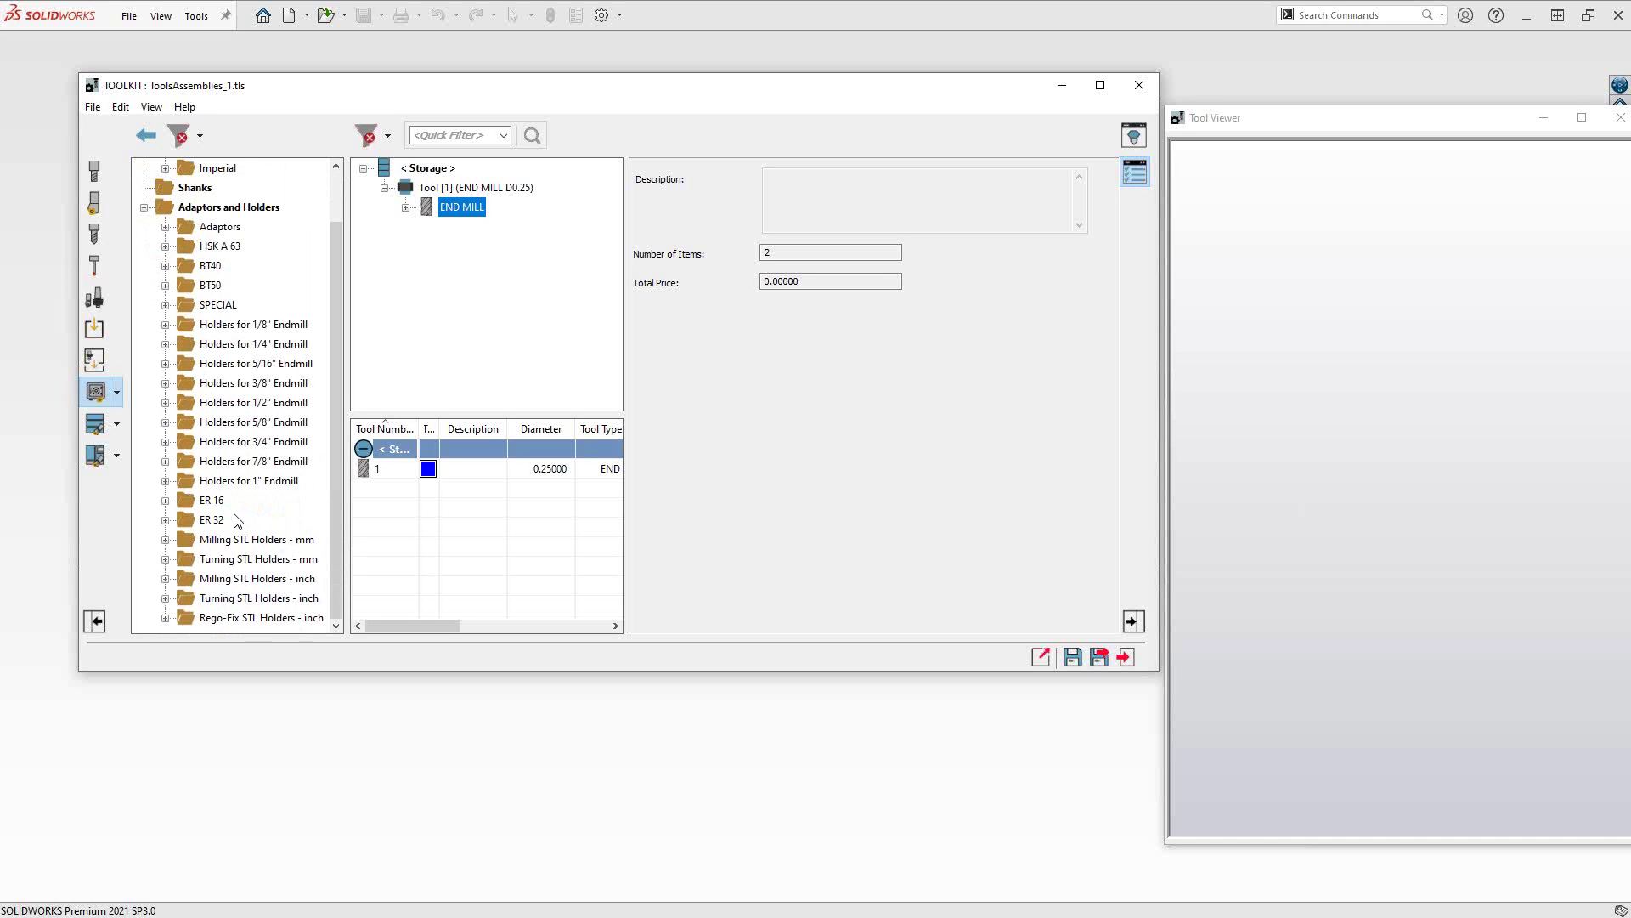
{"action": "scroll", "coordinate": [236, 521], "scroll_direction": "up", "scroll_amount": 1}
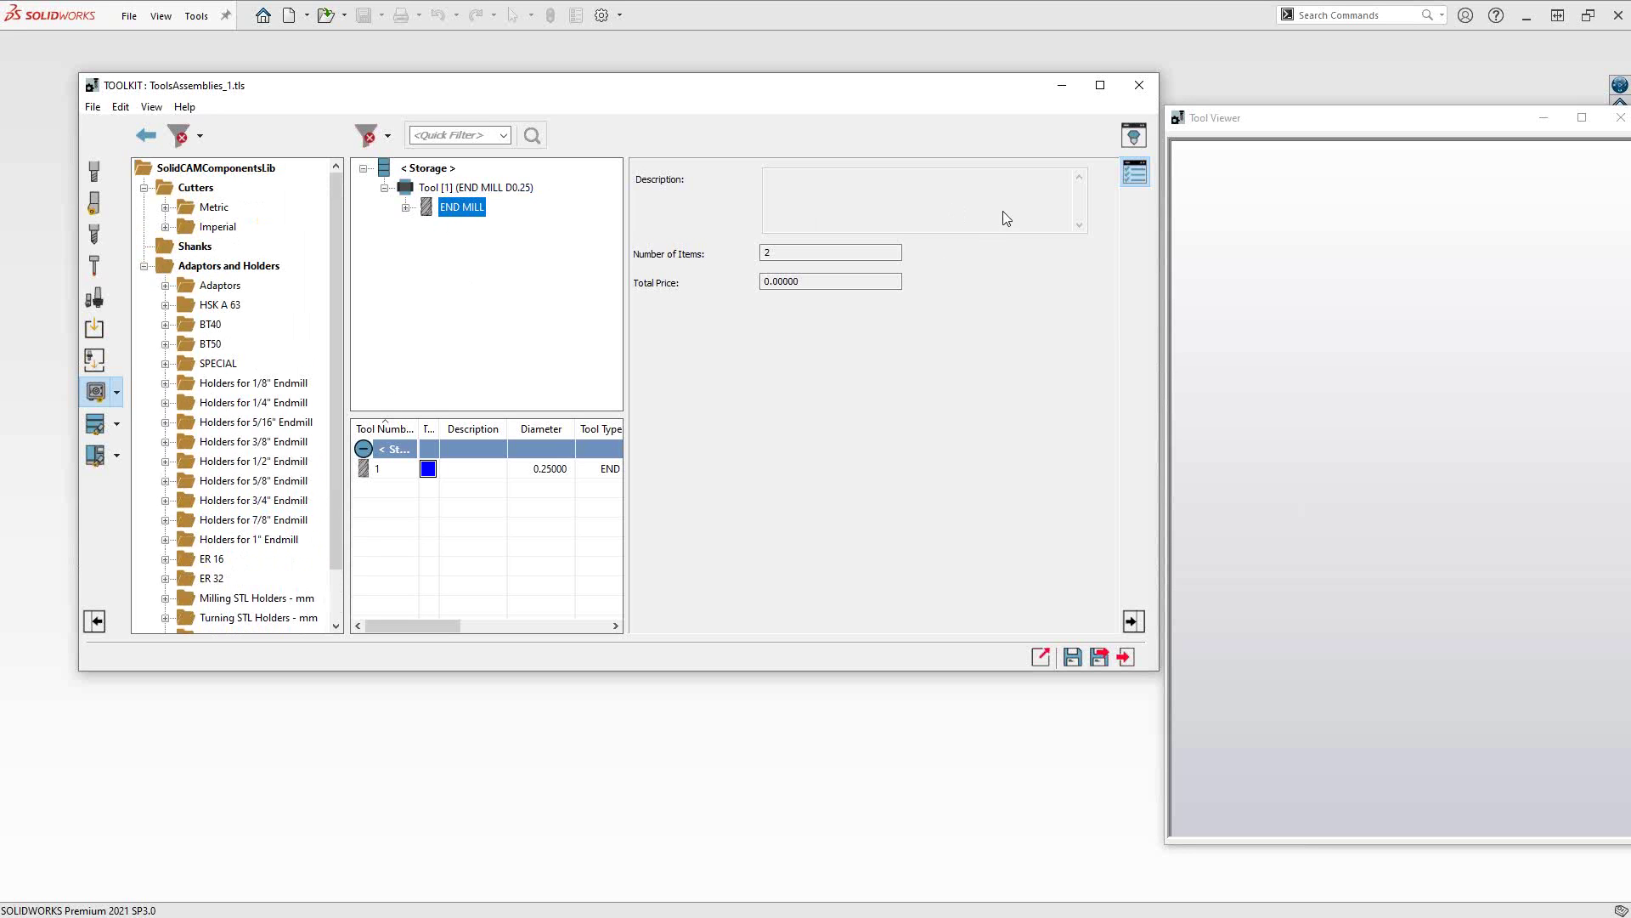
- Set the end mill's cutting diameter (D) to 0.5 in
{"action": "left_click", "coordinate": [456, 186]}
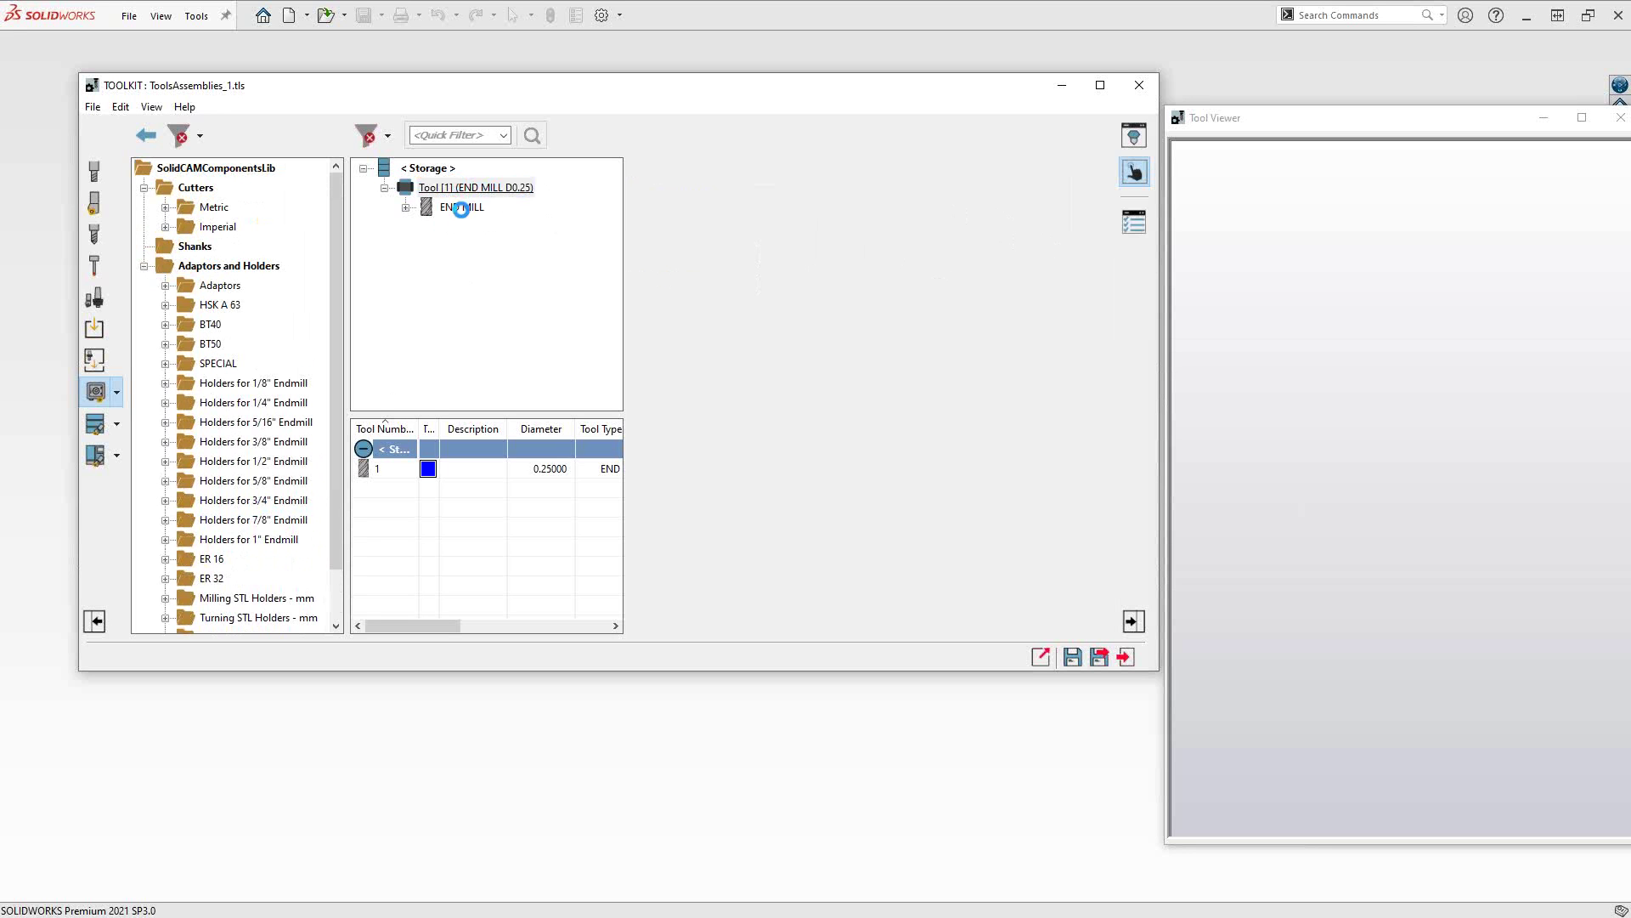
{"action": "left_click", "coordinate": [461, 207]}
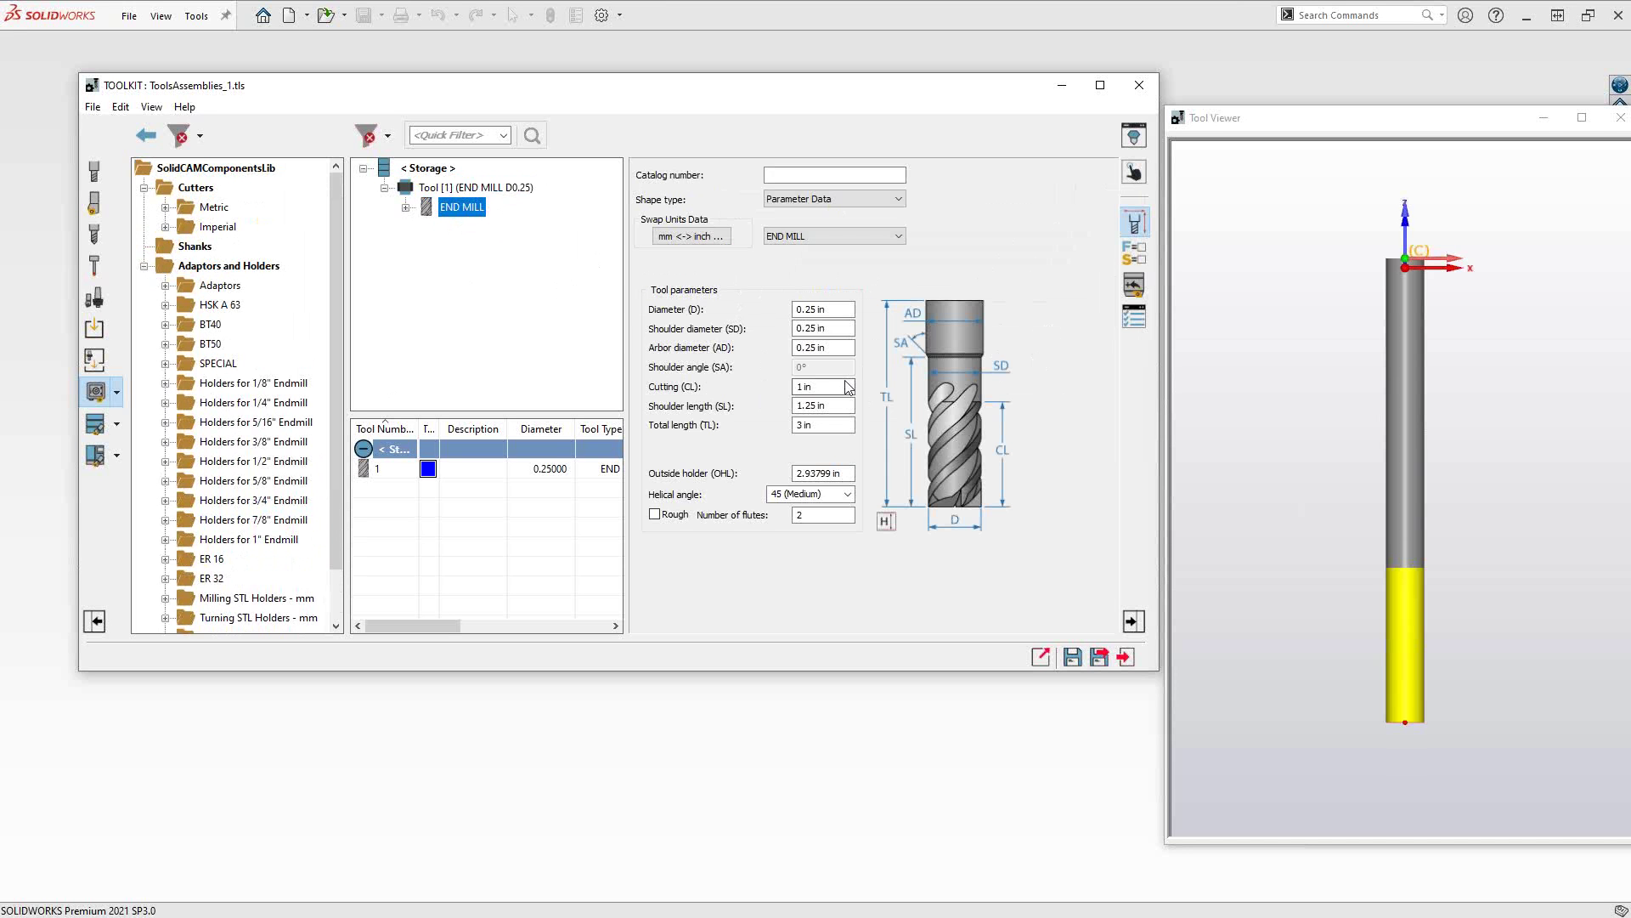
{"action": "left_click", "coordinate": [817, 309]}
{"action": "type", "text": ".5"}
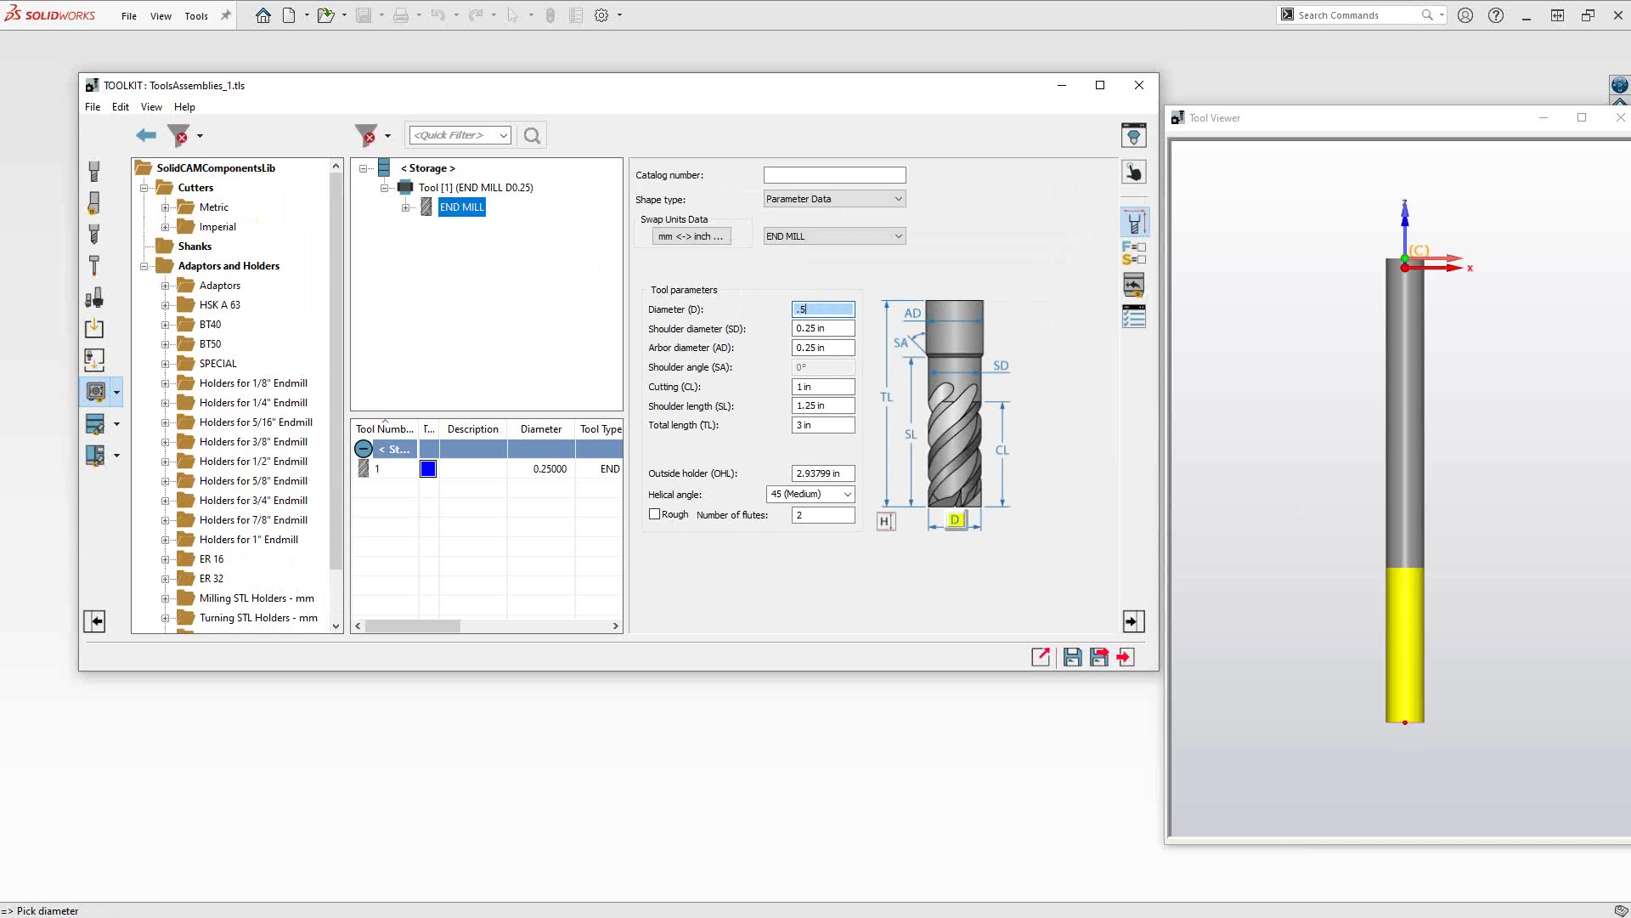
{"action": "left_click", "coordinate": [823, 423]}
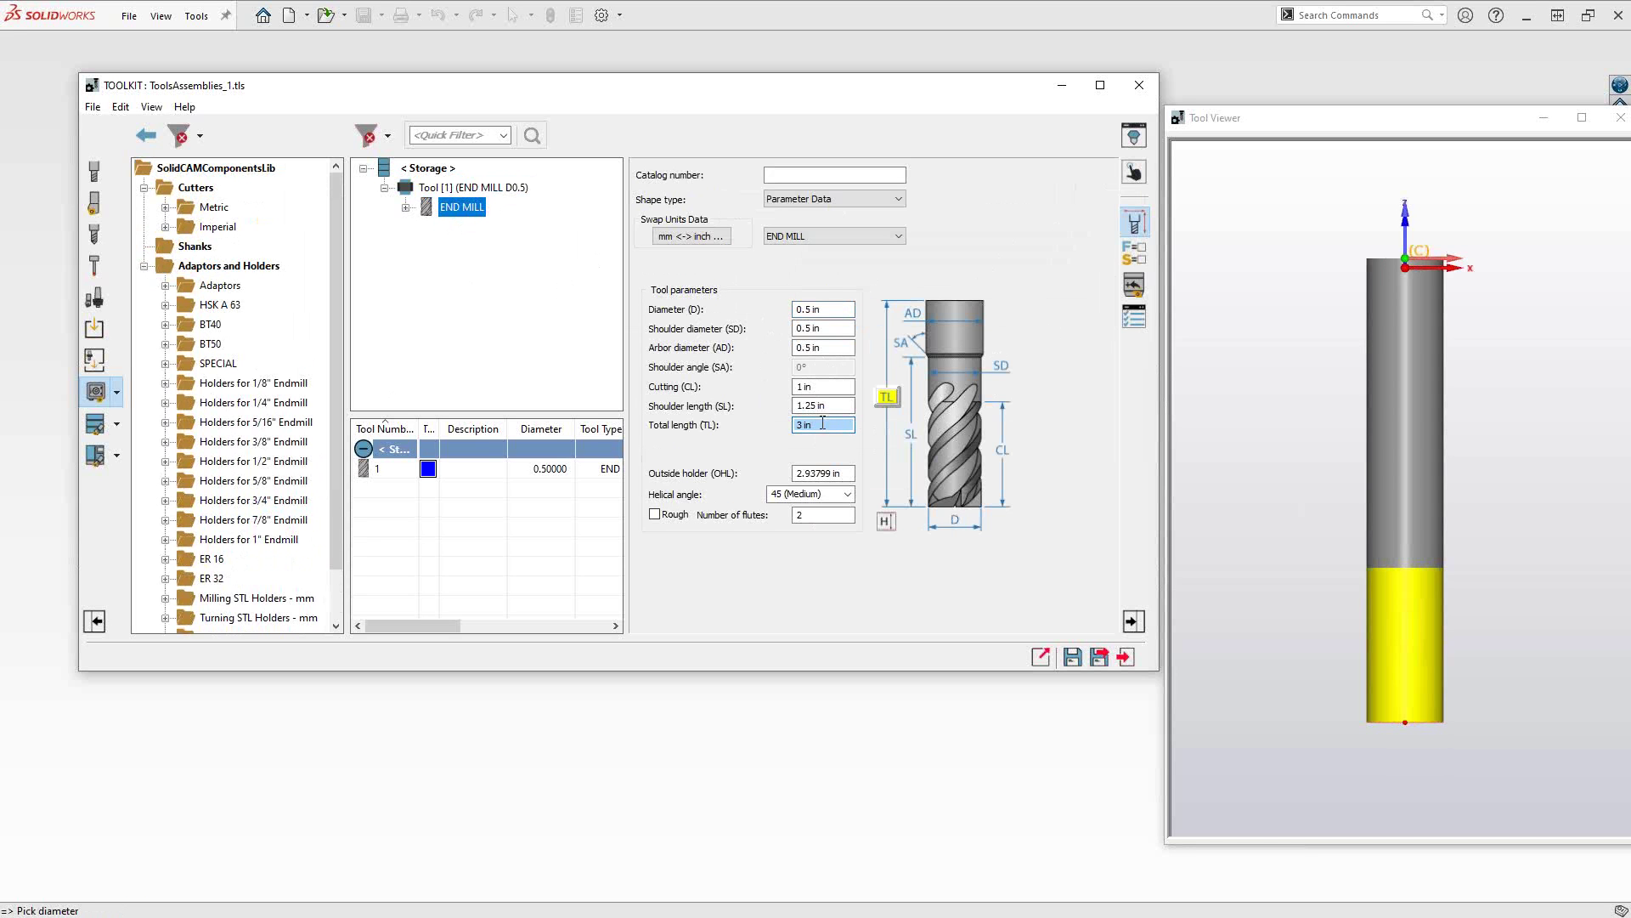
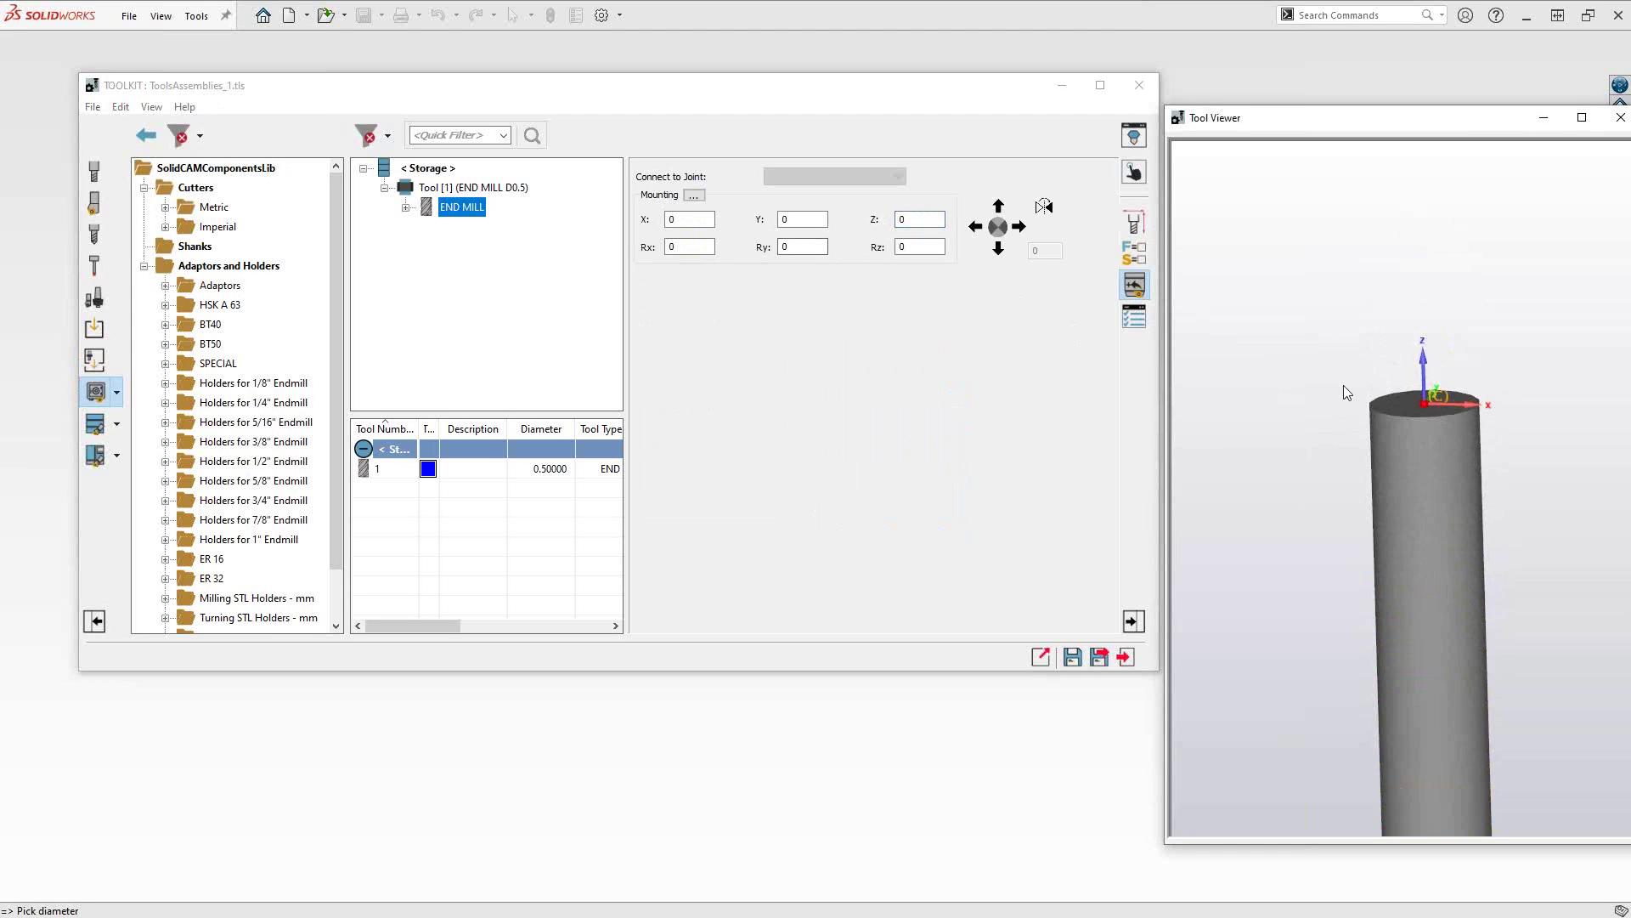
- Inspect the end mill's mounting coordinate system at the shank end in the tool viewer
{"action": "scroll", "coordinate": [1446, 455], "scroll_direction": "down", "scroll_amount": 2}
{"action": "mouse_move", "coordinate": [1439, 481]}
{"action": "middle_mouse_down"}
{"action": "mouse_move", "coordinate": [1410, 471]}
{"action": "mouse_move", "coordinate": [1425, 464]}
{"action": "middle_mouse_up"}
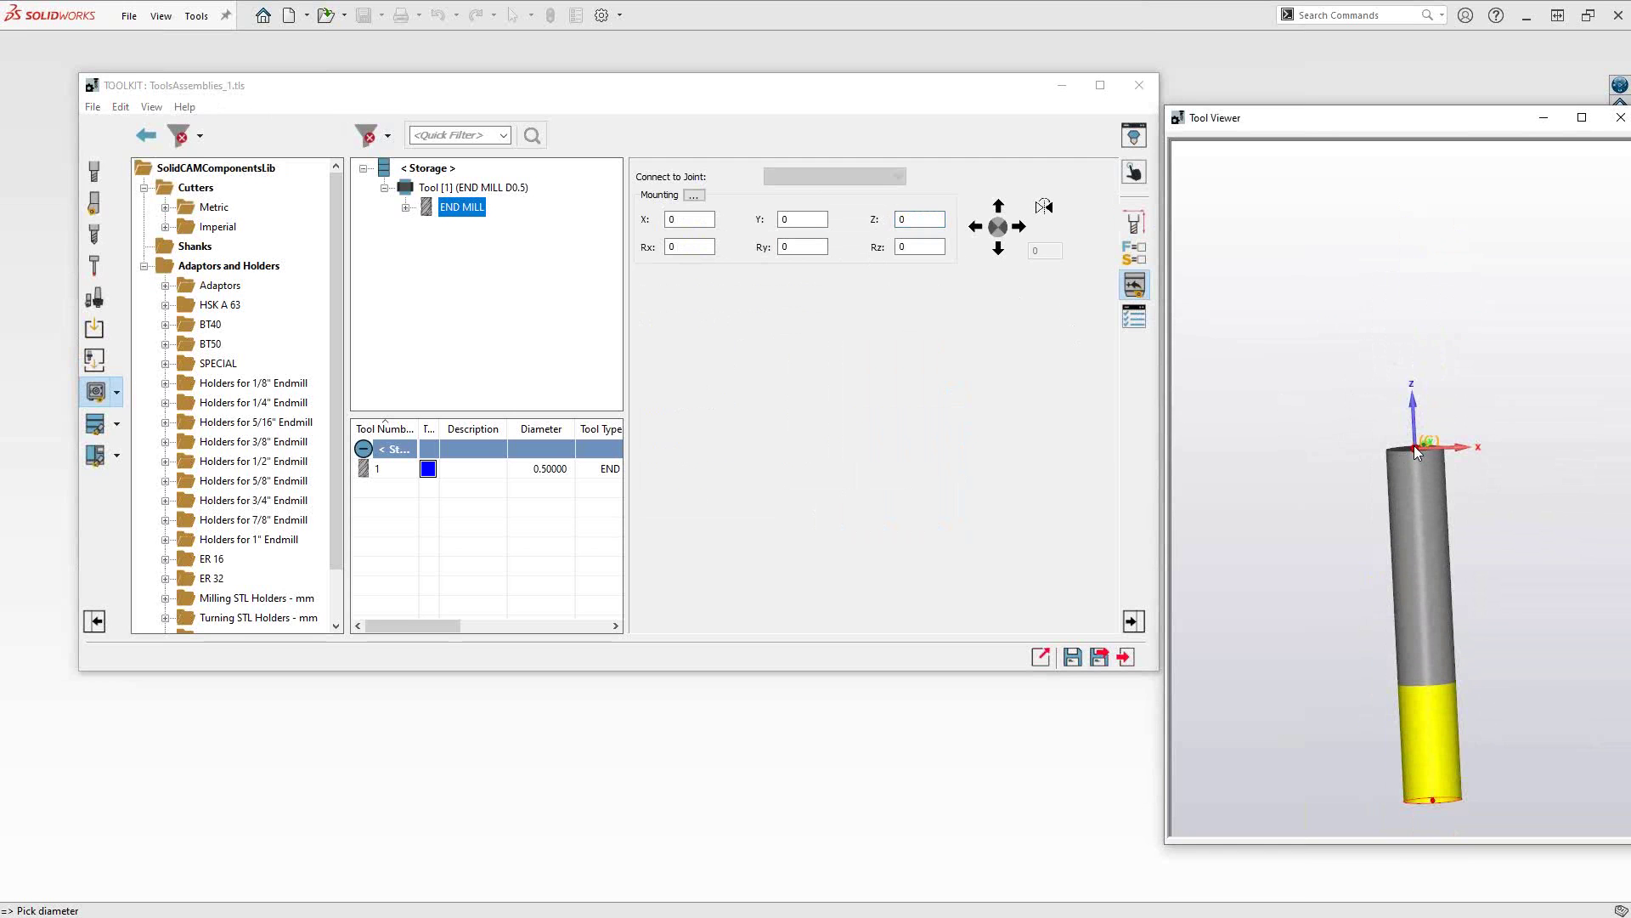
{"action": "middle_click_drag", "start_coordinate": [1404, 471], "coordinate": [1319, 456]}
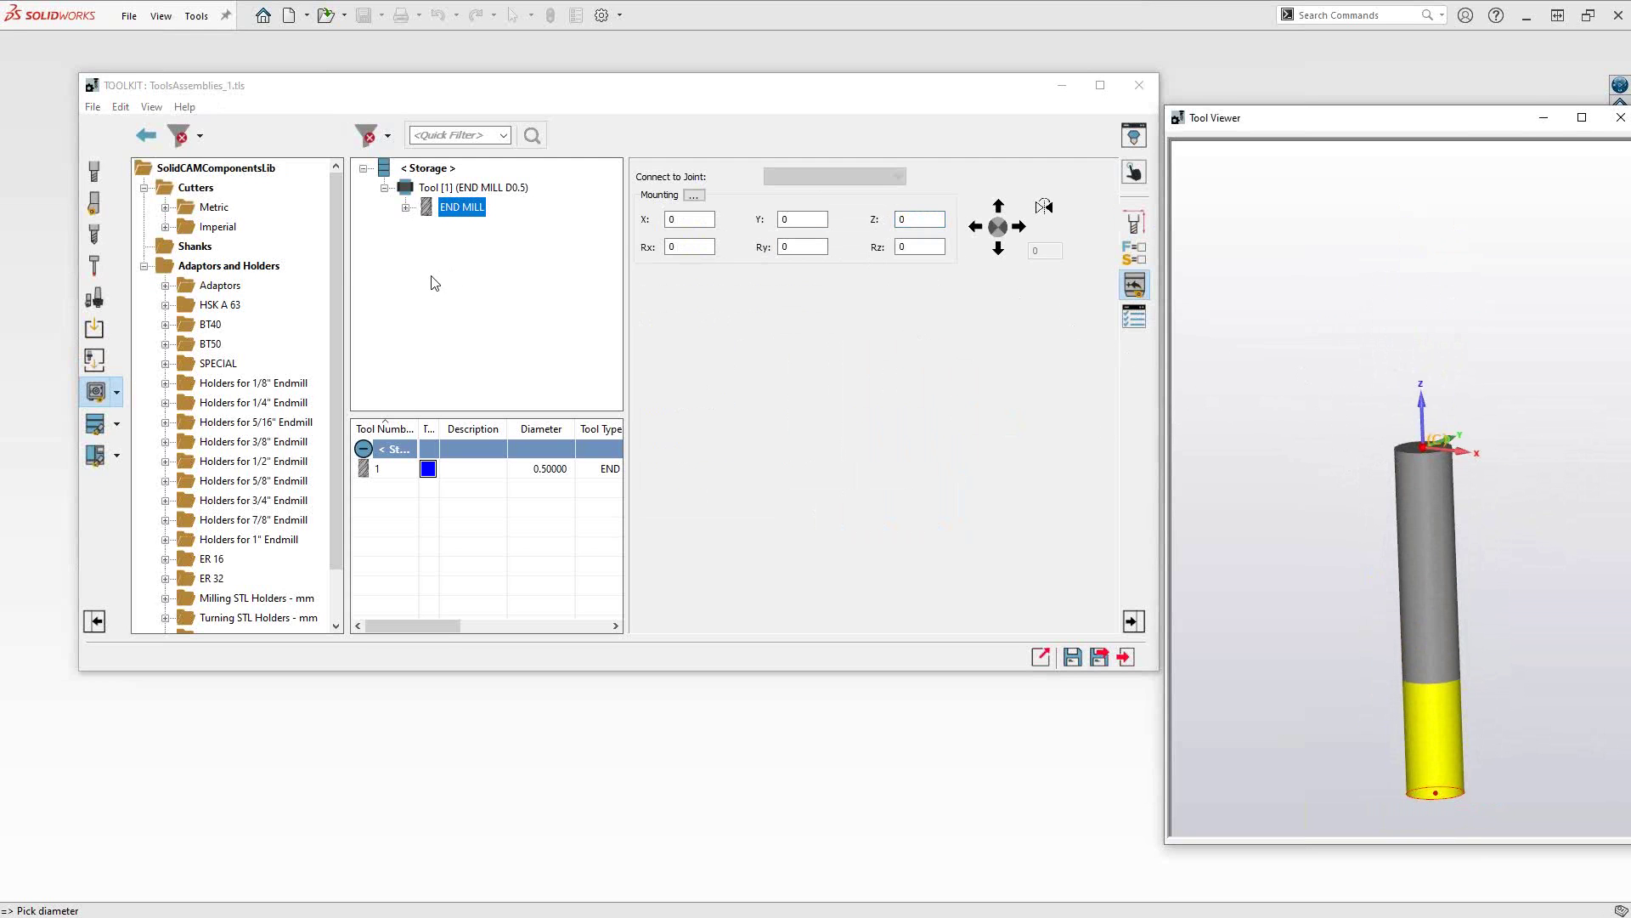
- Add the CAT40 adaptor from the components library to the storage as a separate tool
{"action": "left_click", "coordinate": [165, 286]}
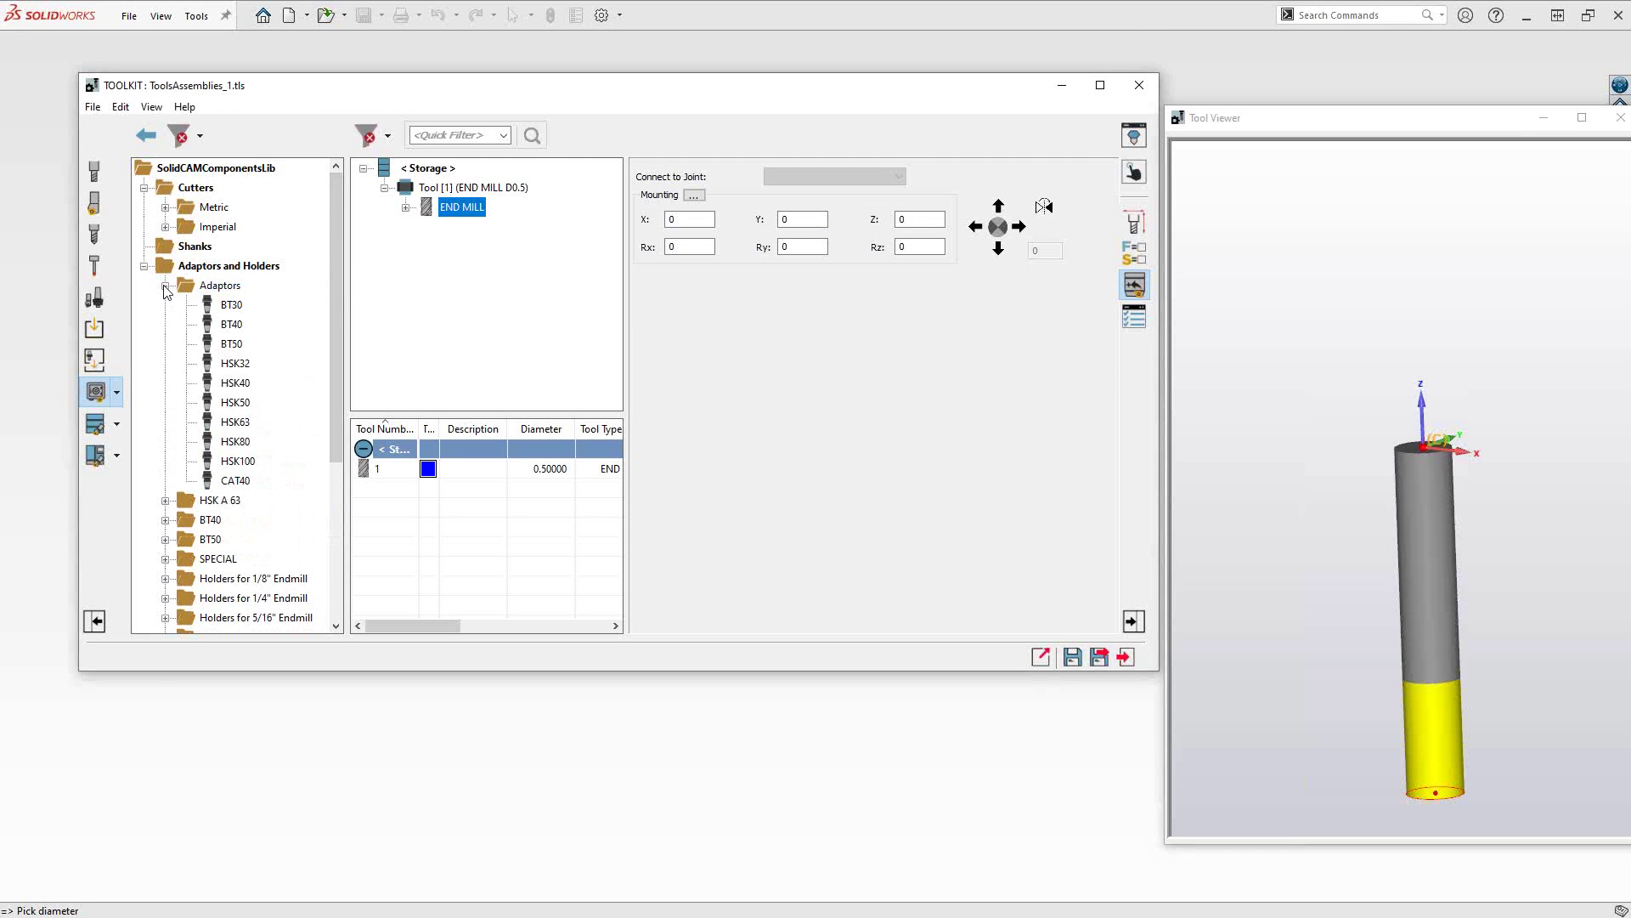
{"action": "left_click", "coordinate": [236, 480]}
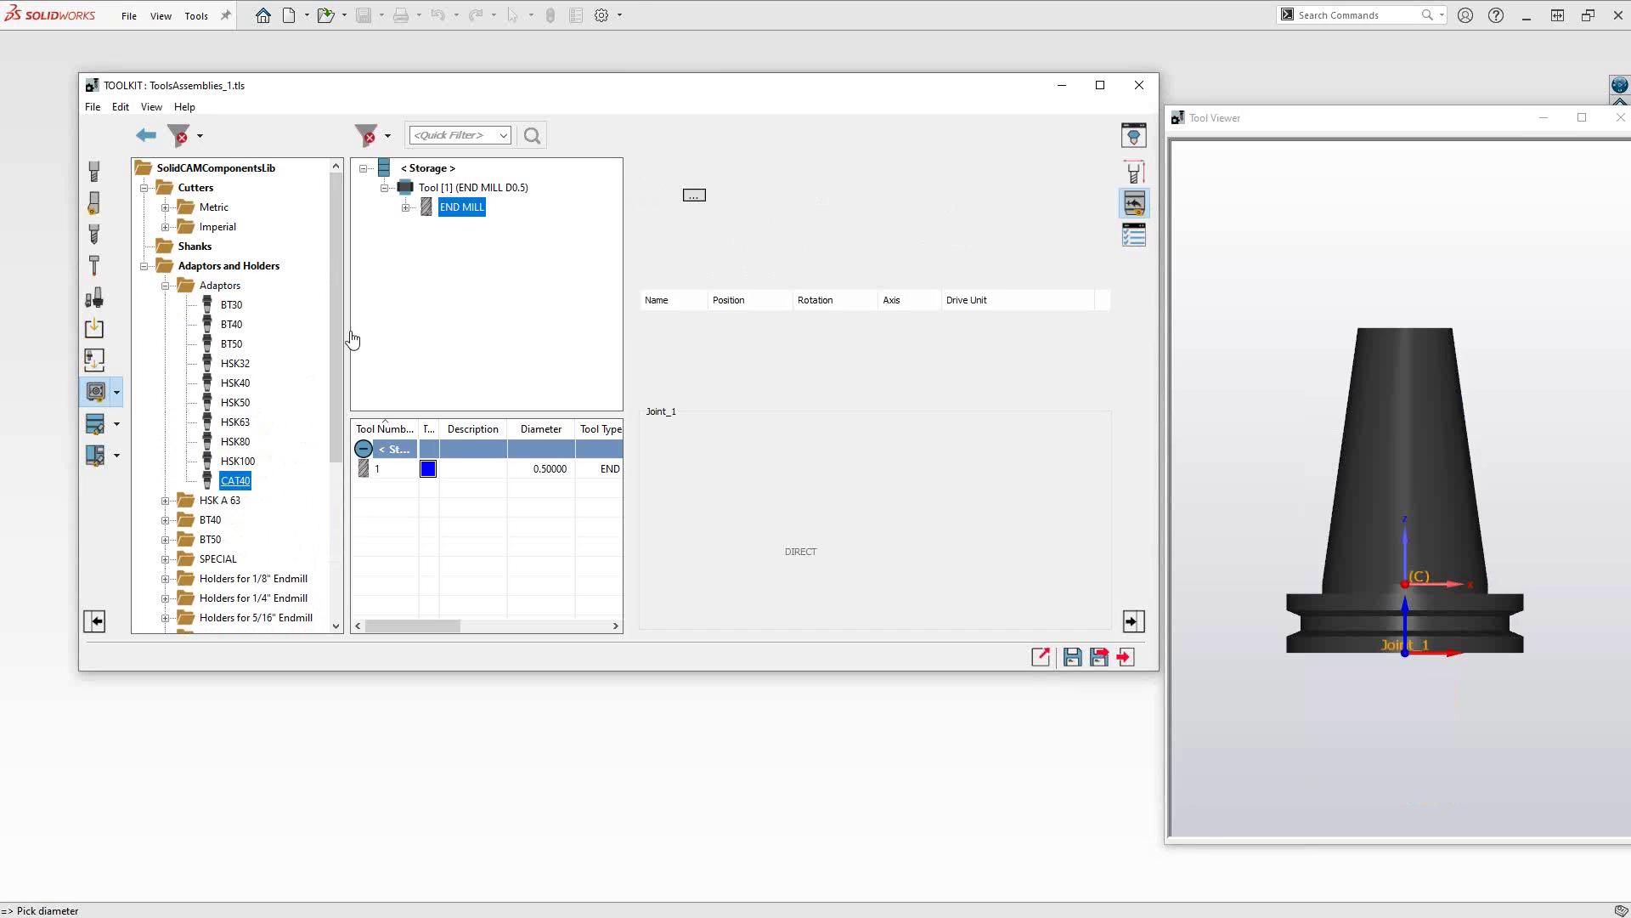
{"action": "double_click", "coordinate": [427, 169]}
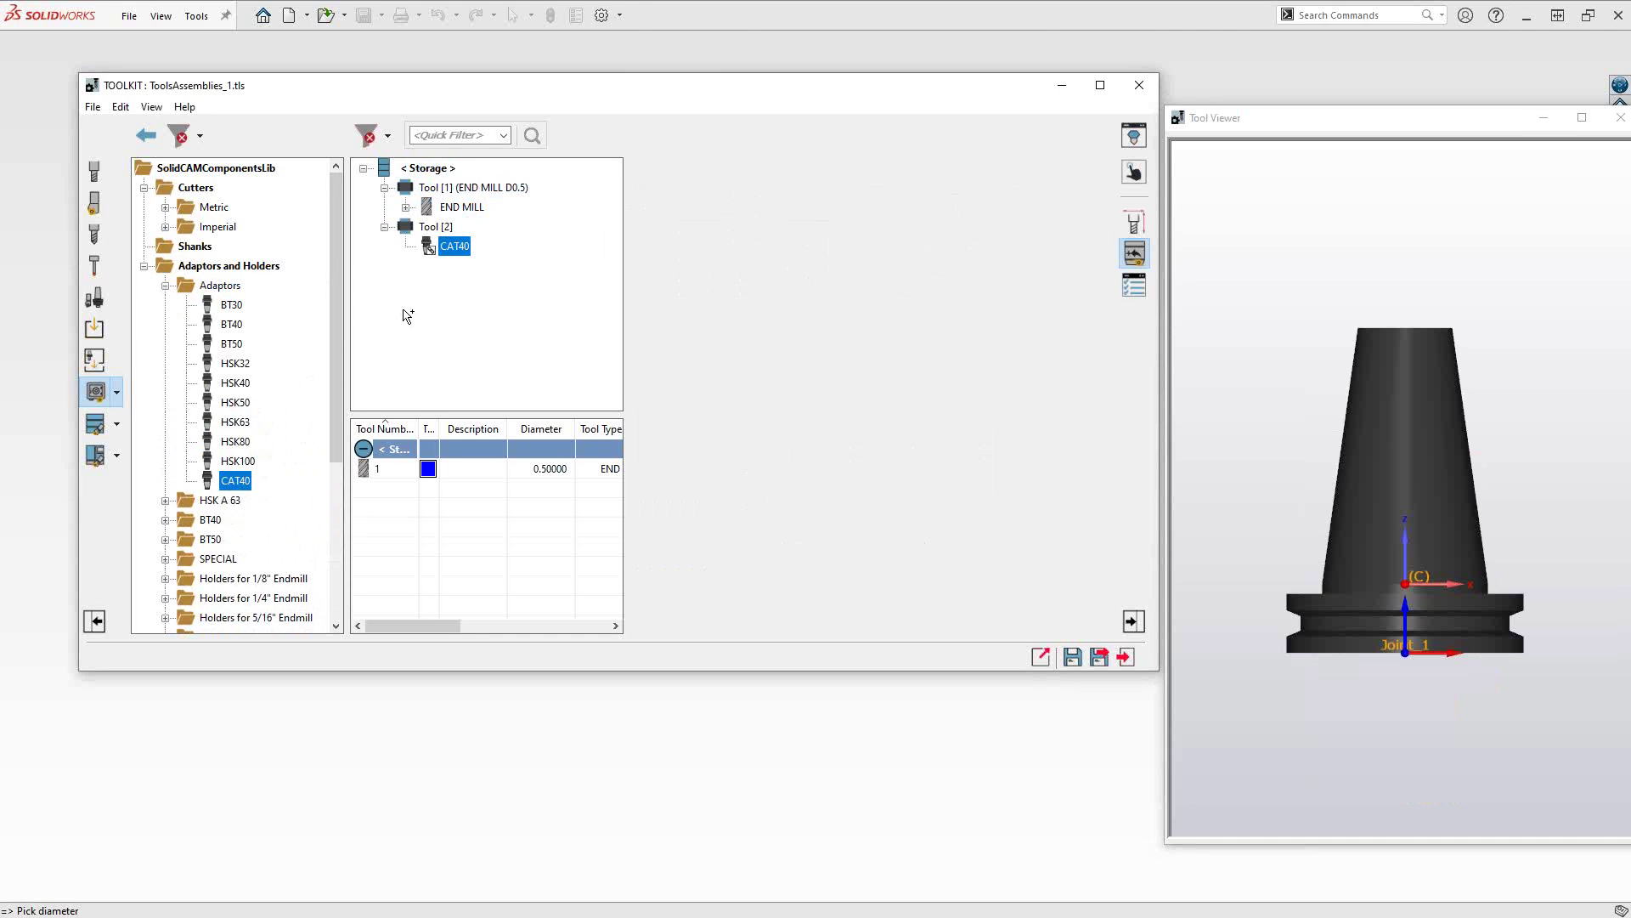
- Examine the CAT40 adaptor's mounting coordinate system and the position of Joint_1 in the tool viewer
{"action": "left_click", "coordinate": [1218, 503]}
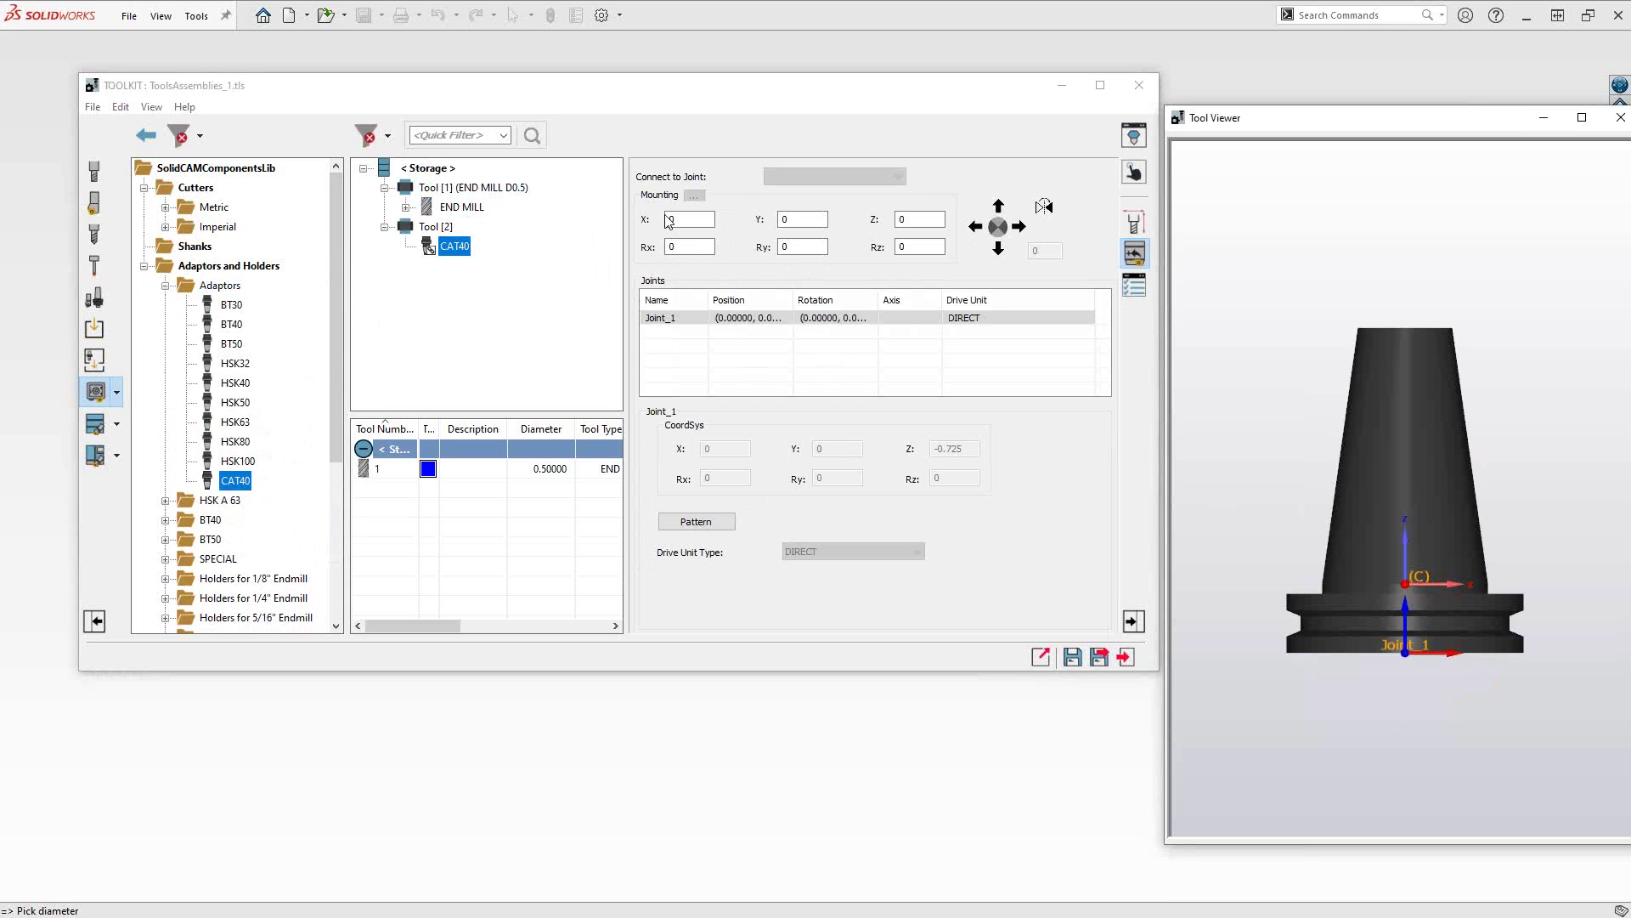
{"action": "middle_click_drag", "start_coordinate": [1403, 593], "coordinate": [1380, 607]}
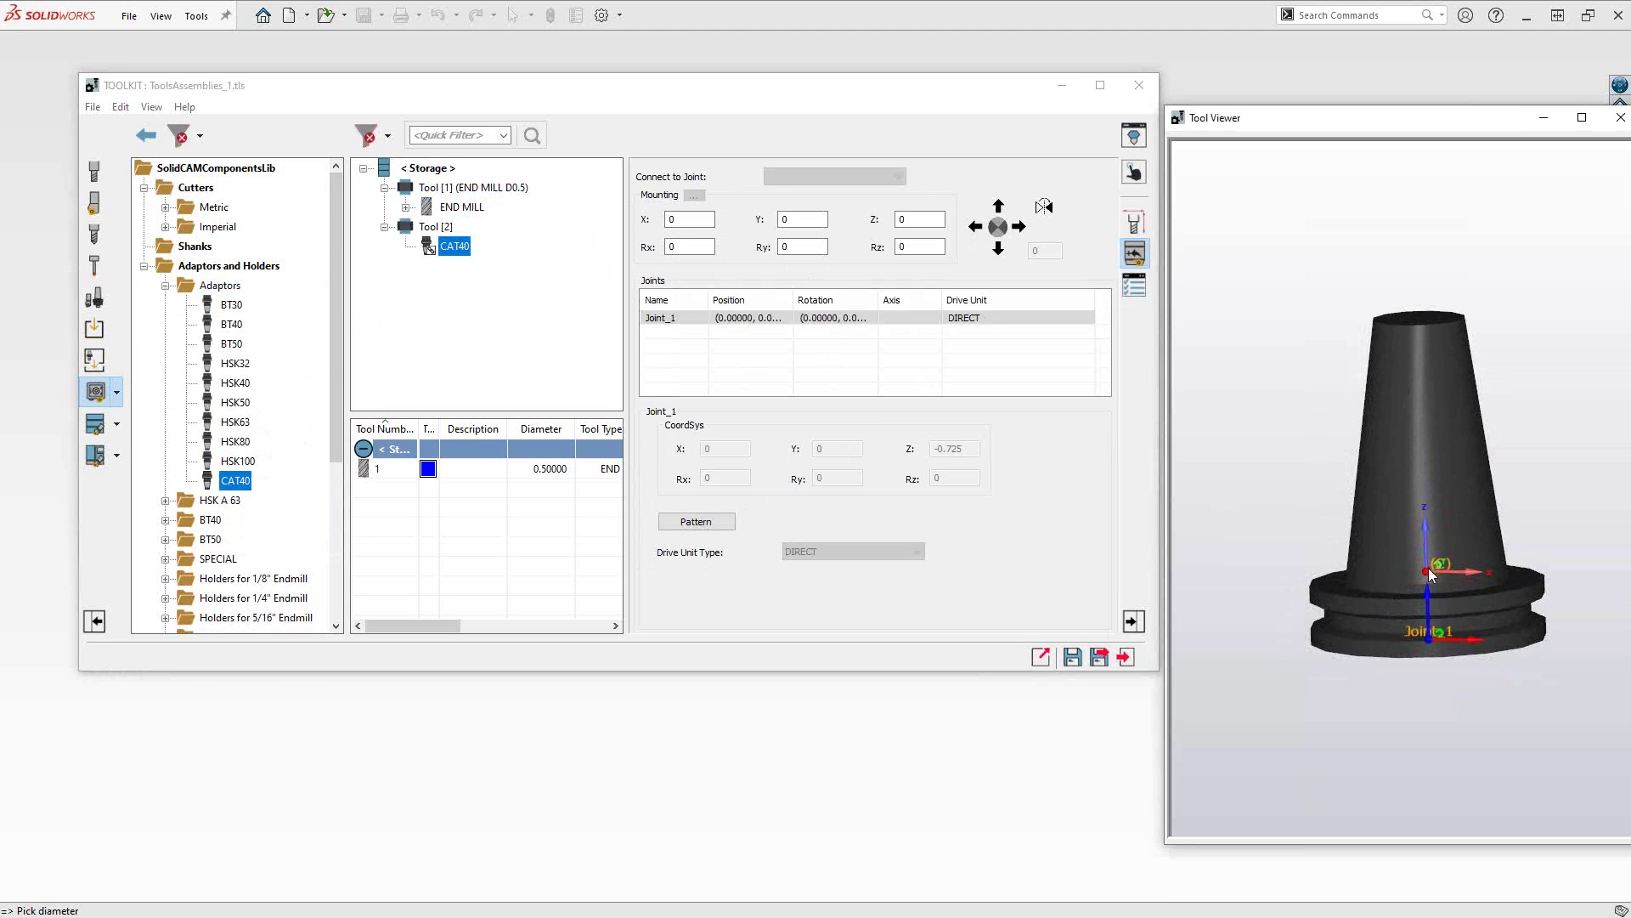
{"action": "left_click", "coordinate": [670, 320]}
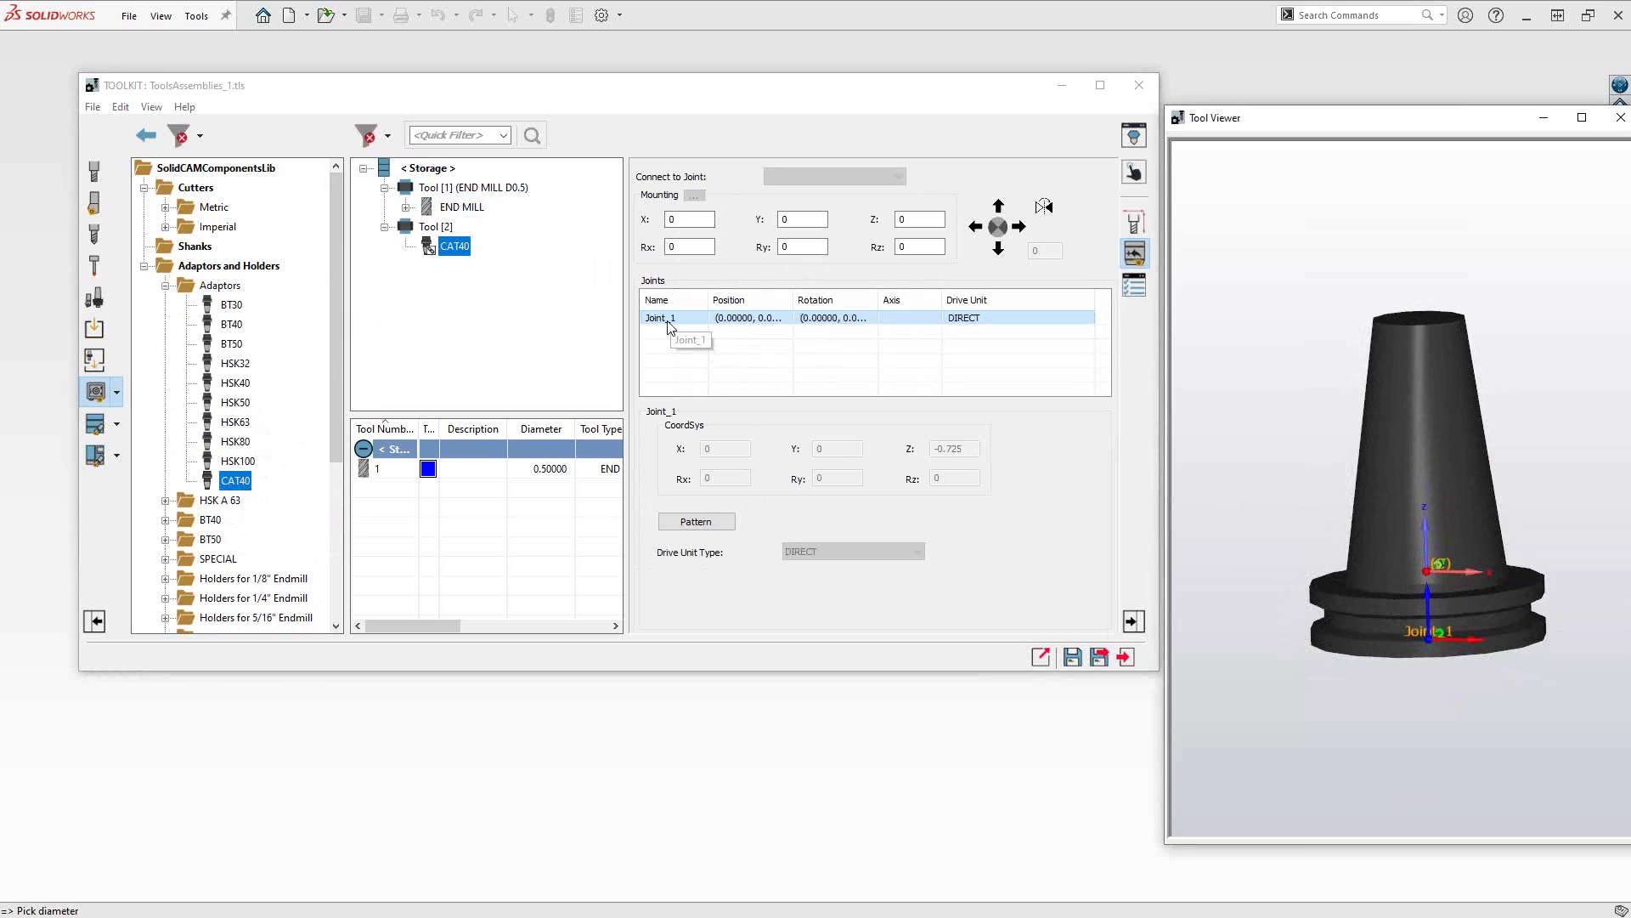
{"action": "left_click", "coordinate": [455, 250]}
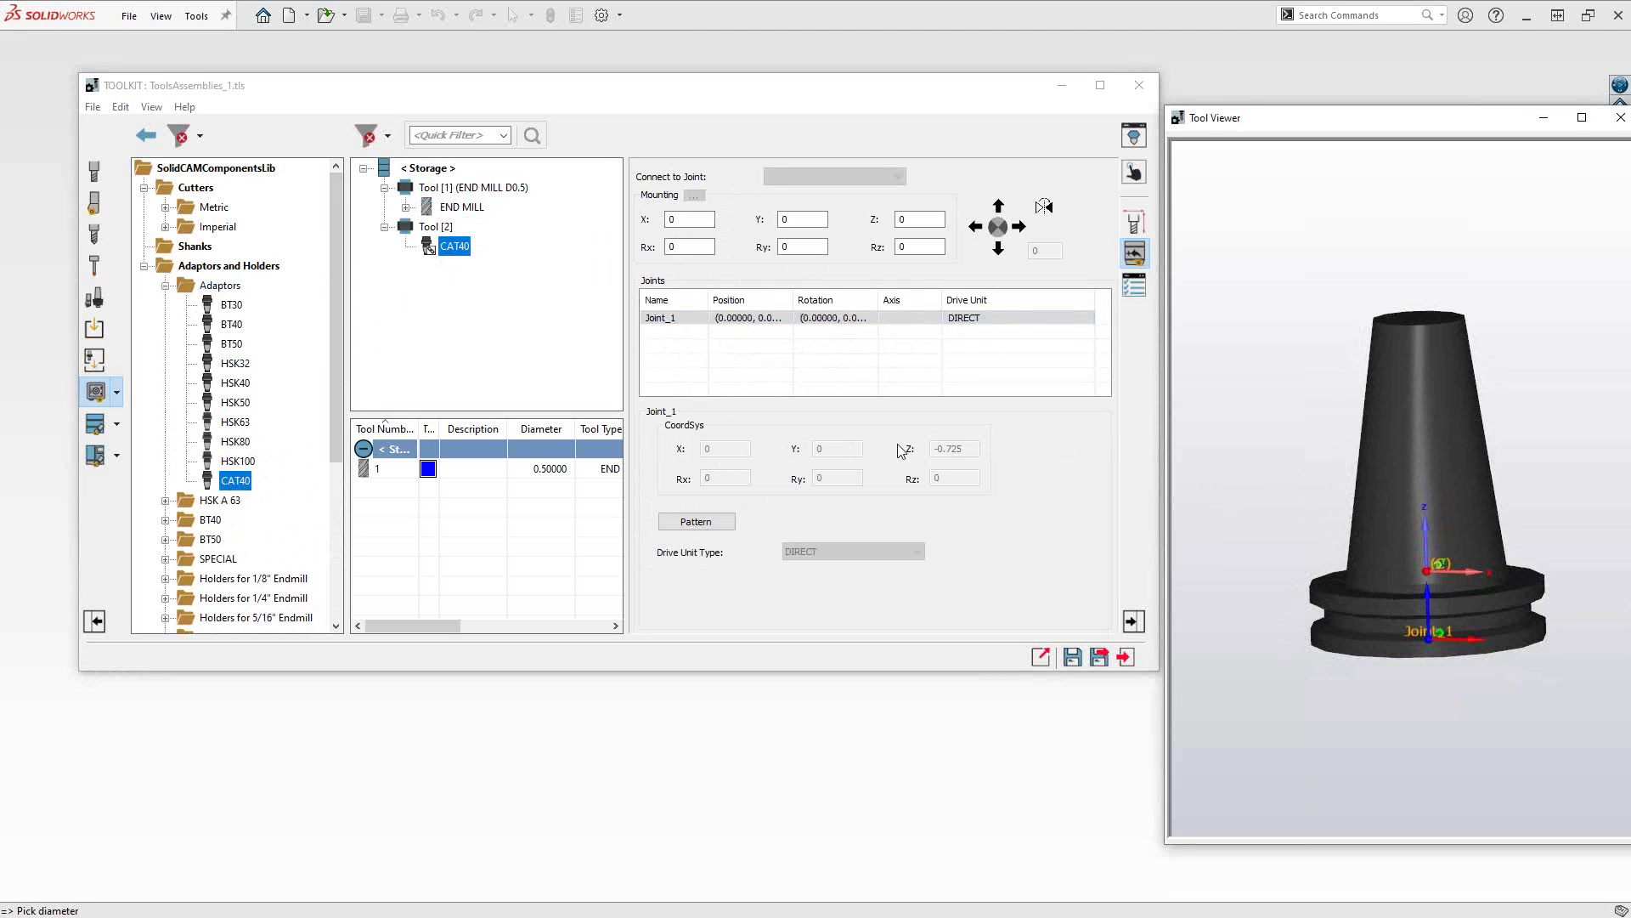
{"action": "mouse_move", "coordinate": [1425, 636]}
{"action": "middle_mouse_down"}
{"action": "mouse_move", "coordinate": [1428, 590]}
{"action": "mouse_move", "coordinate": [1427, 650]}
{"action": "mouse_move", "coordinate": [1445, 654]}
{"action": "middle_mouse_up"}
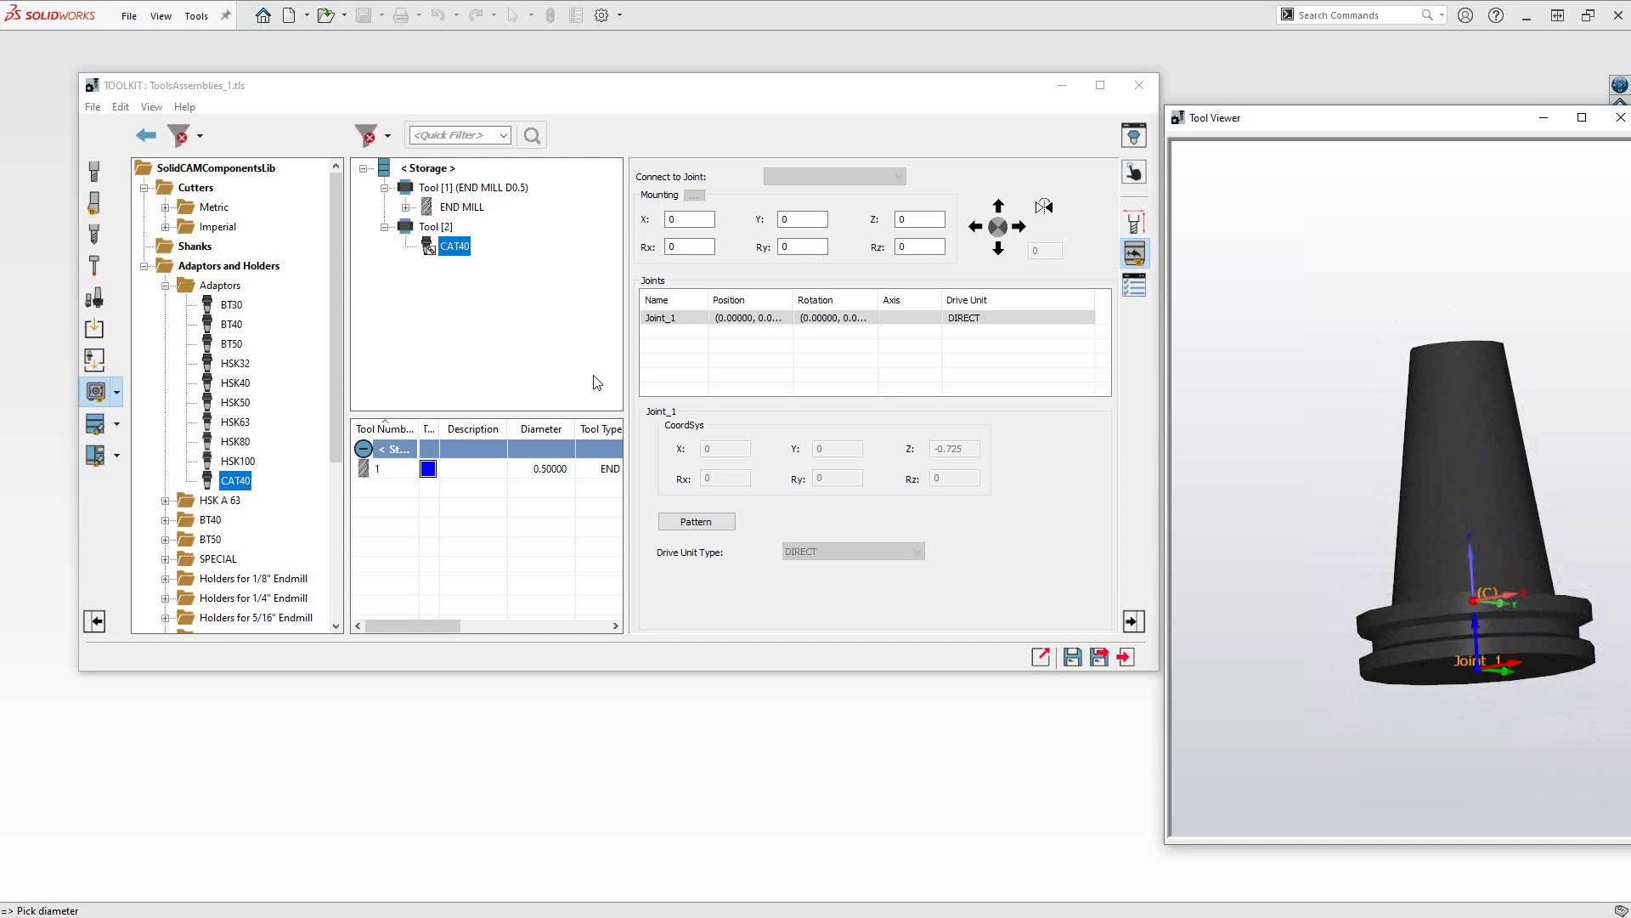
- Inspect Joint_1 up close on the bottom face of the CAT40 adaptor
{"action": "scroll", "coordinate": [1478, 677], "scroll_direction": "up", "scroll_amount": 3}
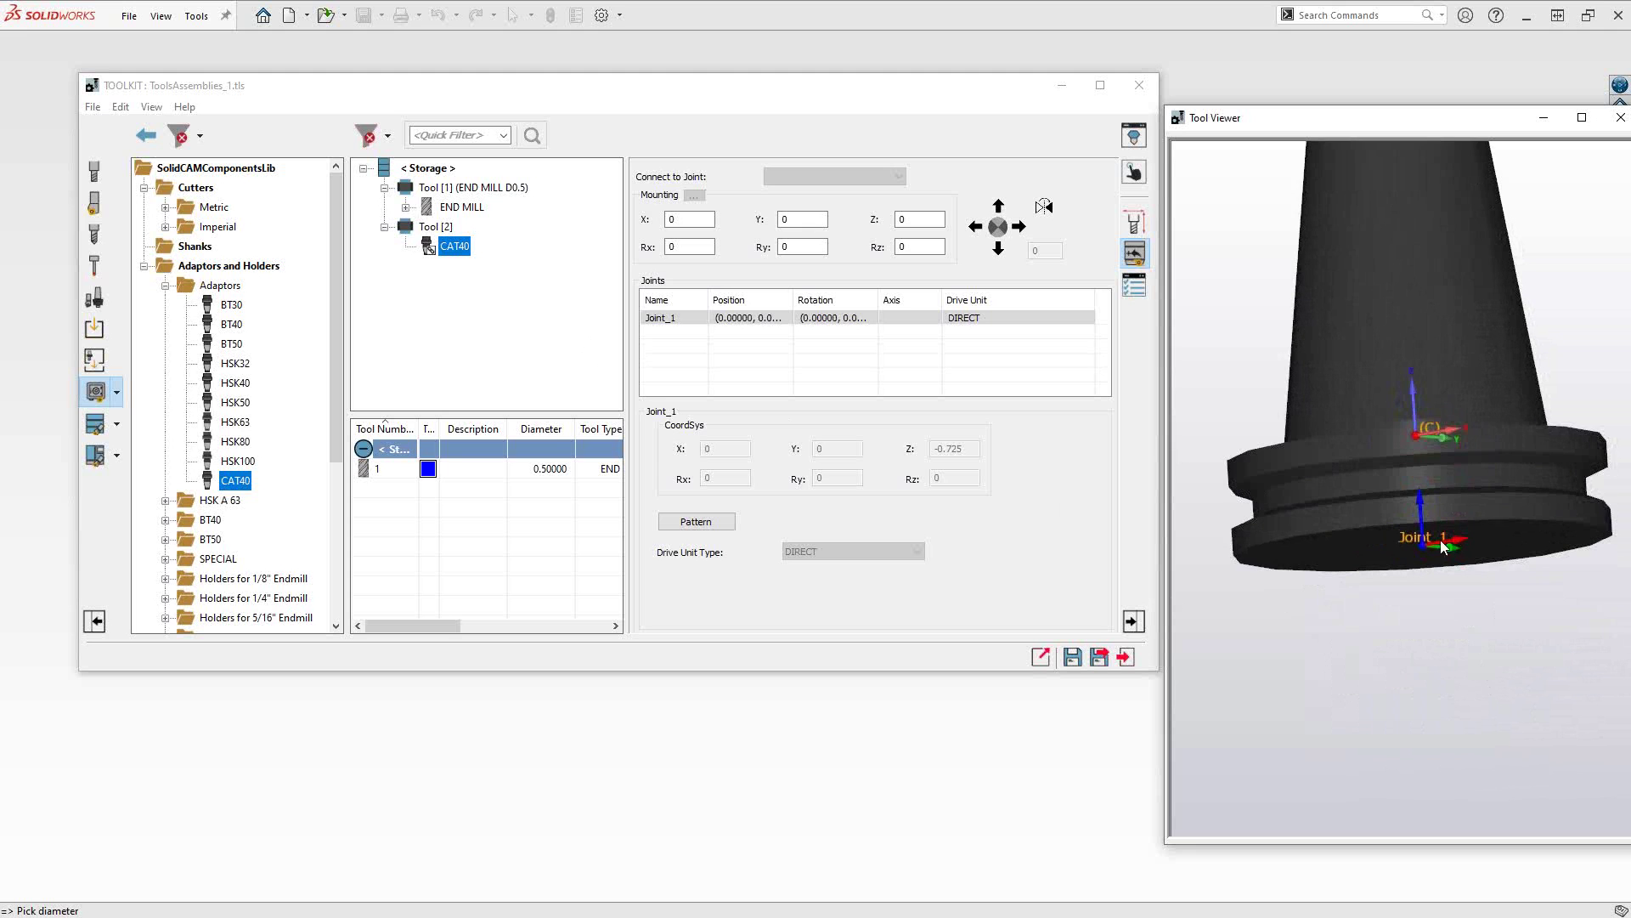
{"action": "scroll", "coordinate": [1428, 538], "scroll_direction": "up", "scroll_amount": 3}
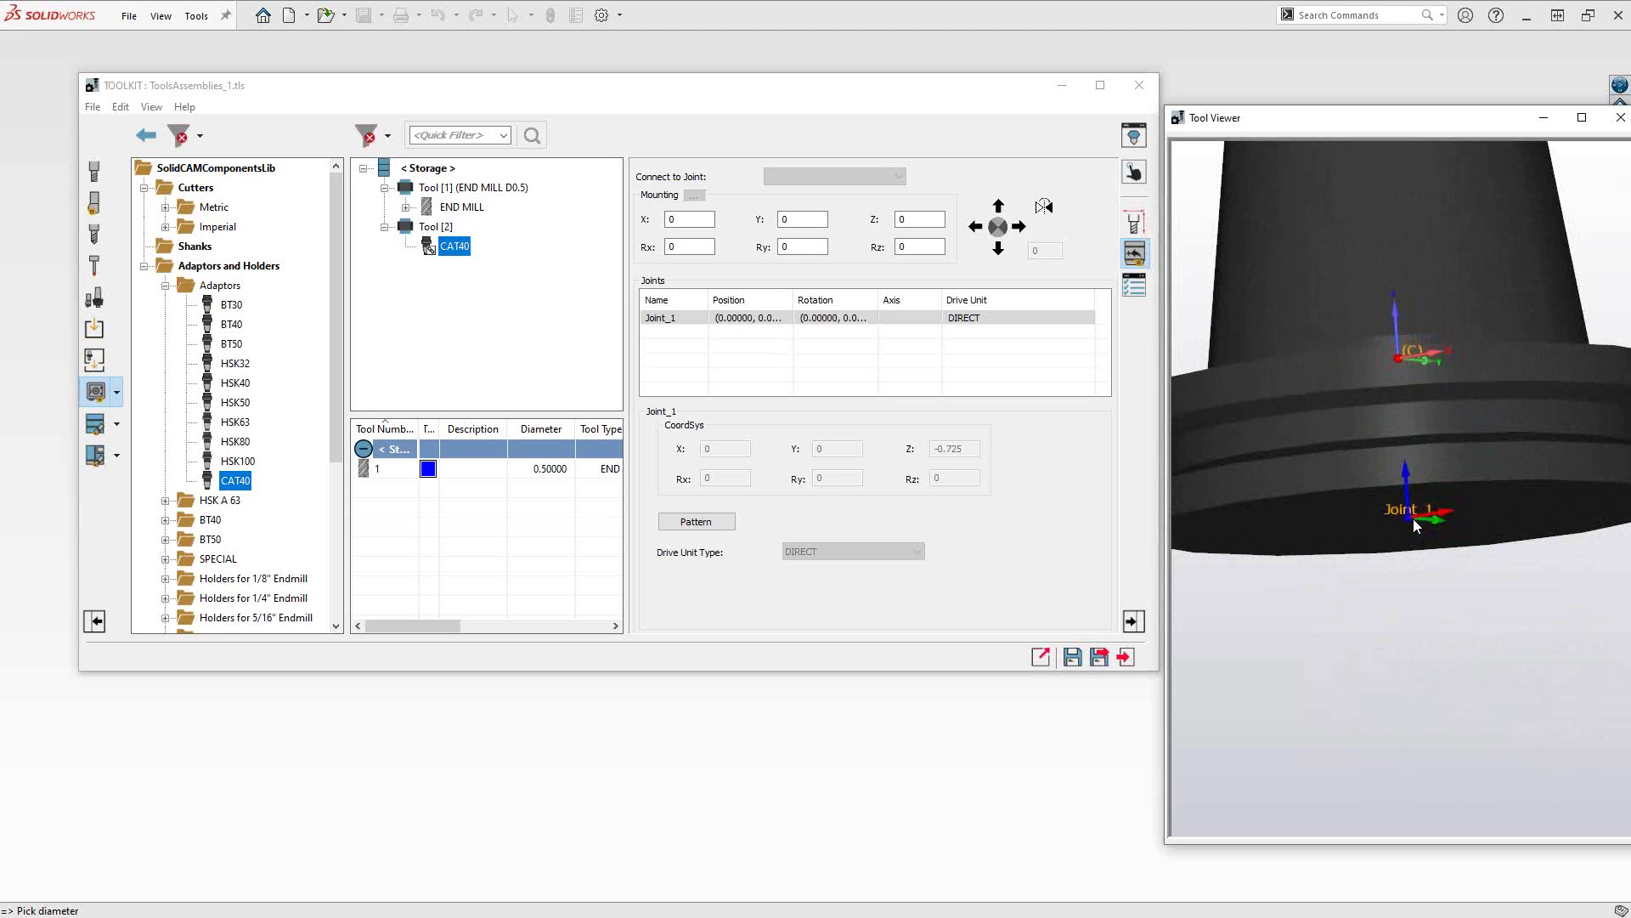
{"action": "left_click", "coordinate": [675, 340]}
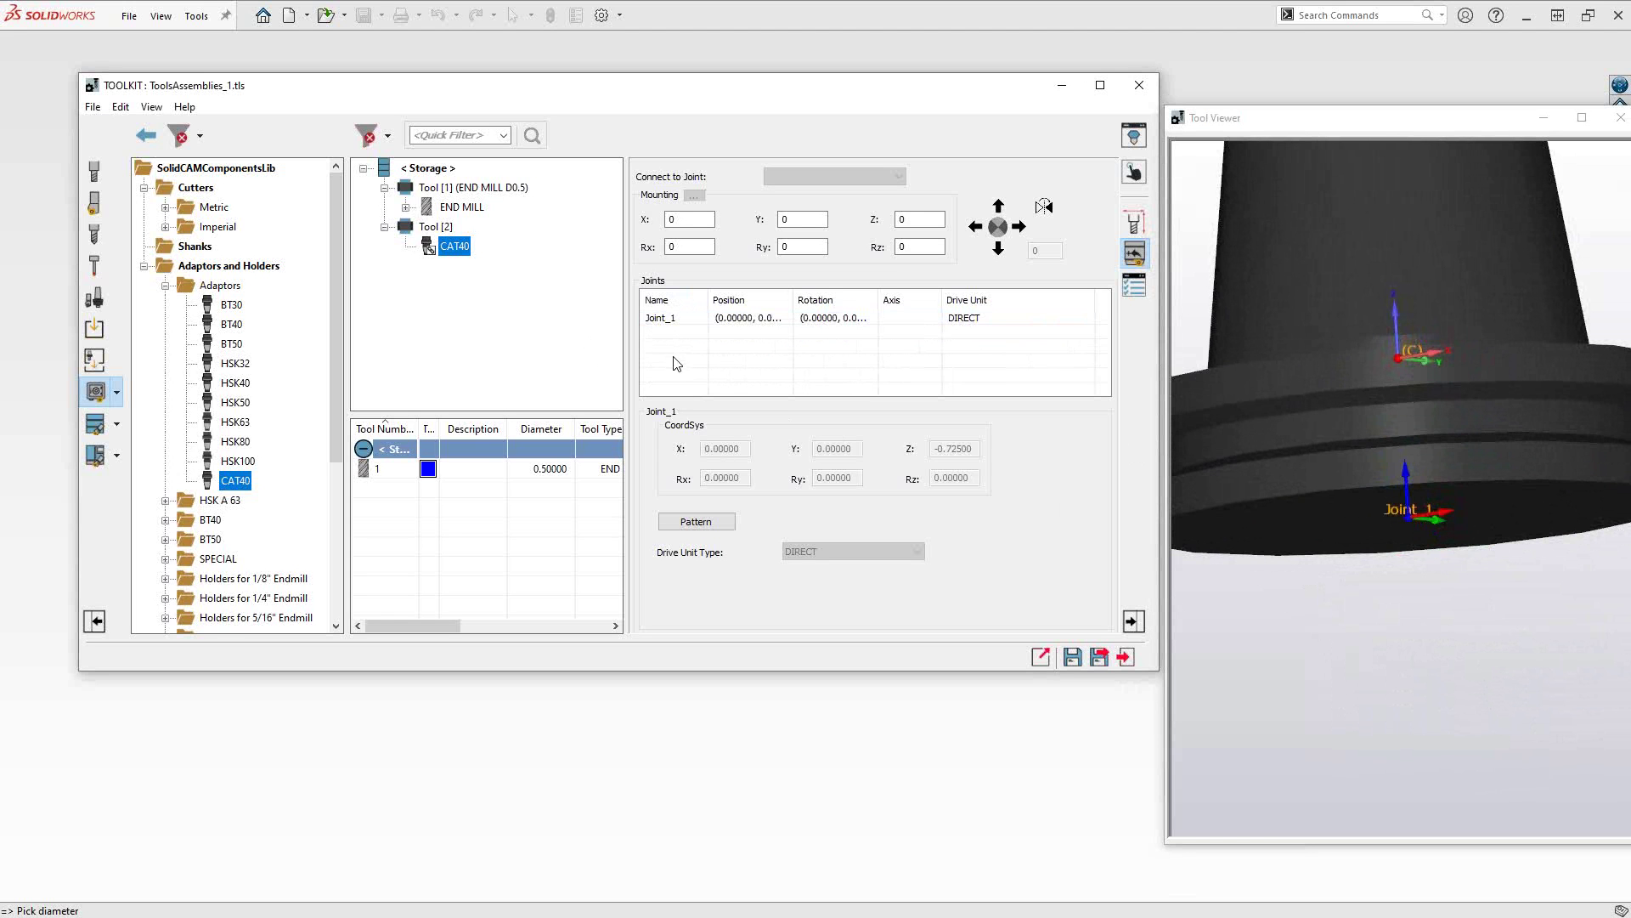
{"action": "left_click", "coordinate": [1441, 527]}
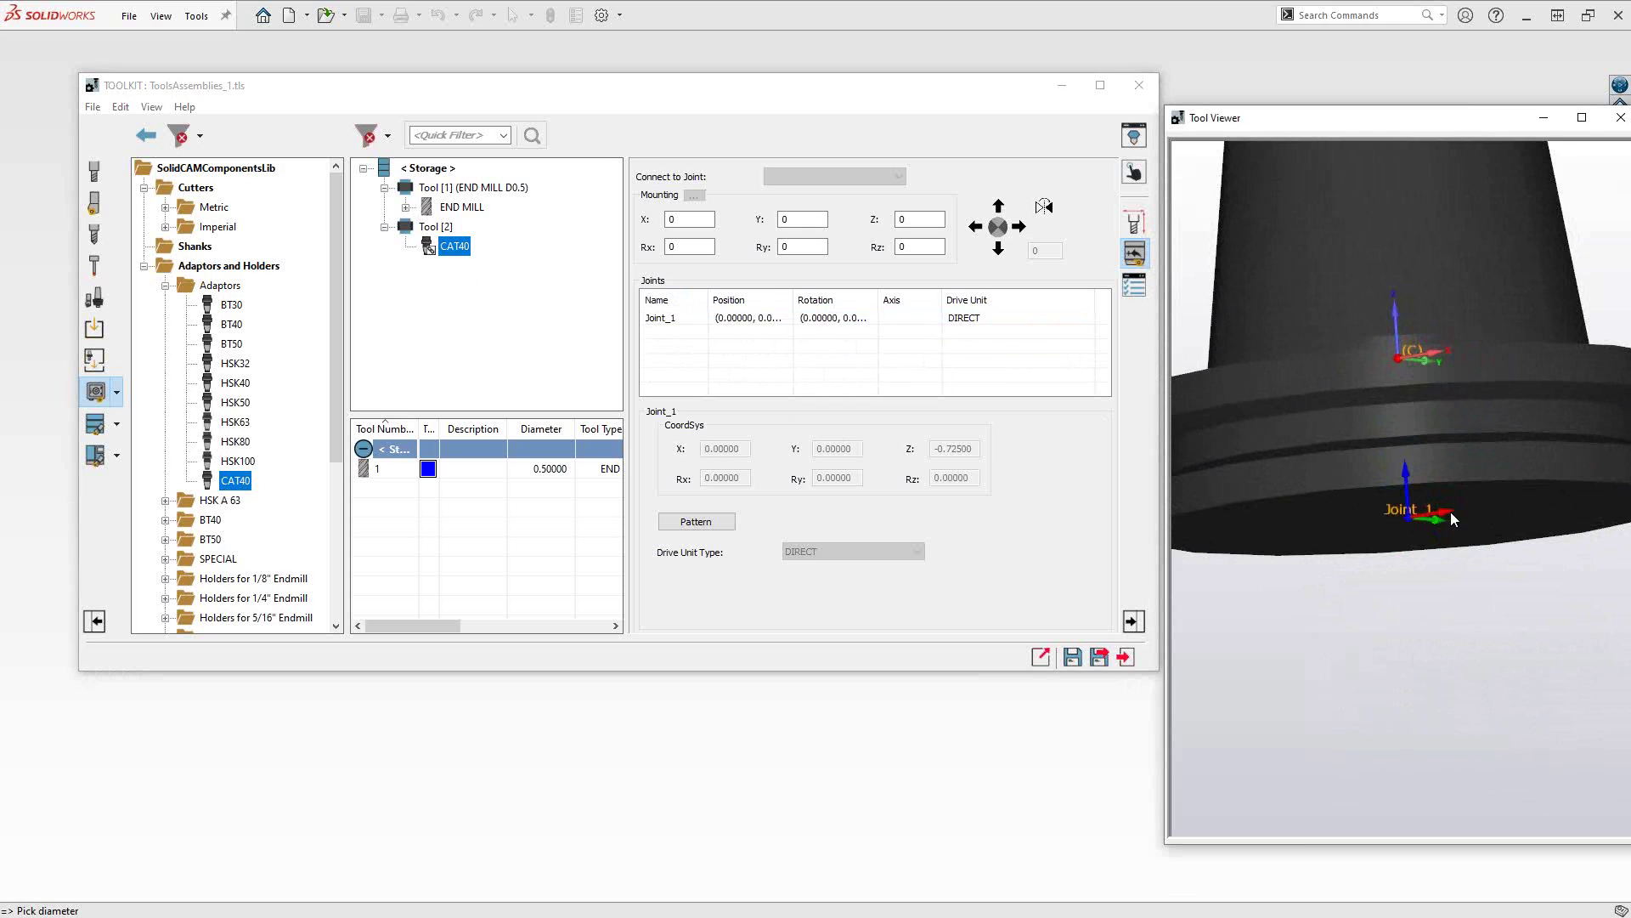
{"action": "scroll", "coordinate": [1411, 471], "scroll_direction": "down", "scroll_amount": 3}
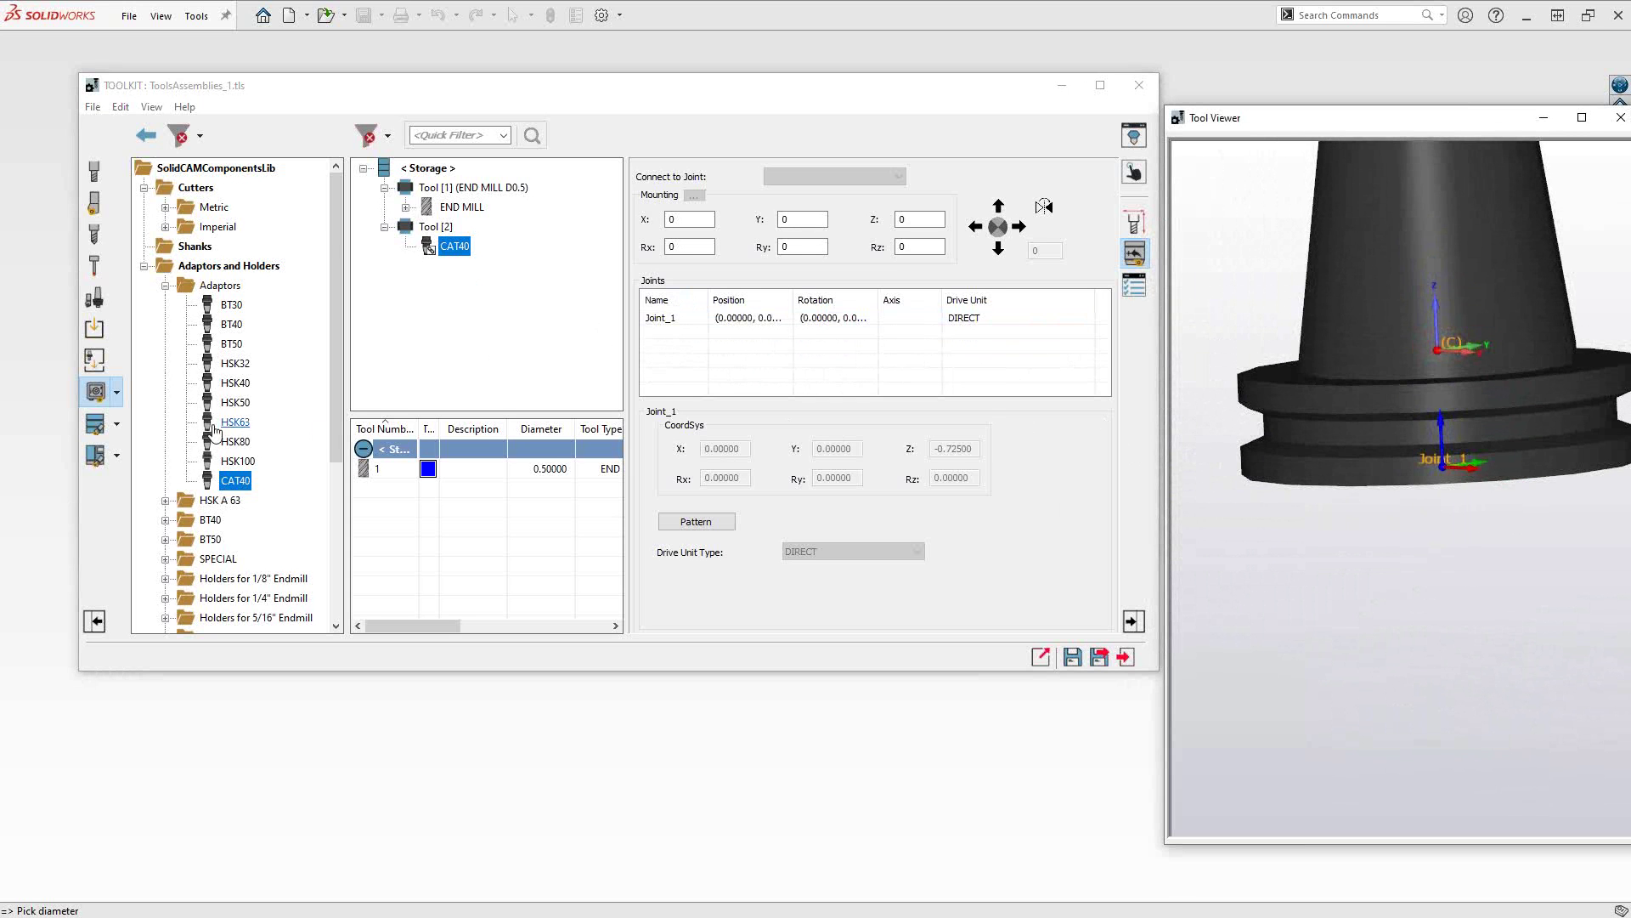
- Attach the 1.75" Long holder from the Holders for 1/2" Endmill folder to the CAT40 adaptor in Tool [2]
{"action": "scroll", "coordinate": [205, 461], "scroll_direction": "down", "scroll_amount": 2}
{"action": "scroll", "coordinate": [205, 461], "scroll_direction": "down", "scroll_amount": 1}
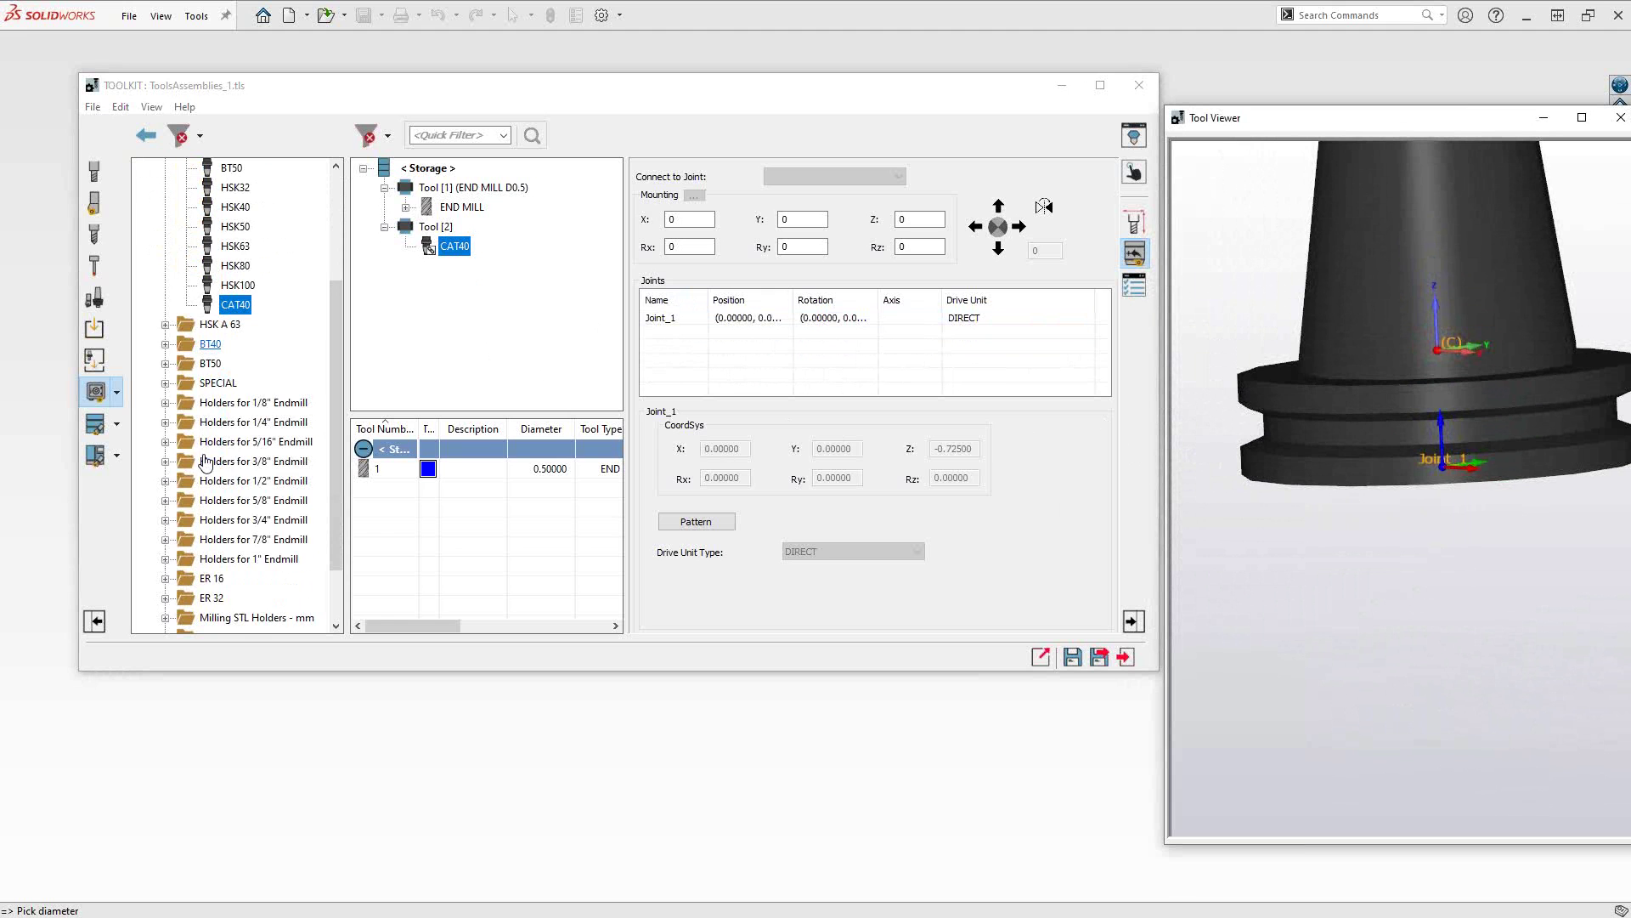
{"action": "left_click", "coordinate": [165, 481]}
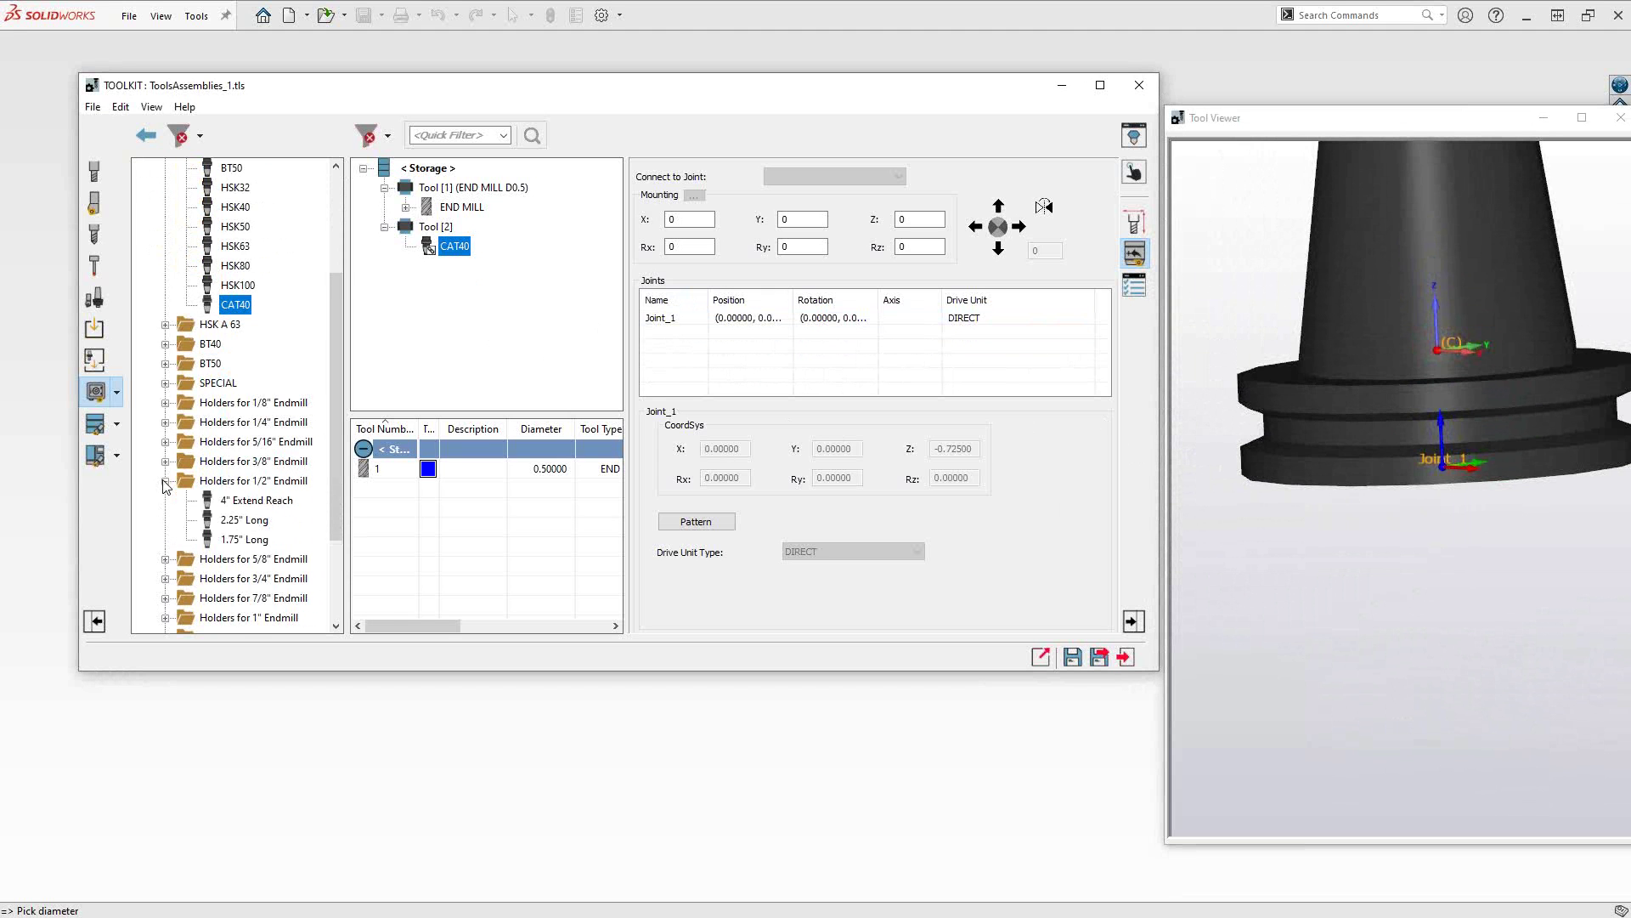
{"action": "left_click", "coordinate": [244, 539]}
{"action": "left_click_drag", "start_coordinate": [461, 366], "coordinate": [454, 252]}
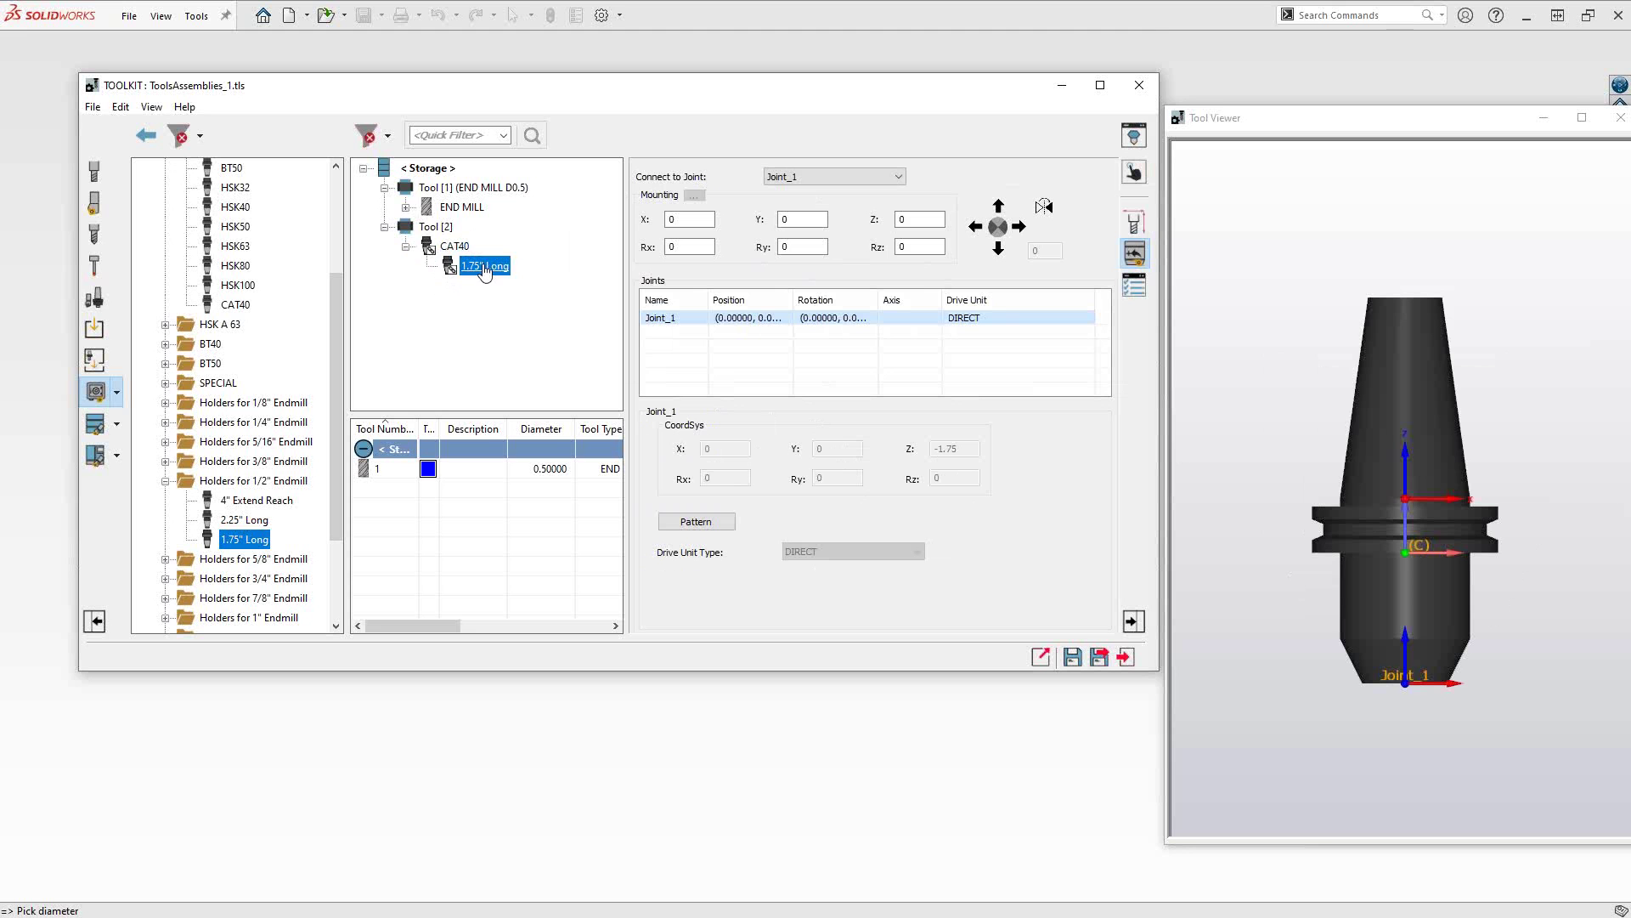
- Compare the 1.75" Long holder's mounting coordinate system with Joint_1 of the CAT40 adaptor
{"action": "left_click_drag", "start_coordinate": [1500, 655], "coordinate": [1414, 523]}
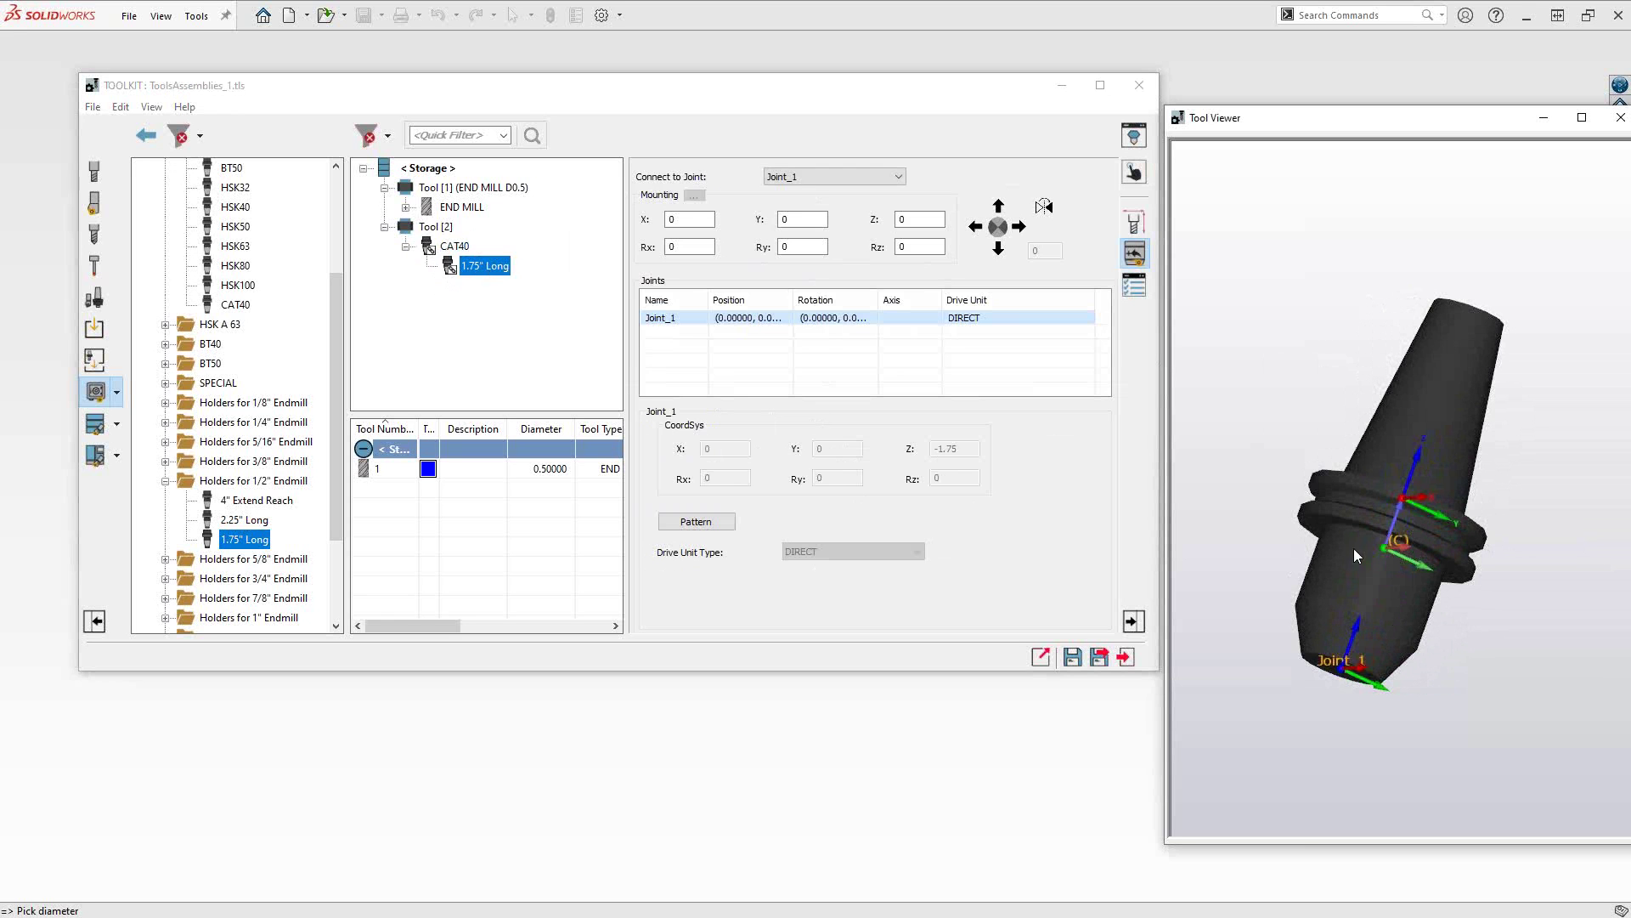
{"action": "left_click", "coordinate": [448, 247]}
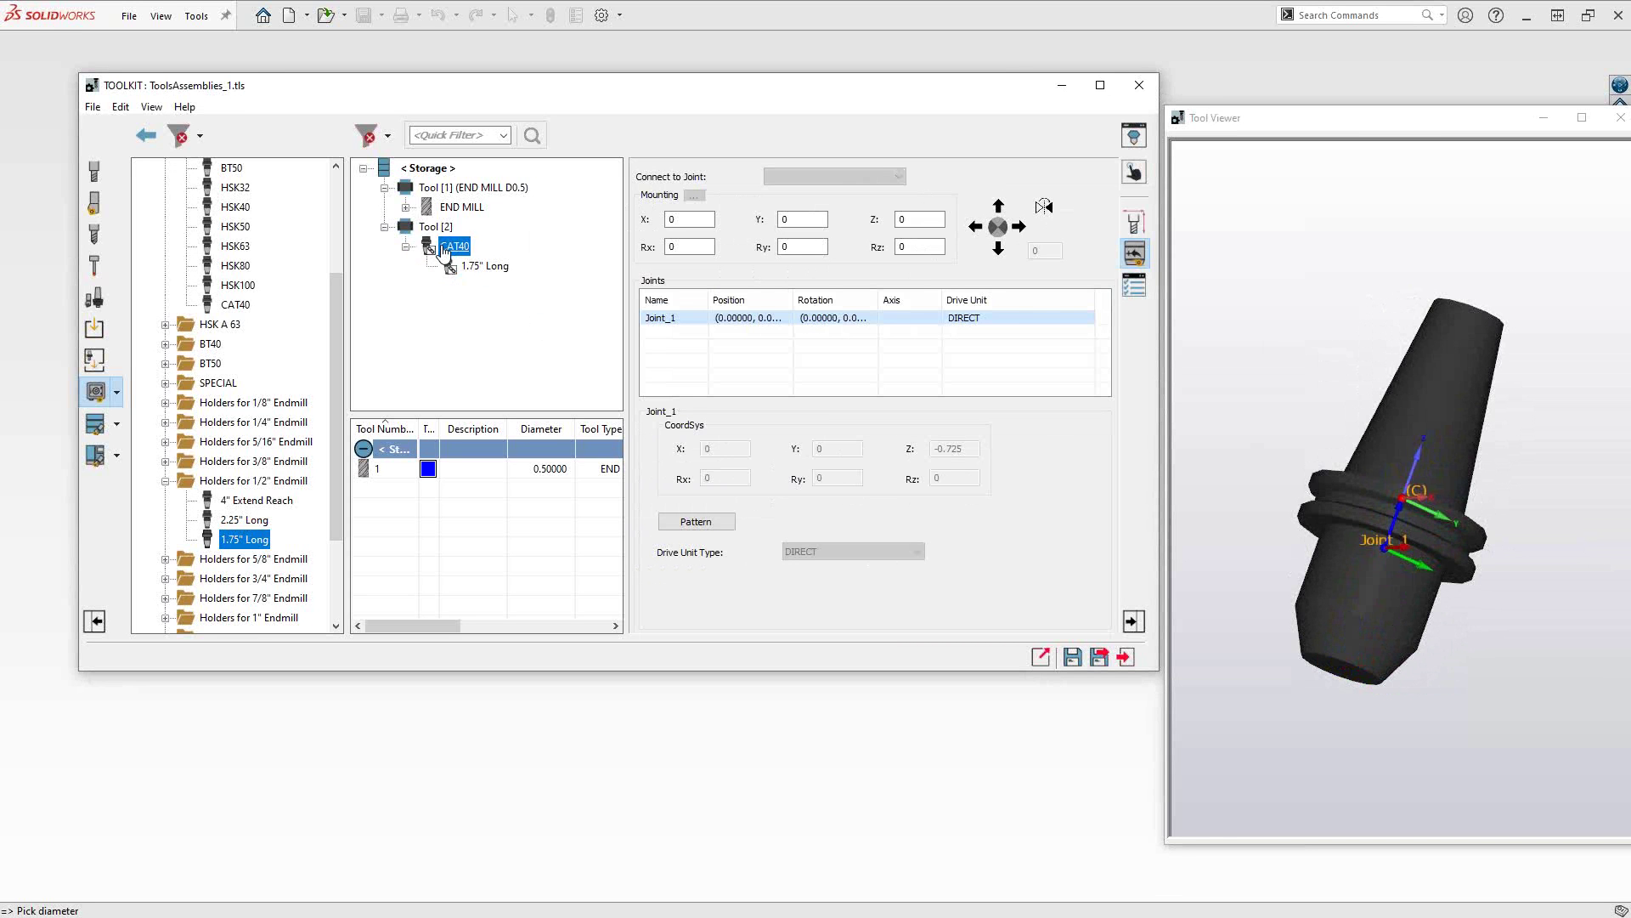
{"action": "left_click", "coordinate": [485, 267]}
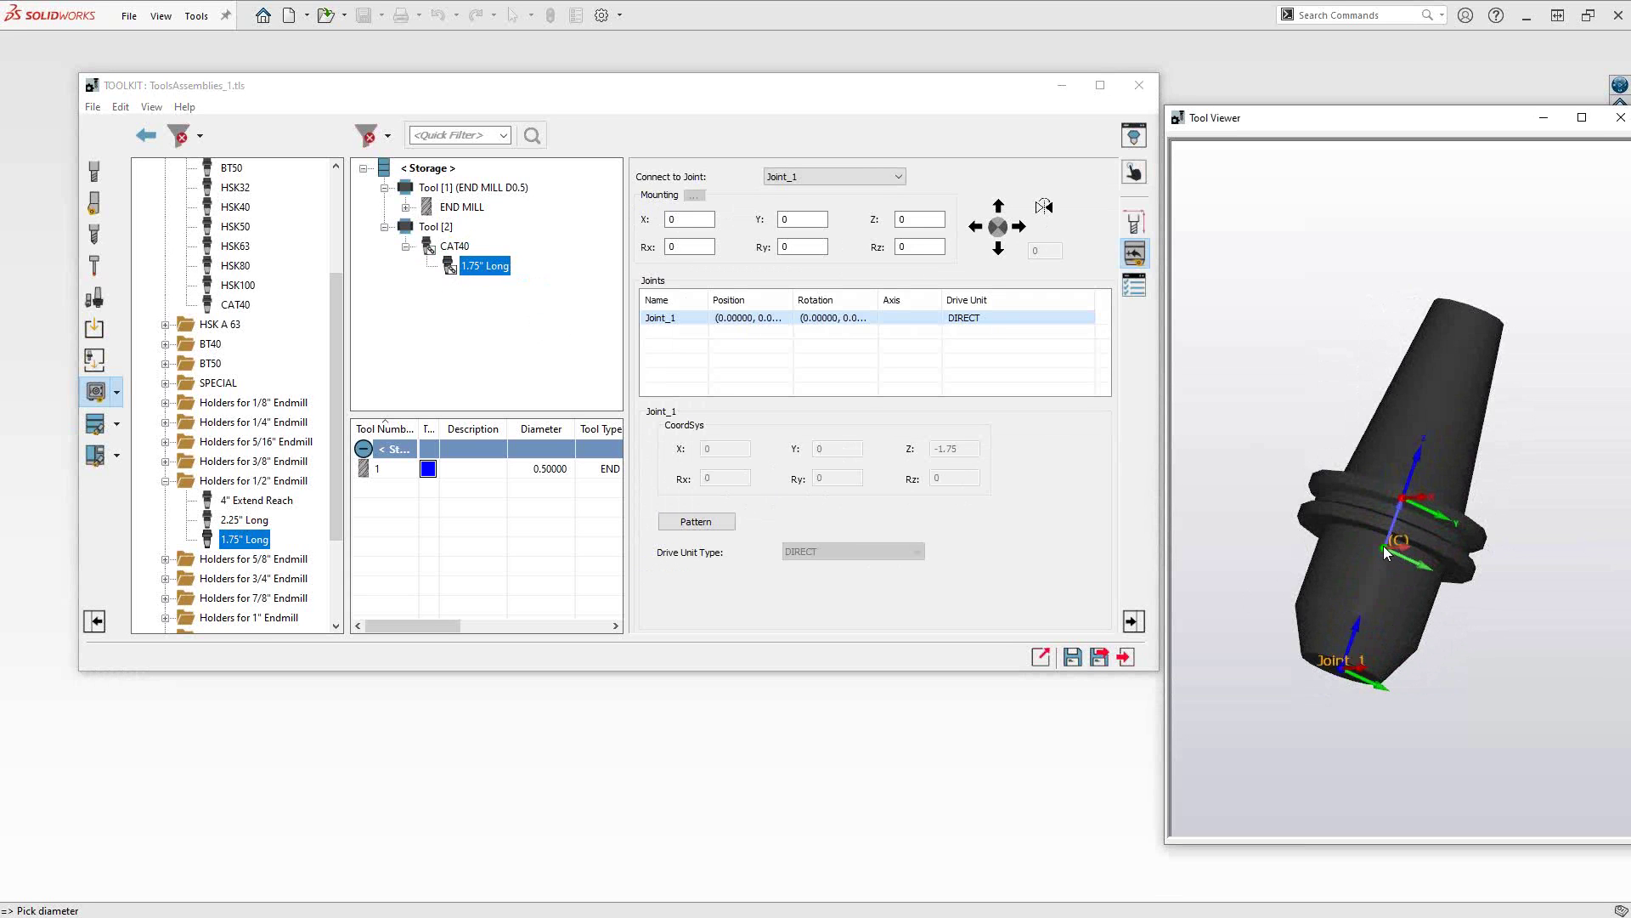
{"action": "left_click", "coordinate": [455, 247]}
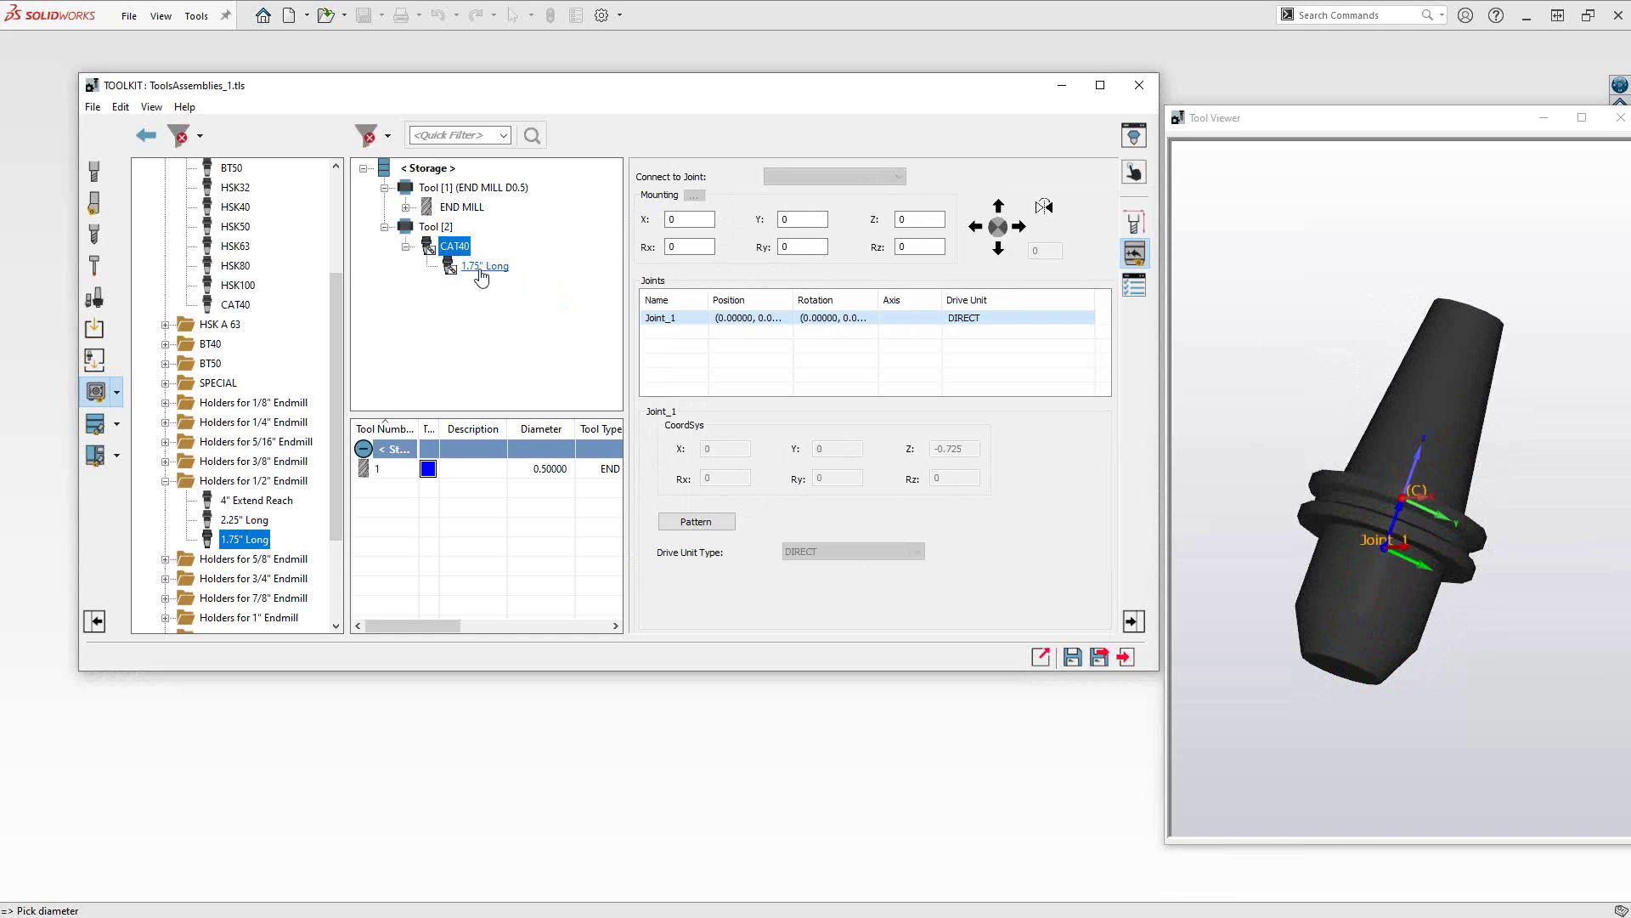
- Move the END MILL from Tool [1] into Tool [2] alongside the CAT40 adaptor
{"action": "left_click", "coordinate": [459, 209]}
{"action": "left_click_drag", "start_coordinate": [434, 223], "coordinate": [428, 230]}
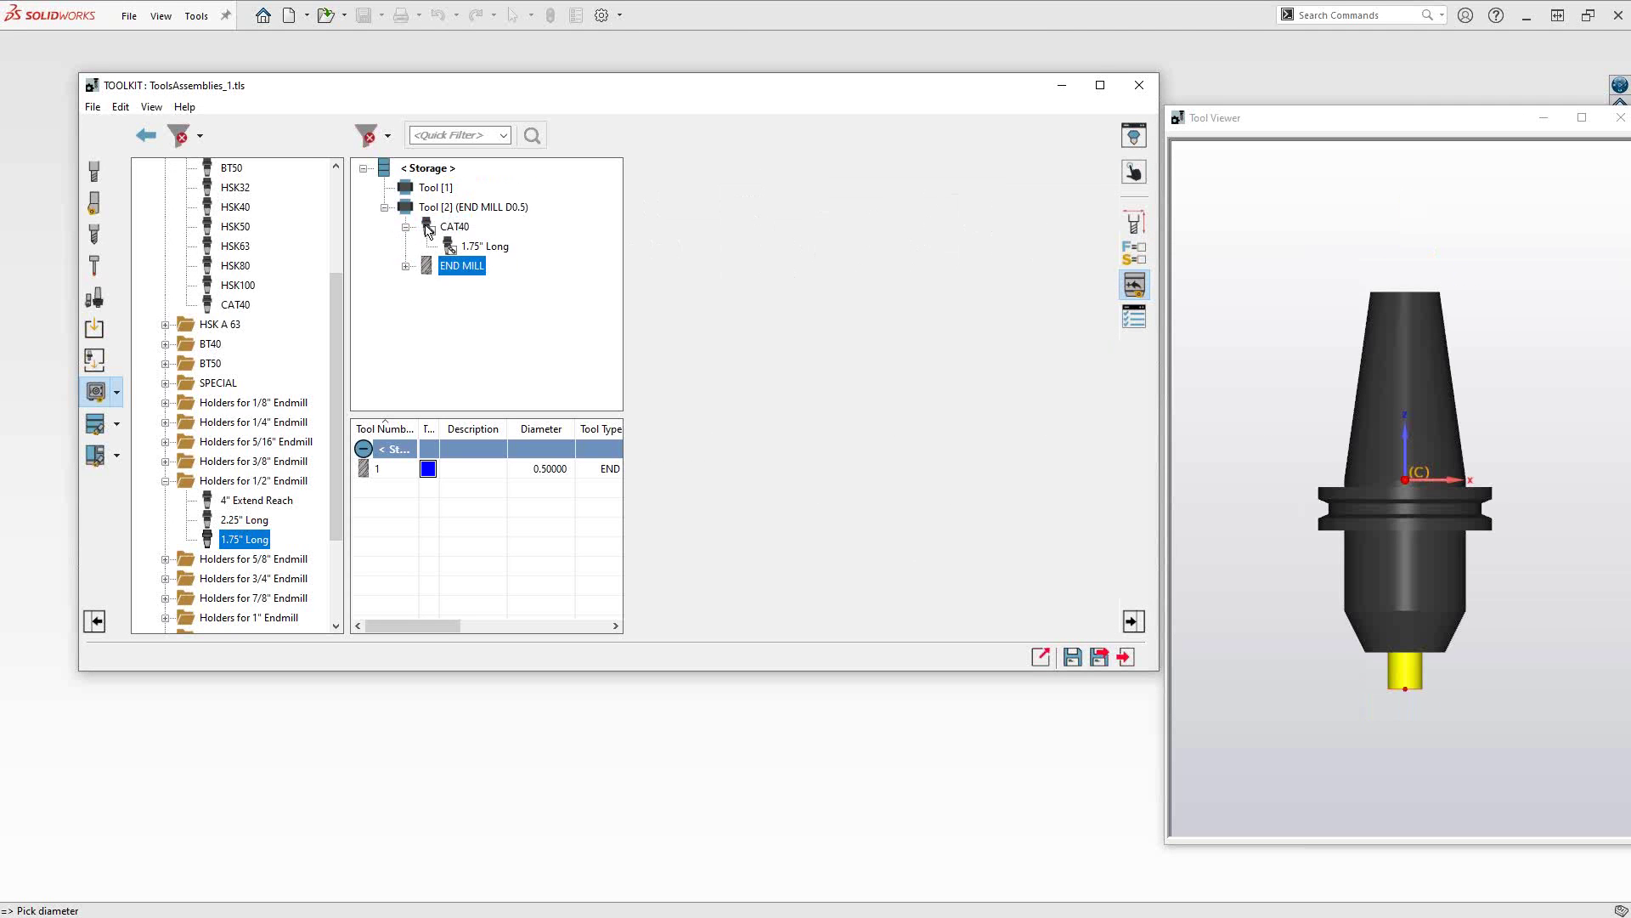
{"action": "left_click", "coordinate": [437, 264]}
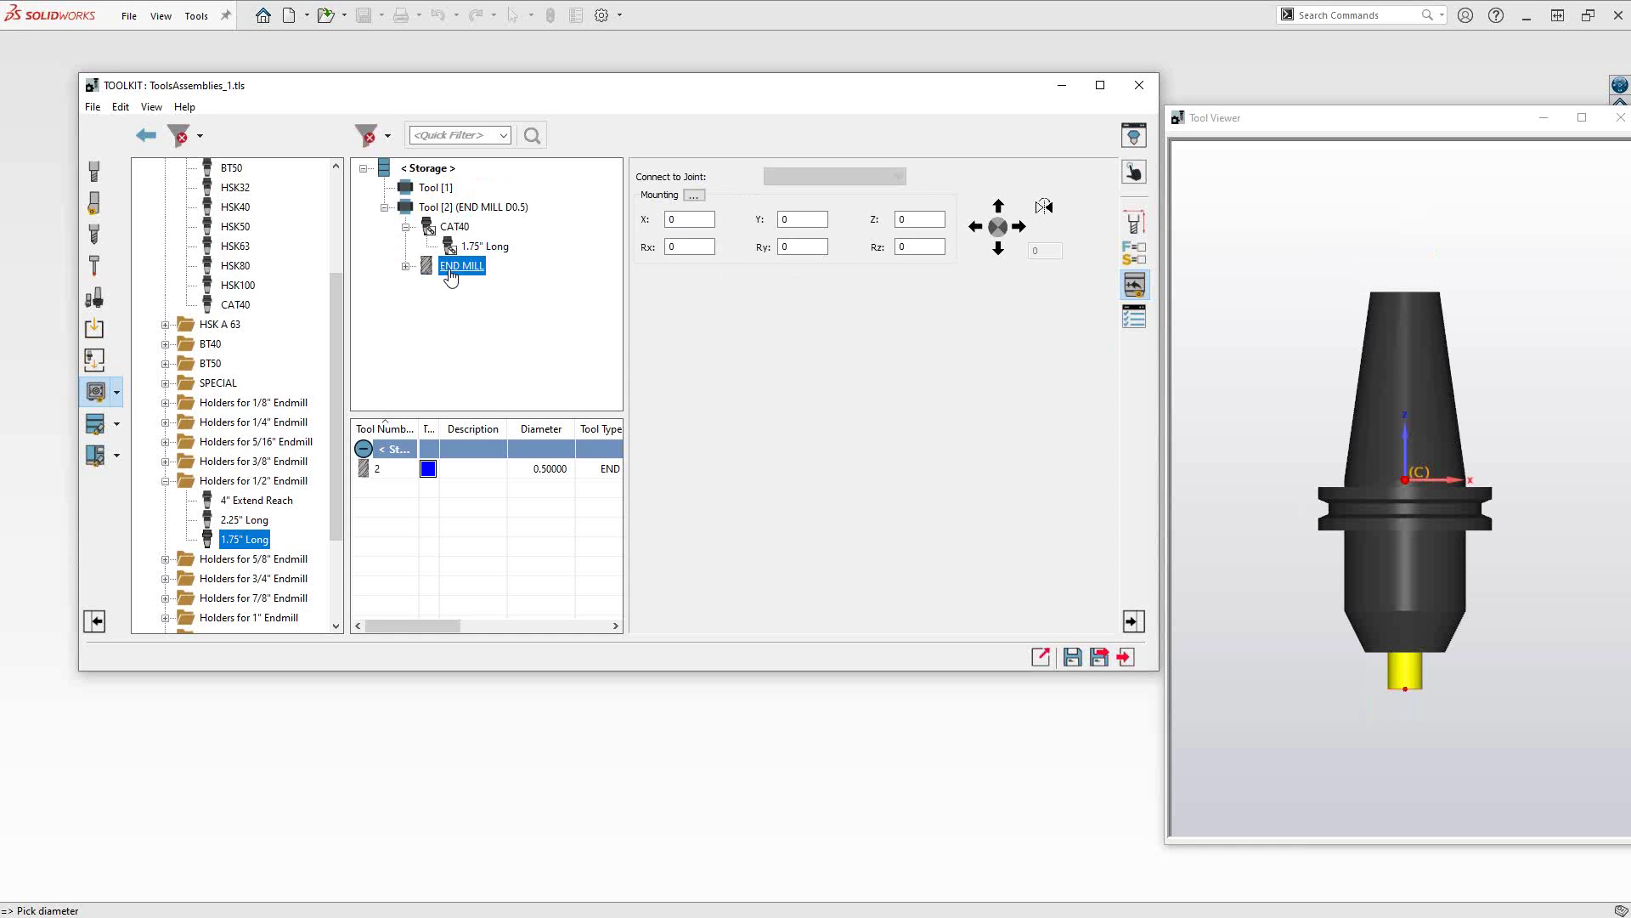
- Show the assembly as transparent and examine where the end mill's mounting point sits inside the adaptor and holder
{"action": "left_click", "coordinate": [1435, 606]}
{"action": "left_click_drag", "start_coordinate": [1436, 610], "coordinate": [1394, 576]}
{"action": "right_click", "coordinate": [1283, 420]}
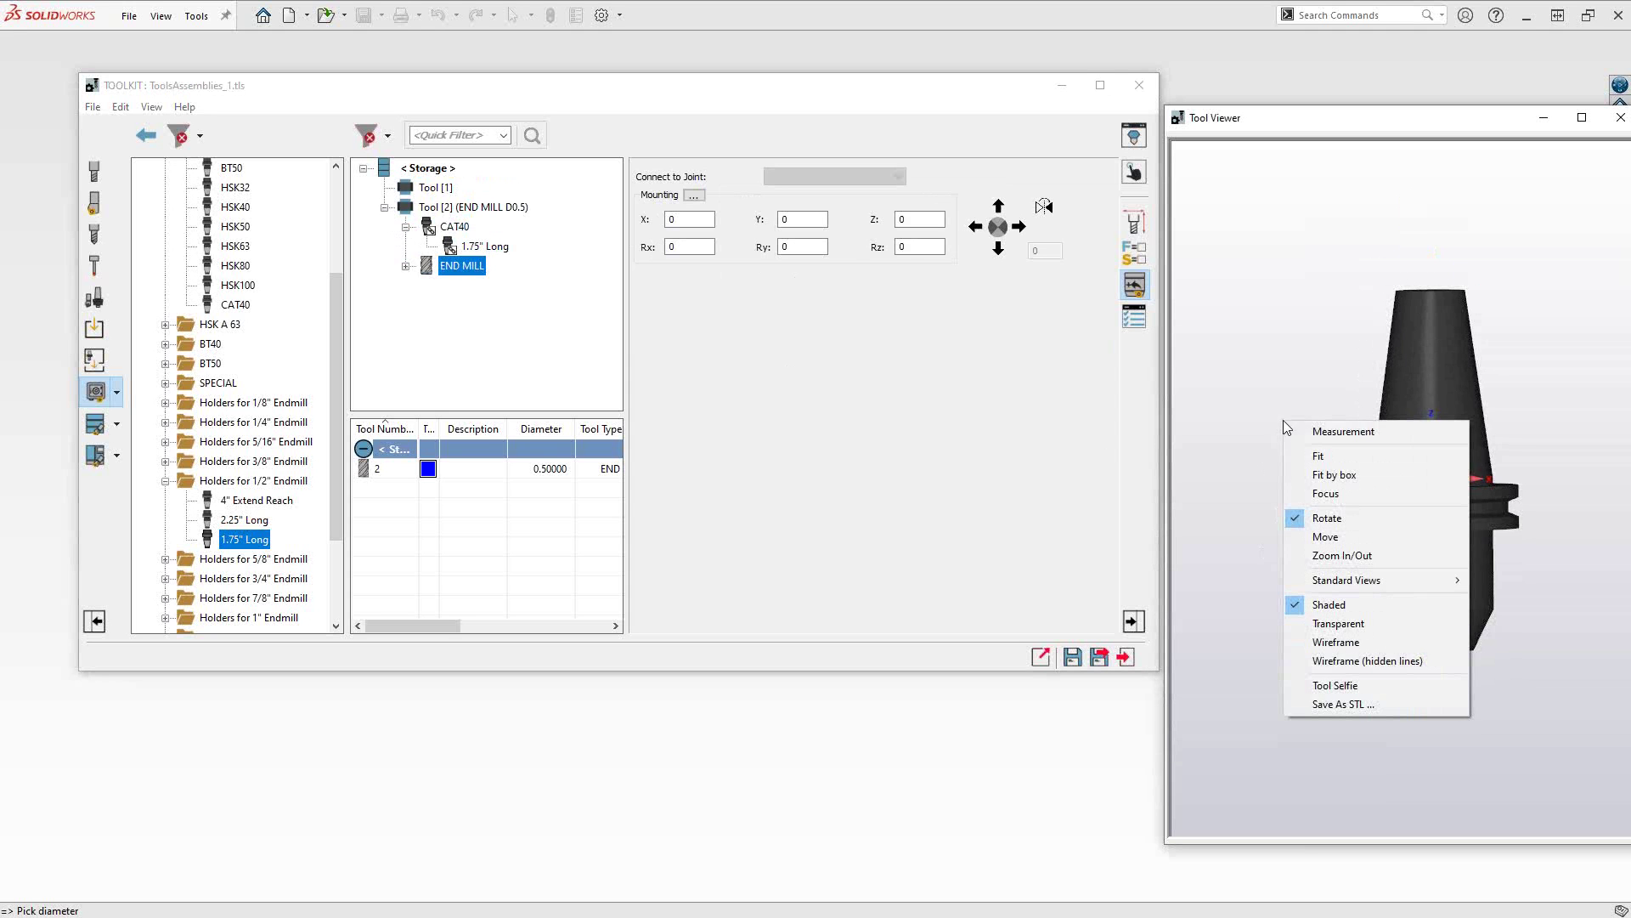
{"action": "left_click", "coordinate": [1309, 493]}
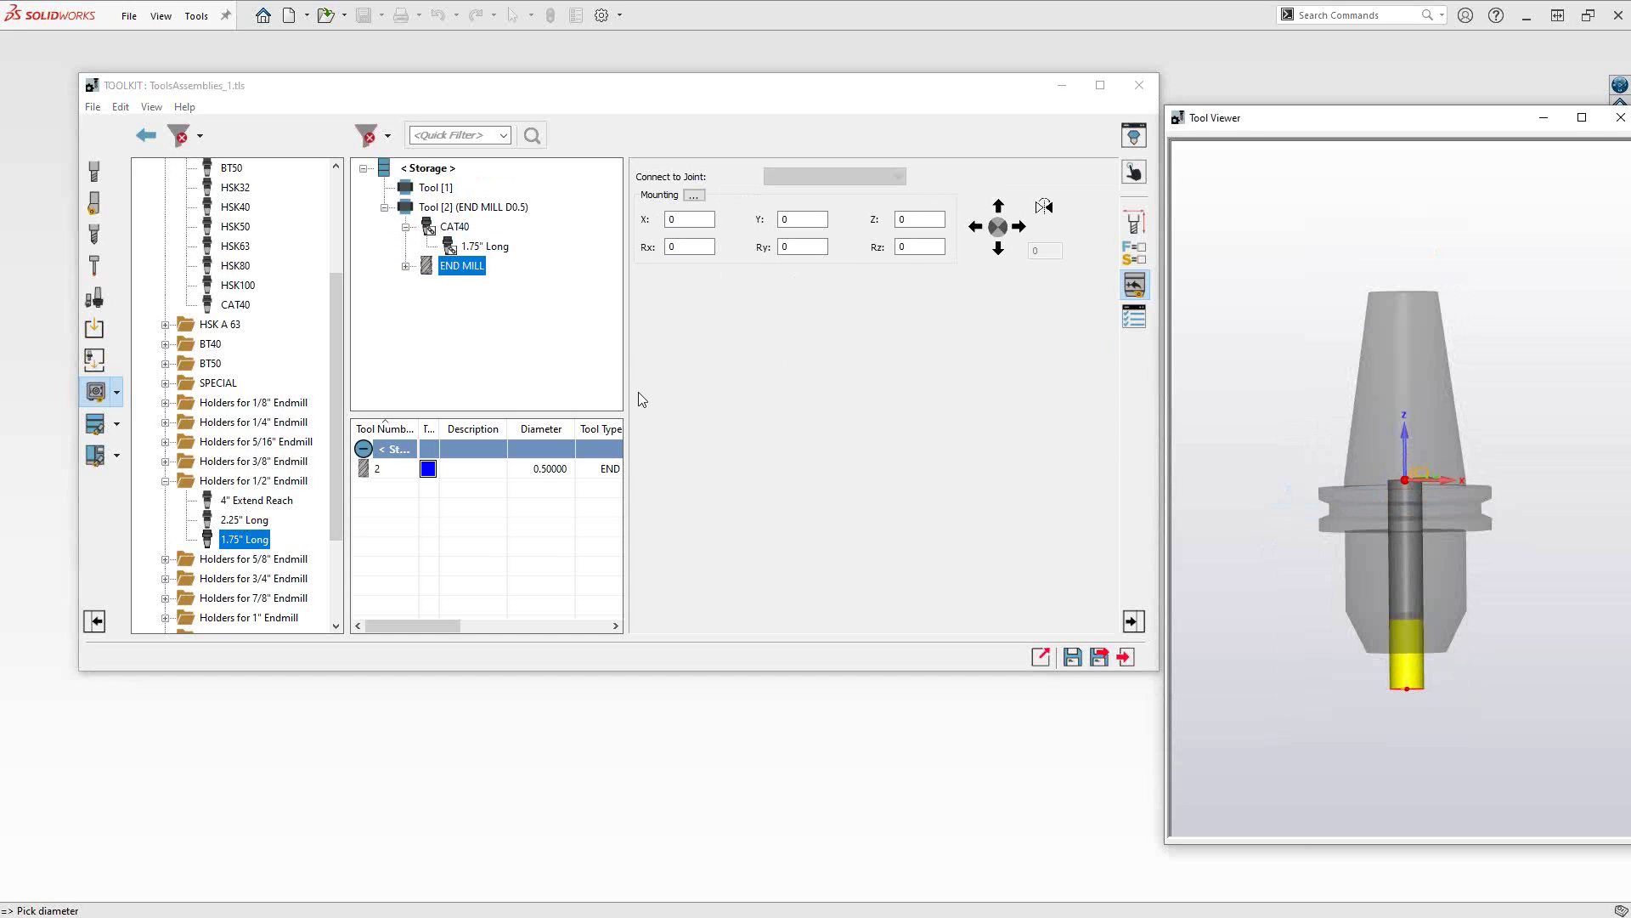
{"action": "mouse_move", "coordinate": [1395, 494]}
{"action": "left_mouse_down"}
{"action": "mouse_move", "coordinate": [1363, 481]}
{"action": "mouse_move", "coordinate": [1353, 497]}
{"action": "mouse_move", "coordinate": [1336, 480]}
{"action": "mouse_move", "coordinate": [1422, 484]}
{"action": "mouse_move", "coordinate": [1403, 498]}
{"action": "mouse_move", "coordinate": [1380, 477]}
{"action": "left_mouse_up"}
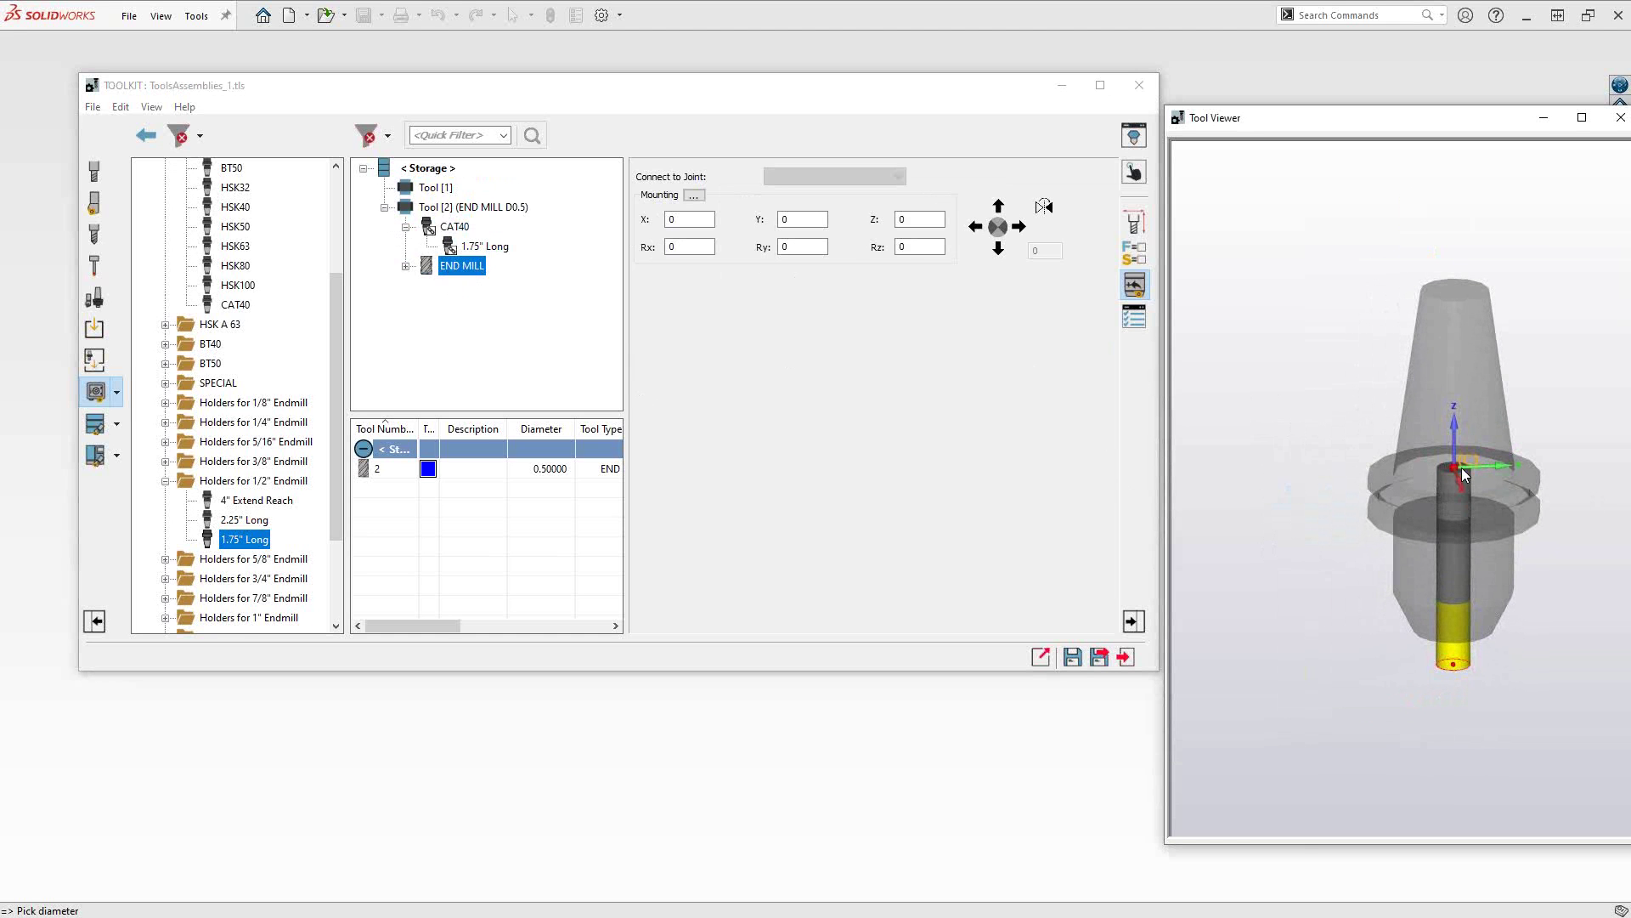
{"action": "left_click_drag", "start_coordinate": [1451, 516], "coordinate": [1426, 487]}
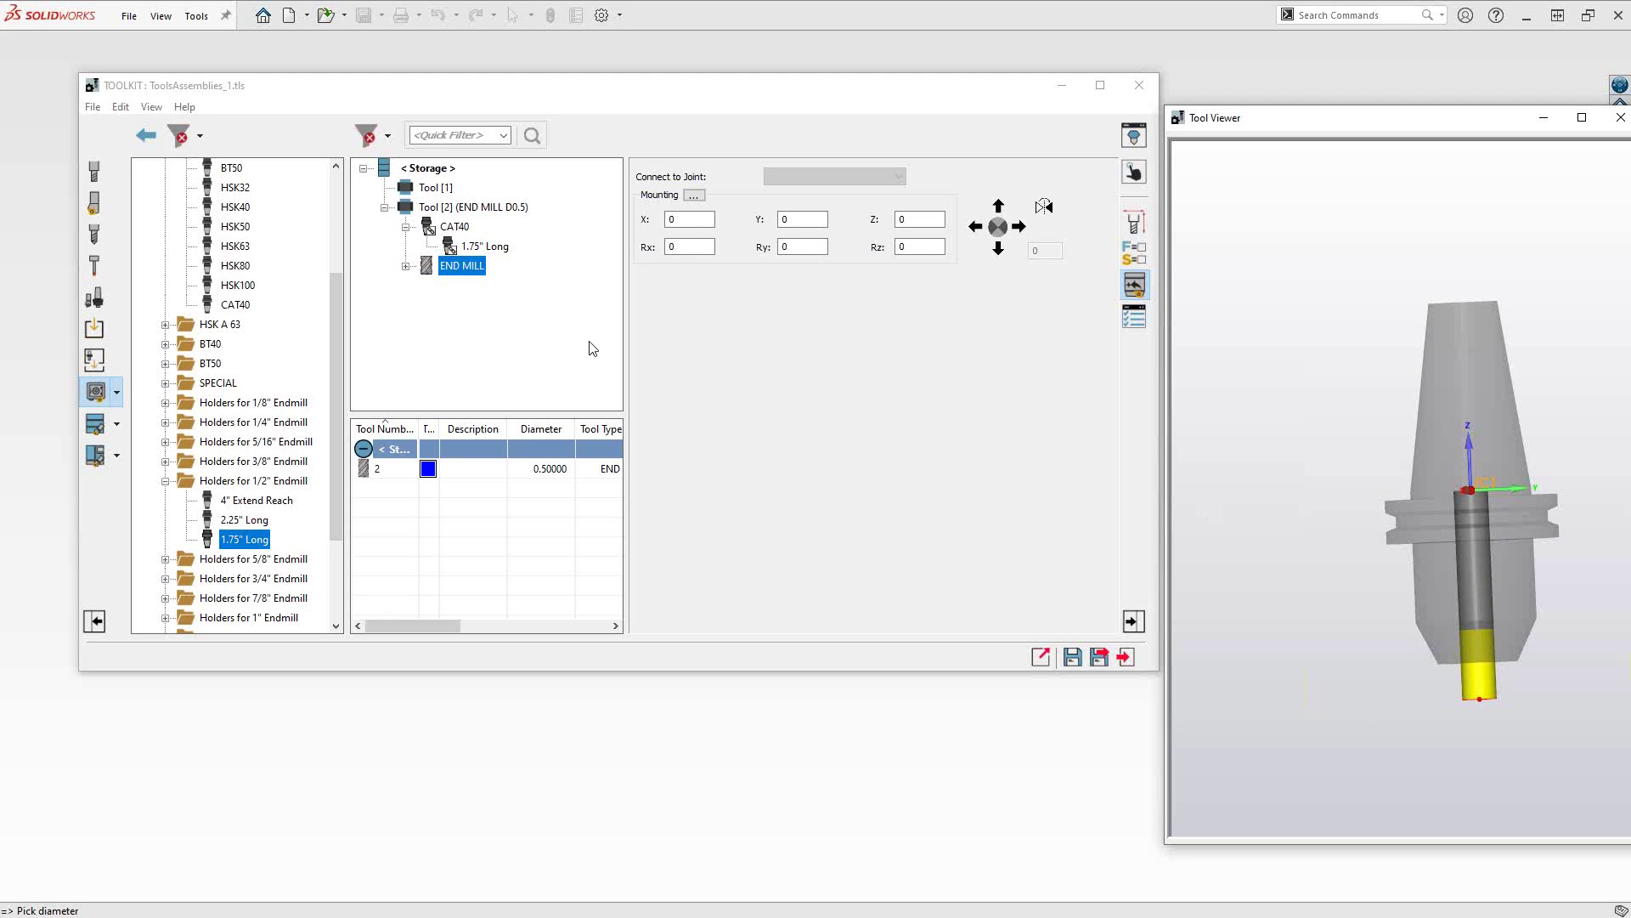
- Attach the END MILL to the 1.75" Long holder and check its mounting at the holder's Joint_1
{"action": "left_click_drag", "start_coordinate": [466, 266], "coordinate": [478, 248]}
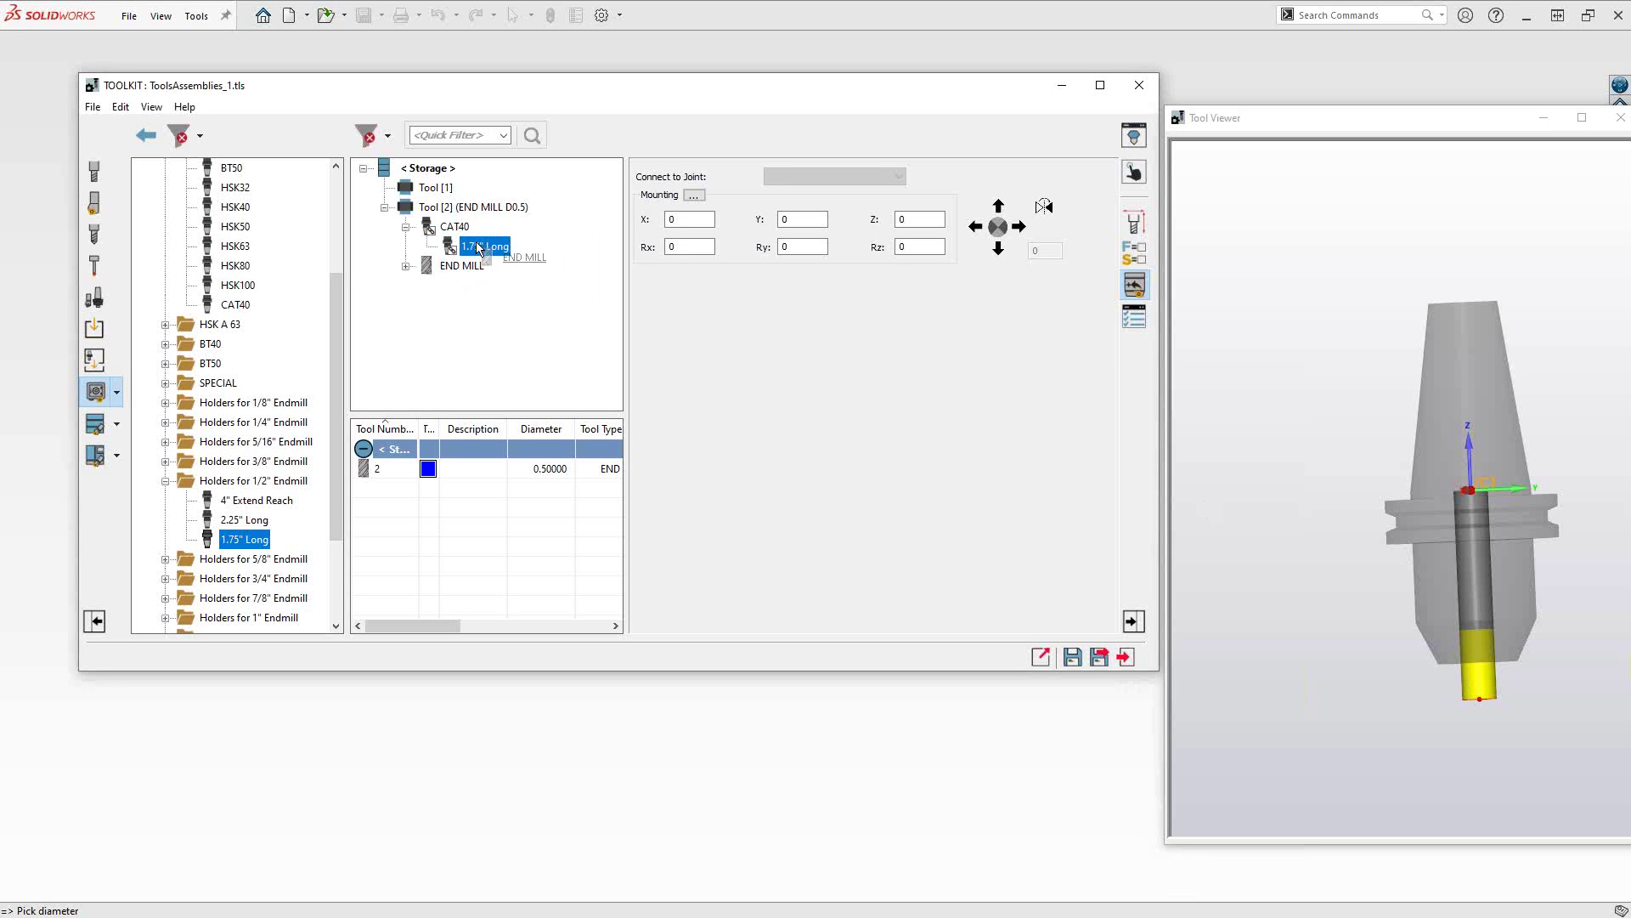
{"action": "left_click_drag", "start_coordinate": [478, 248], "coordinate": [479, 248]}
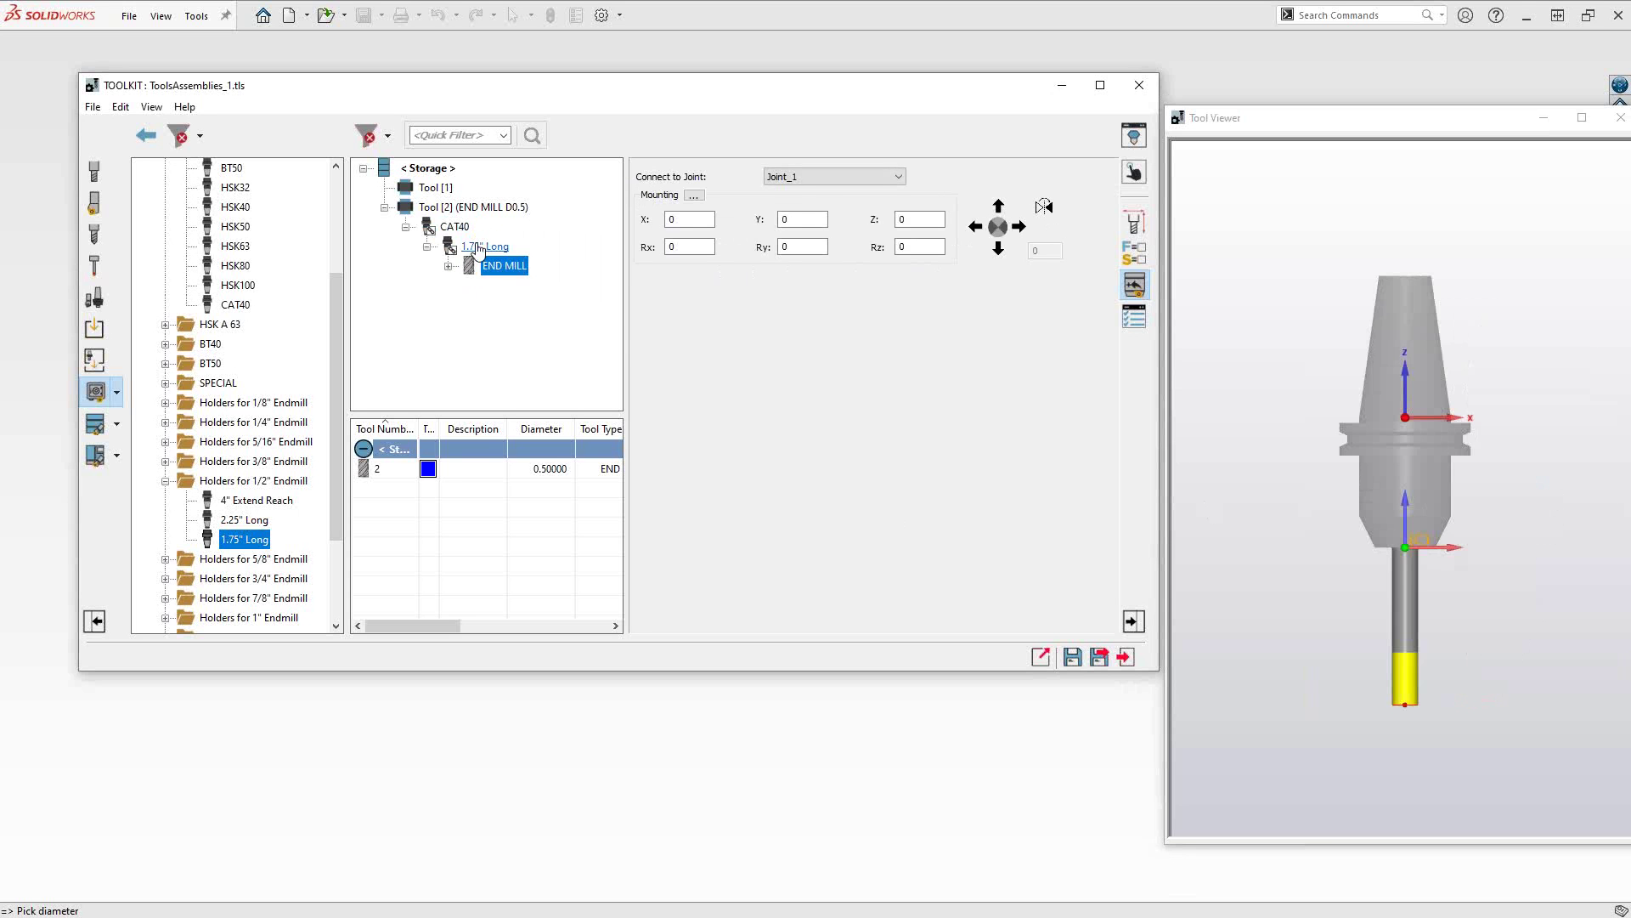
{"action": "left_click_drag", "start_coordinate": [1400, 589], "coordinate": [1358, 567]}
{"action": "scroll", "coordinate": [1395, 563], "scroll_direction": "up", "scroll_amount": 5}
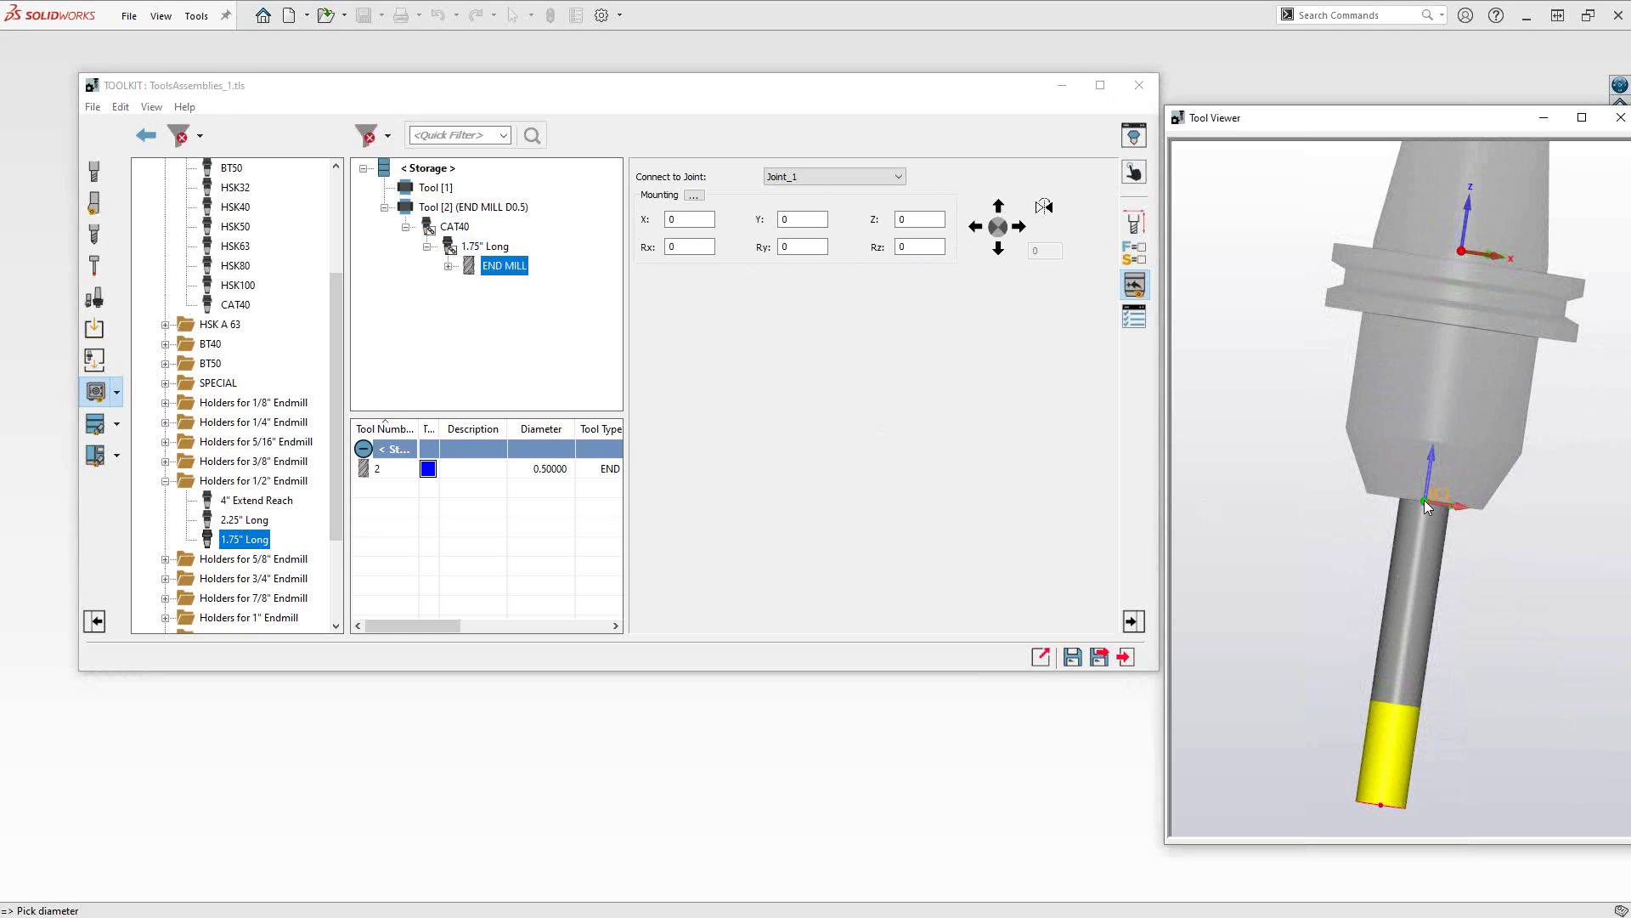
{"action": "left_click", "coordinate": [485, 246]}
{"action": "mouse_move", "coordinate": [1436, 523]}
{"action": "middle_mouse_down"}
{"action": "mouse_move", "coordinate": [1434, 471]}
{"action": "mouse_move", "coordinate": [1419, 507]}
{"action": "middle_mouse_up"}
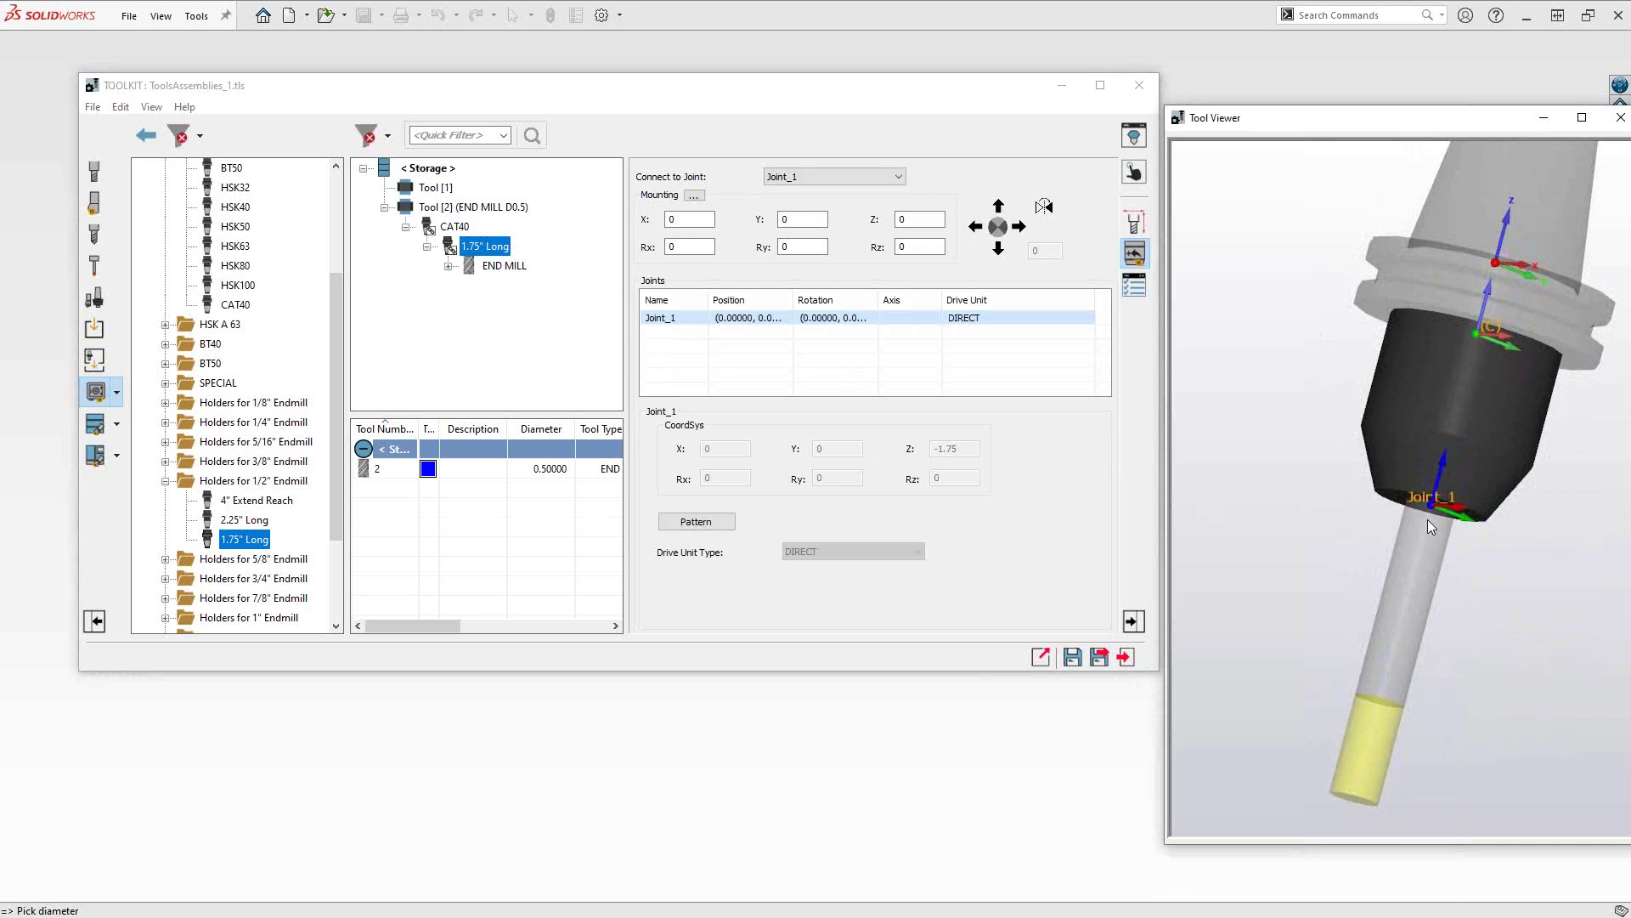
- Set the end mill's mounting Z offset to 1 so its shank sits inside the holder
{"action": "left_click", "coordinate": [504, 267]}
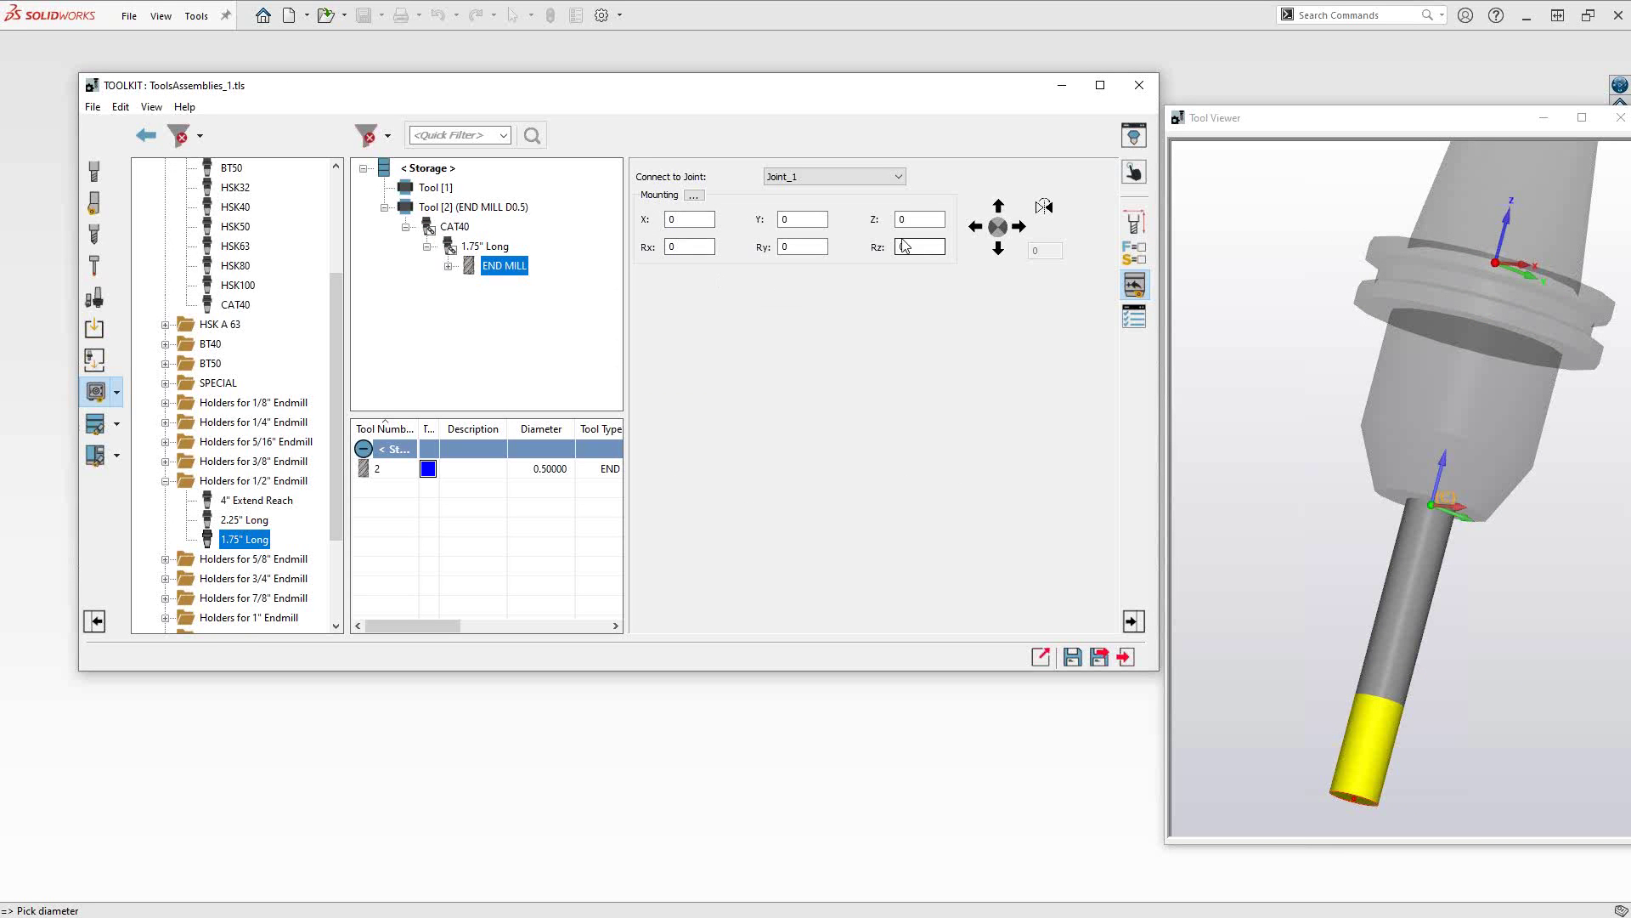
{"action": "left_click", "coordinate": [914, 219]}
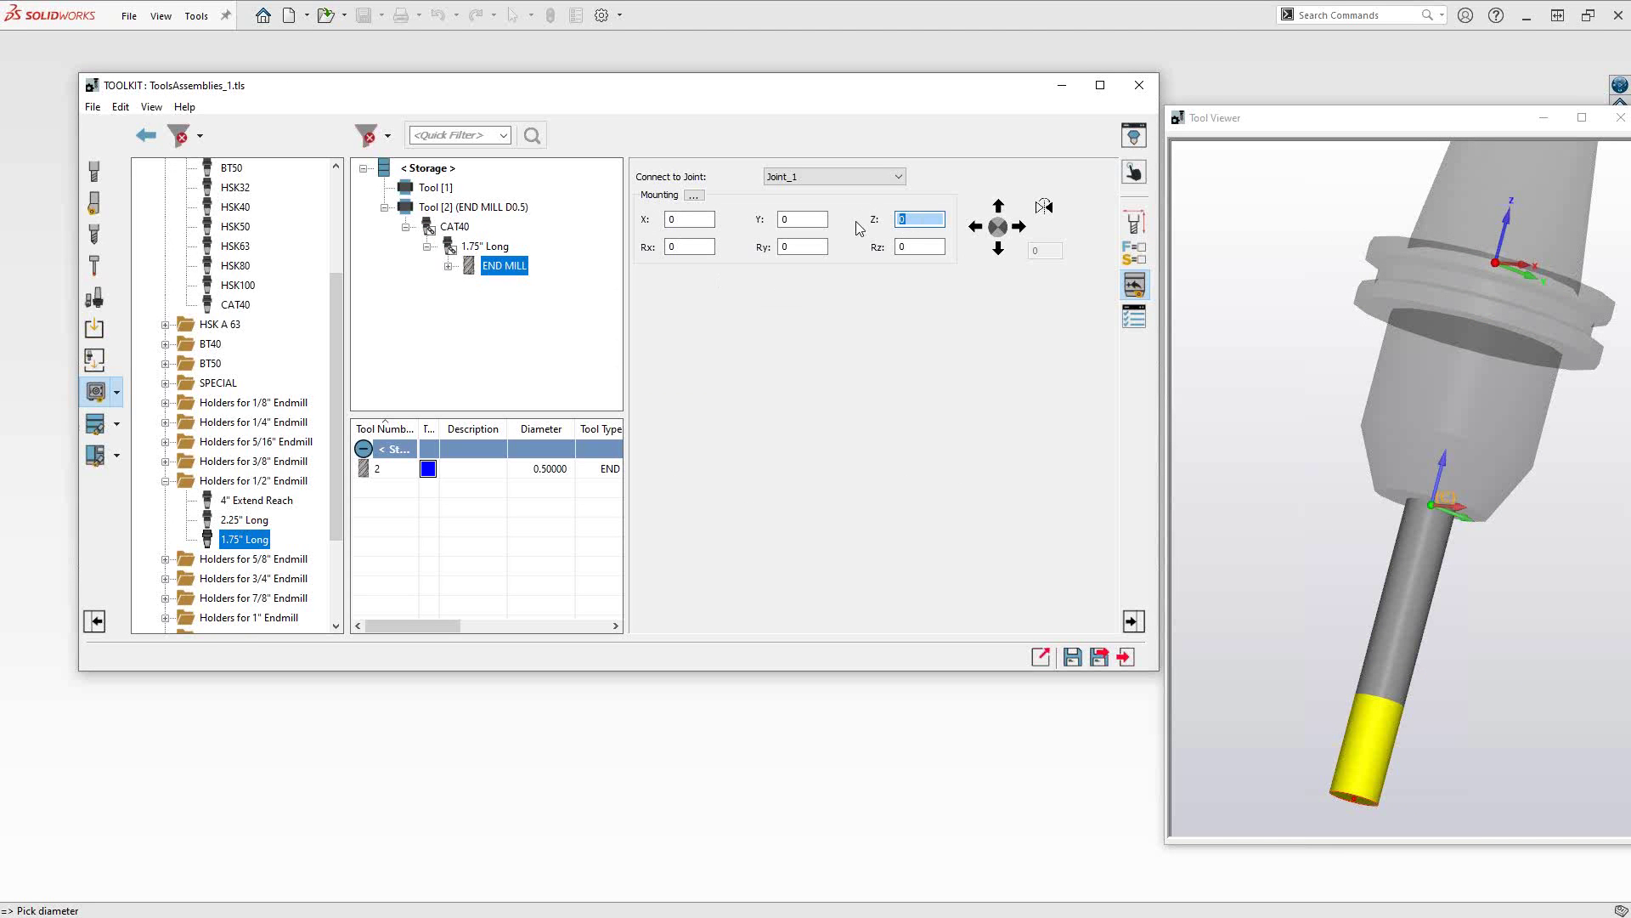
{"action": "type", "text": "1"}
{"action": "mouse_move", "coordinate": [1420, 509]}
{"action": "middle_mouse_down"}
{"action": "mouse_move", "coordinate": [1419, 471]}
{"action": "mouse_move", "coordinate": [1470, 469]}
{"action": "mouse_move", "coordinate": [1433, 500]}
{"action": "middle_mouse_up"}
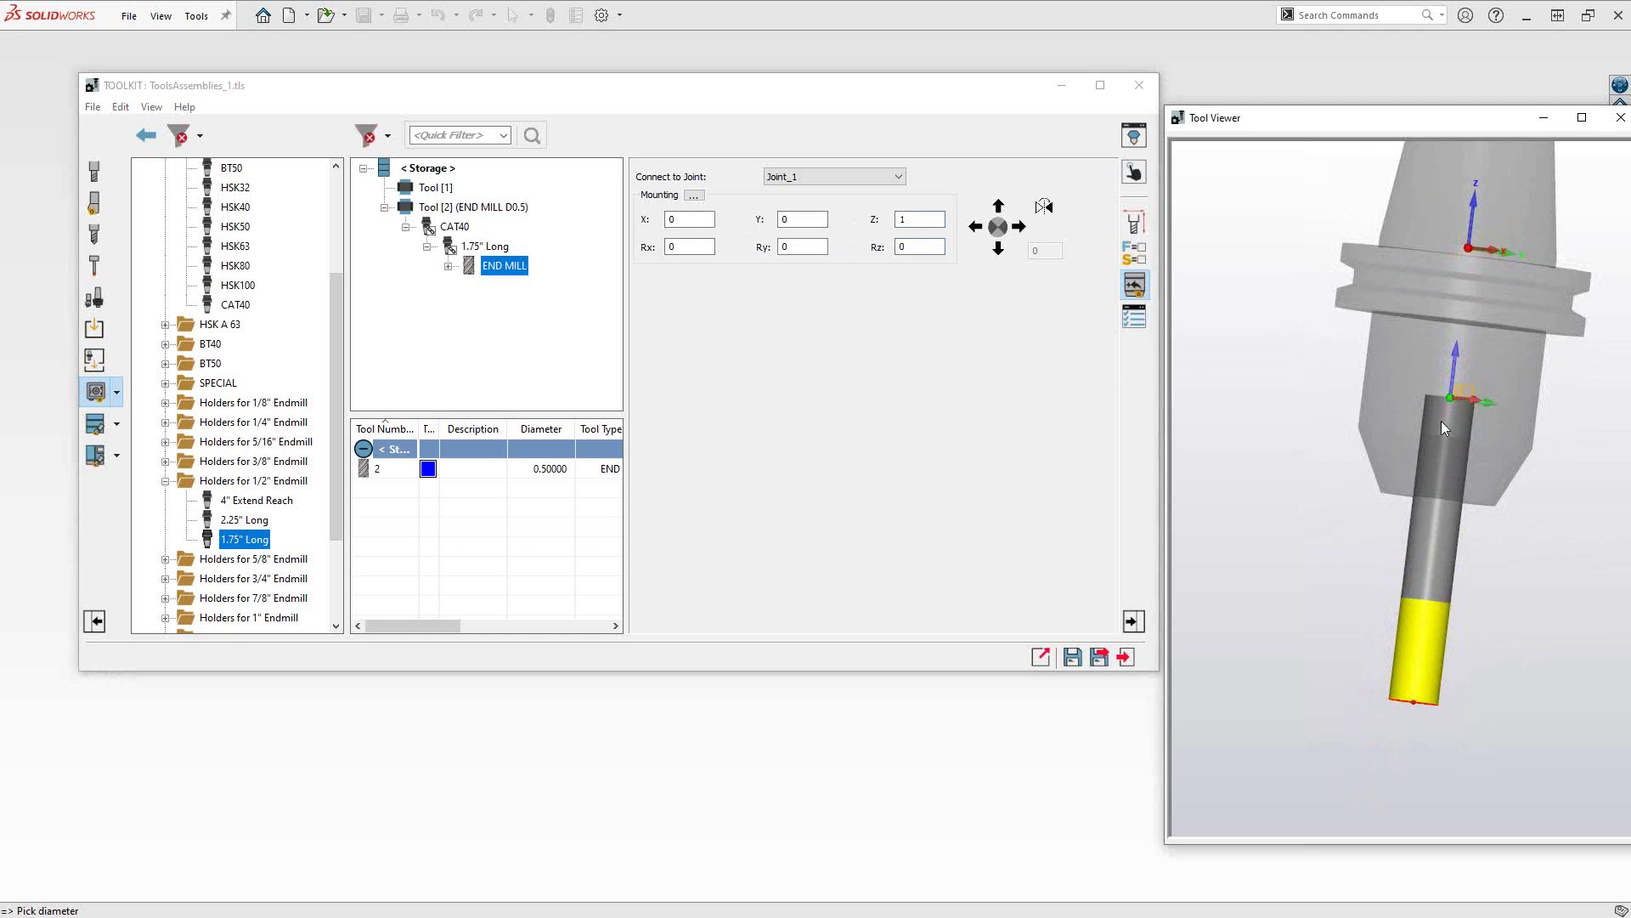
- Return the tool viewer to shaded display and view the complete tool assembly
{"action": "right_click", "coordinate": [1230, 368]}
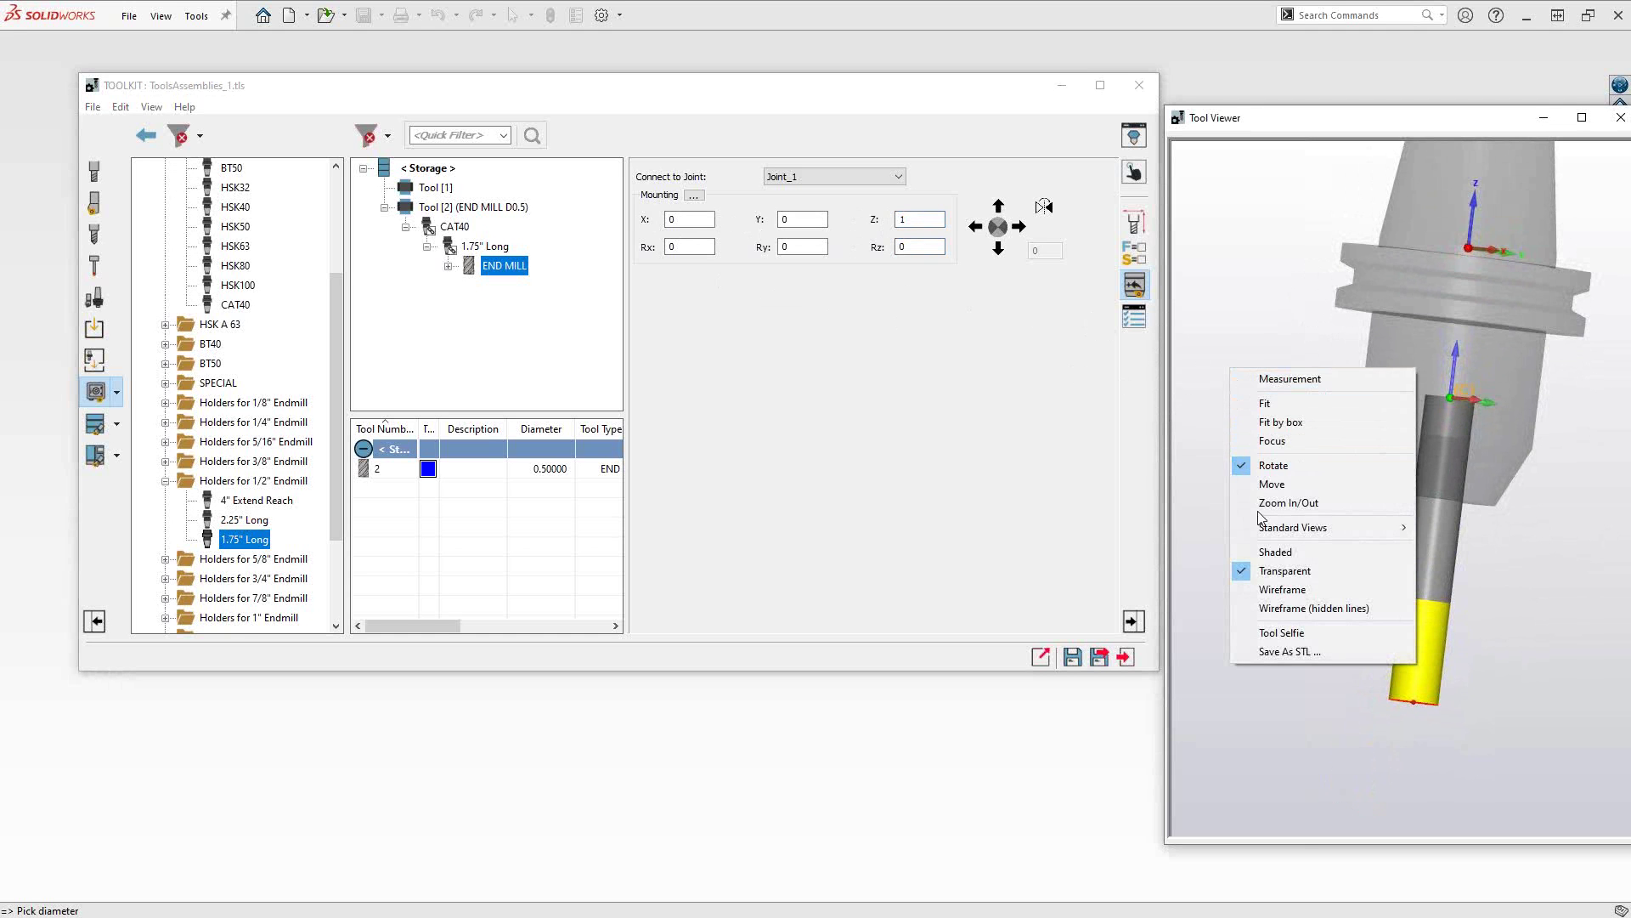
{"action": "left_click", "coordinate": [1250, 549]}
{"action": "middle_click_drag", "start_coordinate": [1300, 501], "coordinate": [1309, 417]}
{"action": "scroll", "coordinate": [1344, 471], "scroll_direction": "down", "scroll_amount": 3}
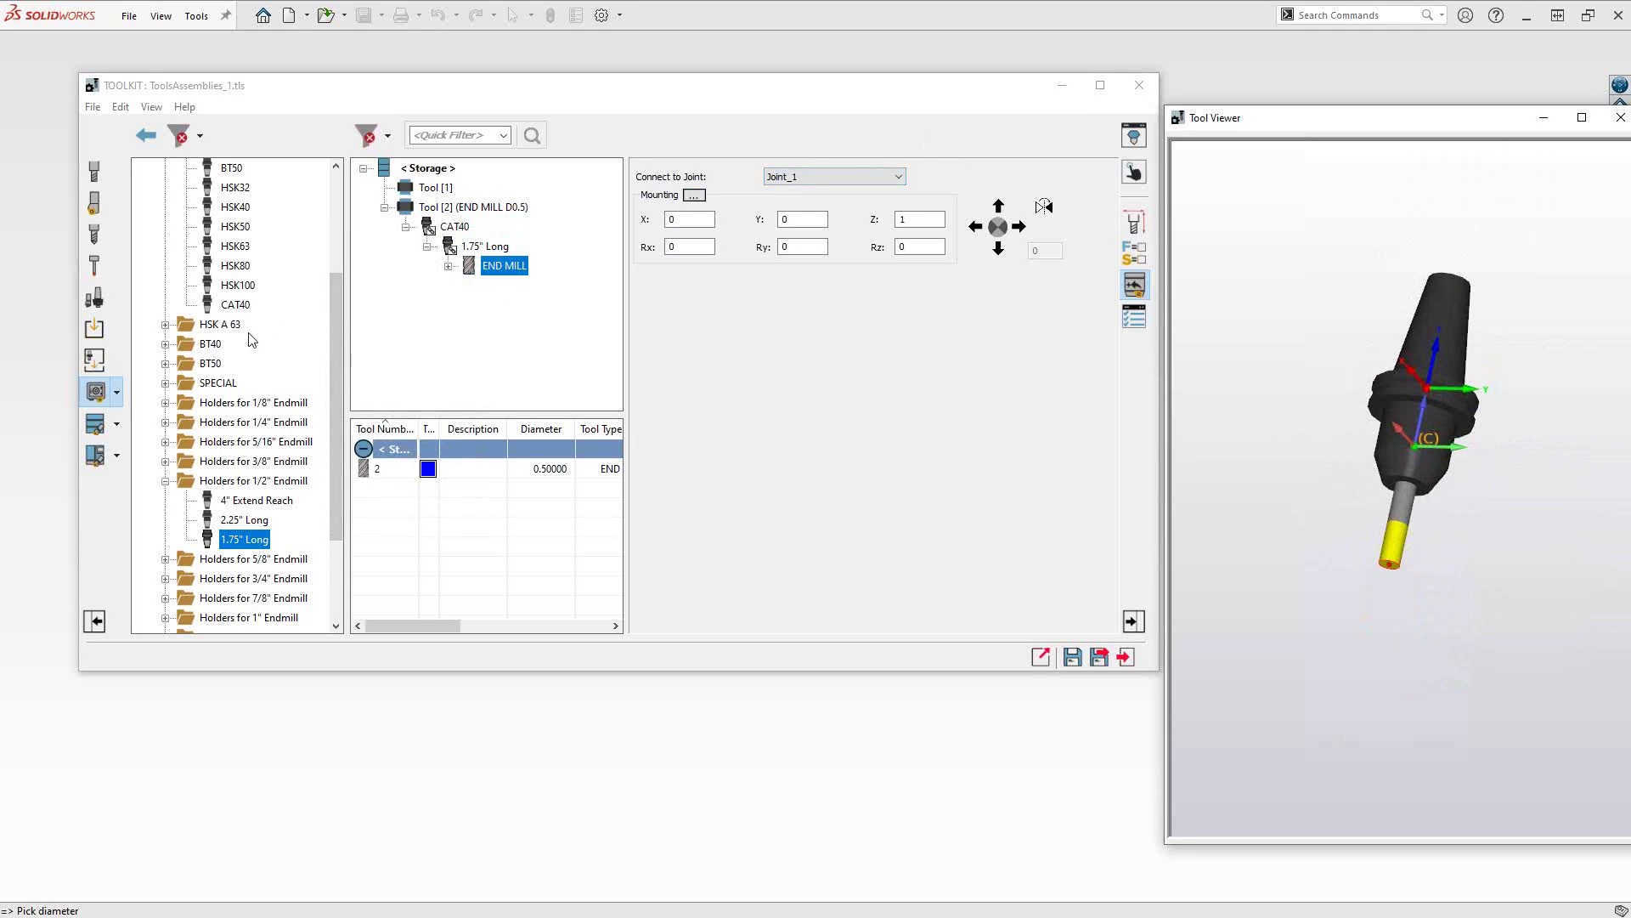
- Browse the library's remaining holder folders, including Holders for 1" Endmill, and select the 1.75" Long holder in the assembly
{"action": "scroll", "coordinate": [240, 333], "scroll_direction": "down", "scroll_amount": 3}
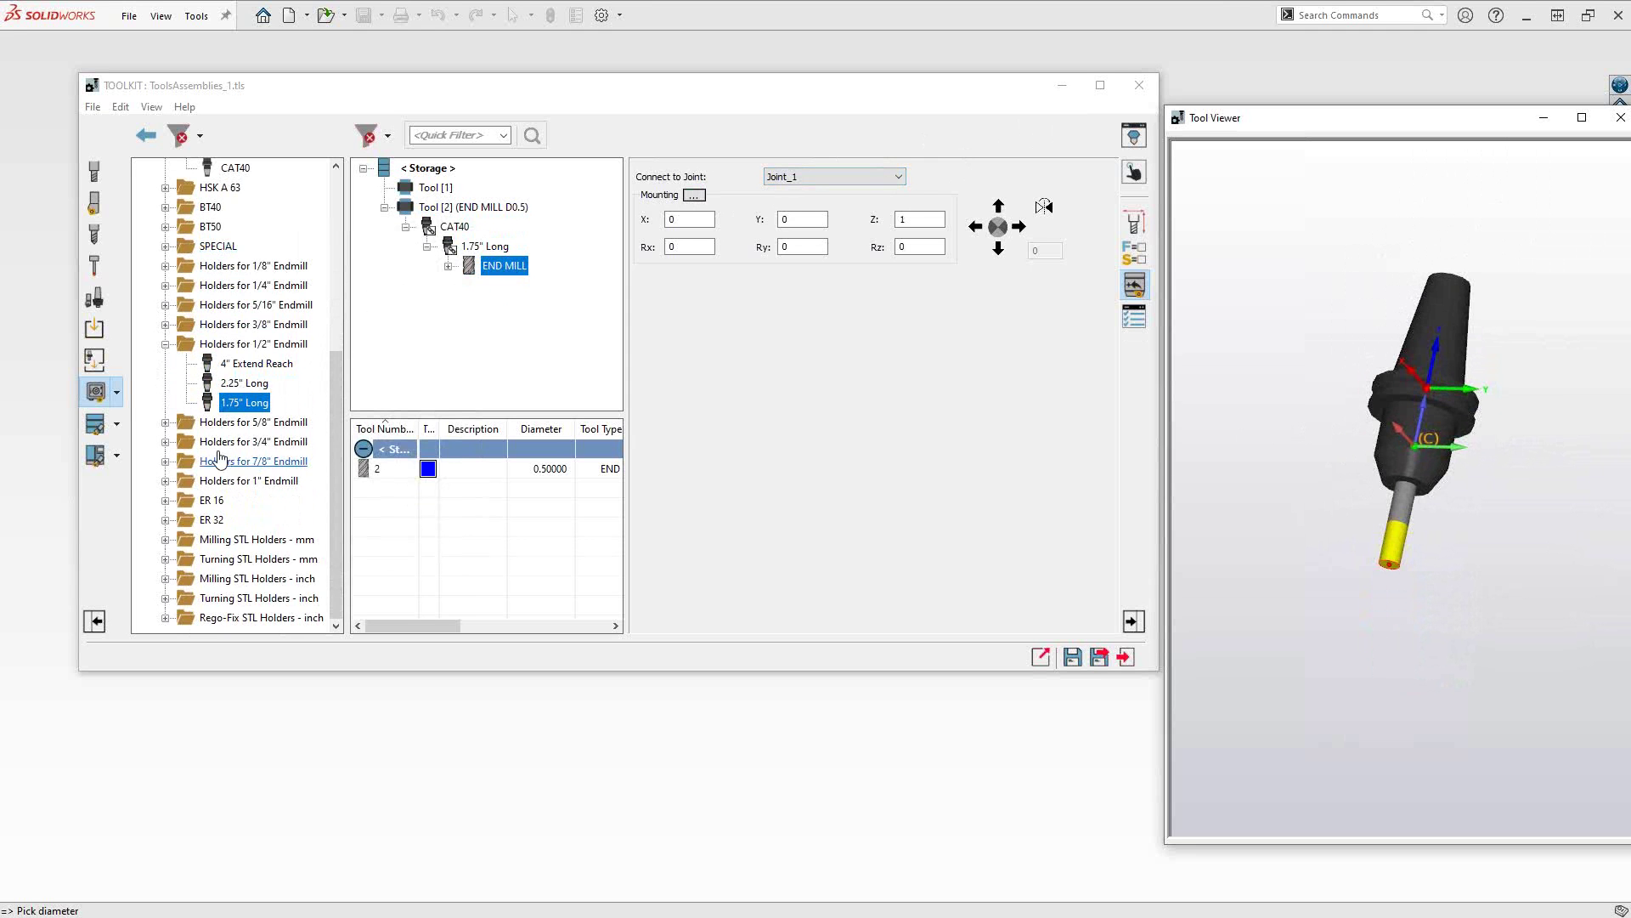
{"action": "left_click", "coordinate": [165, 482]}
{"action": "left_click", "coordinate": [166, 482]}
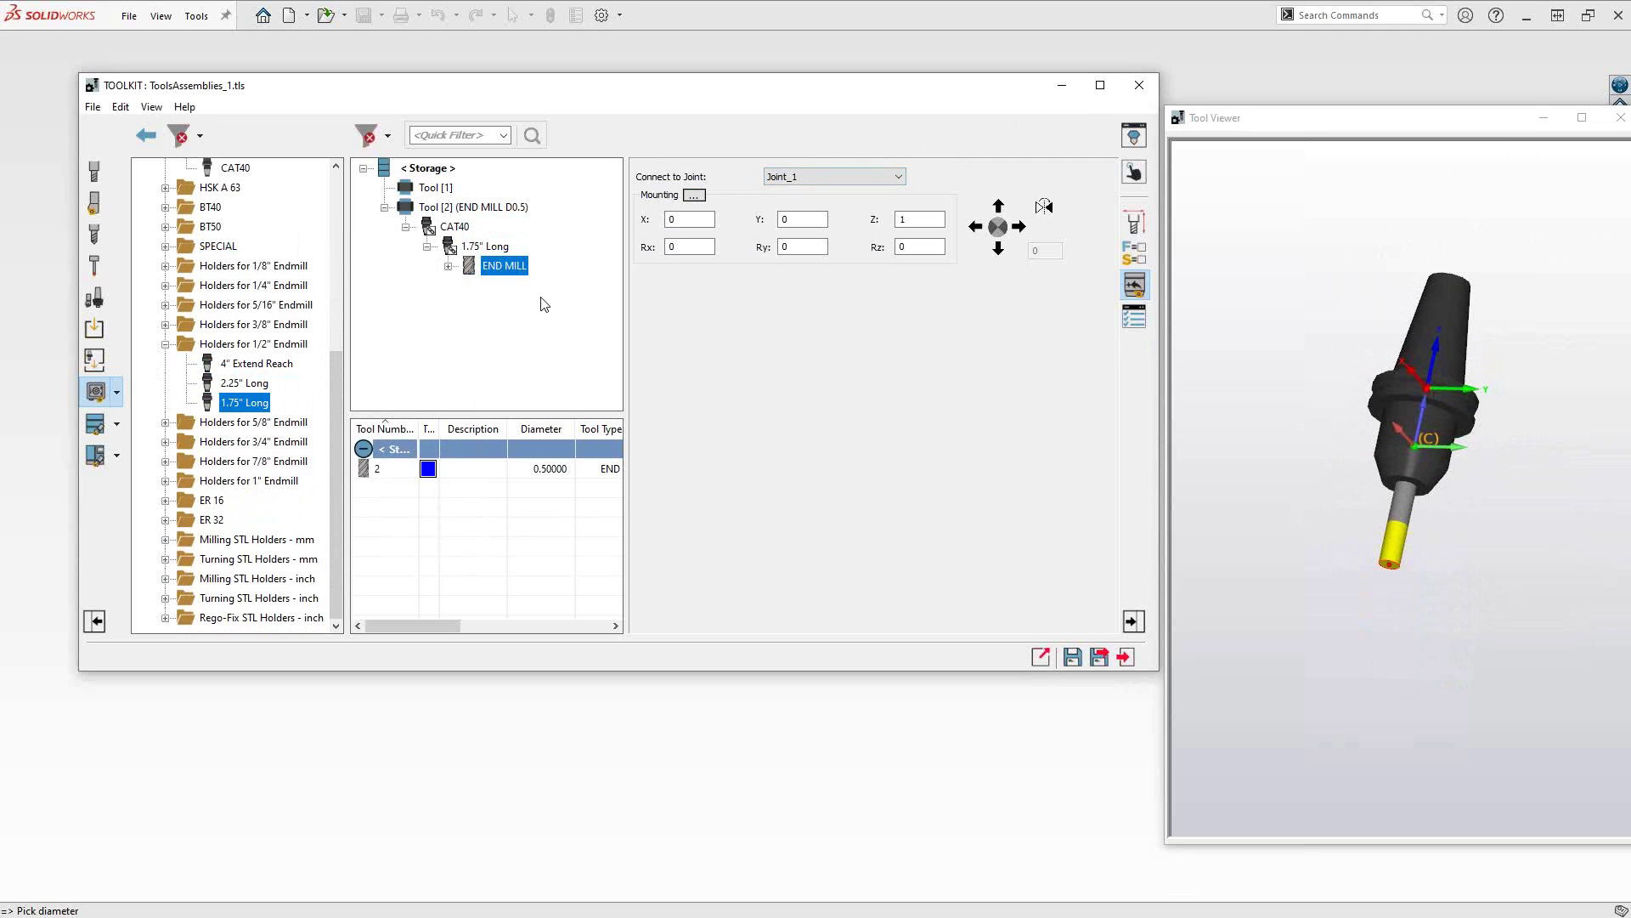
{"action": "left_click", "coordinate": [484, 247]}
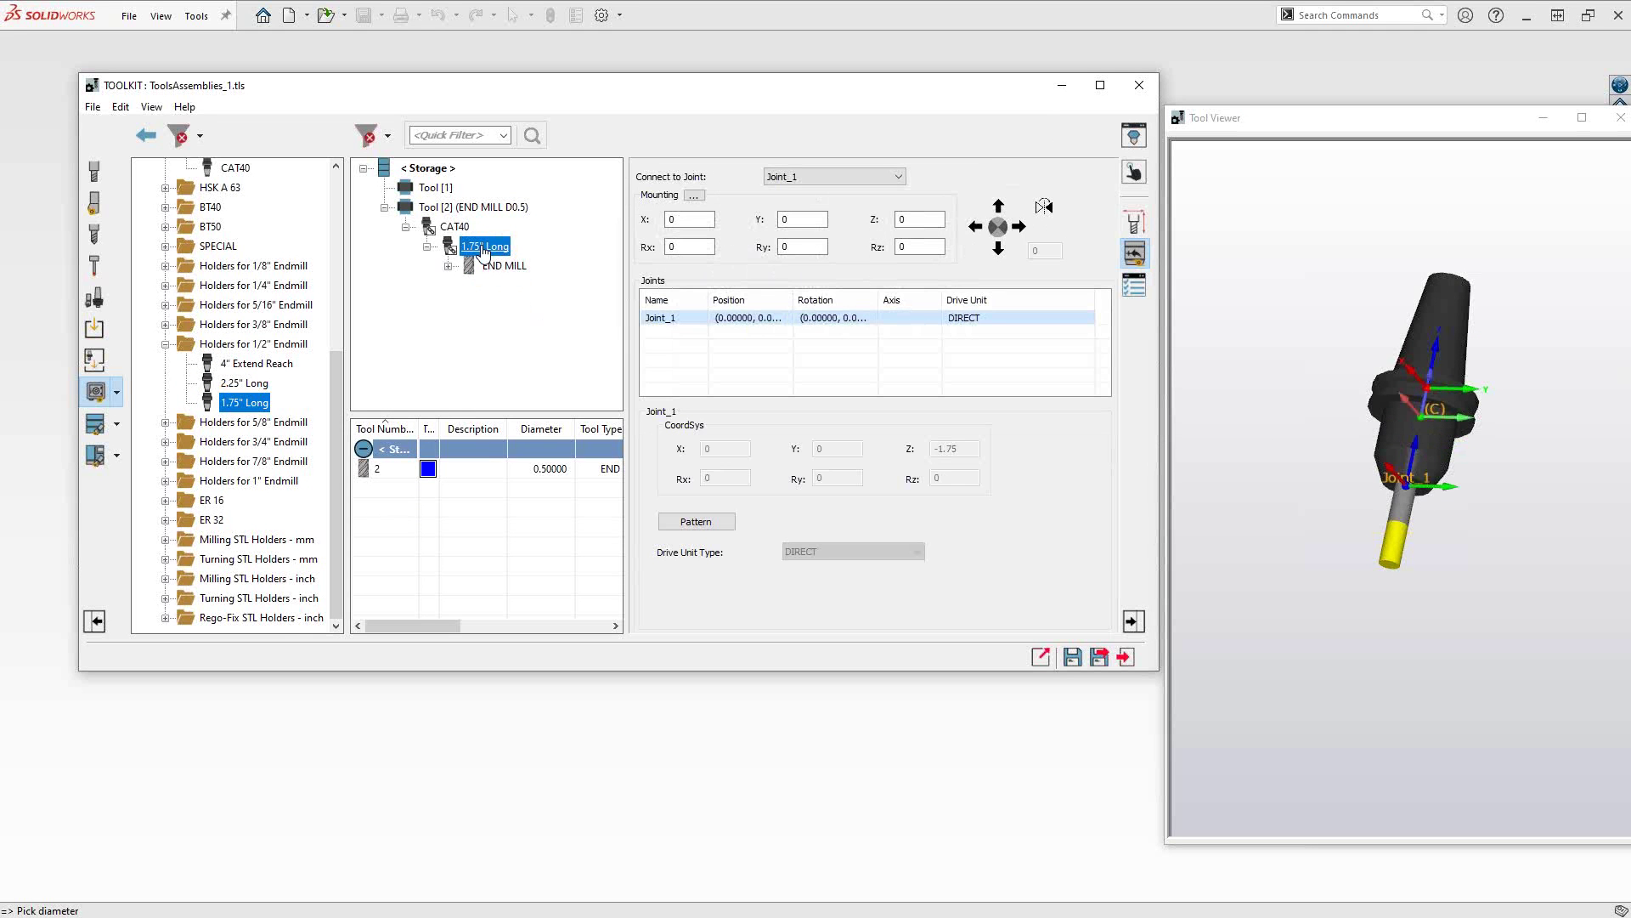